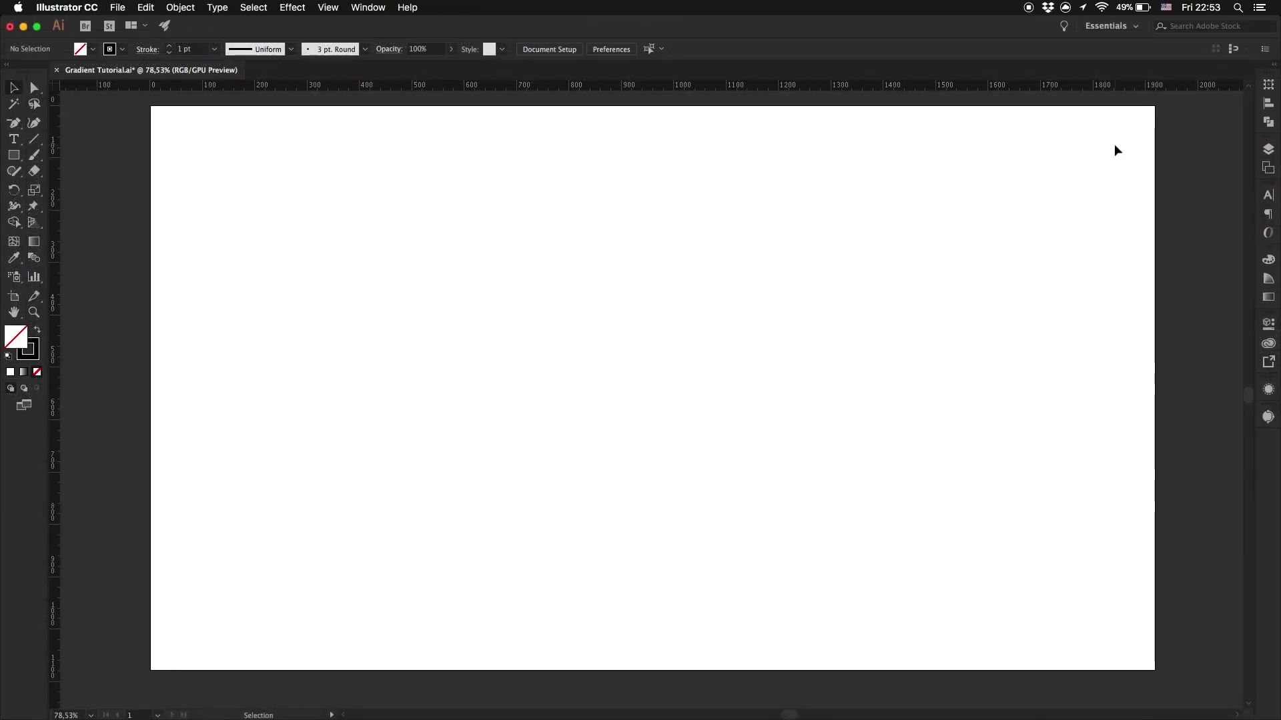
Step: Add a new layer and place it beneath Layer 1
drag(1156, 111, 147, 670)
click(1268, 149)
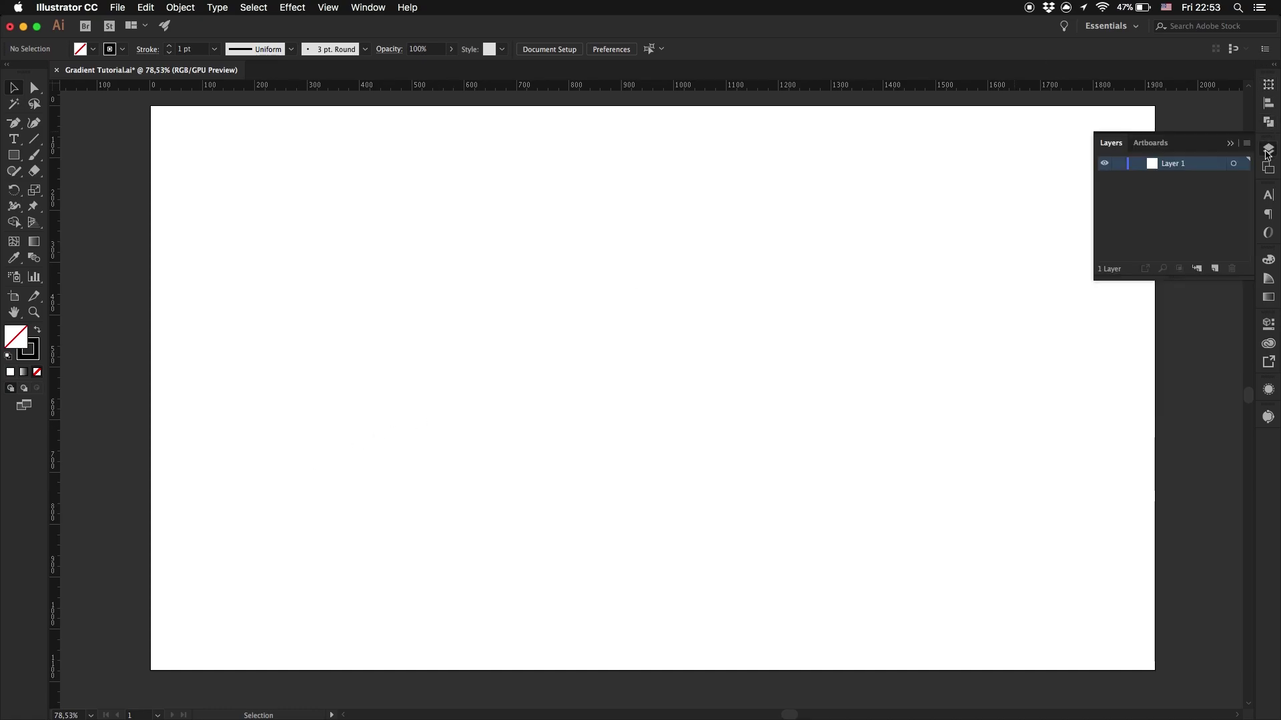
click(1215, 268)
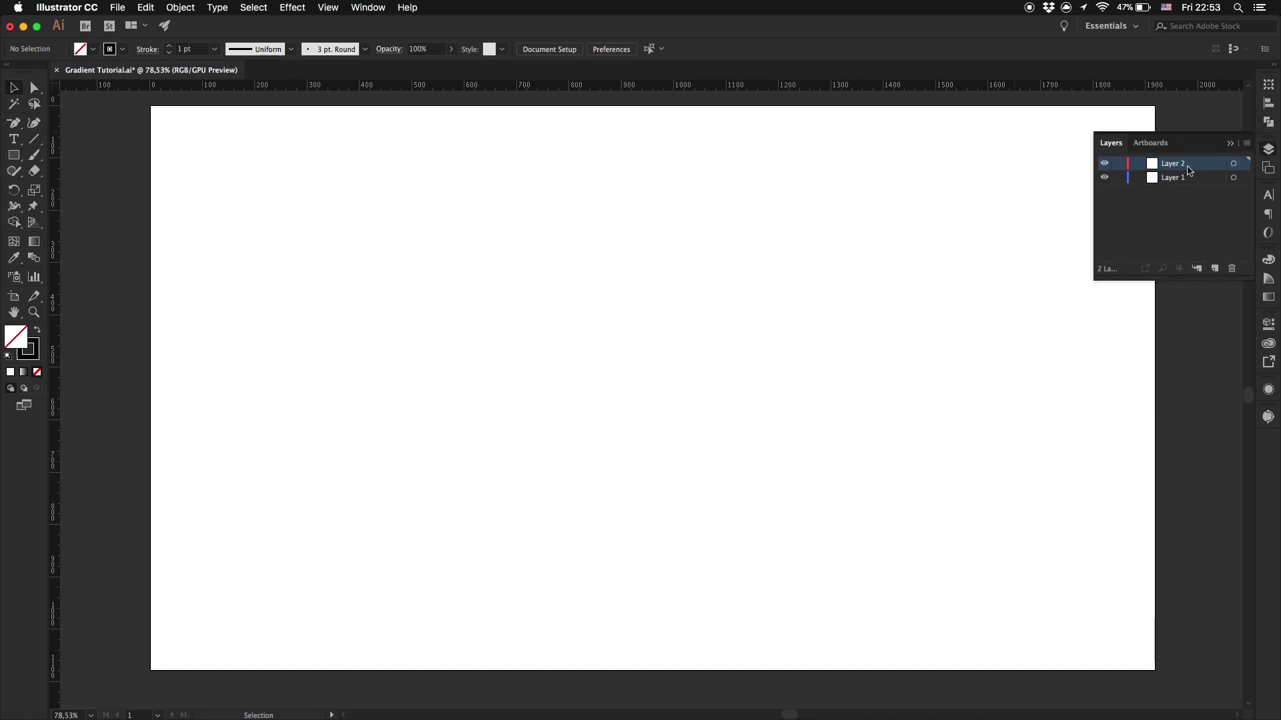
drag(1190, 168, 1184, 187)
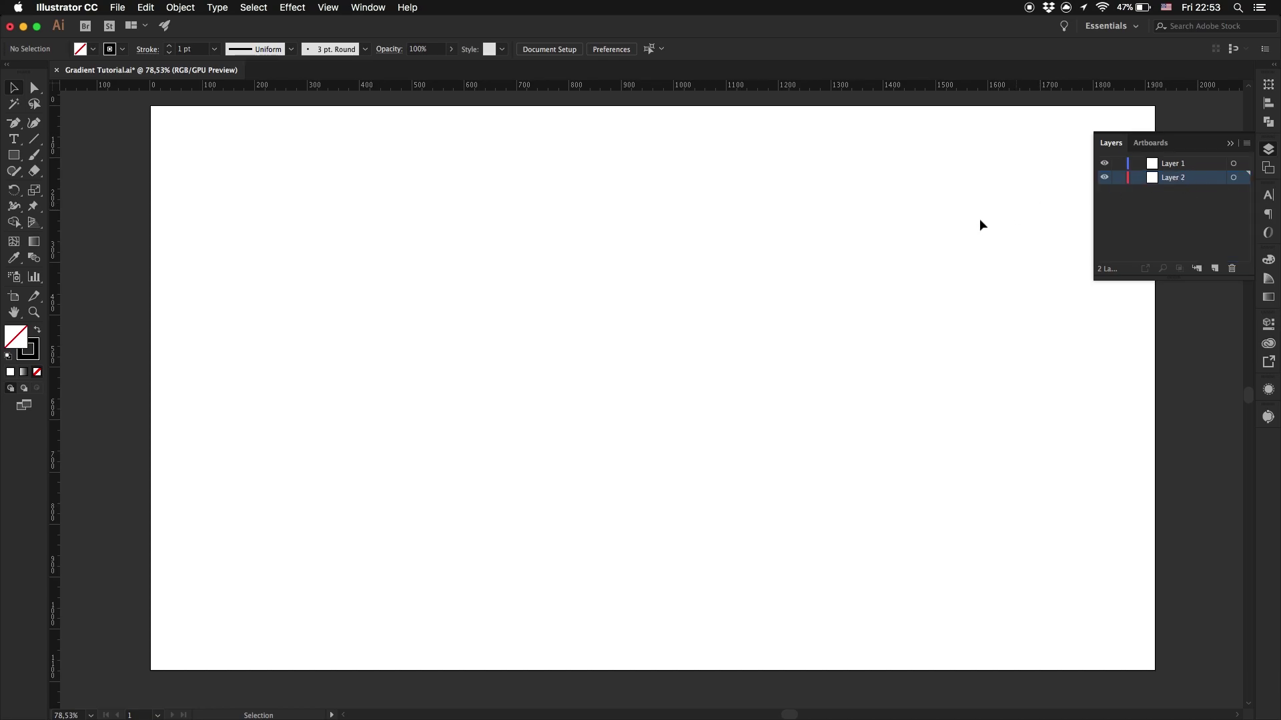
Step: Draw a 1920 × 1080 px rectangle on Layer 2 that covers the whole artboard
scroll(985, 227, down, 1)
key(m)
scroll(986, 231, right, 2)
scroll(986, 238, down, 1)
mouse_move(1094, 125)
mouse_down()
mouse_move(478, 492)
mouse_move(143, 660)
mouse_up()
key(v)
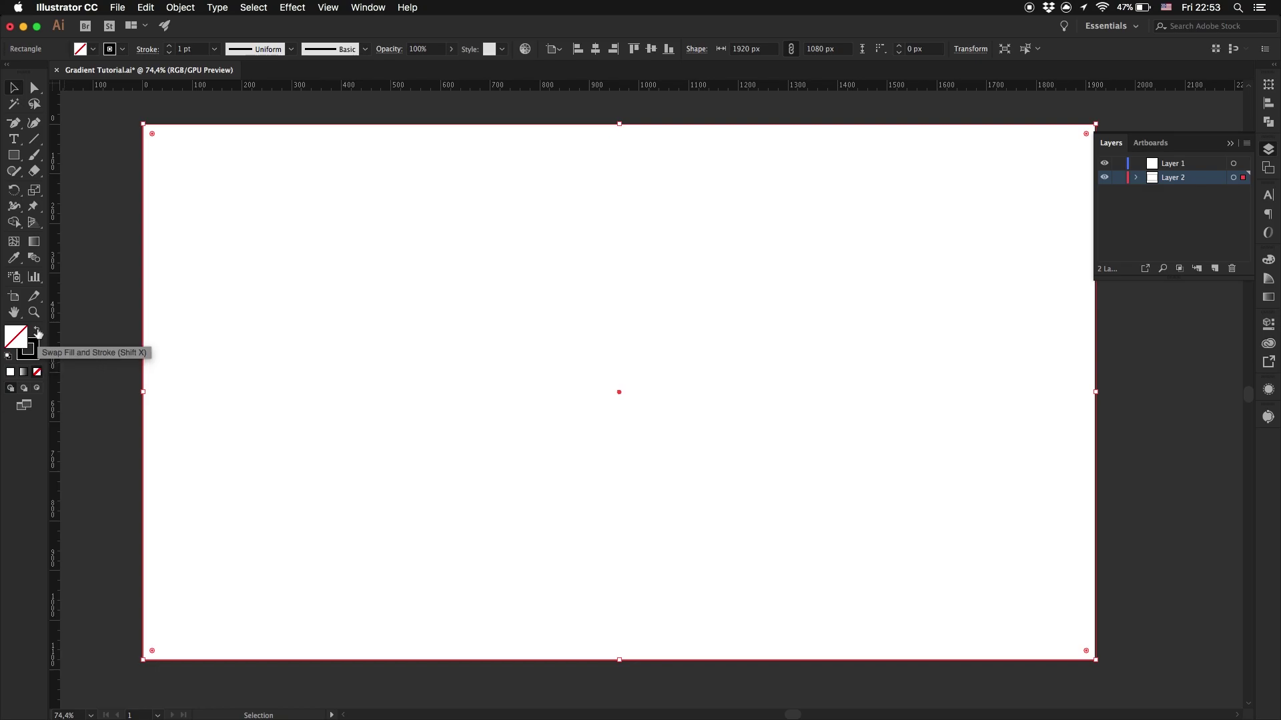
Step: Give the background rectangle a 0F0F0F fill with no stroke, and lock Layer 2
click(37, 336)
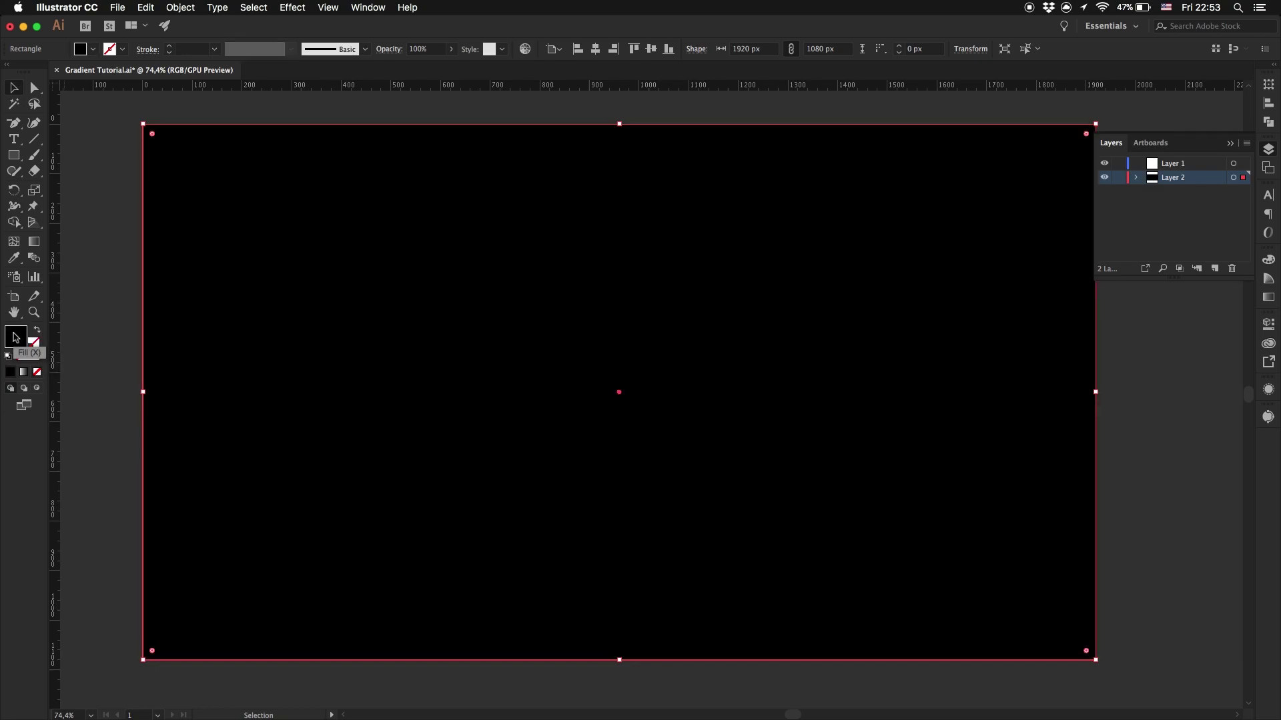
double_click(16, 337)
drag(553, 564, 508, 558)
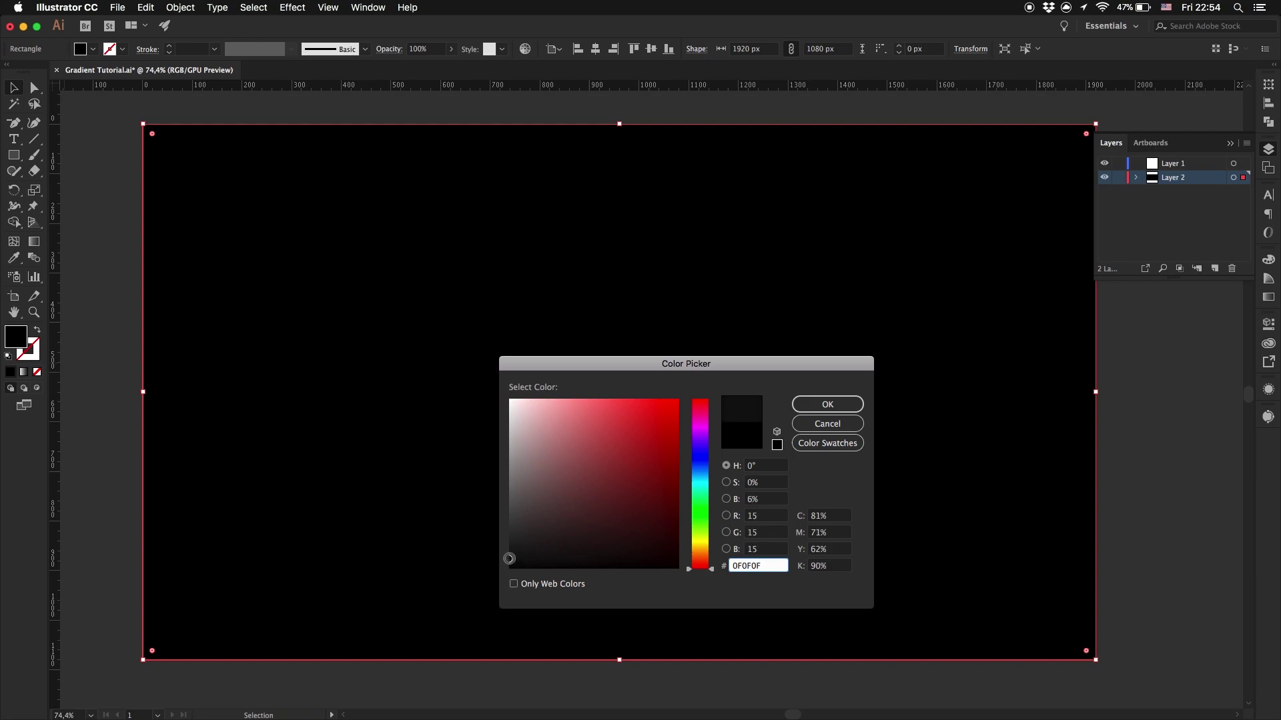
click(829, 404)
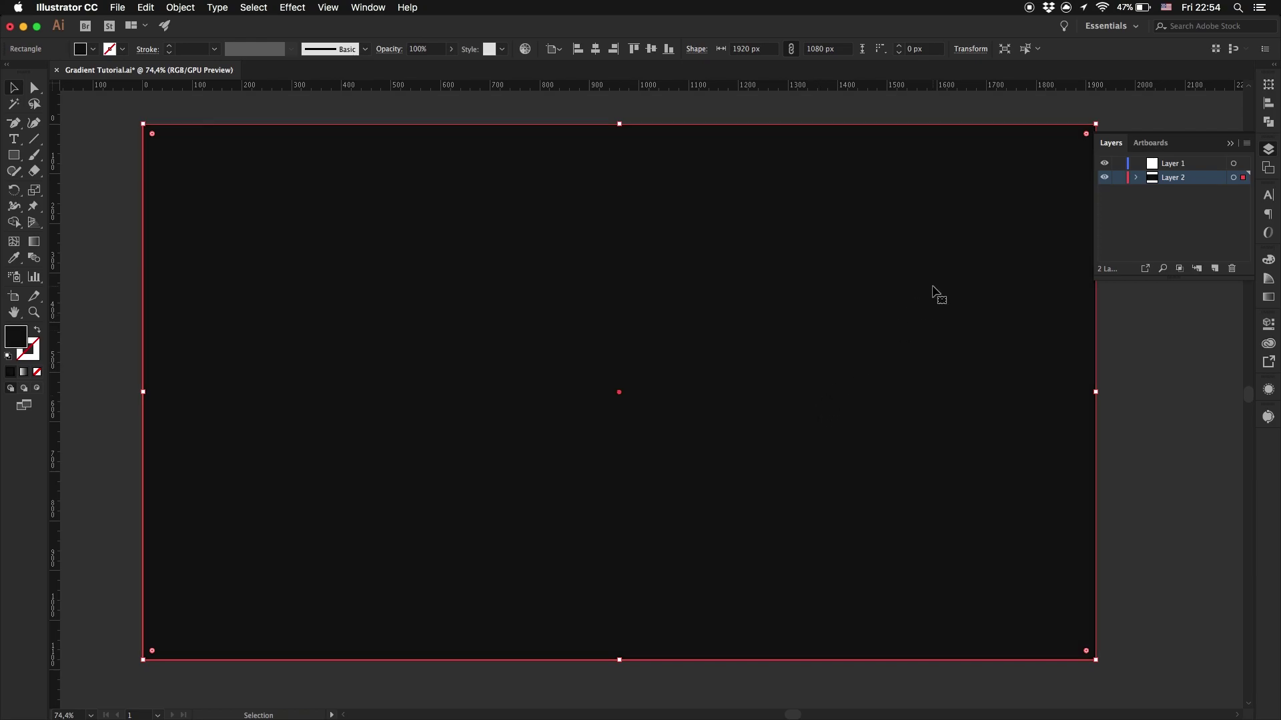
click(1118, 178)
click(1267, 152)
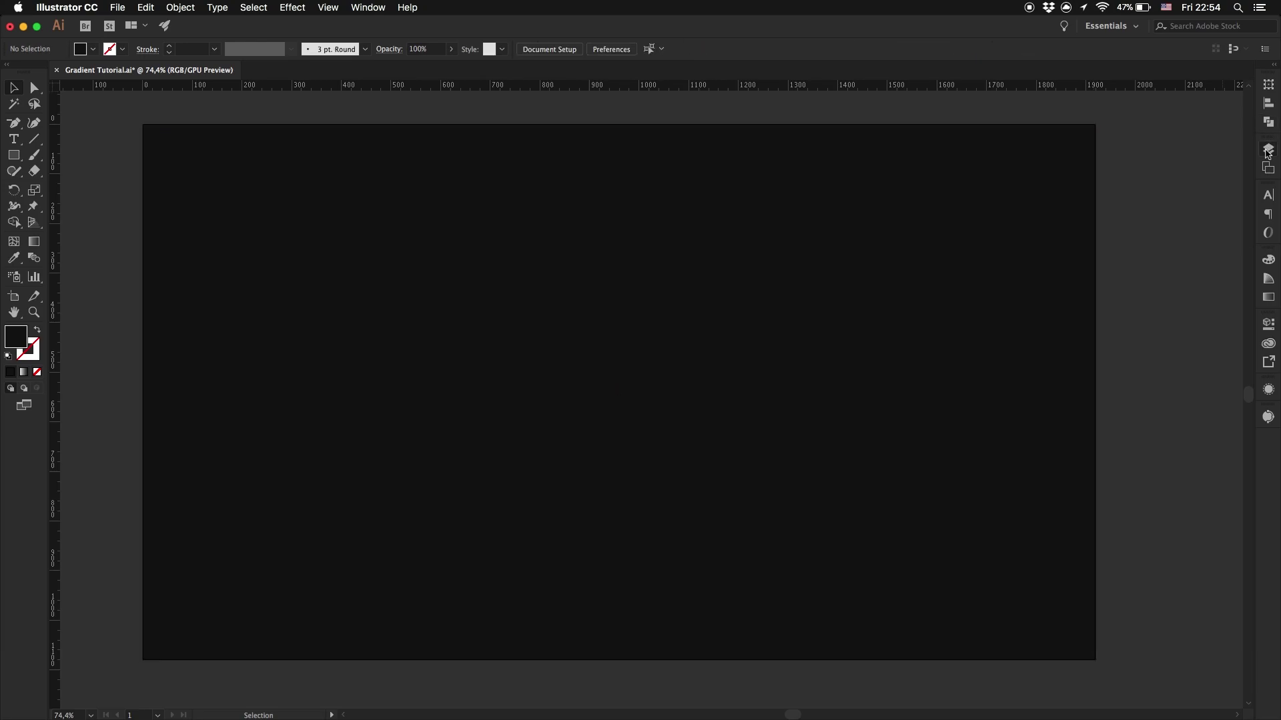
Step: Draw a square near the middle of the artboard, size it to 500 × 500 px and shift it slightly up and left
key(super+0)
key(m)
drag(548, 299, 792, 518)
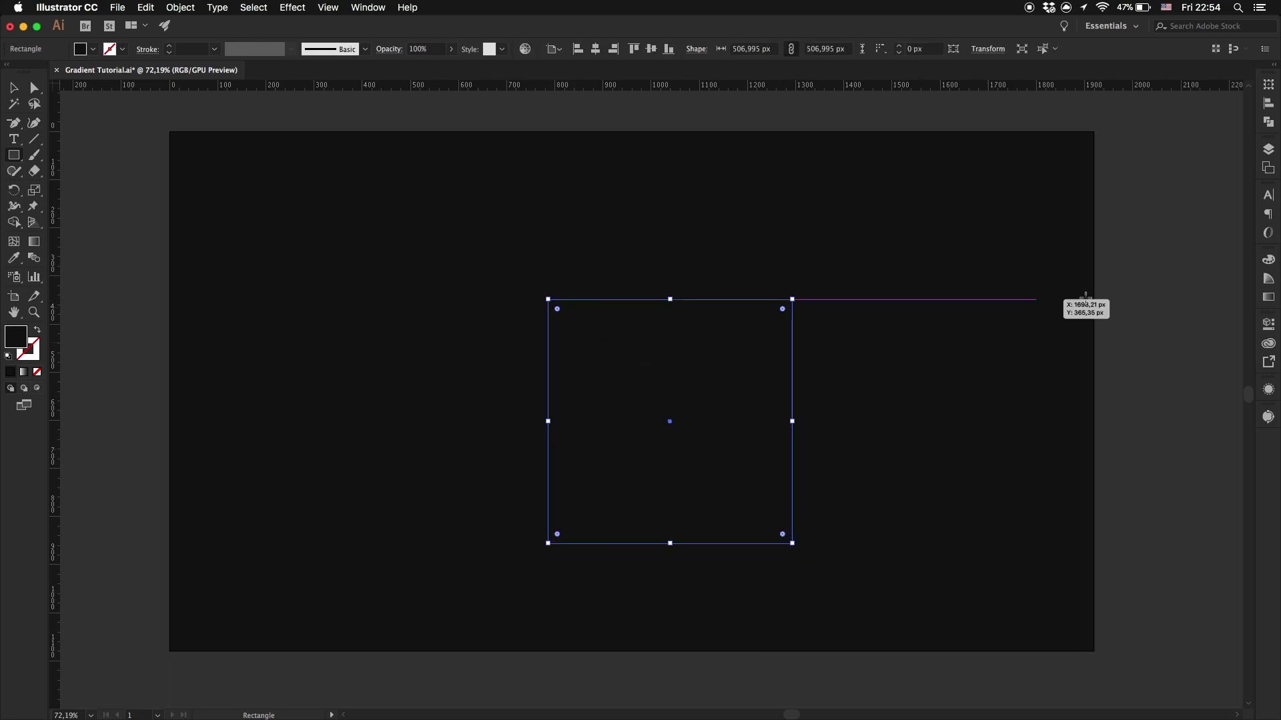
click(1270, 85)
double_click(1200, 99)
text(500)
key(Return)
key(v)
drag(749, 308, 734, 286)
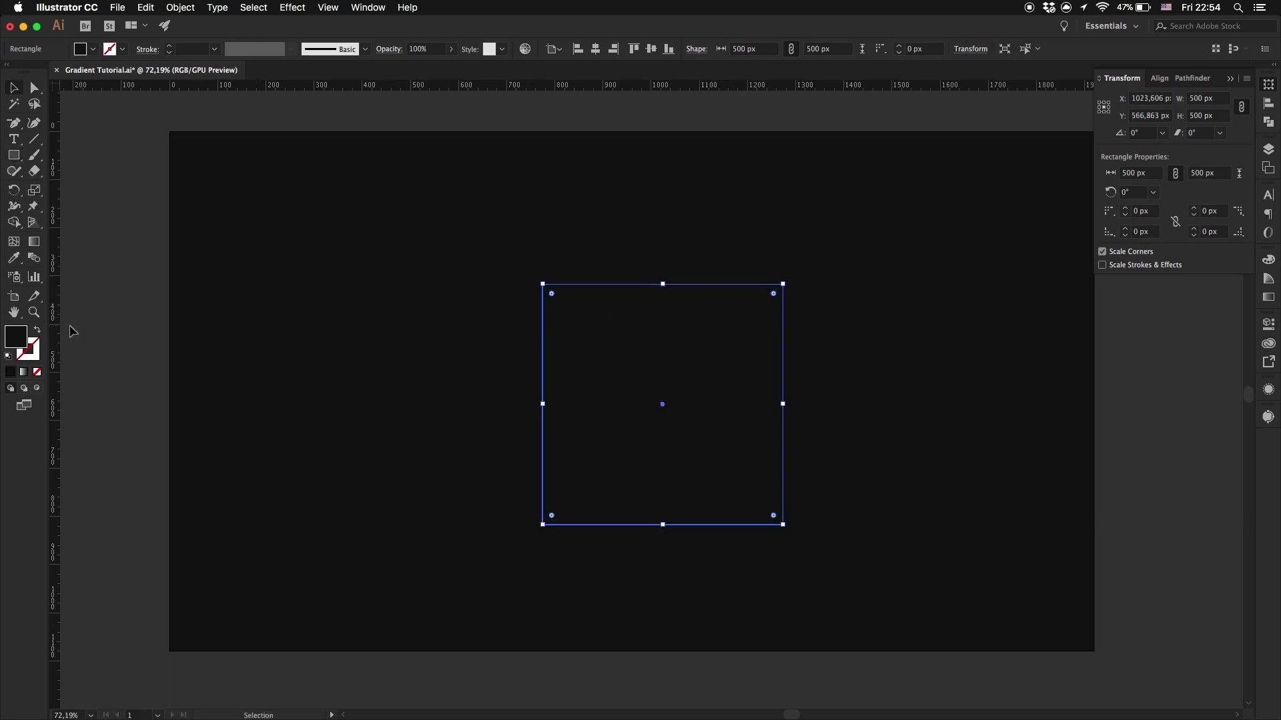
Step: Give the square no fill and a white 3 pt stroke
click(37, 330)
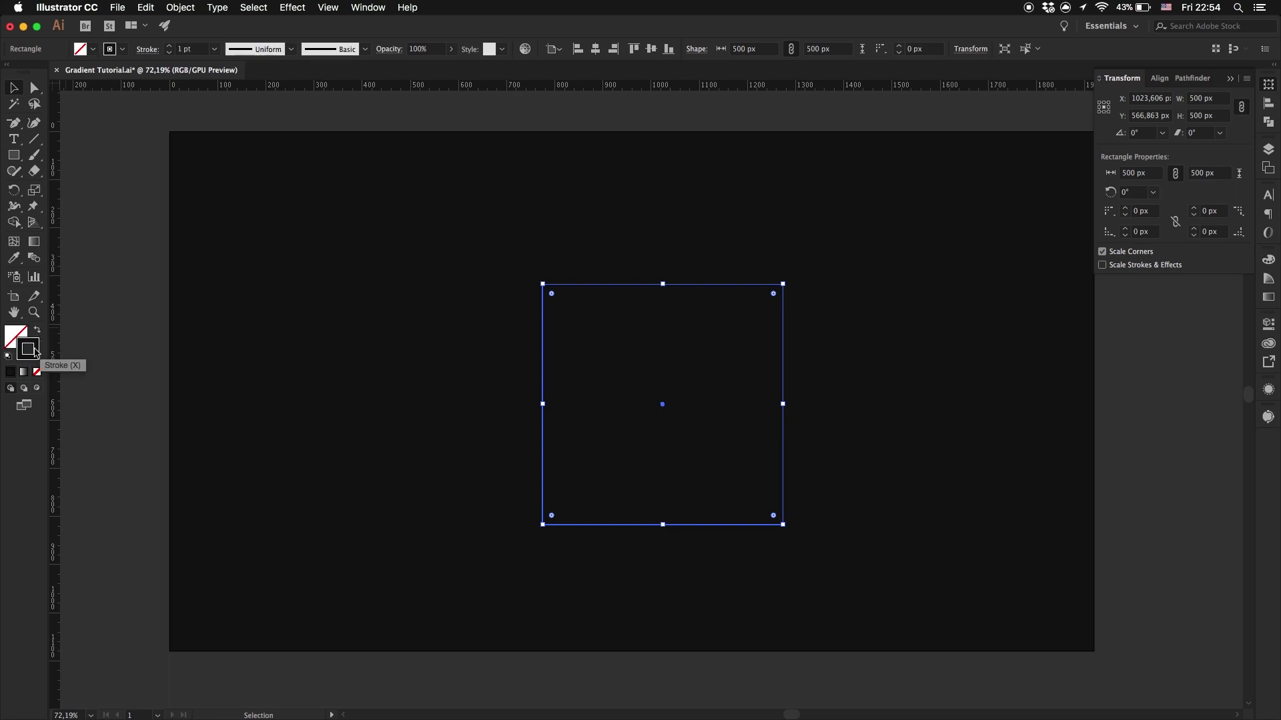
double_click(28, 349)
drag(650, 515, 510, 399)
key(Return)
click(170, 46)
click(170, 46)
click(518, 217)
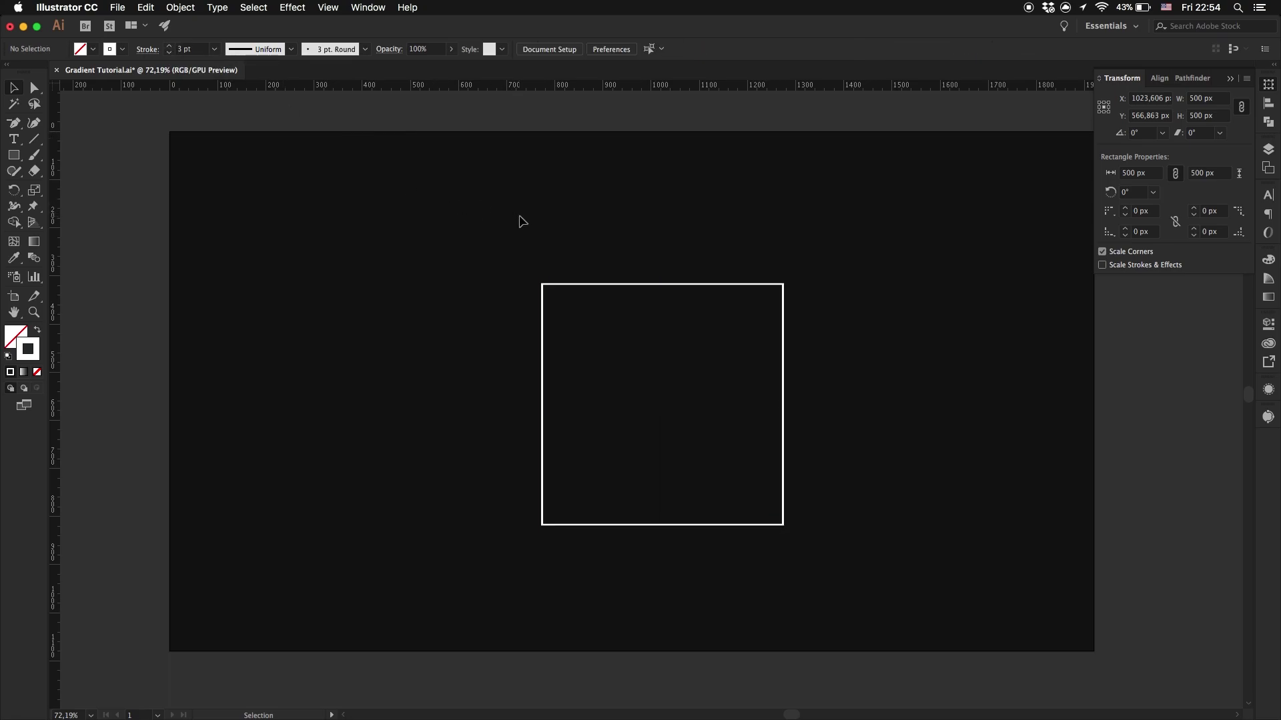
Step: Place a copy of the square beside it on the left and round all corners of the original square
click(613, 286)
drag(621, 290, 341, 288)
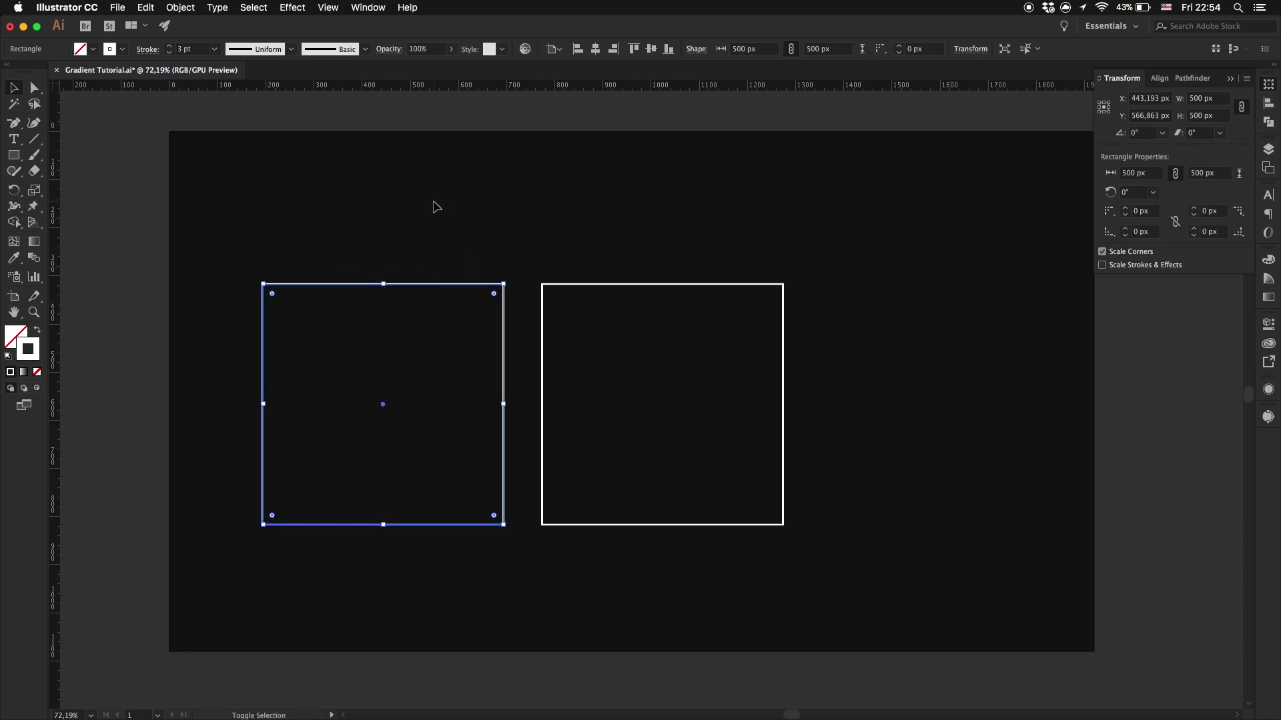
click(585, 285)
click(580, 251)
drag(570, 246, 763, 422)
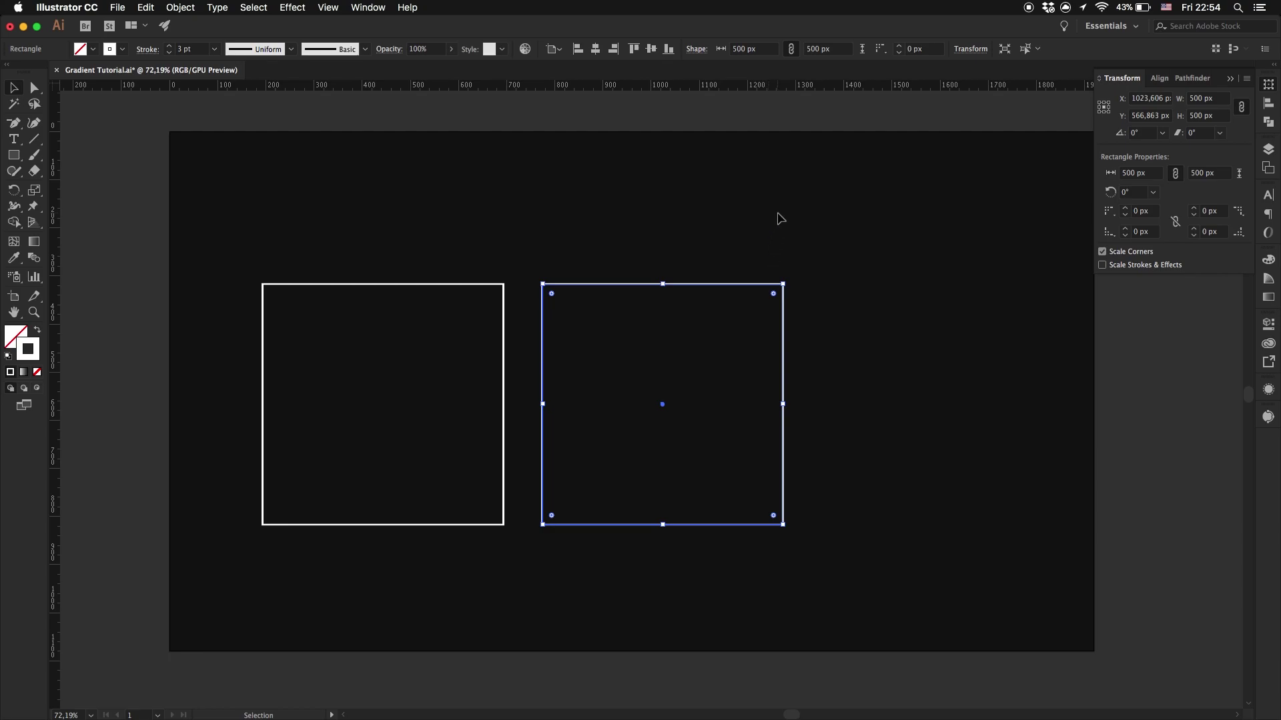
drag(775, 295, 759, 345)
click(887, 348)
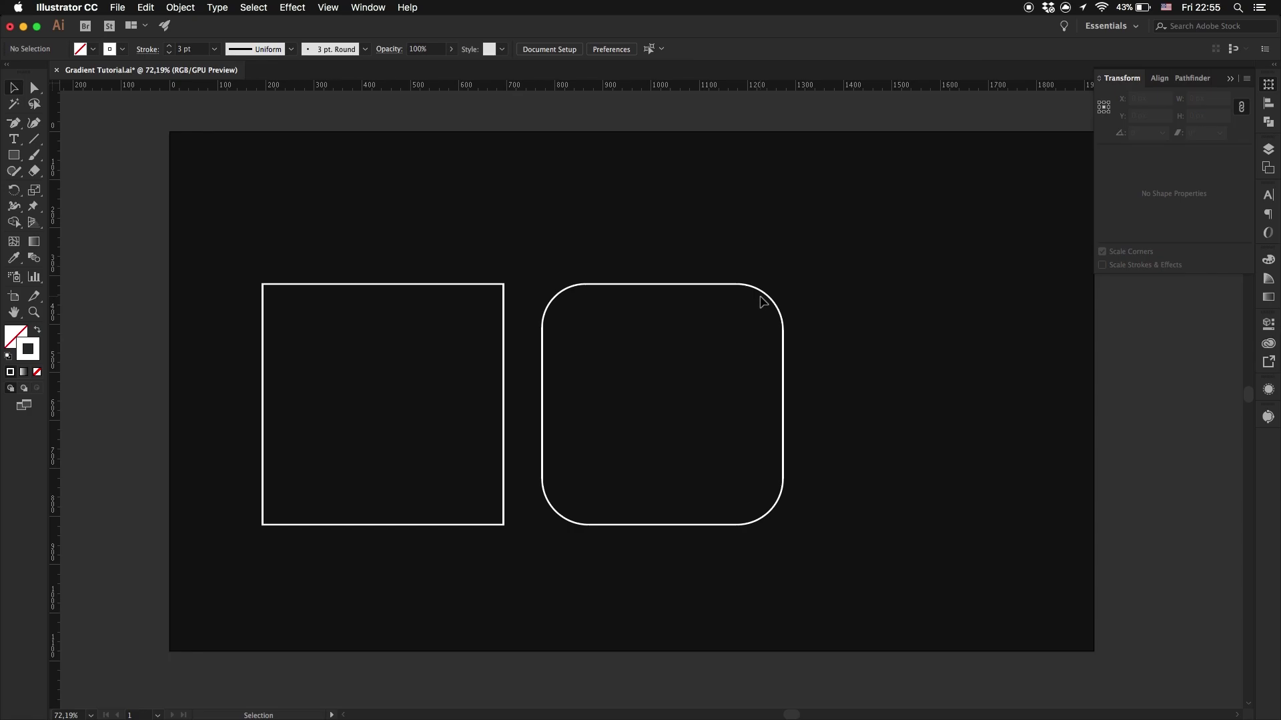
Step: Draw a circle about 125 px in diameter inside the left square, touching its upper-right corner's two edges
scroll(747, 287, left, 5)
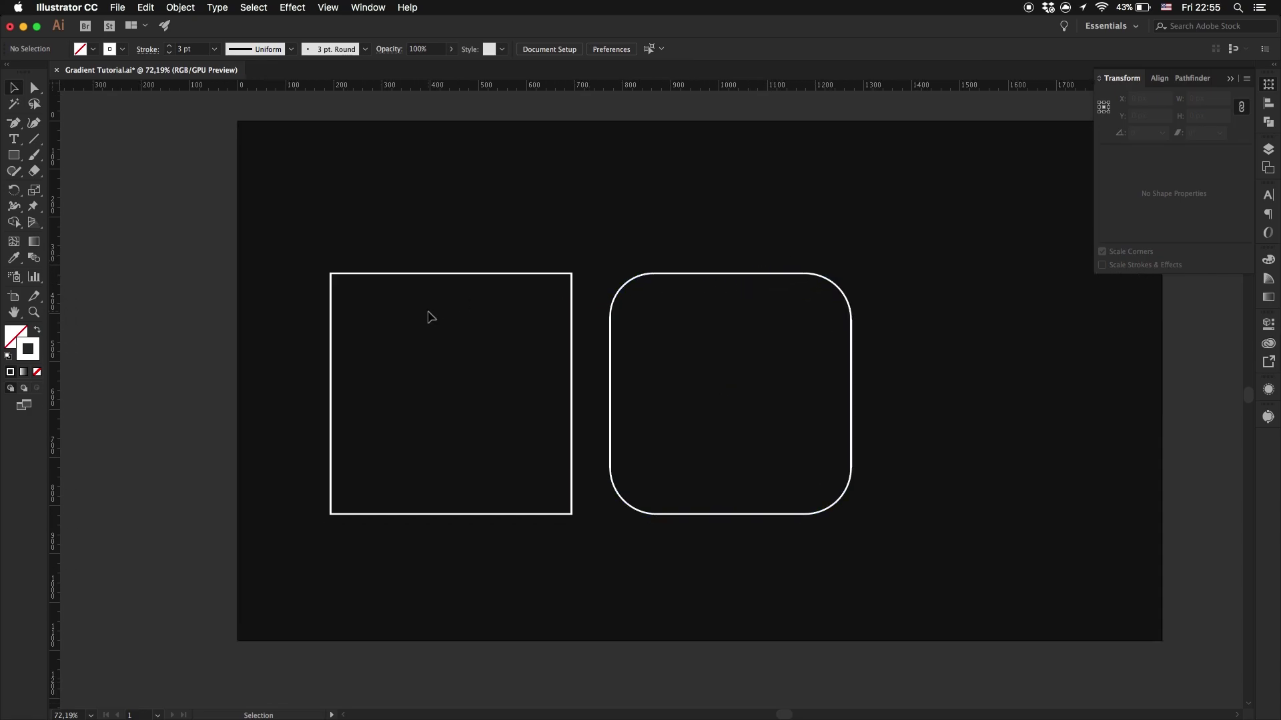
key(l)
drag(515, 278, 572, 319)
key(v)
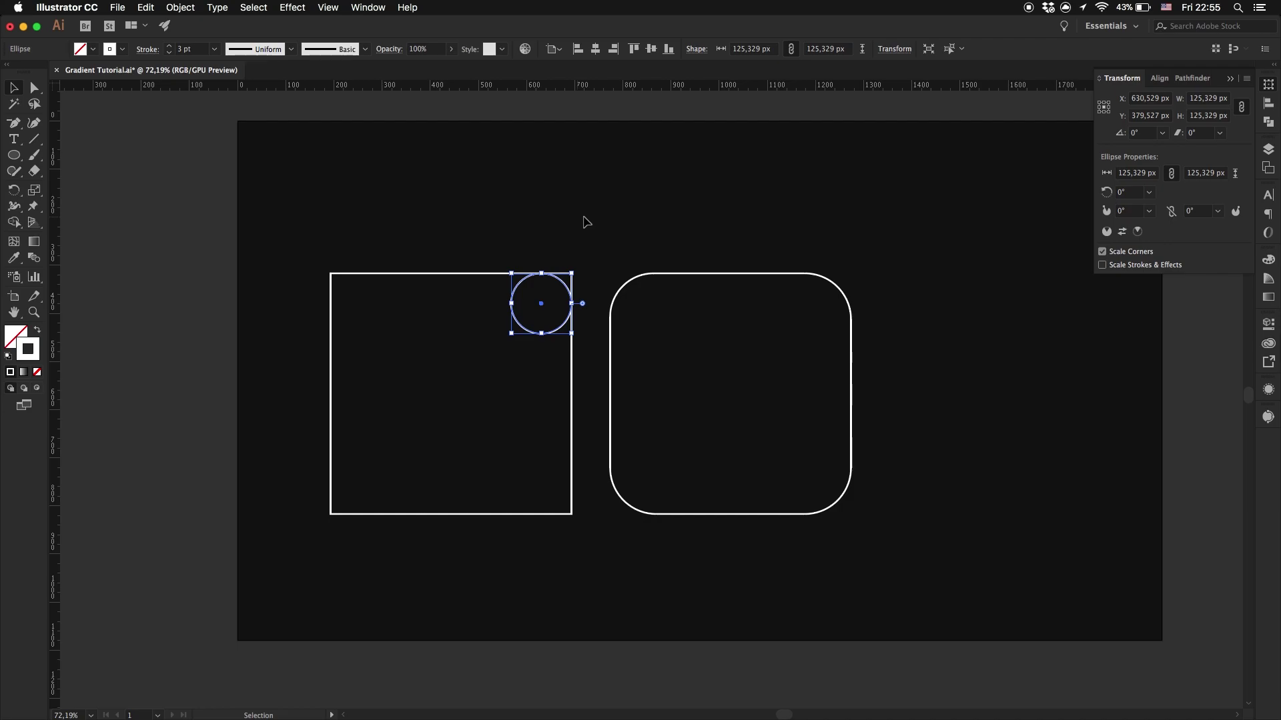
Step: Cut away the left square's corner outside the circle with the Shape Builder and delete the leftover circle outline
shift+click(511, 346)
key(shift+m)
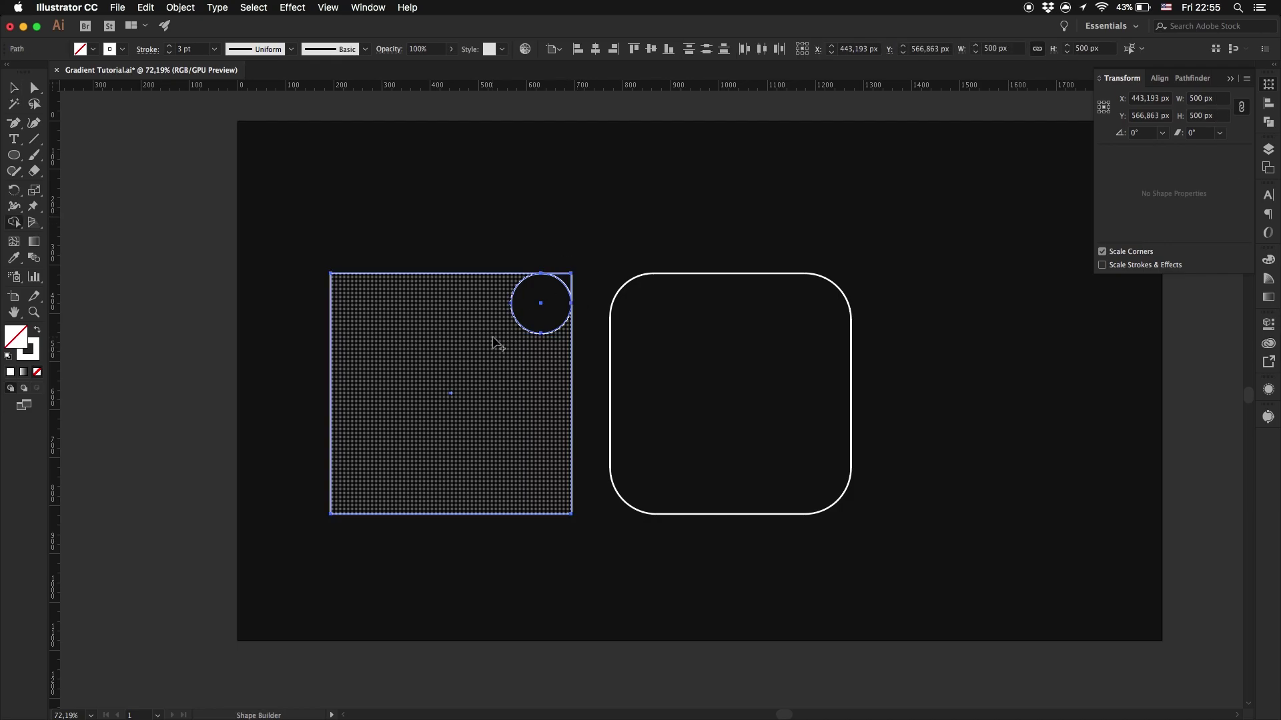
alt+click(569, 283)
key(v)
click(589, 154)
drag(571, 189, 533, 261)
click(525, 287)
key(Delete)
Step: Delete the remaining left square
drag(589, 220, 565, 497)
key(Delete)
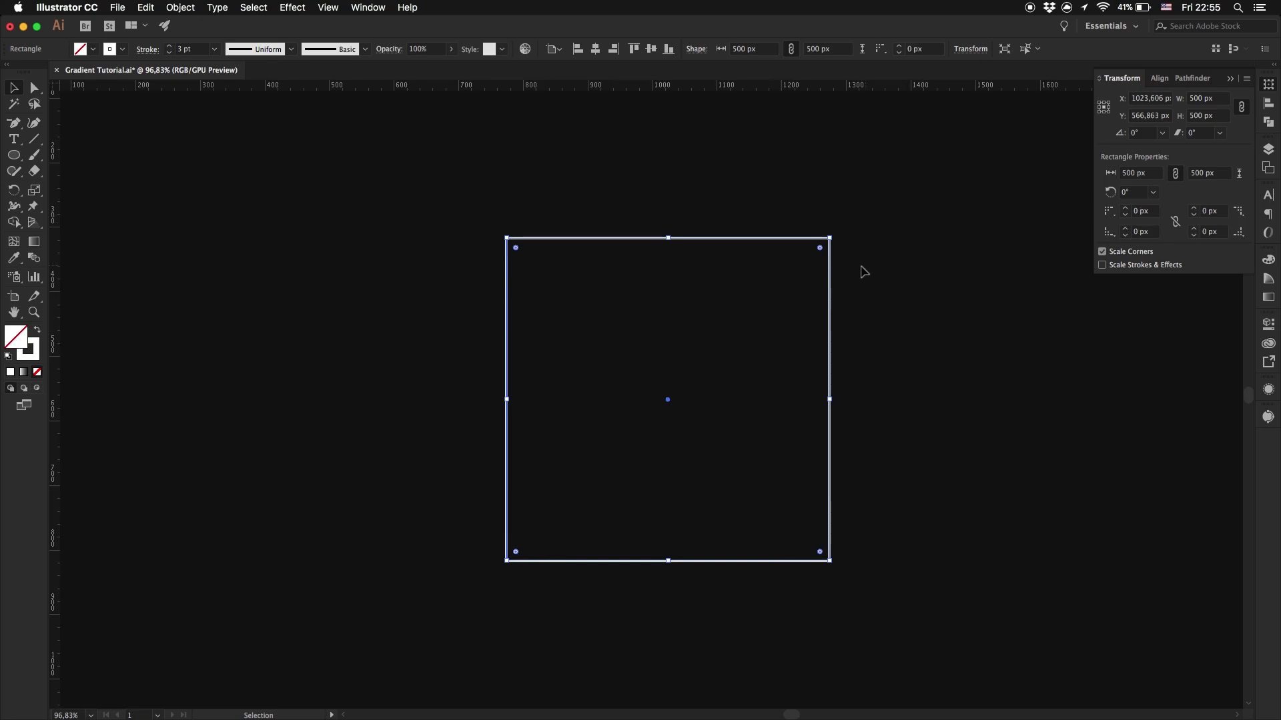
click(842, 255)
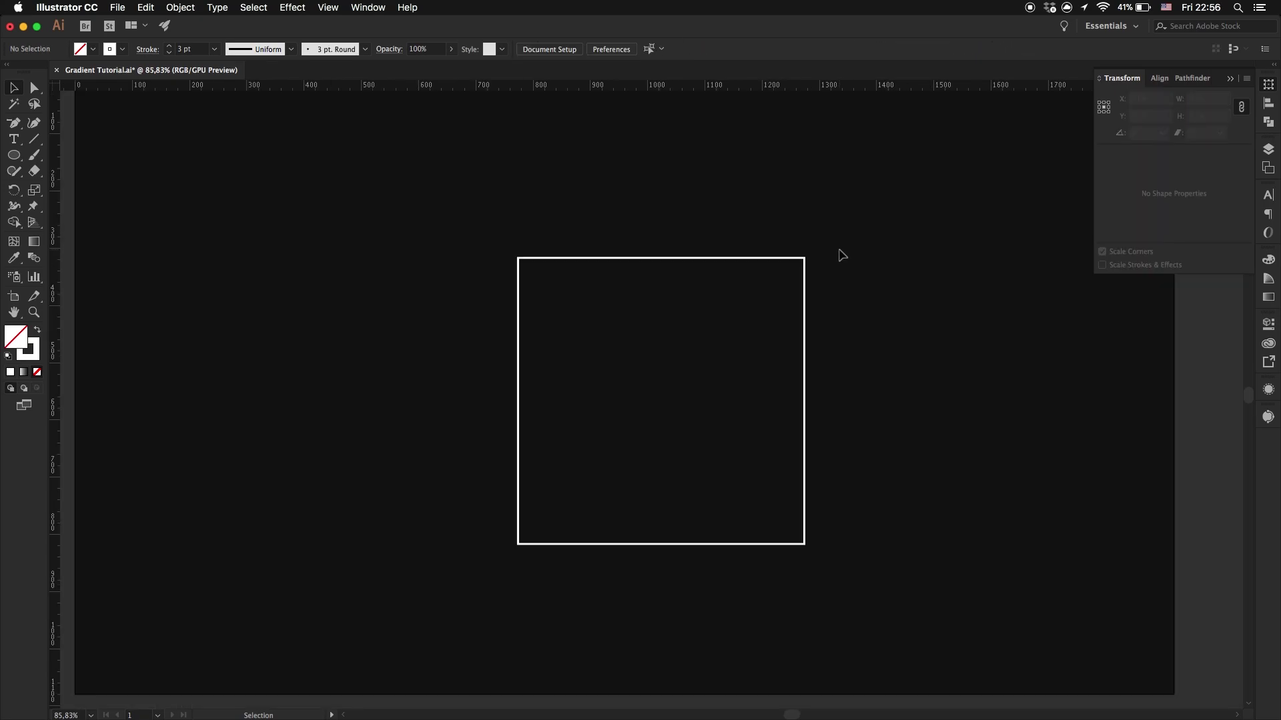
Step: Draw a circle about 560 px in diameter centred on the square's upper-right corner
scroll(843, 257, up, 1)
scroll(842, 256, right, 1)
scroll(816, 252, right, 1)
scroll(816, 252, up, 1)
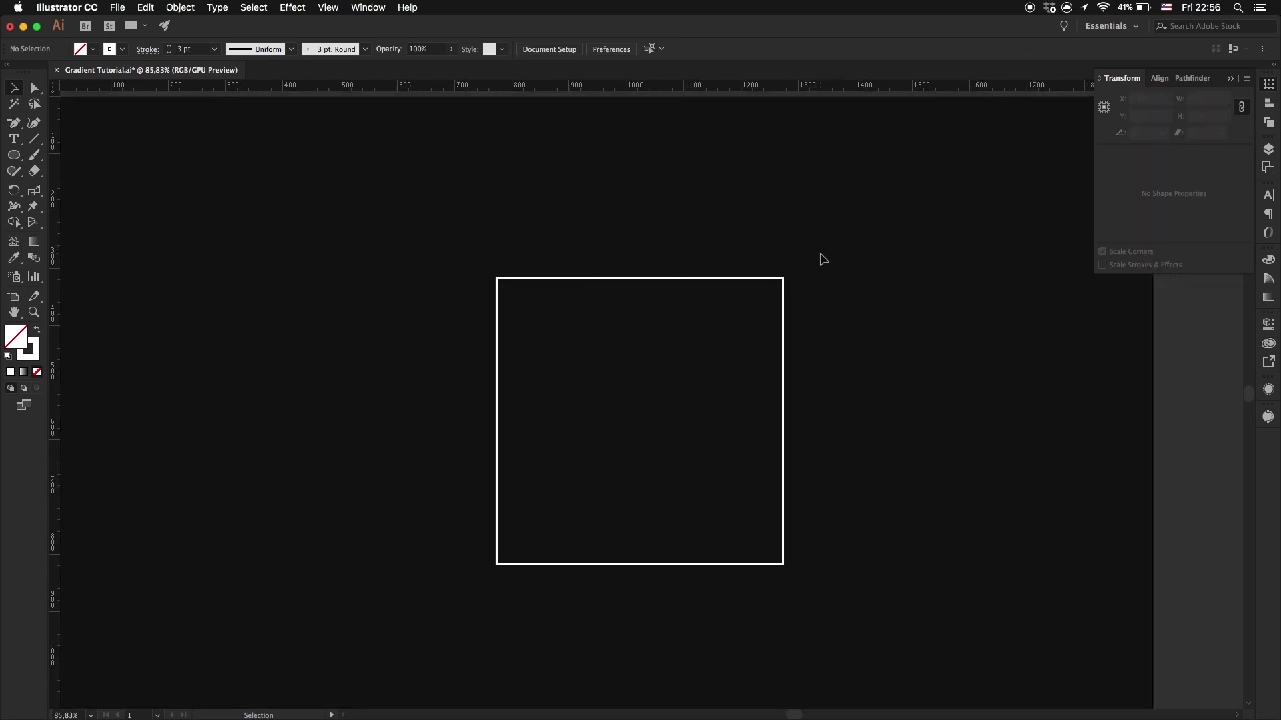
key(l)
drag(784, 278, 943, 371)
scroll(920, 246, right, 3)
scroll(920, 246, up, 2)
key(v)
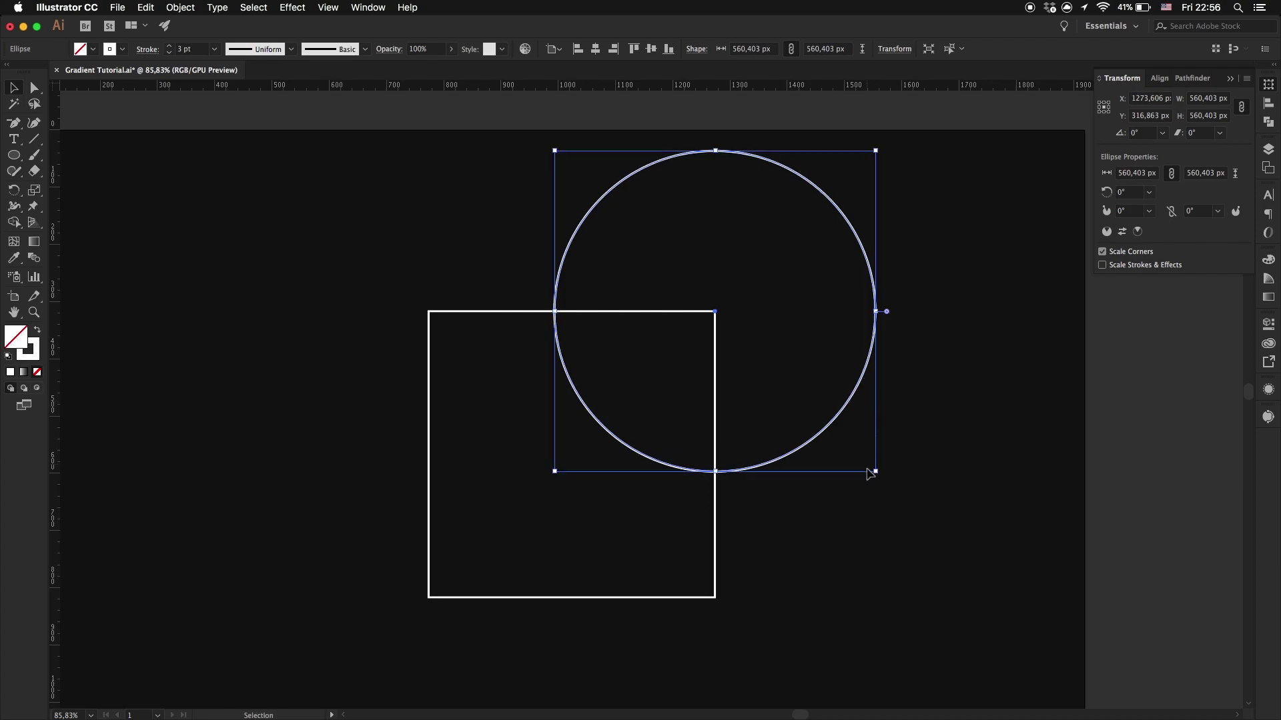
Step: Add two concentric copies of the circle, one enlarged to about 856 px and one reduced to about 316 px
drag(875, 473, 971, 558)
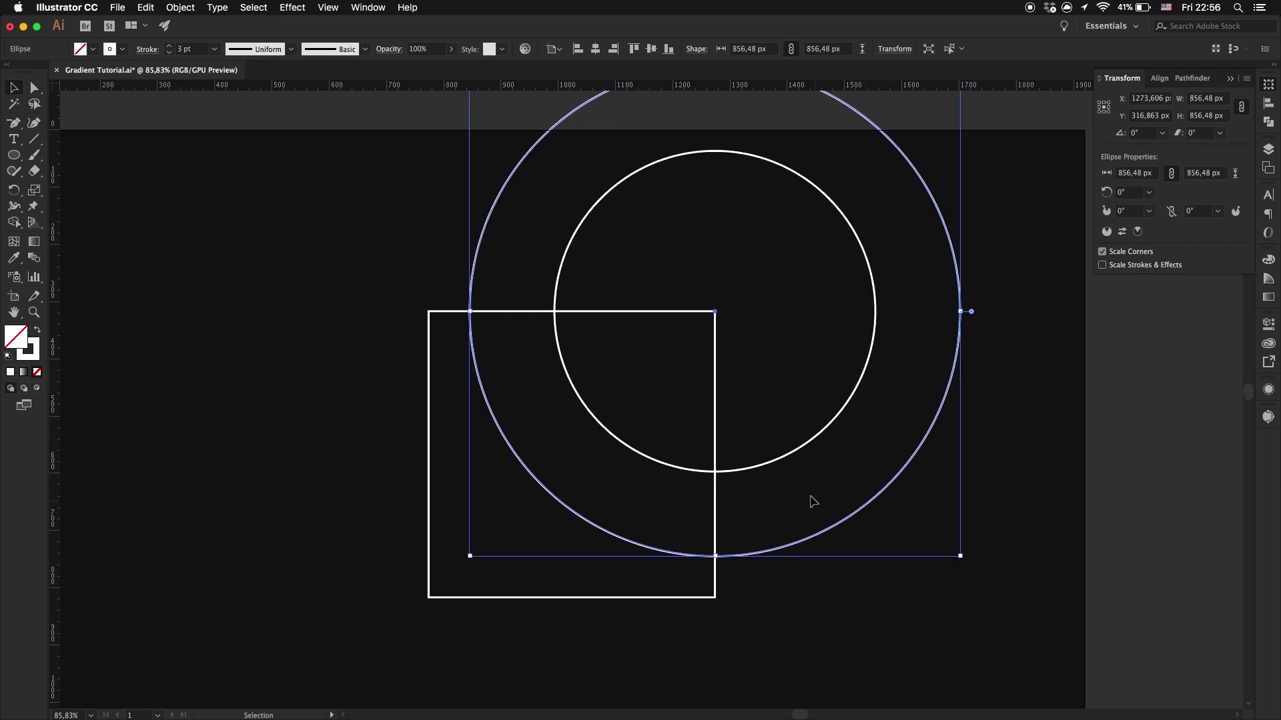
click(799, 457)
key(a)
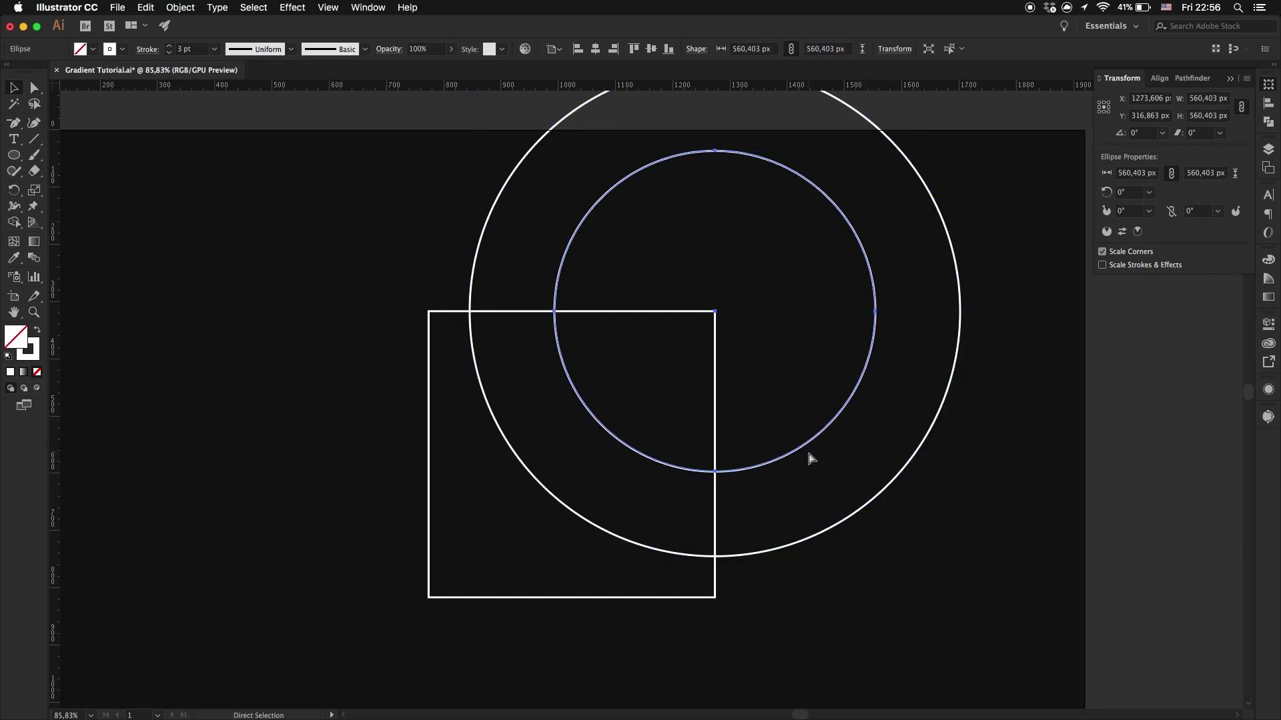
key(v)
drag(874, 150, 804, 207)
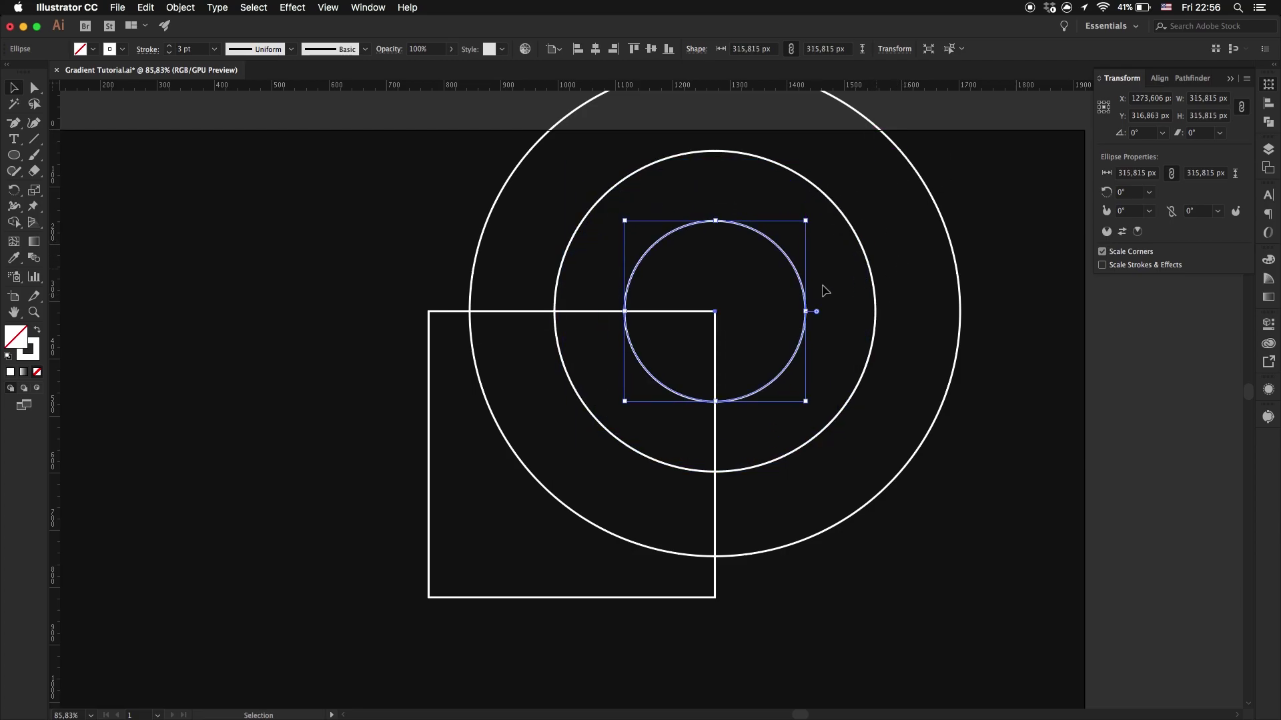
shift+drag(833, 290, 1011, 274)
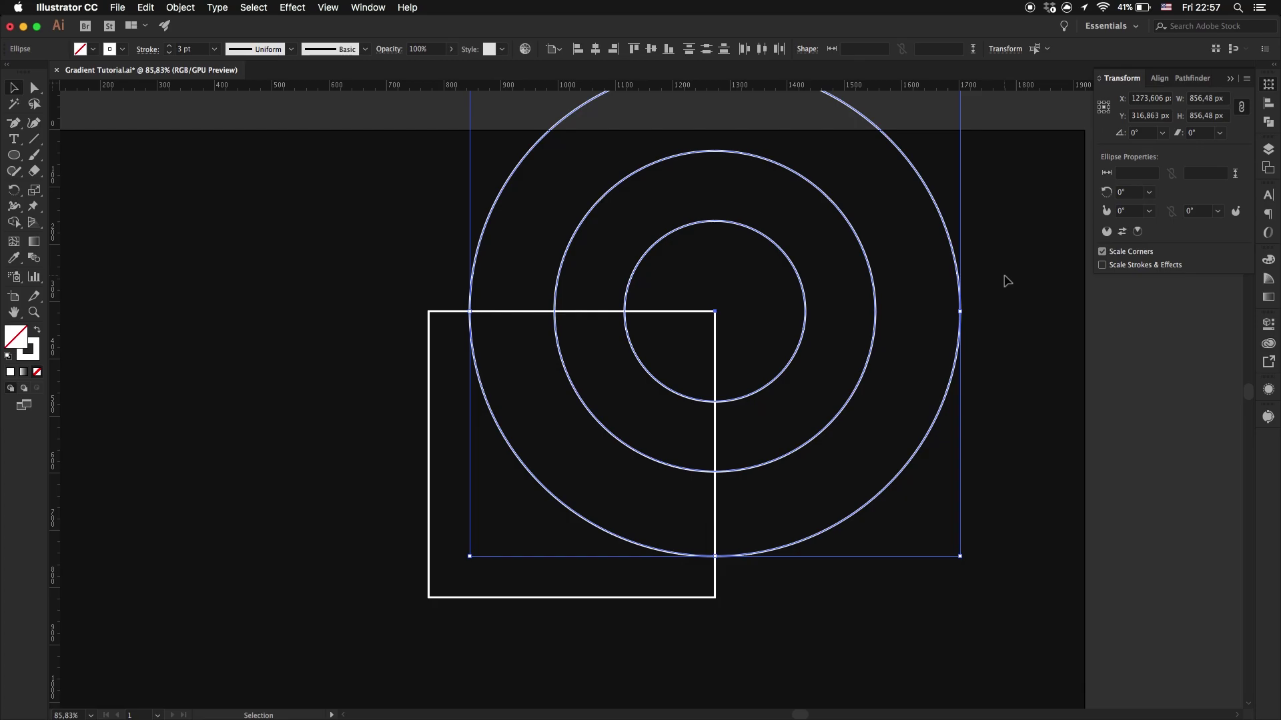
click(1005, 280)
Step: Set the outer circle's diameter to 800 px
click(960, 283)
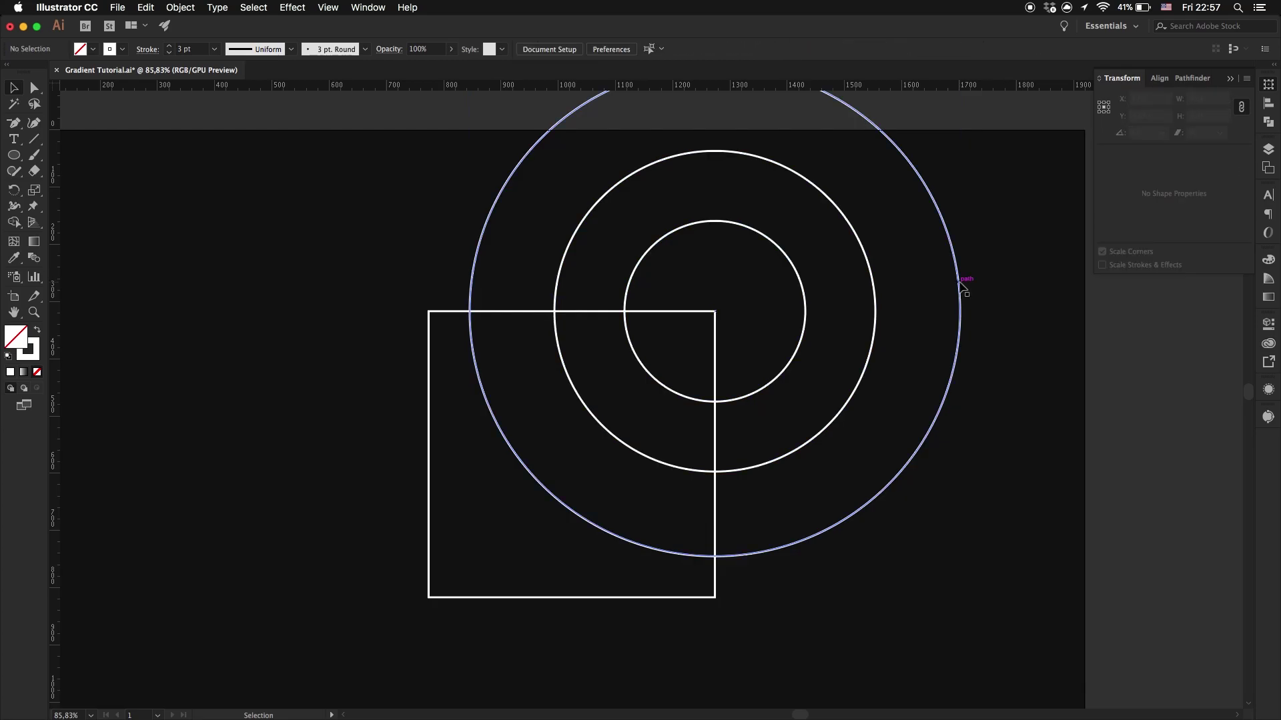
click(1207, 99)
key(super+a)
text(80)
key(Return)
Step: Set the middle circle's diameter to 600 px
click(874, 284)
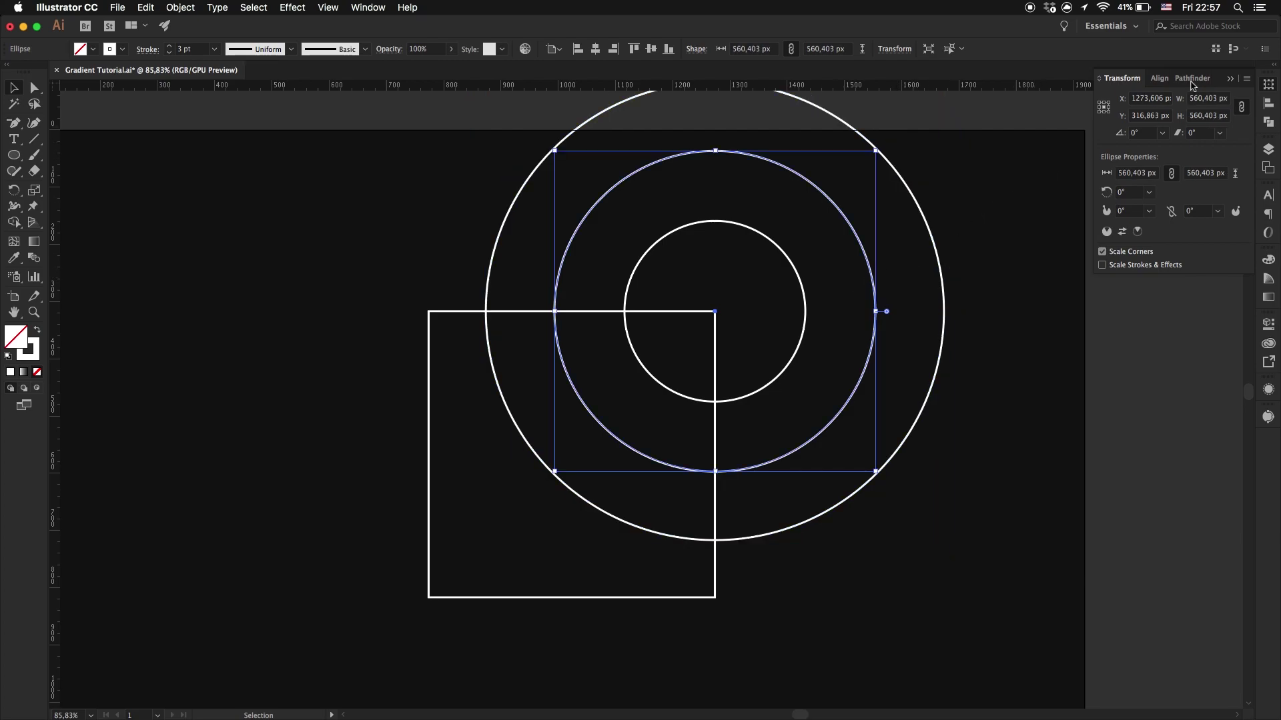
click(1206, 98)
text(400)
key(Return)
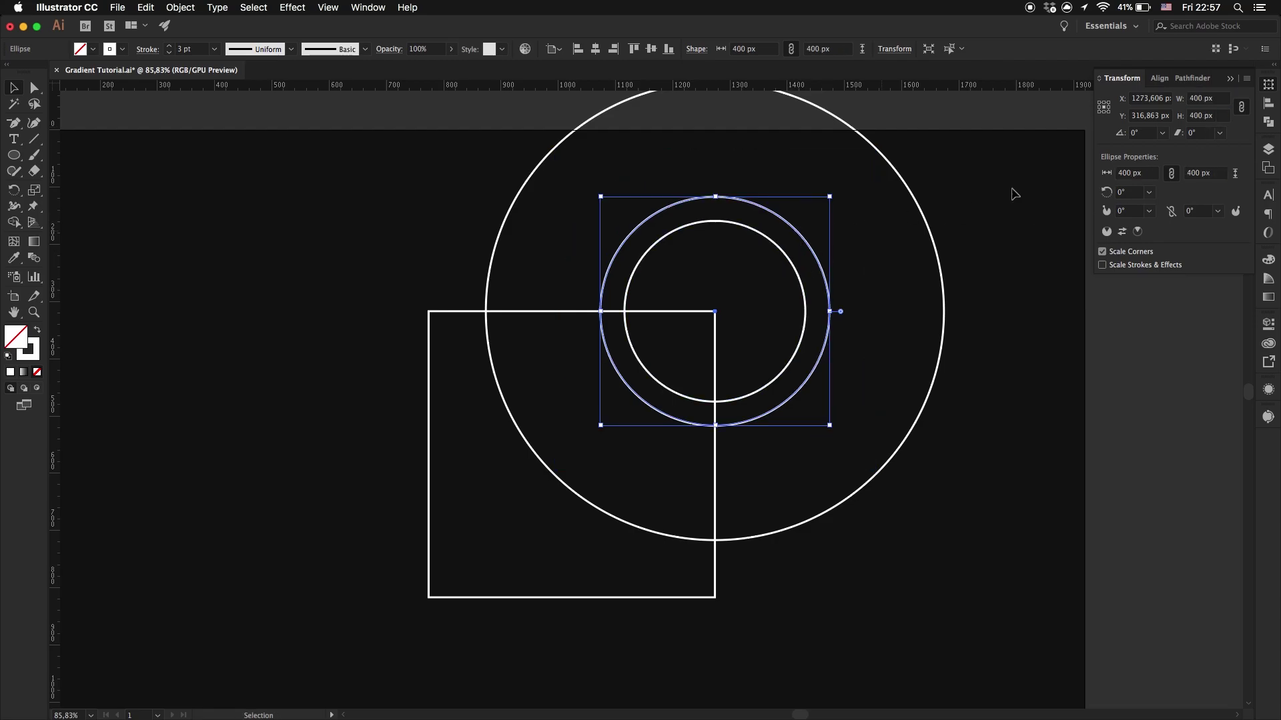
click(1199, 98)
text(600)
key(Return)
Step: Set the inner circle's diameter to 400 px
click(806, 317)
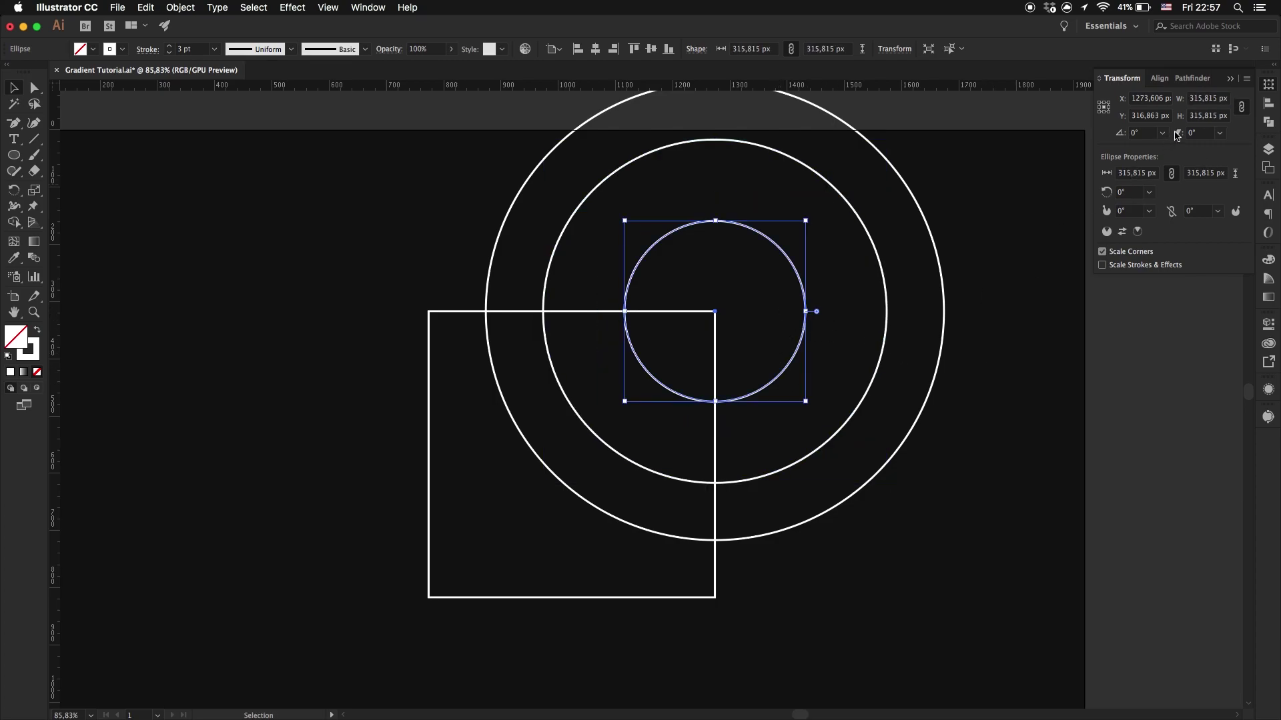
click(1203, 98)
text(400)
key(Return)
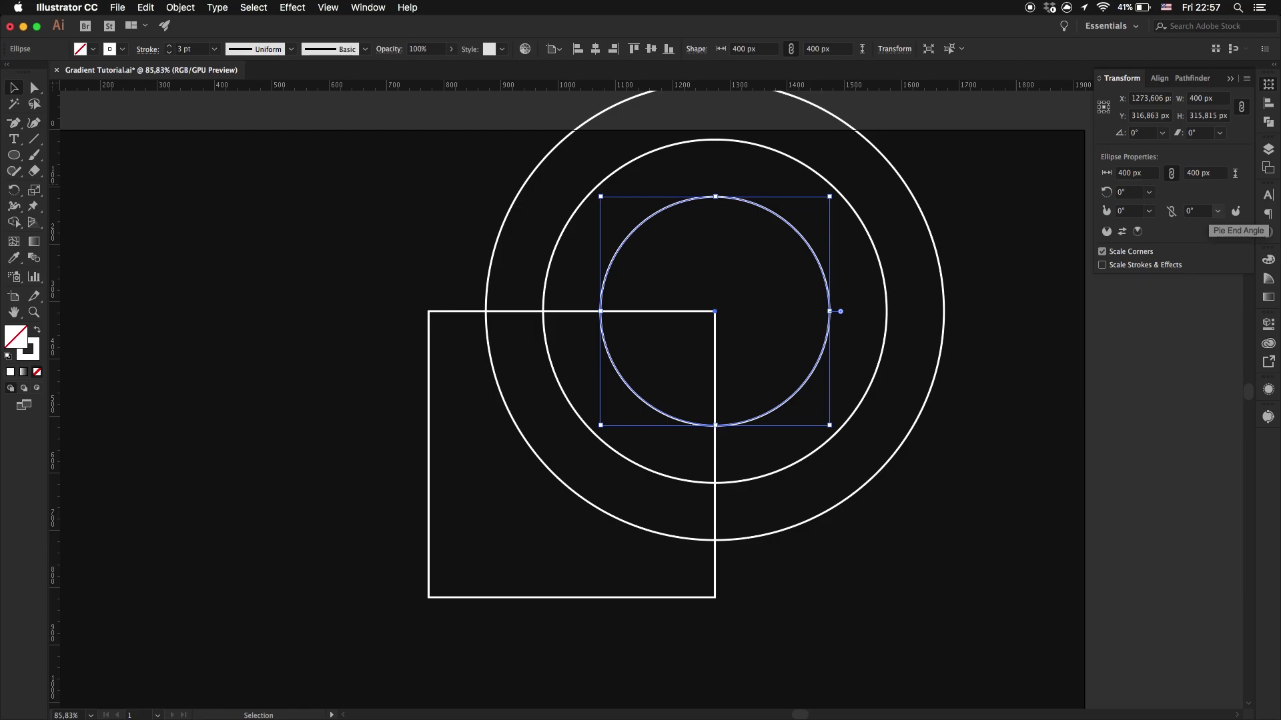
Step: Scale all three circles together until the outer one is 900 px wide and its bounds meet the square's lower-left corner
drag(992, 339, 784, 254)
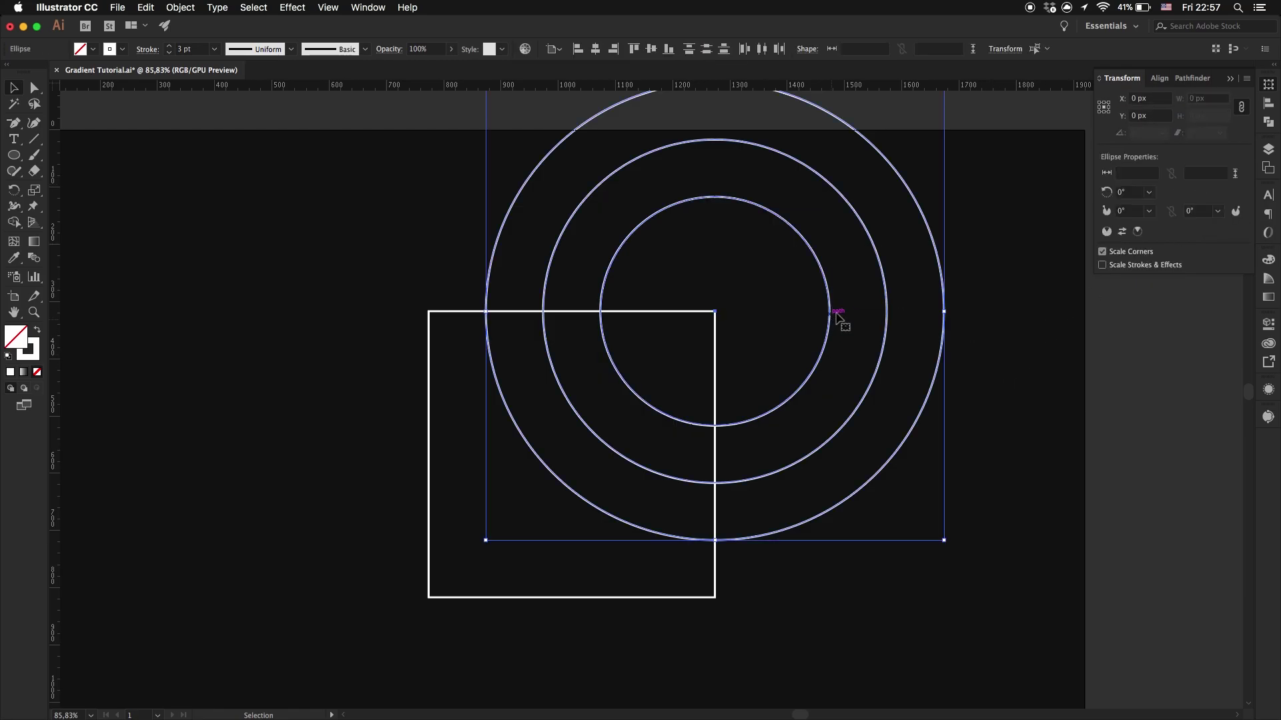
drag(487, 541, 429, 598)
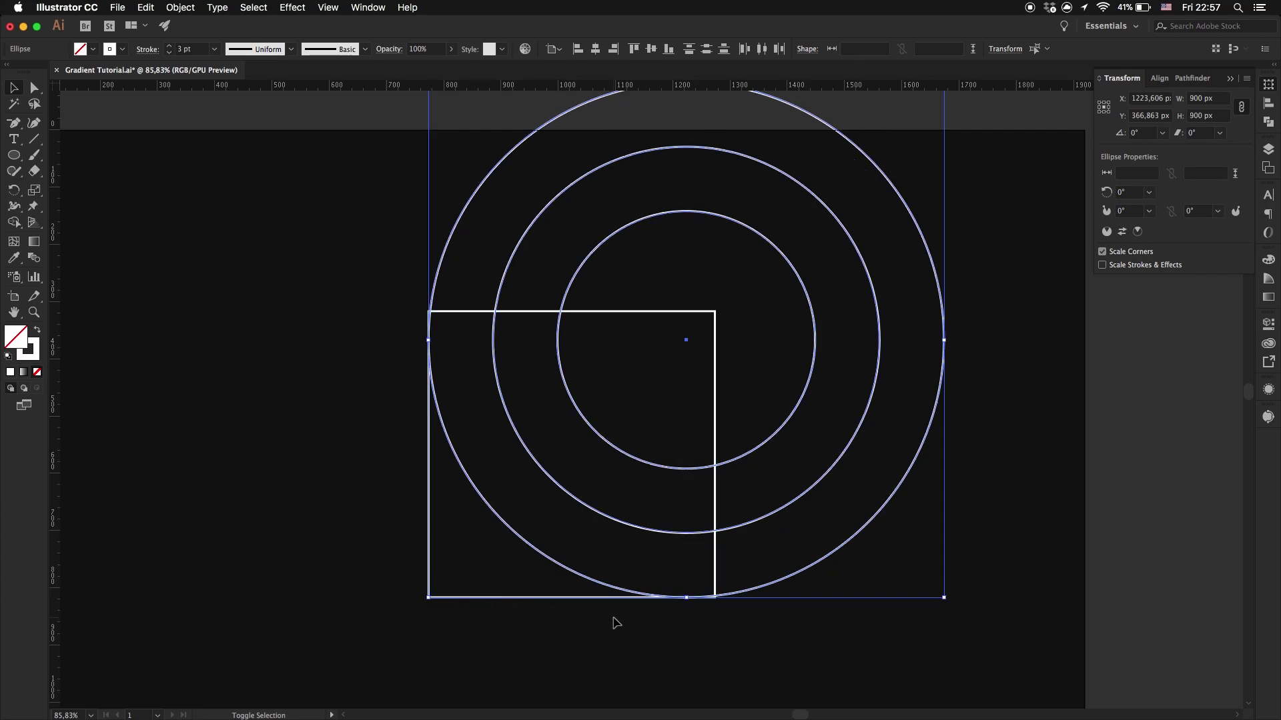
click(631, 656)
Step: Draw a 450 px high rectangle over the lower half of the circles and fit its sides to the outer circle's width
scroll(686, 633, up, 2)
scroll(687, 632, right, 2)
scroll(687, 633, down, 2)
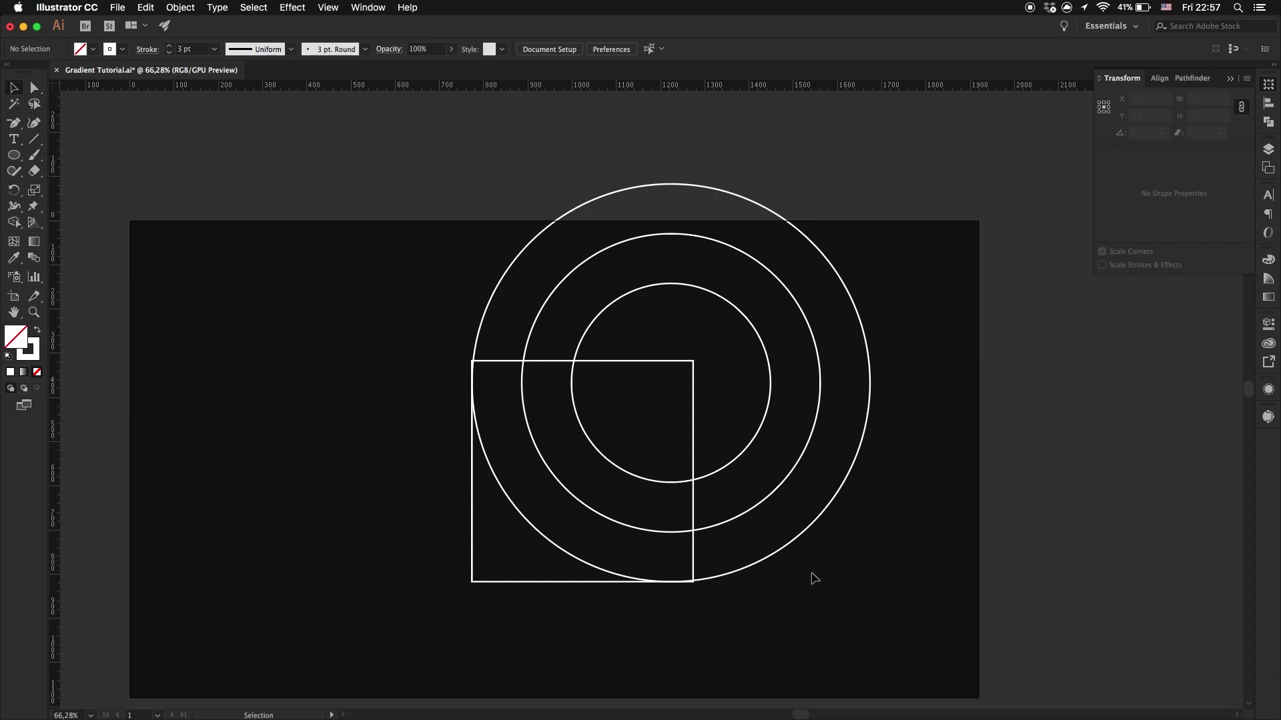
key(m)
drag(847, 582, 433, 382)
key(v)
drag(849, 483, 870, 482)
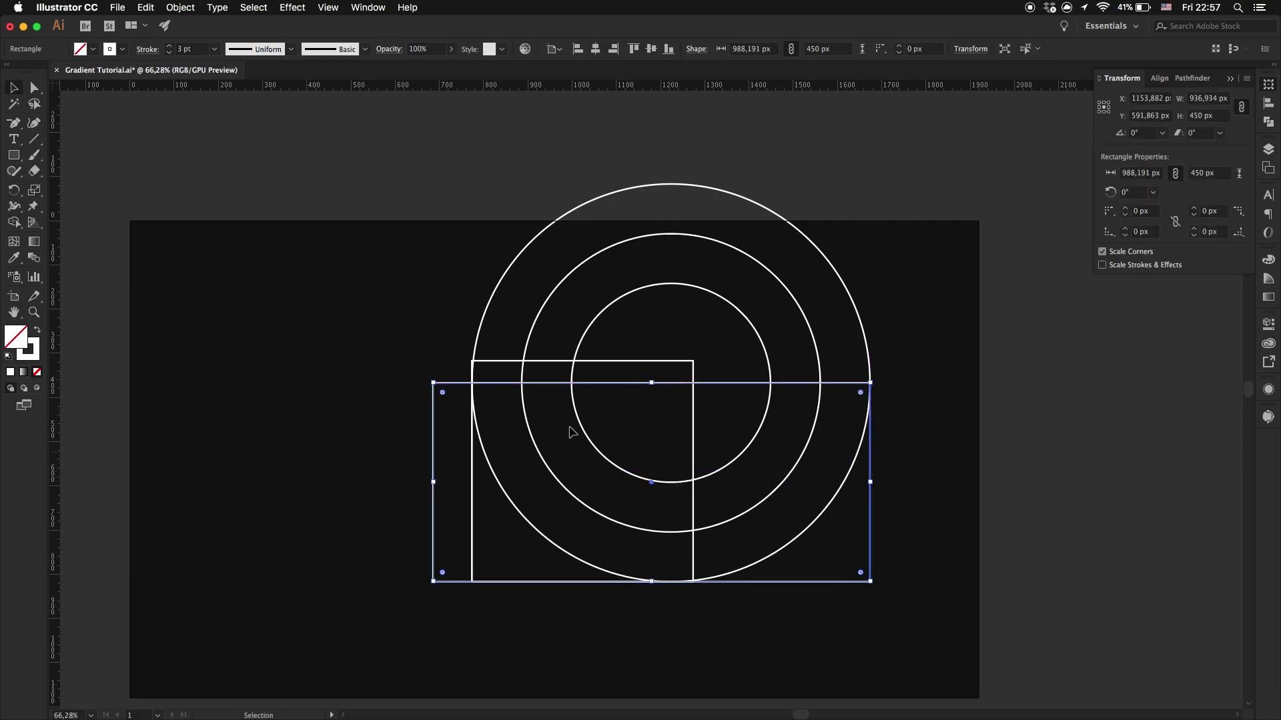
drag(433, 483, 473, 483)
click(924, 425)
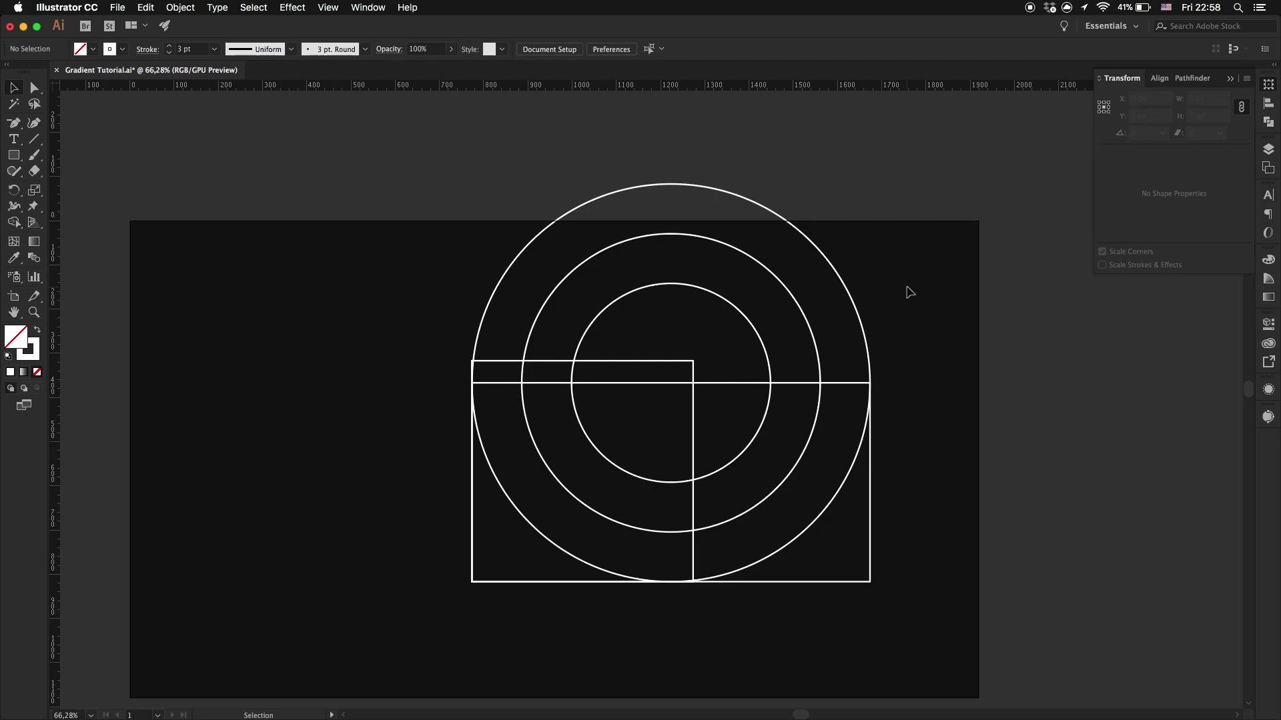
Step: Rotate the three circles and the rectangle together 45° clockwise, leaving the square in place
drag(907, 288, 734, 597)
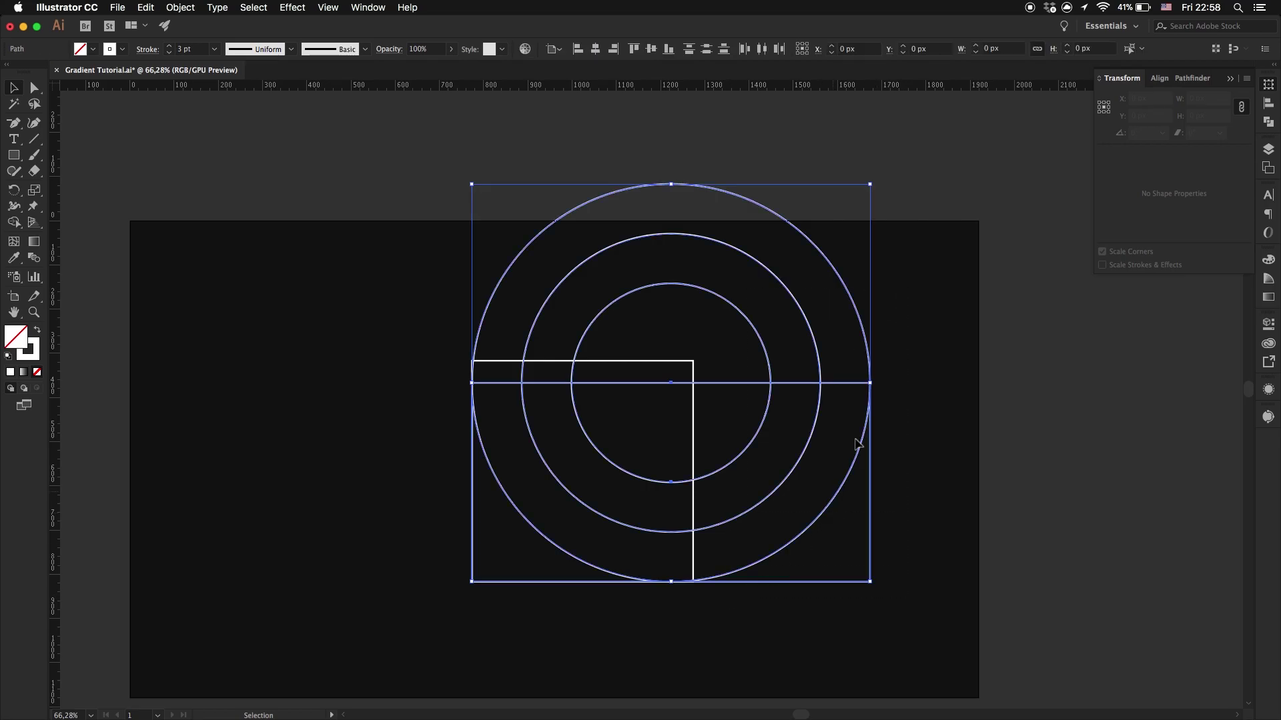
drag(878, 385, 861, 507)
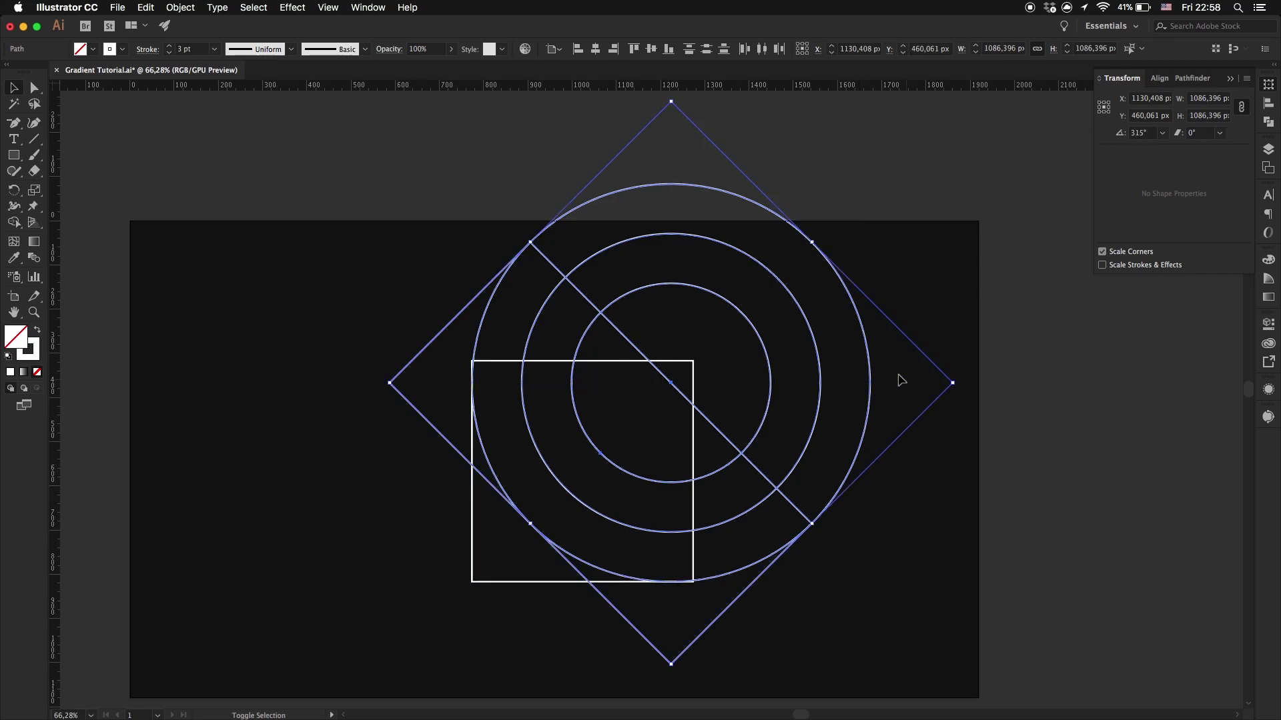
click(894, 267)
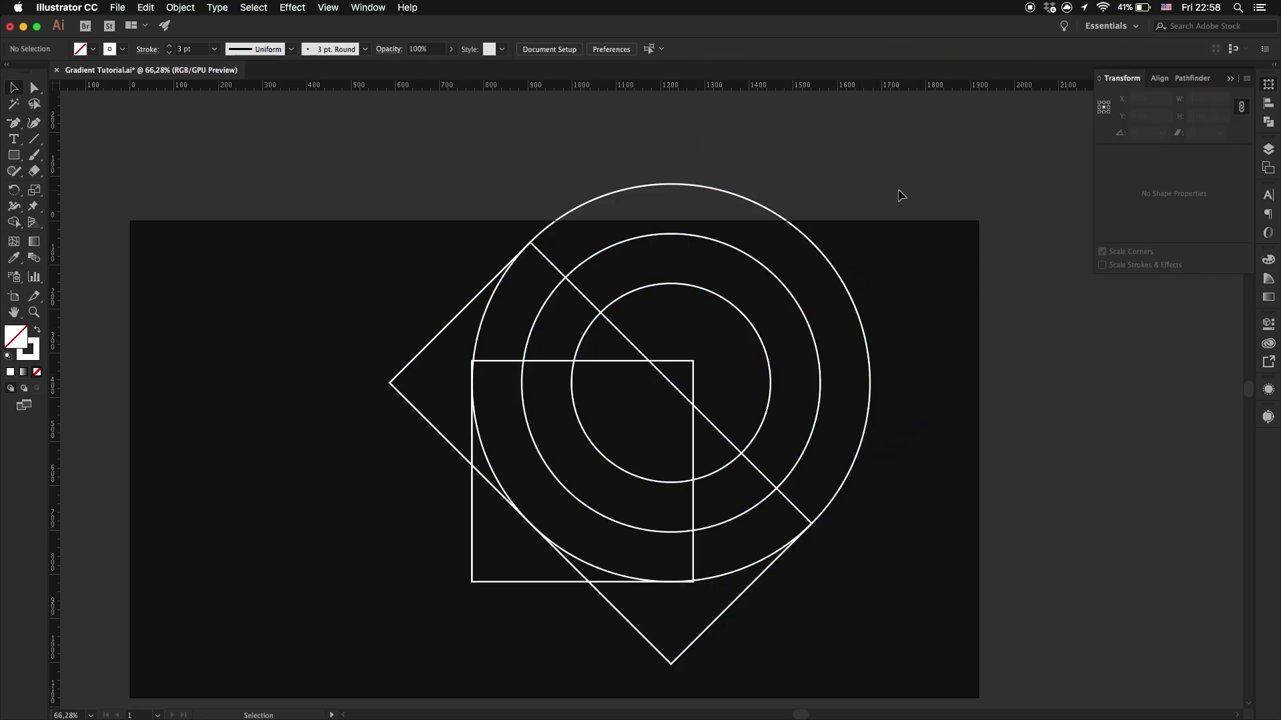
click(703, 239)
click(758, 148)
Step: Trim the rotated circles and rectangle with Shape Builder to the three lower-left arcs, keeping one cap line at each end of the curved band
drag(503, 474, 412, 348)
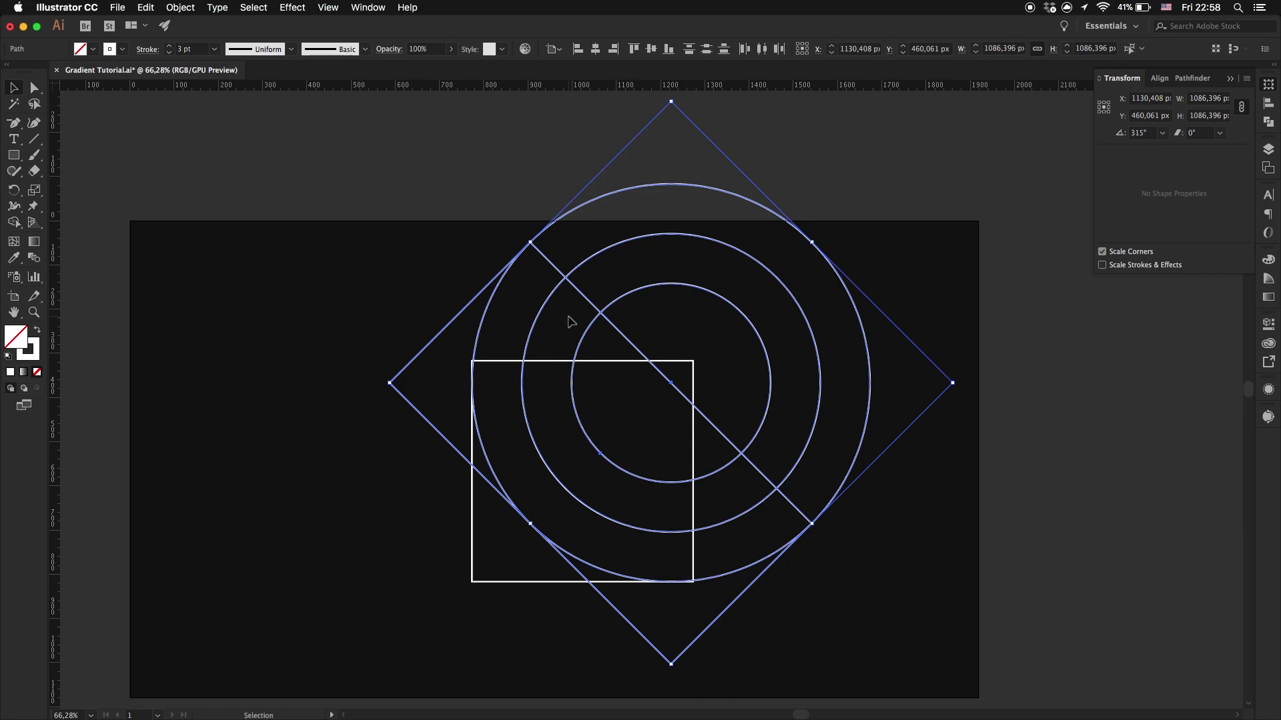
key(shift+m)
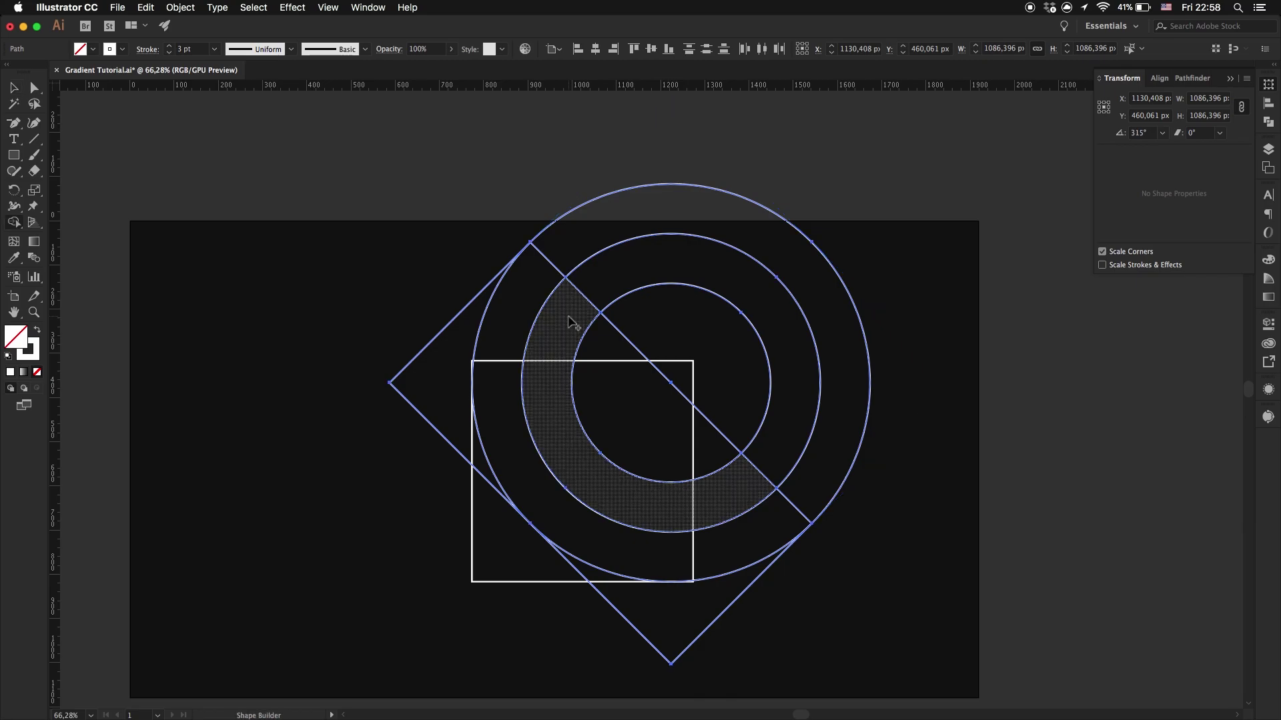
alt+click(704, 627)
key(v)
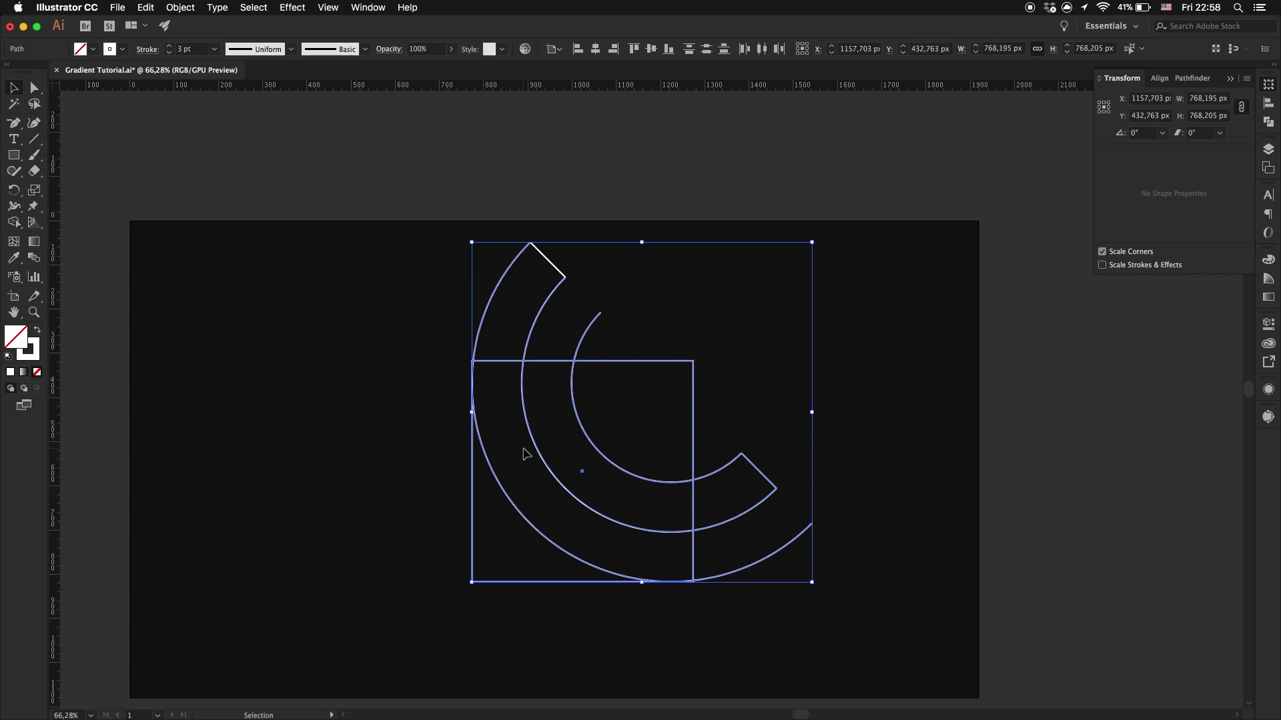
click(420, 265)
Step: Remove the inner arc's piece above the square and the outer arc's piece beyond the square's right edge with Shape Builder
drag(428, 220, 881, 443)
key(shift+m)
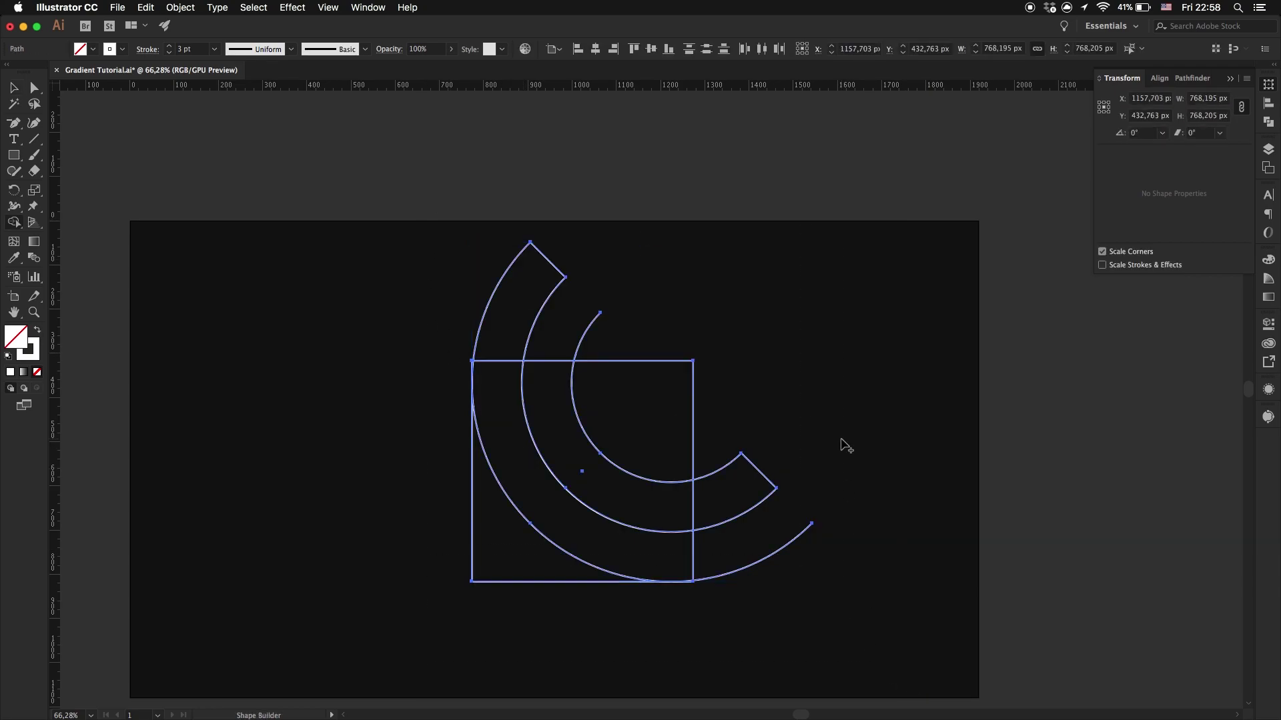
alt+click(798, 549)
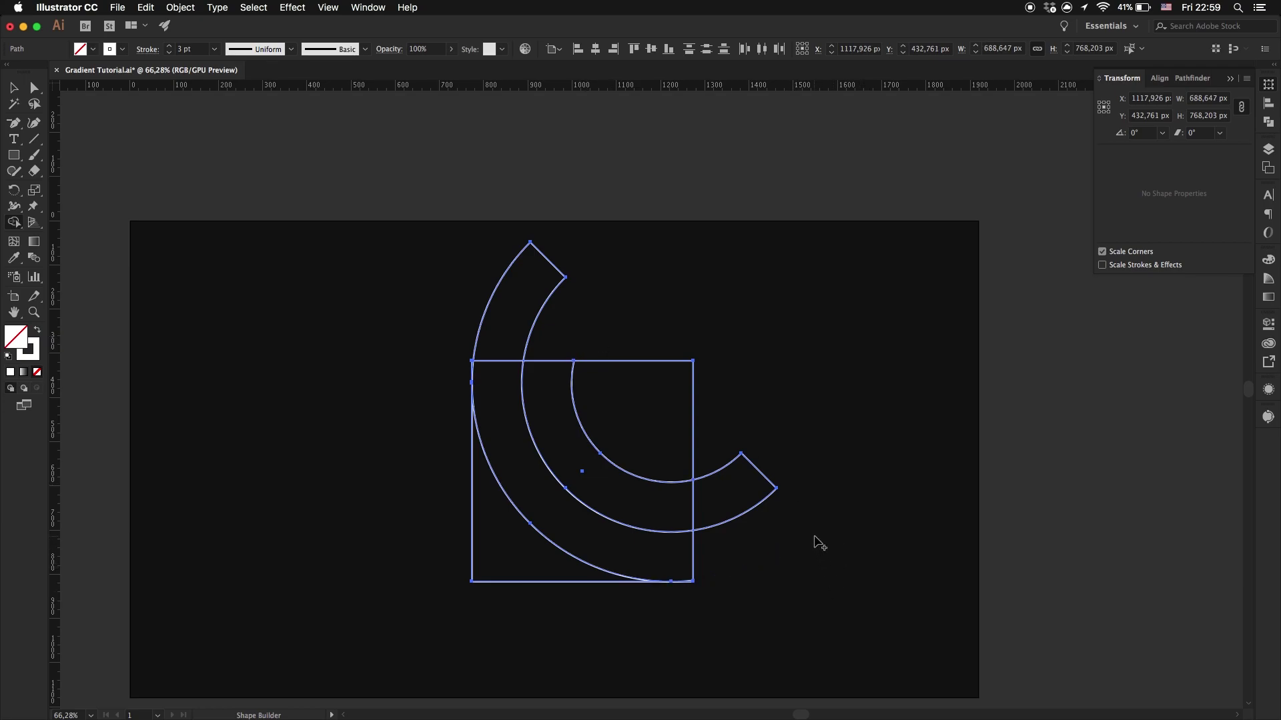
key(super+shift+a)
Step: Join the open path ends where the band's upper cap line meets the middle arc
key(a)
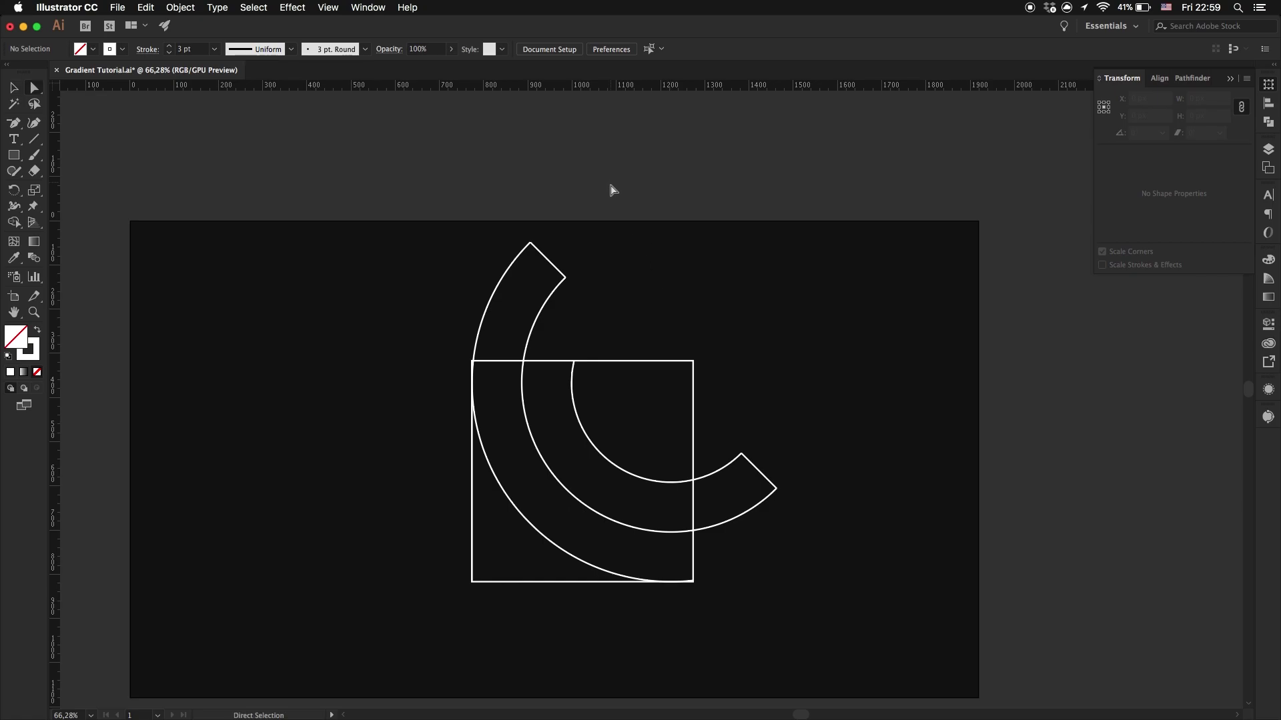
scroll(605, 265, up, 5)
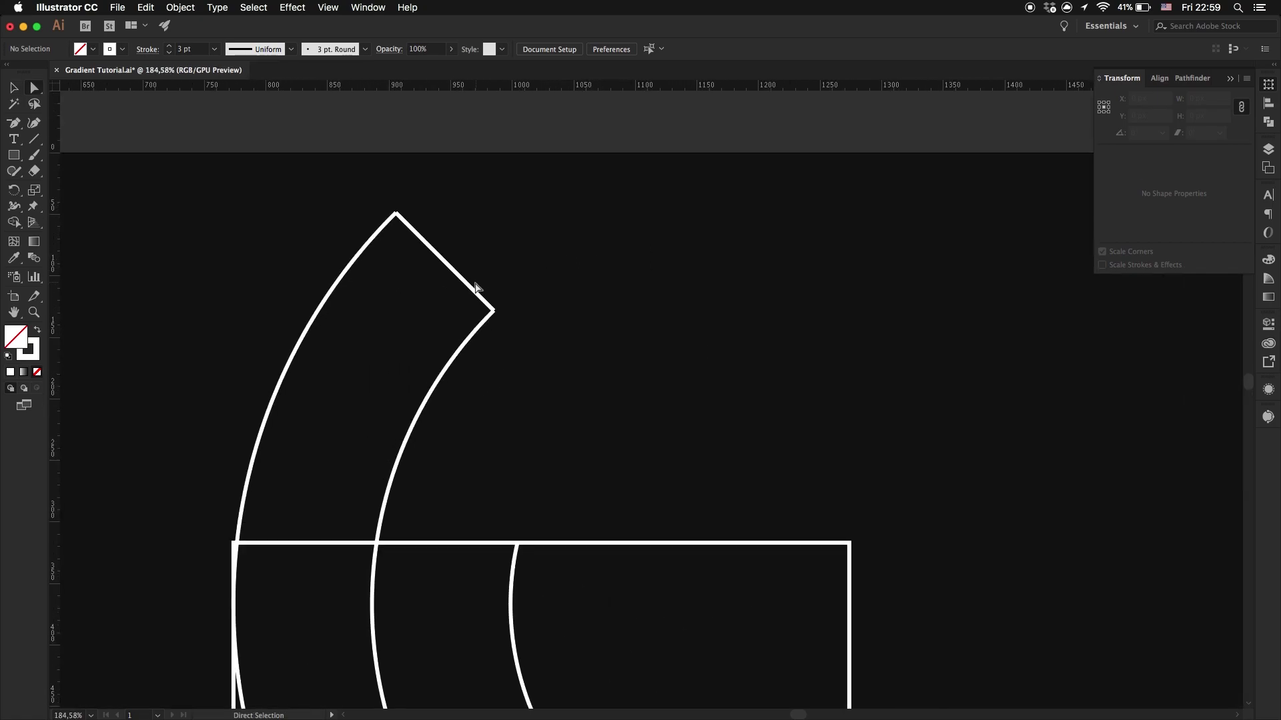
drag(485, 341, 485, 341)
scroll(479, 294, up, 5)
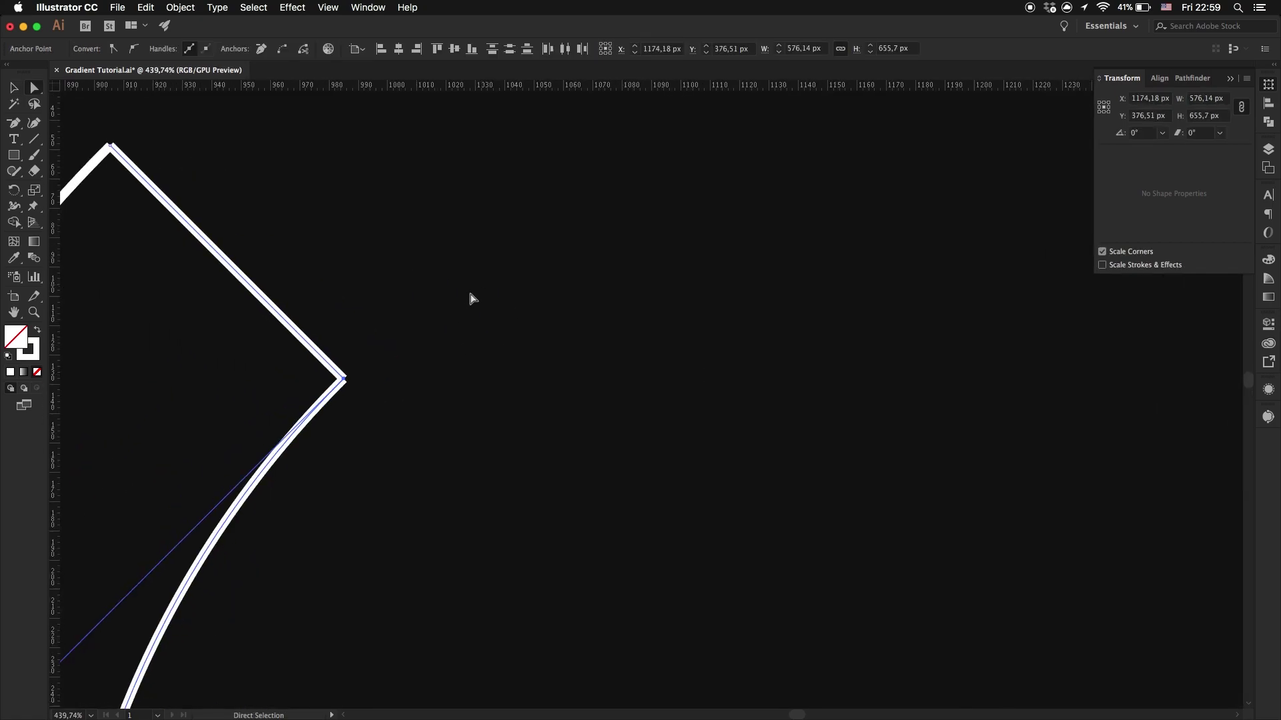
scroll(411, 424, down, 4)
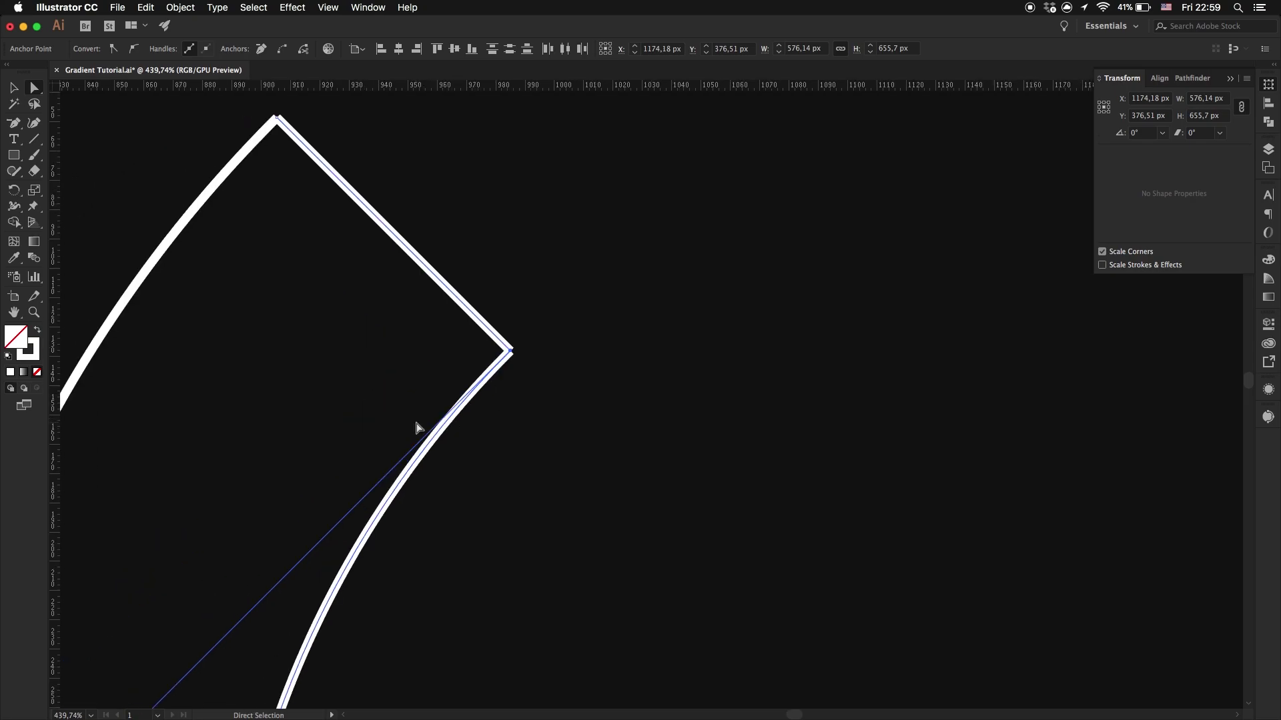
scroll(420, 431, down, 4)
click(598, 354)
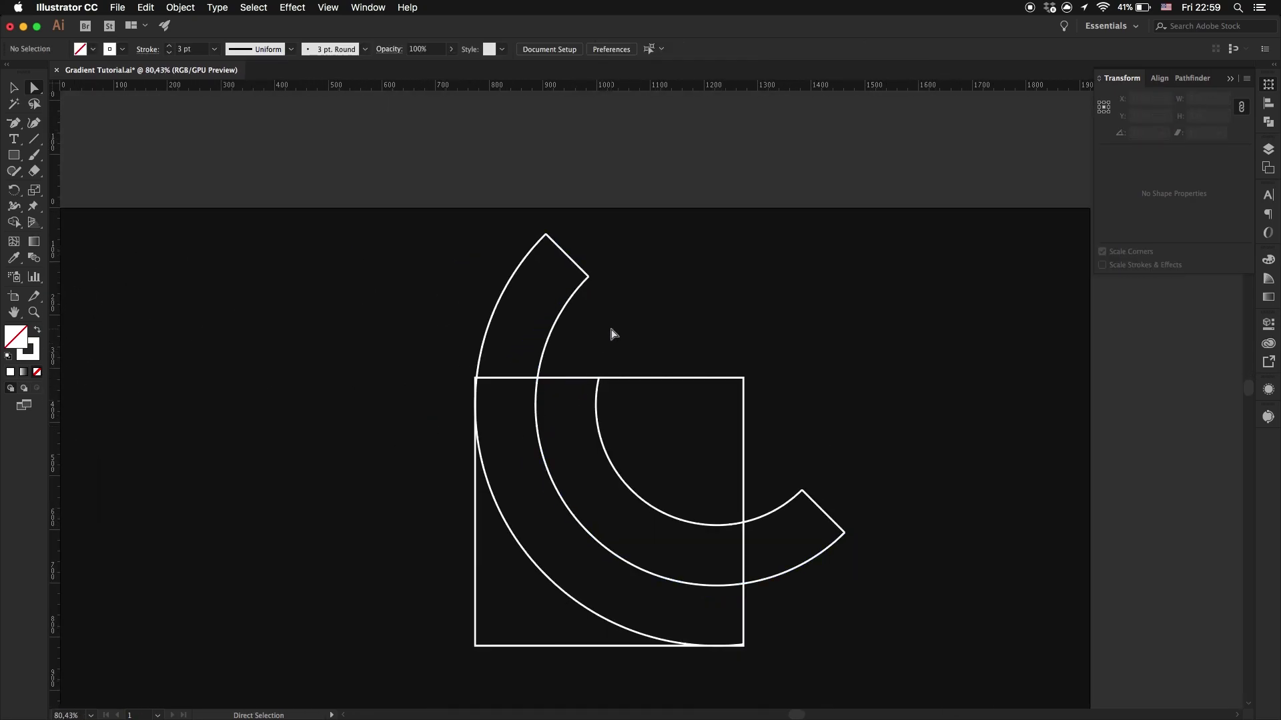
scroll(609, 334, up, 1)
scroll(612, 334, up, 5)
click(537, 324)
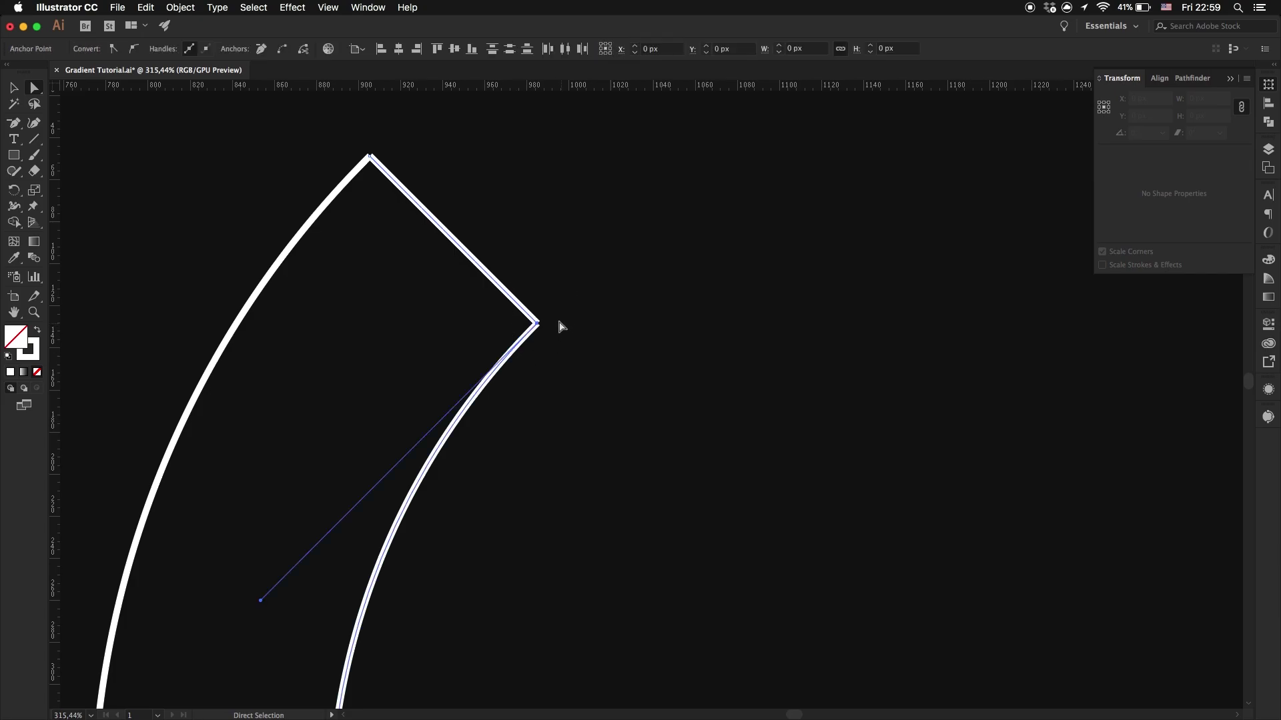
click(559, 312)
click(524, 319)
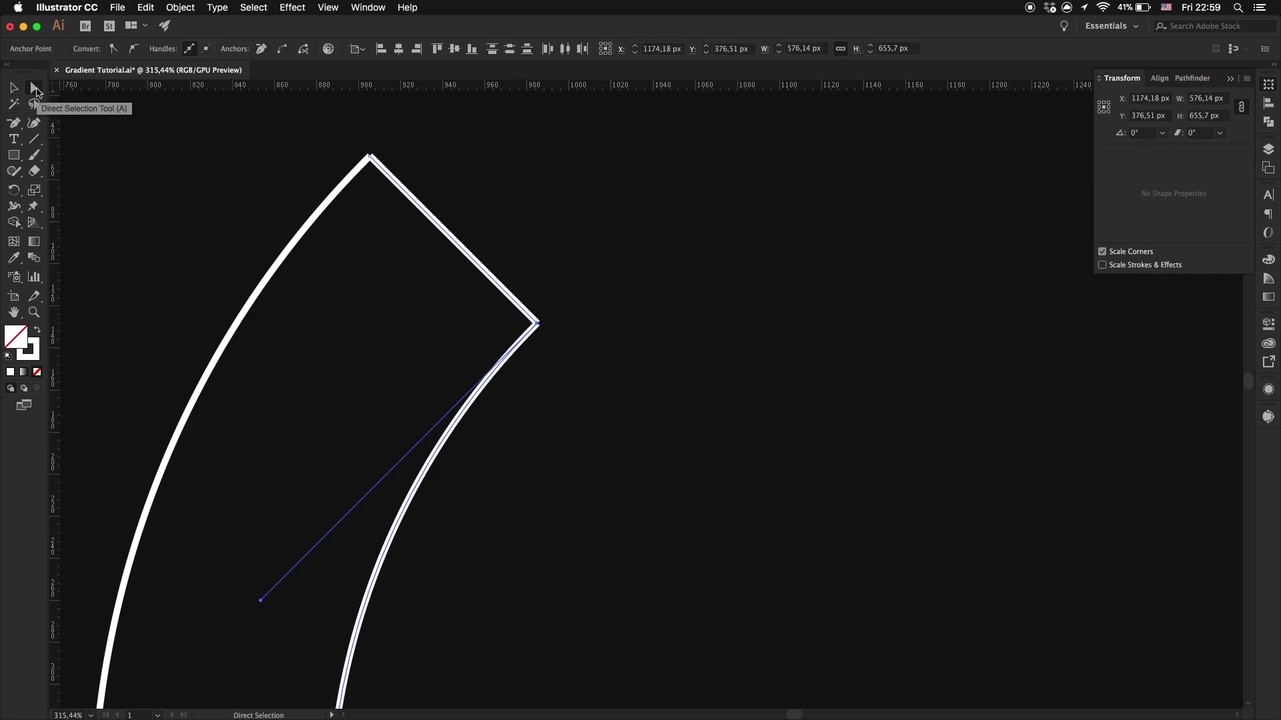
right_click(537, 324)
click(564, 424)
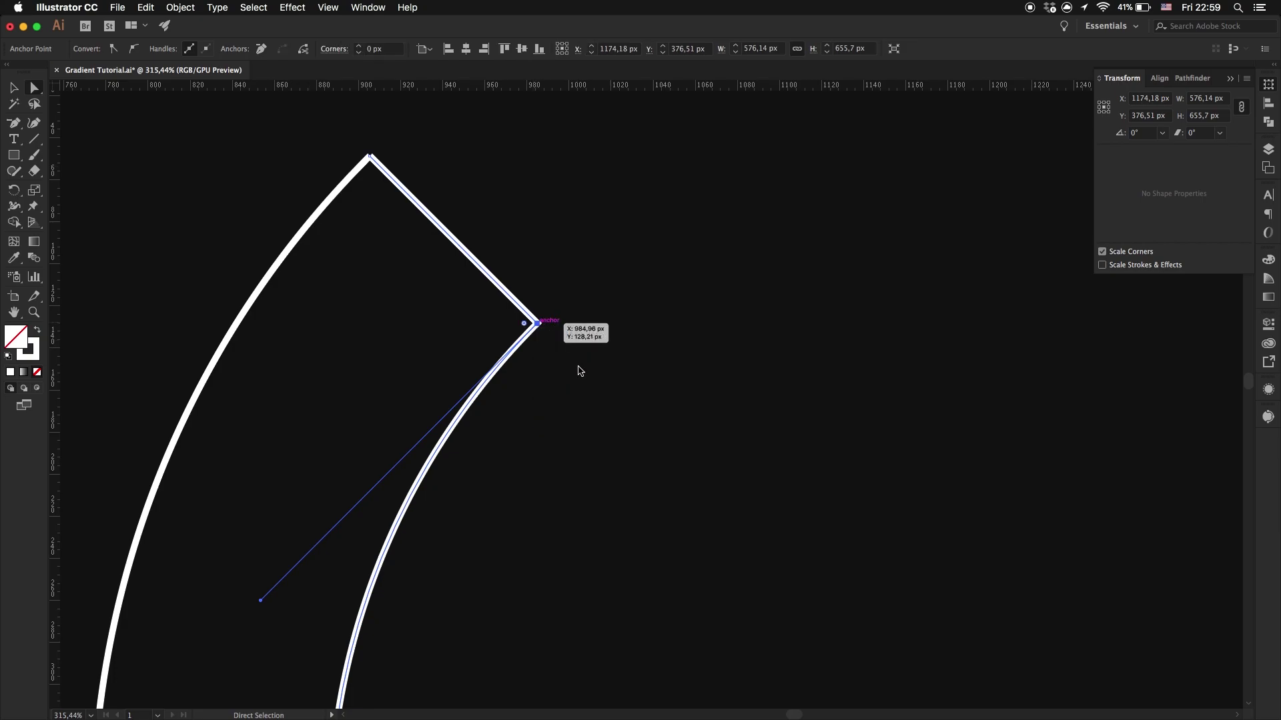
Step: Join the open path ends where the band's upper cap line meets the outer arc
click(420, 158)
drag(345, 176, 345, 177)
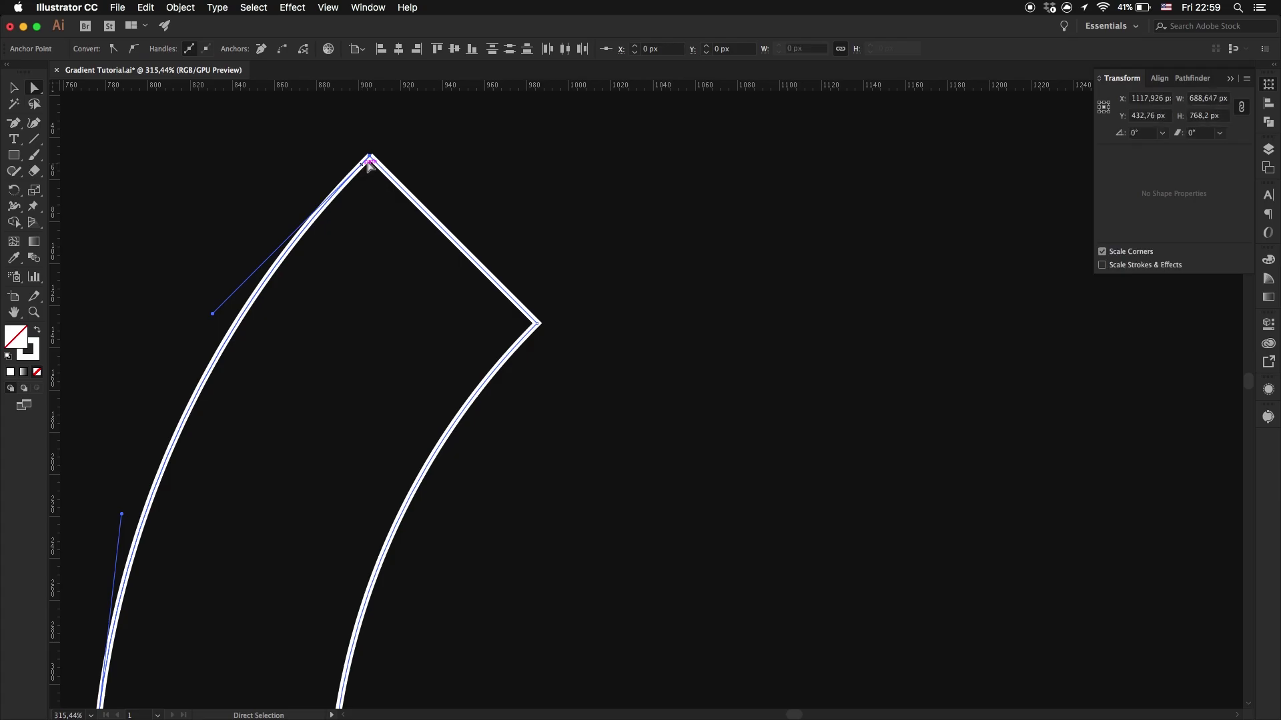
right_click(370, 158)
click(404, 258)
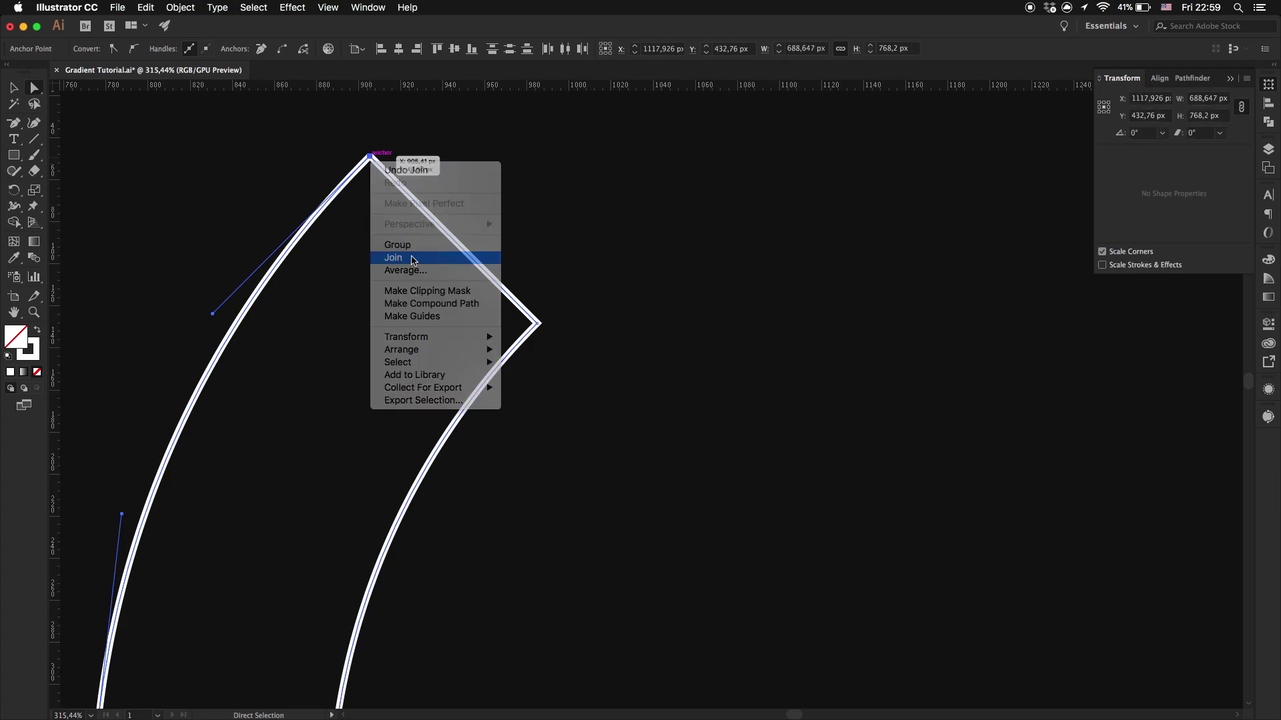
click(510, 223)
scroll(510, 222, down, 5)
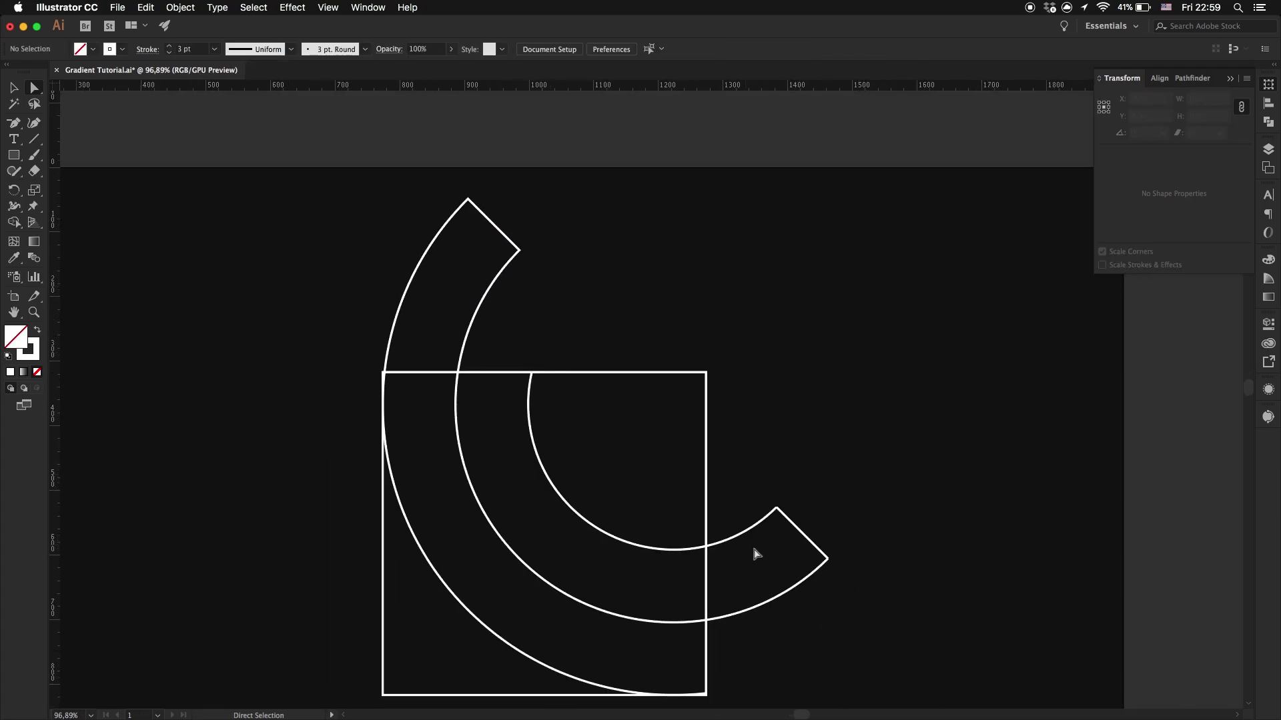
Step: Join the open path ends where the band's lower-right cap line meets the inner arc
scroll(756, 553, up, 4)
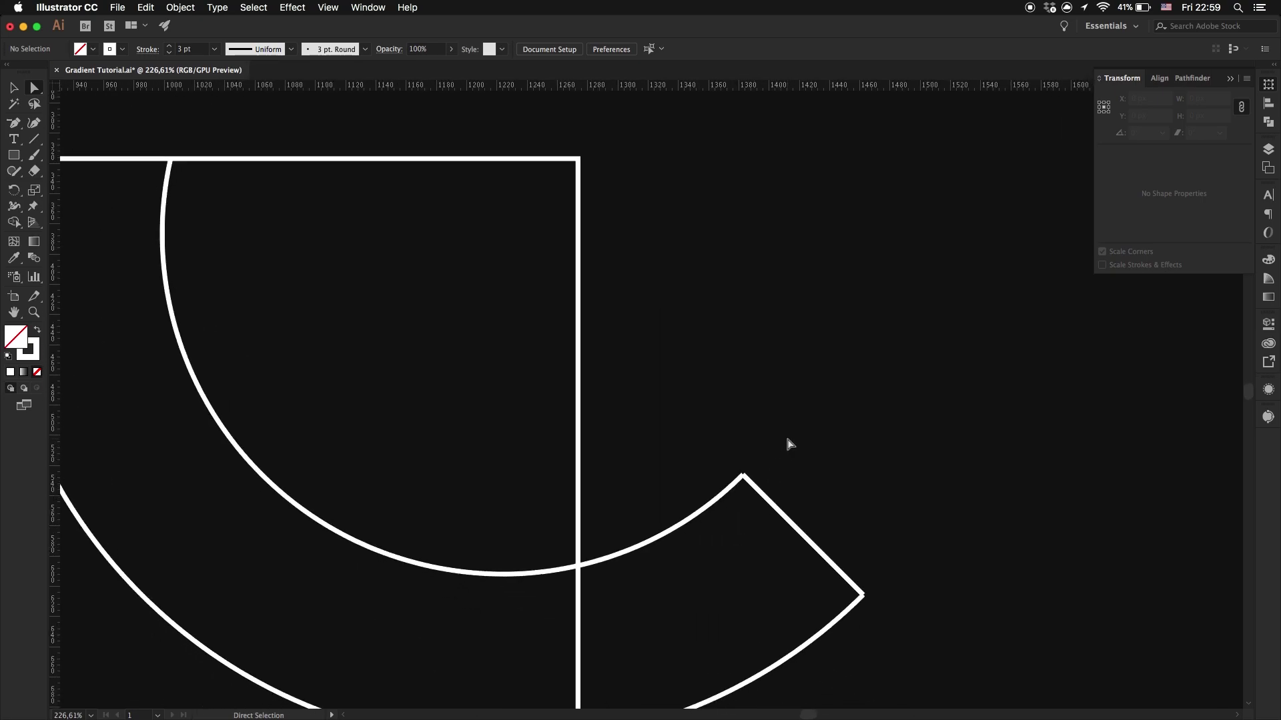
click(743, 475)
right_click(746, 469)
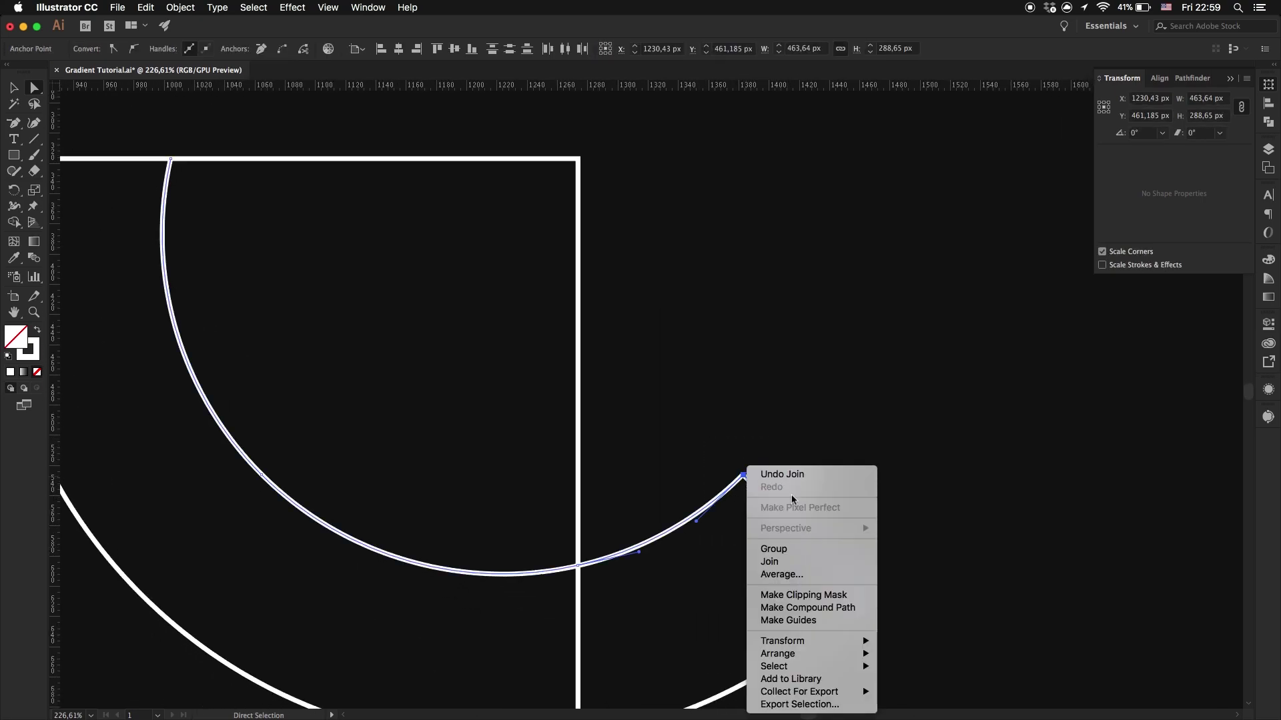
click(769, 561)
click(860, 531)
Step: Join the open path ends where the band's lower-right cap line meets the middle arc
scroll(860, 500, down, 3)
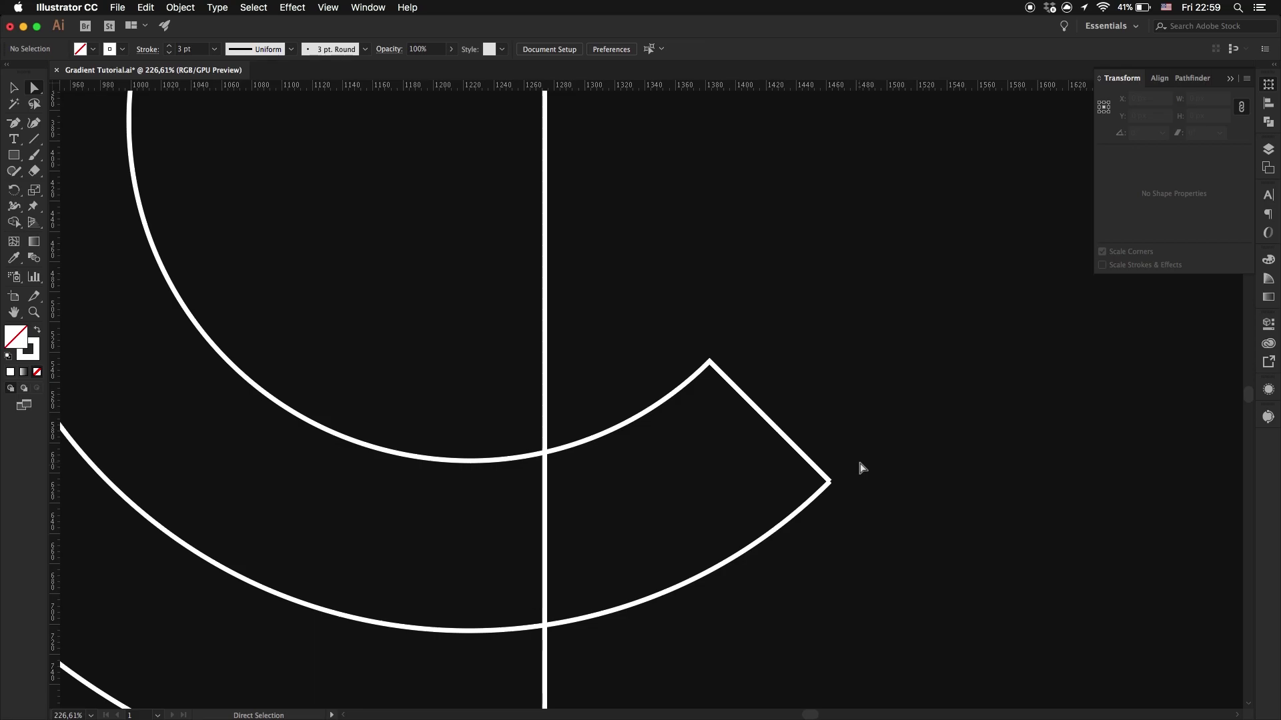
drag(801, 507, 801, 505)
right_click(831, 482)
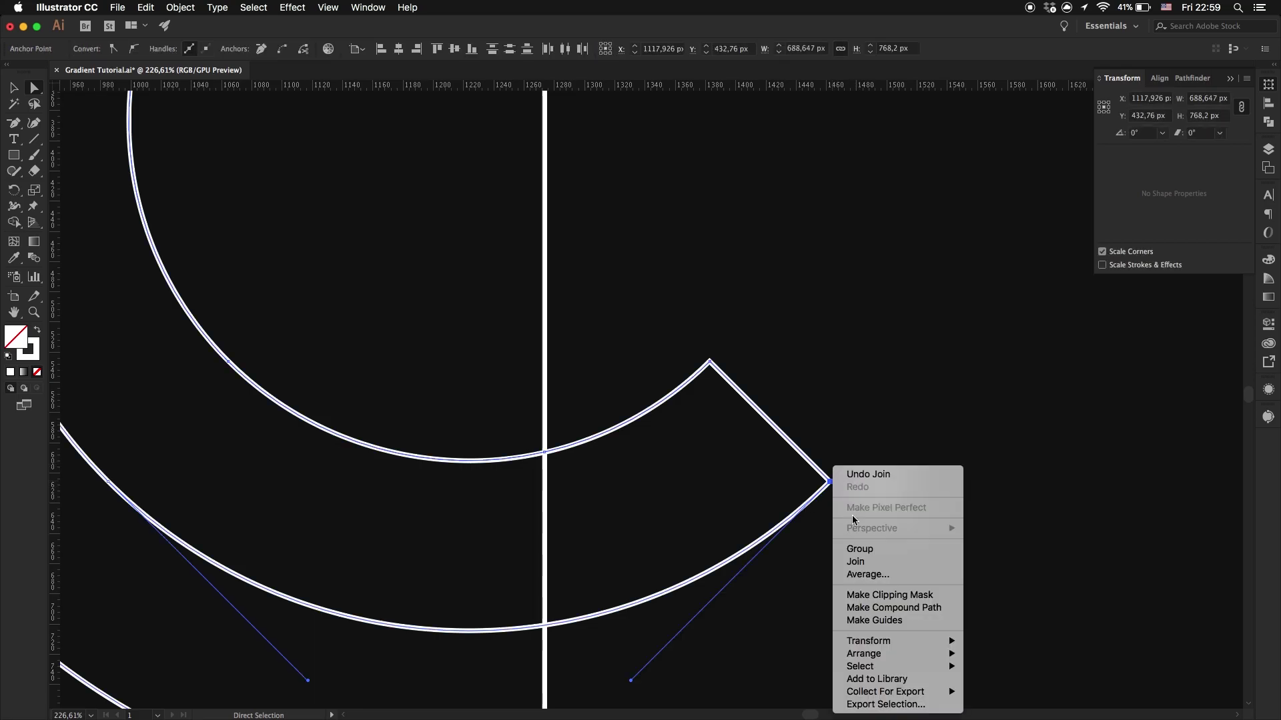
click(865, 564)
click(852, 458)
scroll(854, 459, down, 5)
scroll(856, 460, up, 3)
scroll(855, 460, left, 5)
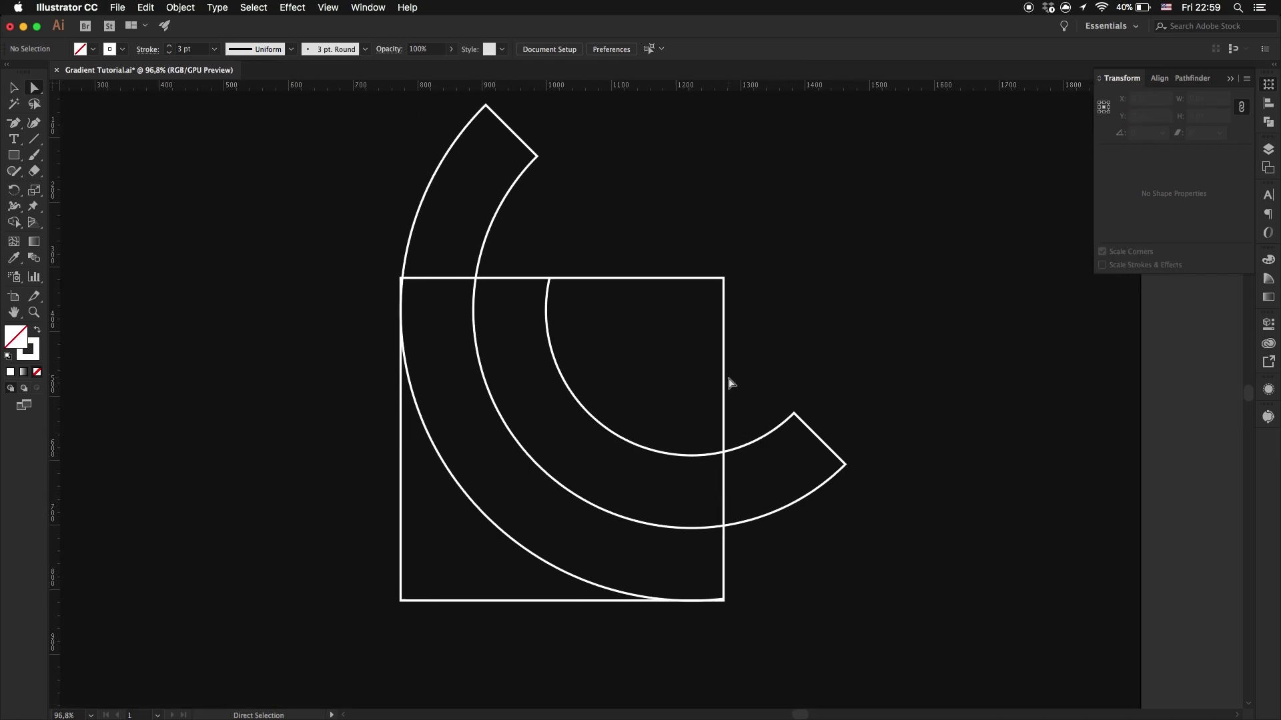
Step: Remove the pieces of the square's top and right edges that cross the curved band with Shape Builder
key(super+a)
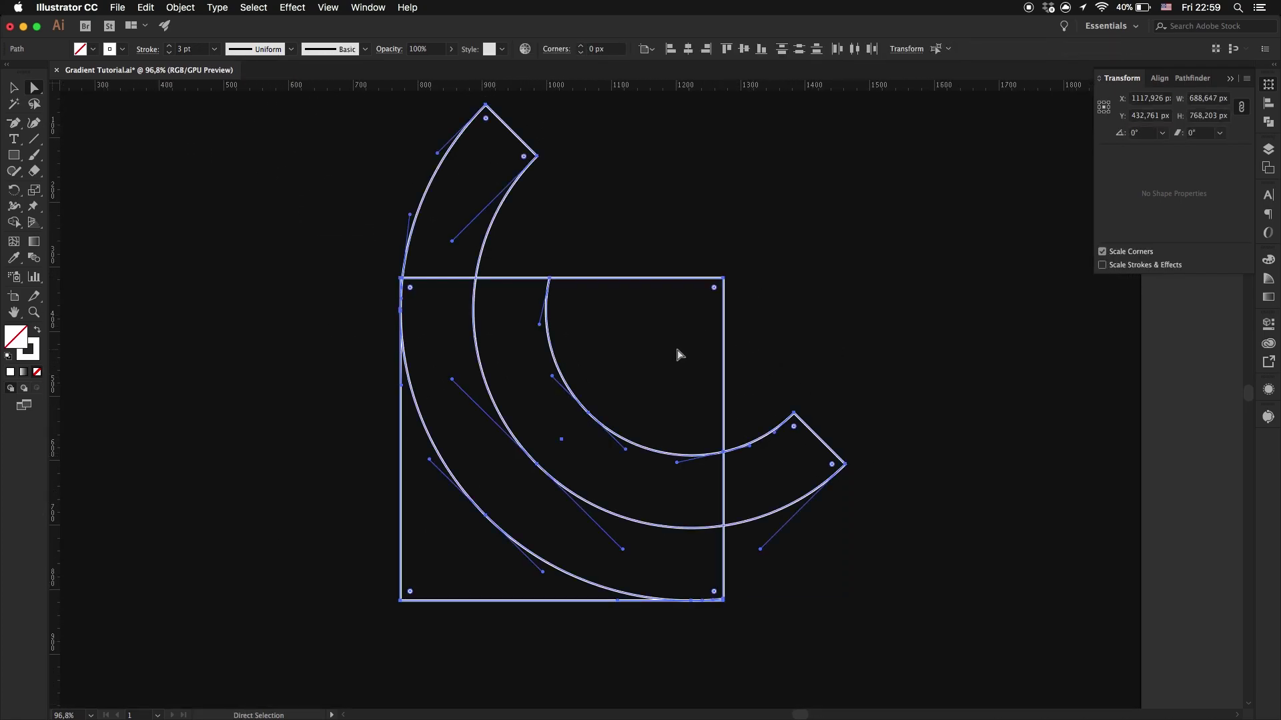
key(shift+m)
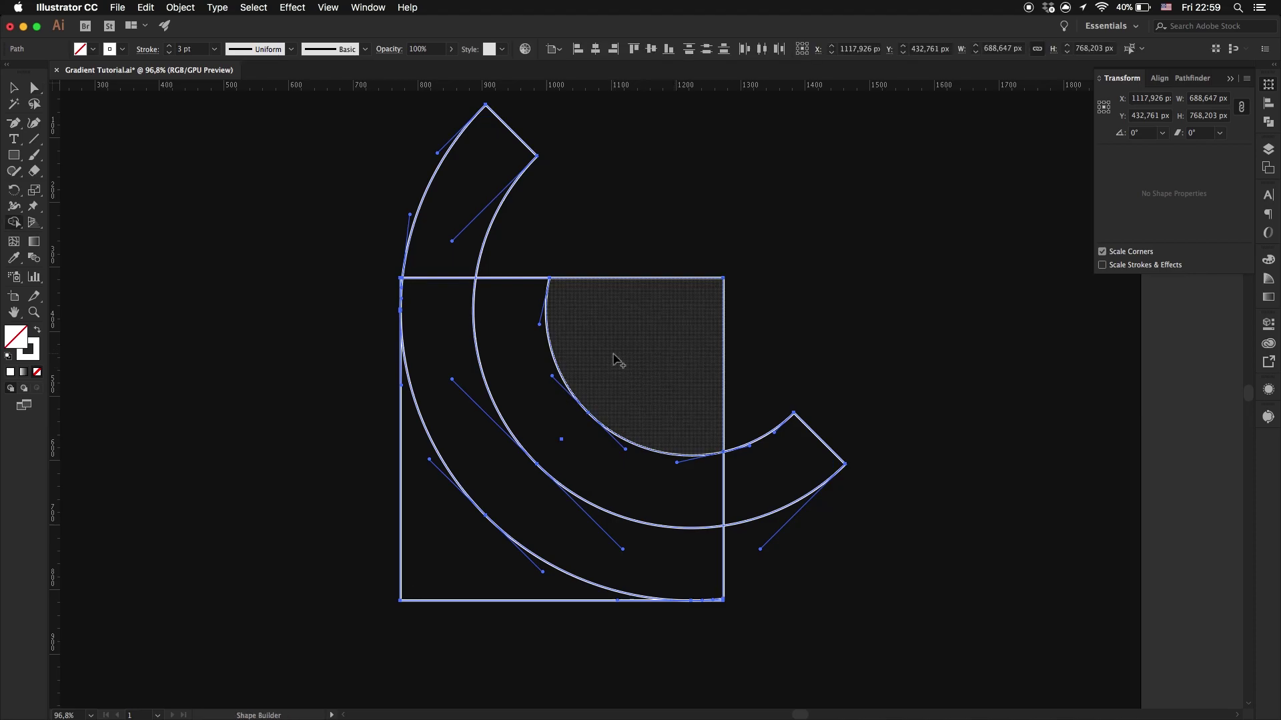
alt+click(446, 278)
alt+click(726, 490)
key(v)
click(817, 346)
Step: Round both corners of the band's lower-right end to the maximum so it forms a semicircular cap
scroll(819, 348, down, 1)
scroll(821, 347, up, 1)
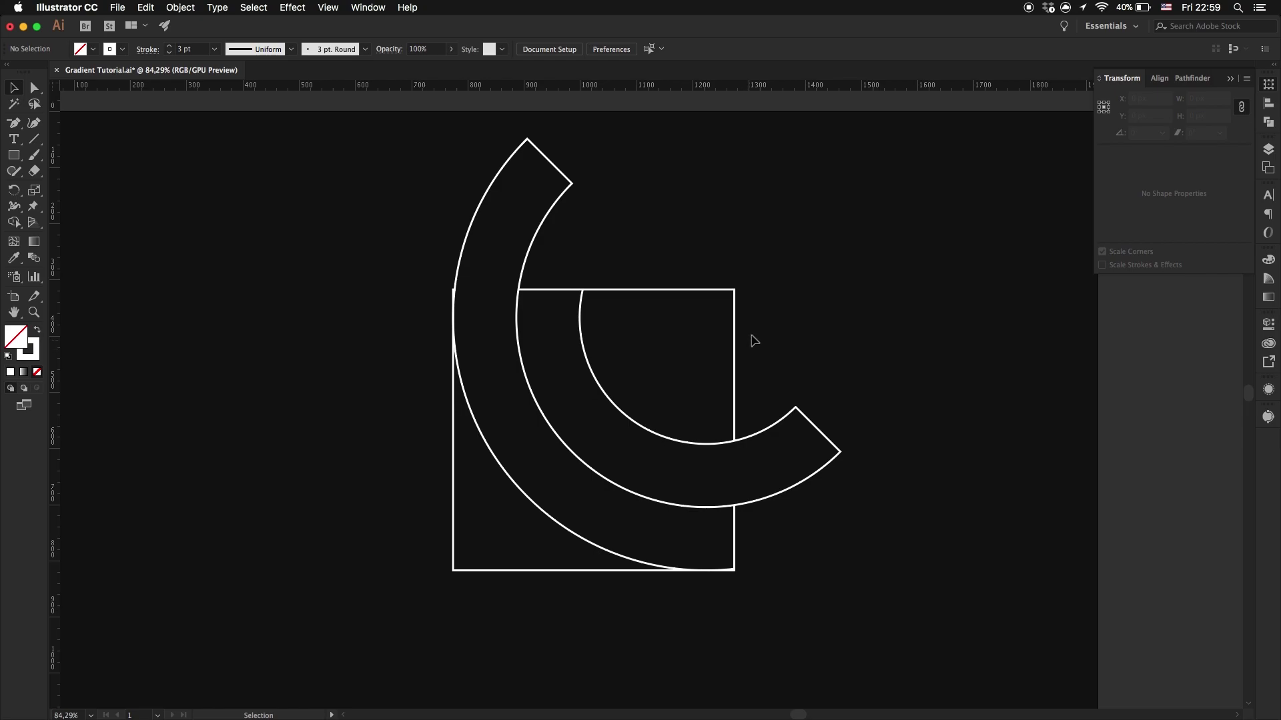
scroll(785, 282, up, 3)
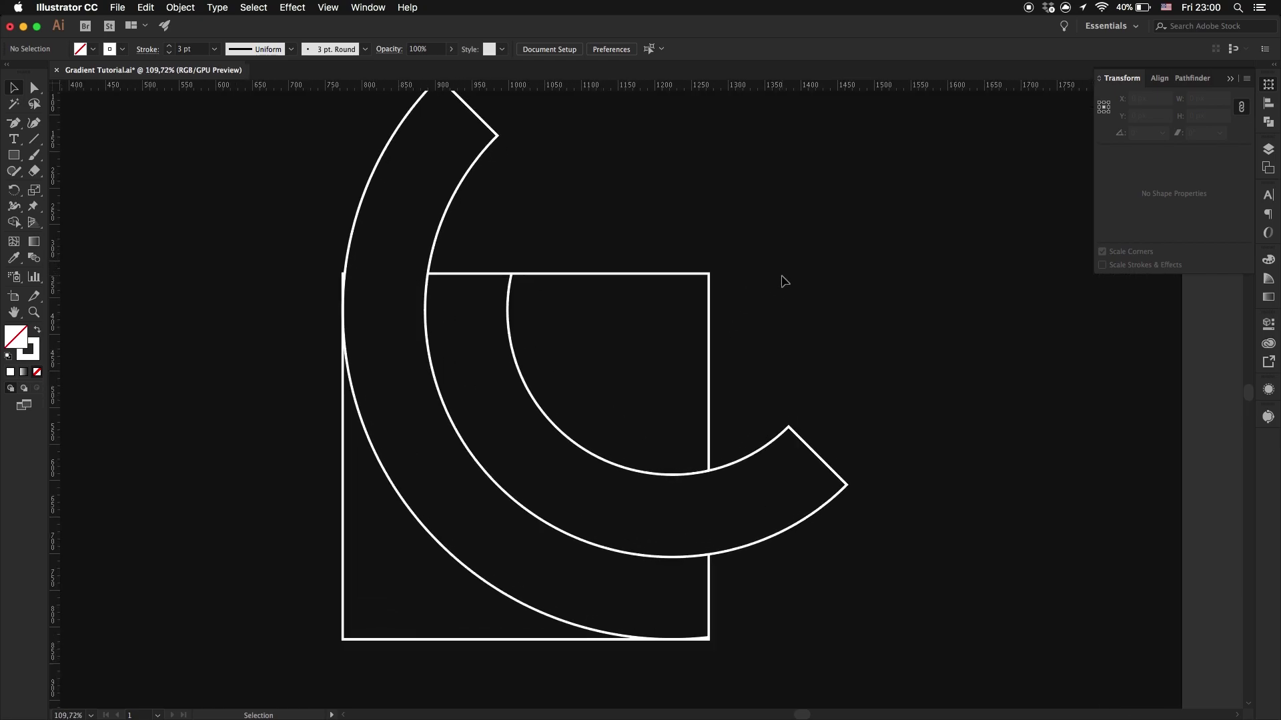
scroll(784, 282, down, 1)
scroll(785, 282, down, 1)
key(a)
click(809, 428)
scroll(870, 527, up, 5)
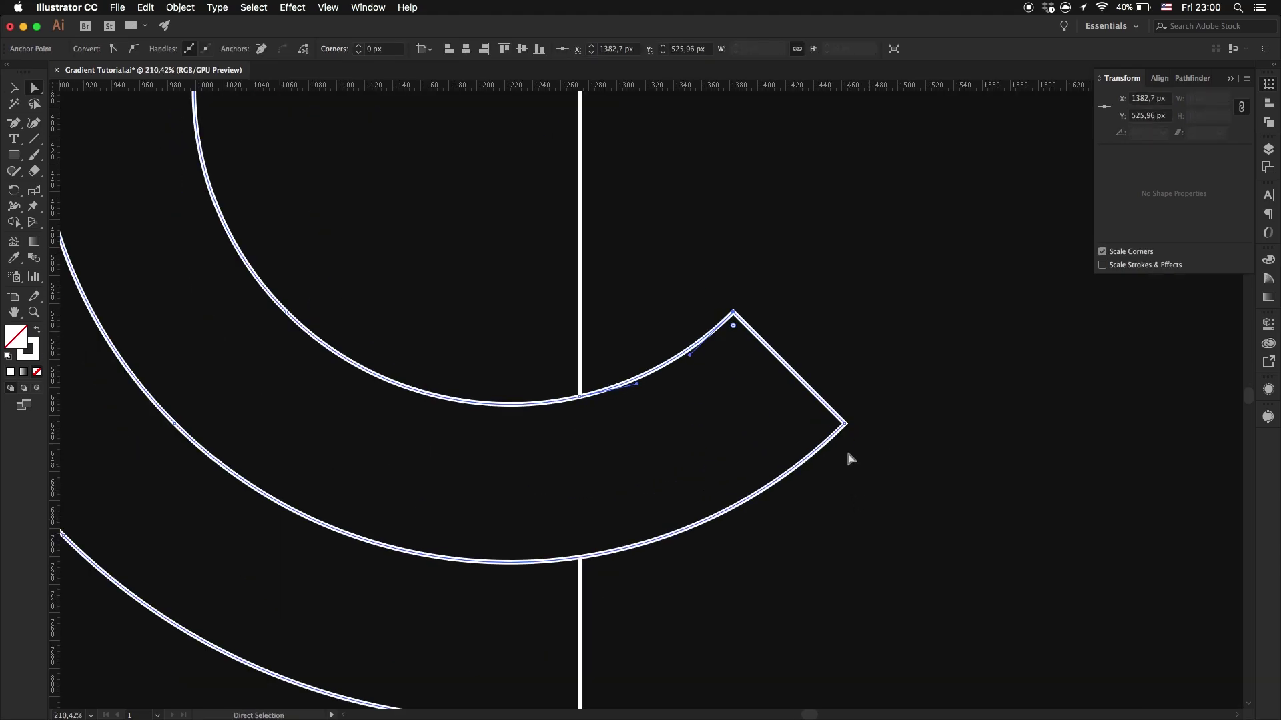
click(841, 426)
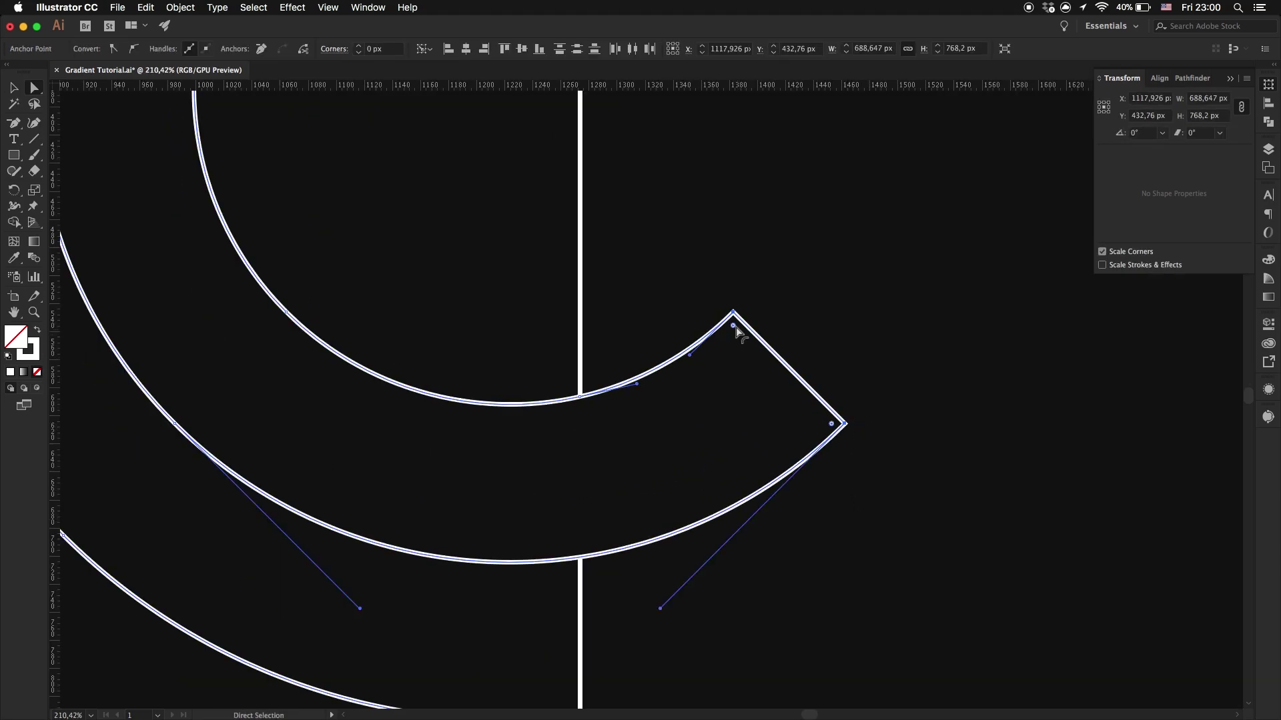
drag(733, 327, 790, 390)
click(826, 322)
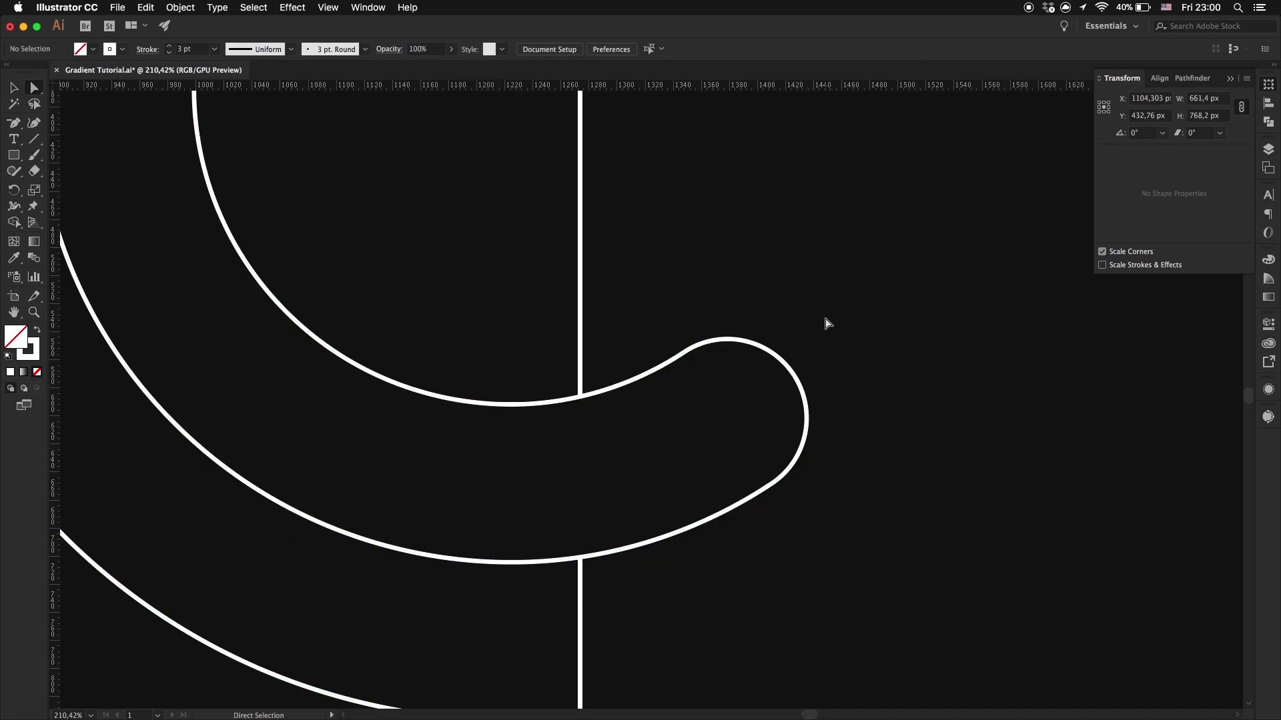
Step: Round both corners of the band's upper end to the maximum to match the other end
scroll(826, 323, down, 5)
scroll(745, 228, up, 3)
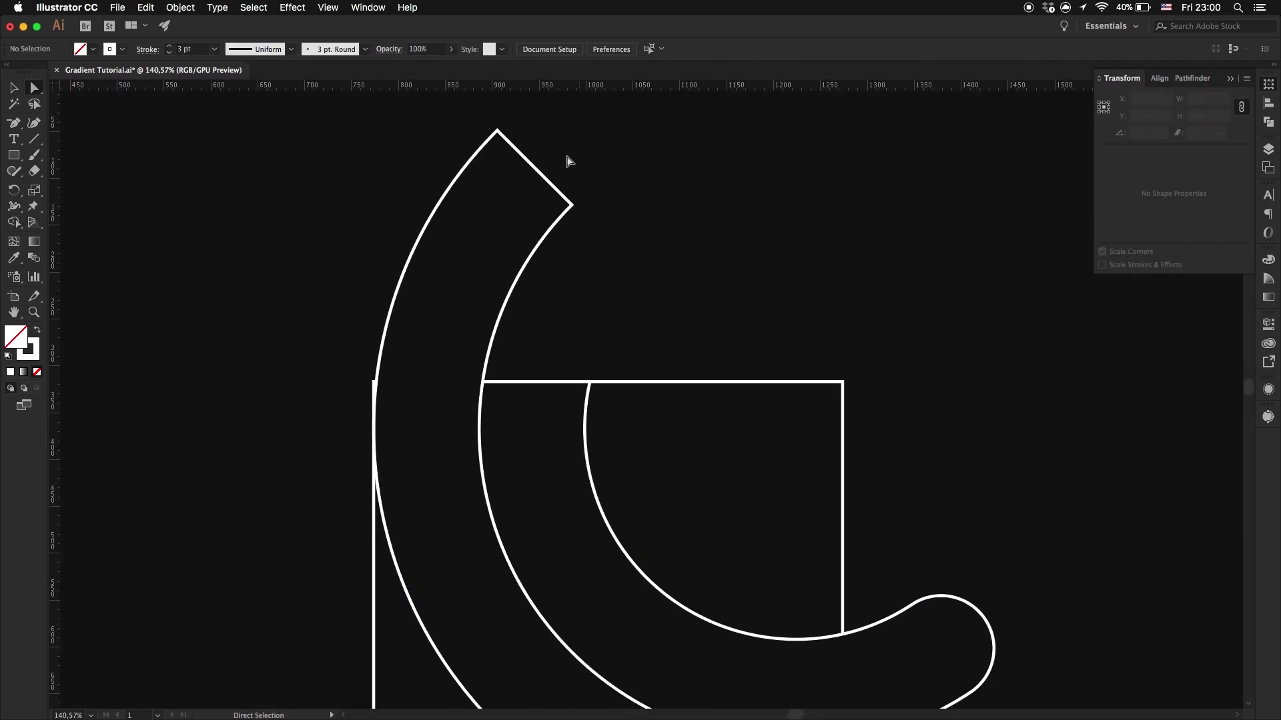
drag(598, 129, 438, 229)
drag(498, 147, 486, 323)
super+click(619, 298)
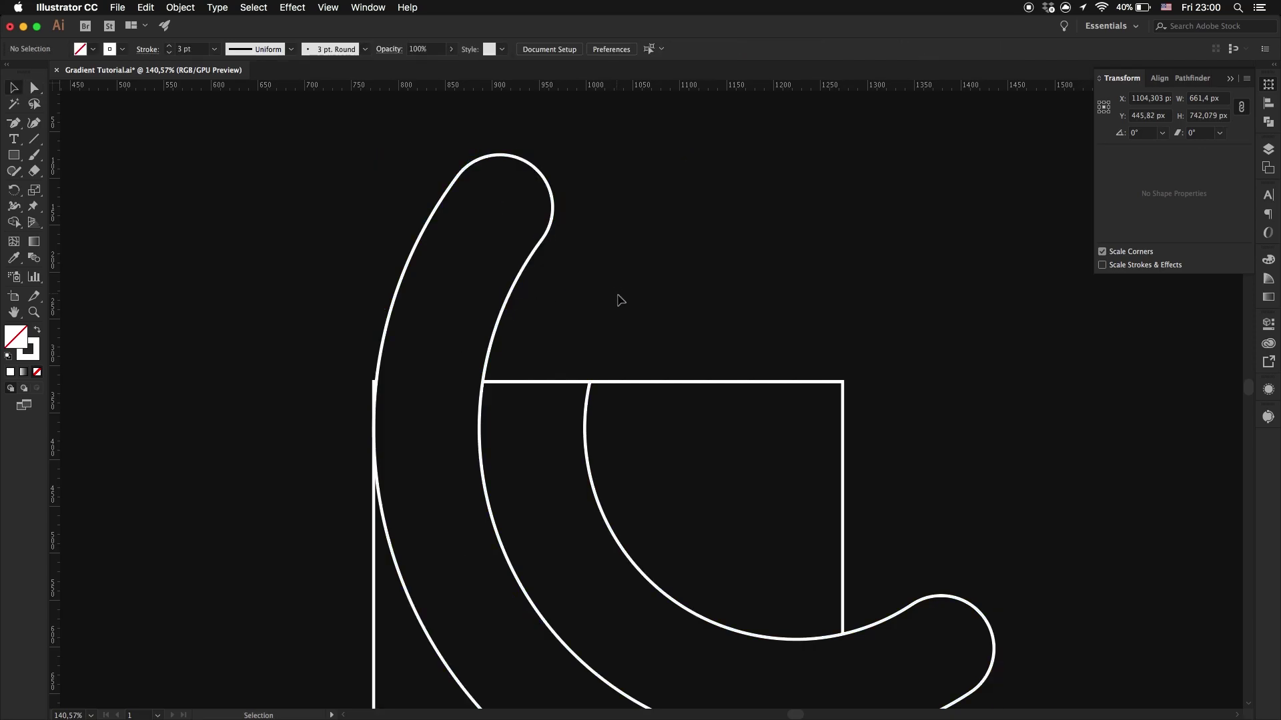
scroll(619, 299, down, 4)
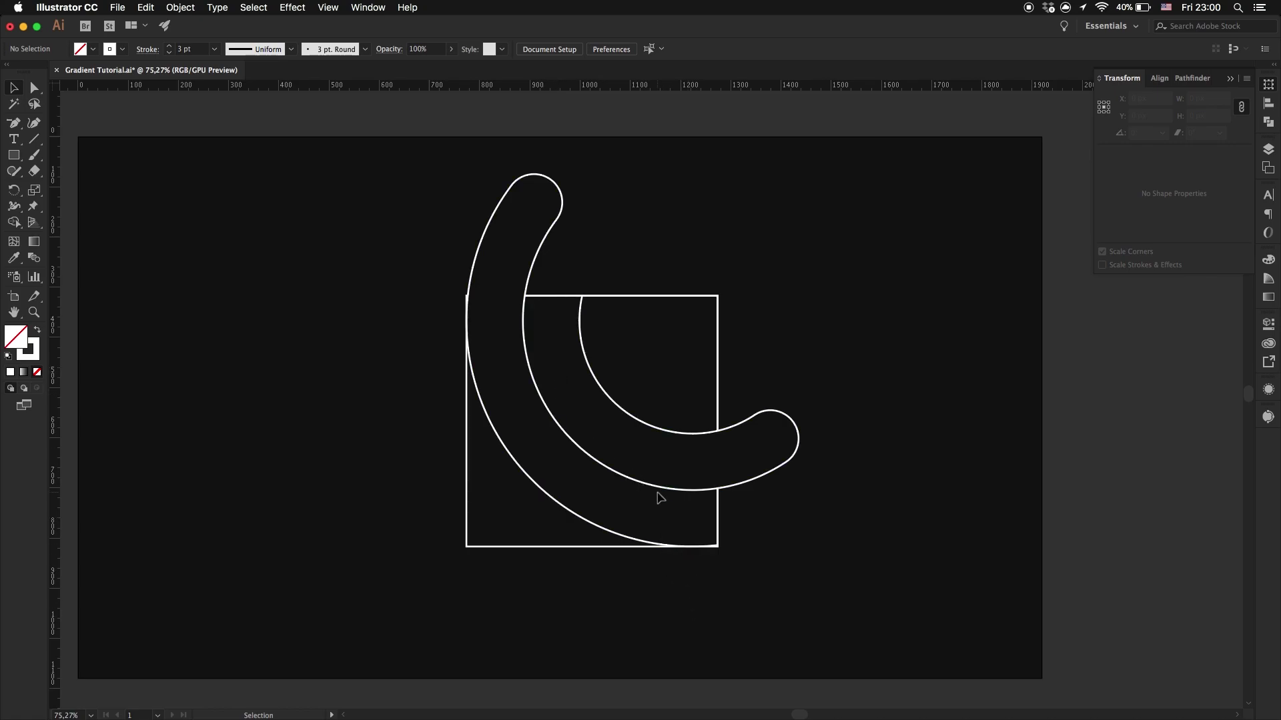
scroll(660, 498, up, 4)
drag(787, 314, 772, 328)
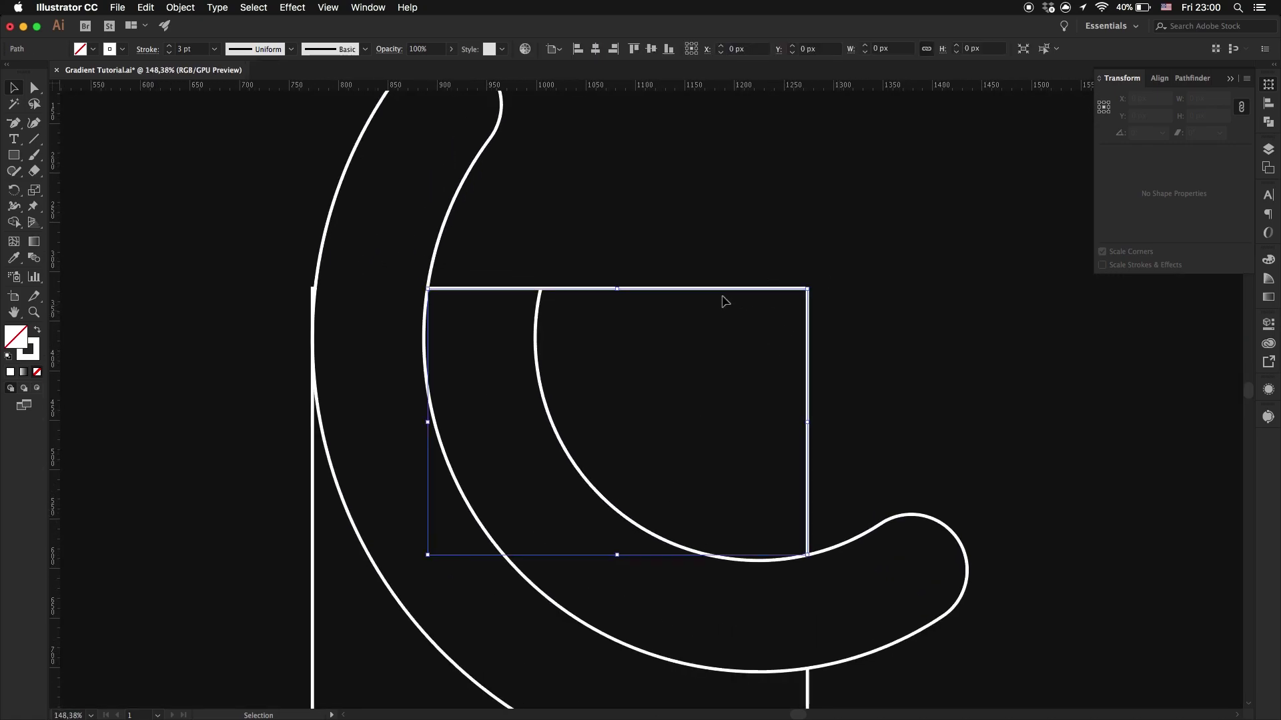
scroll(718, 297, down, 1)
key(a)
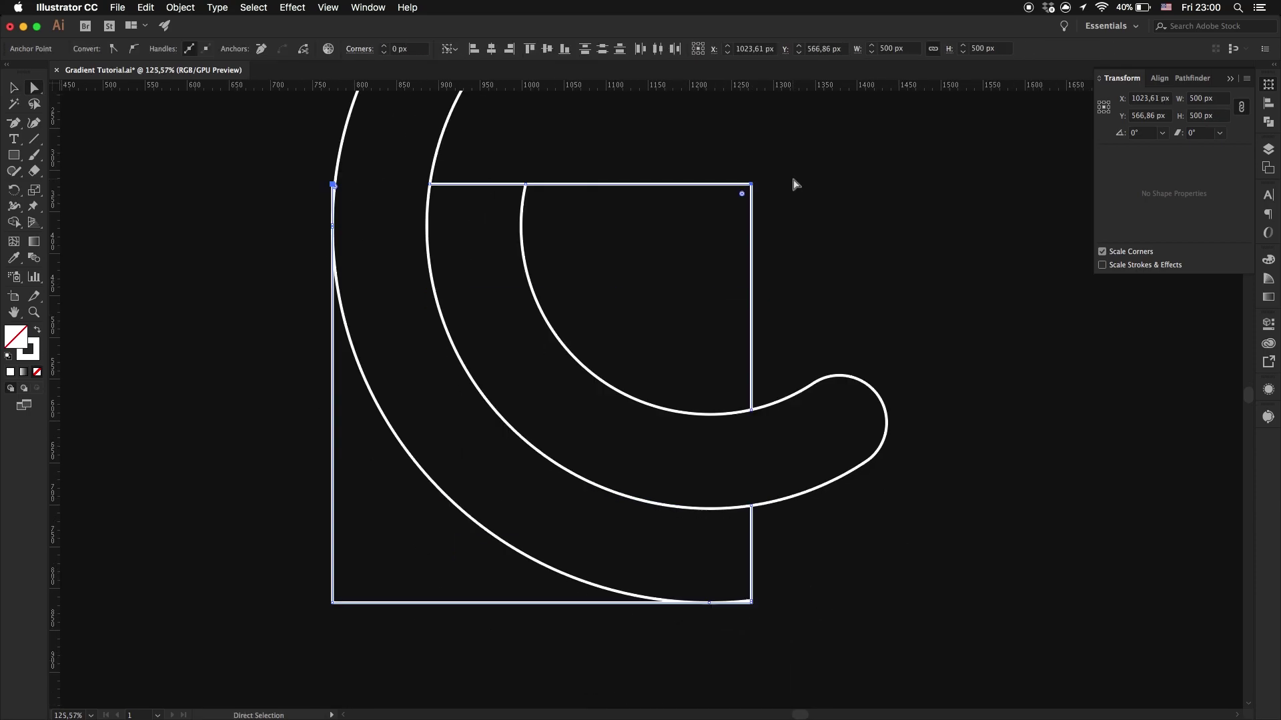
drag(787, 156, 694, 243)
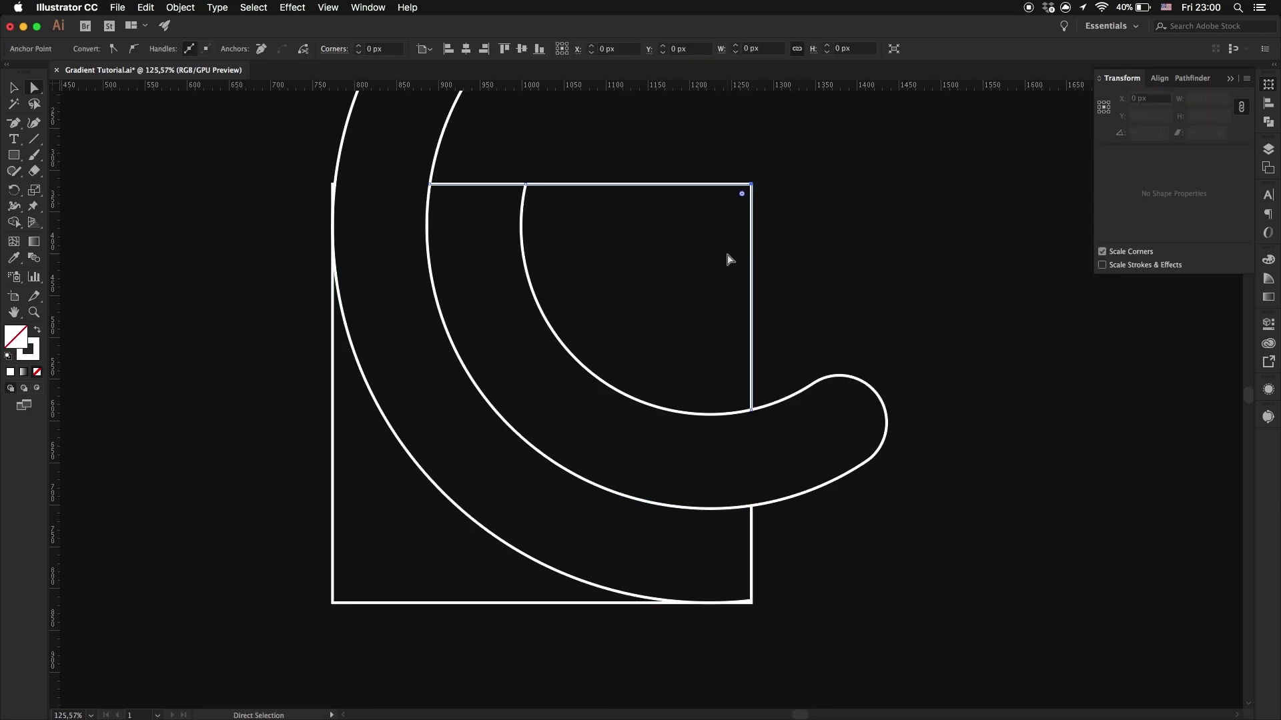
click(723, 586)
click(751, 604)
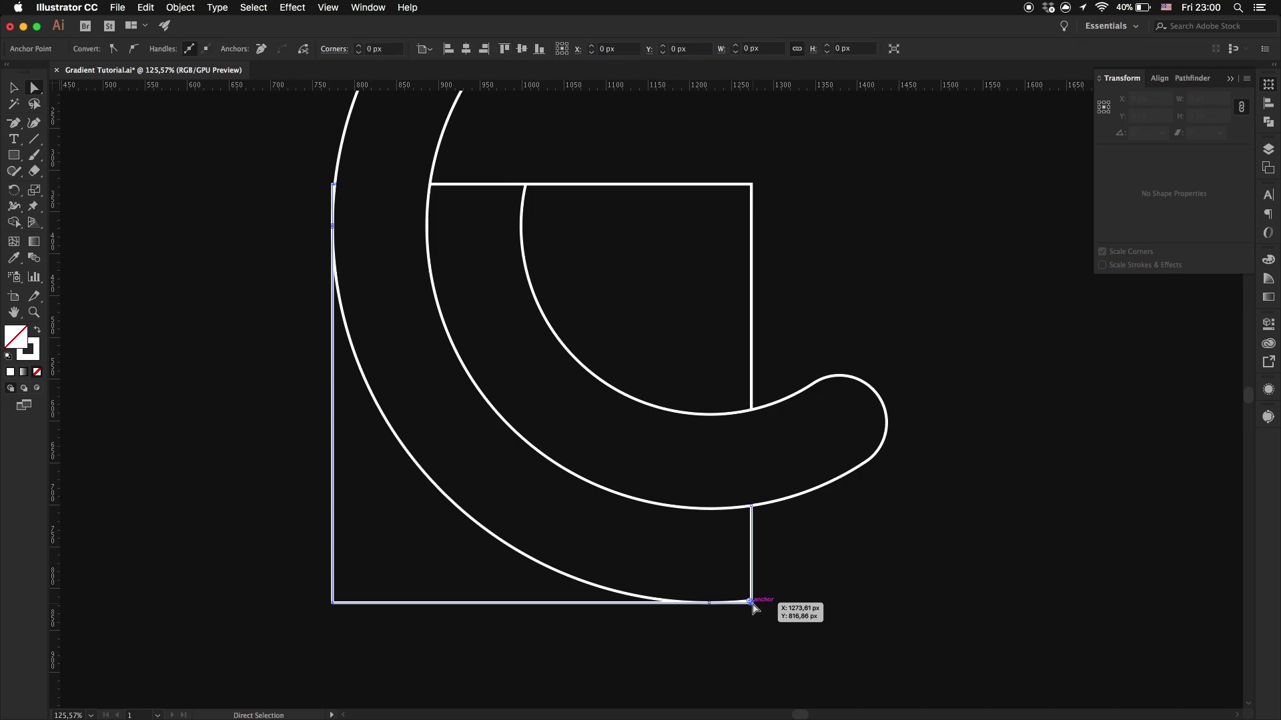
key(v)
click(774, 324)
key(a)
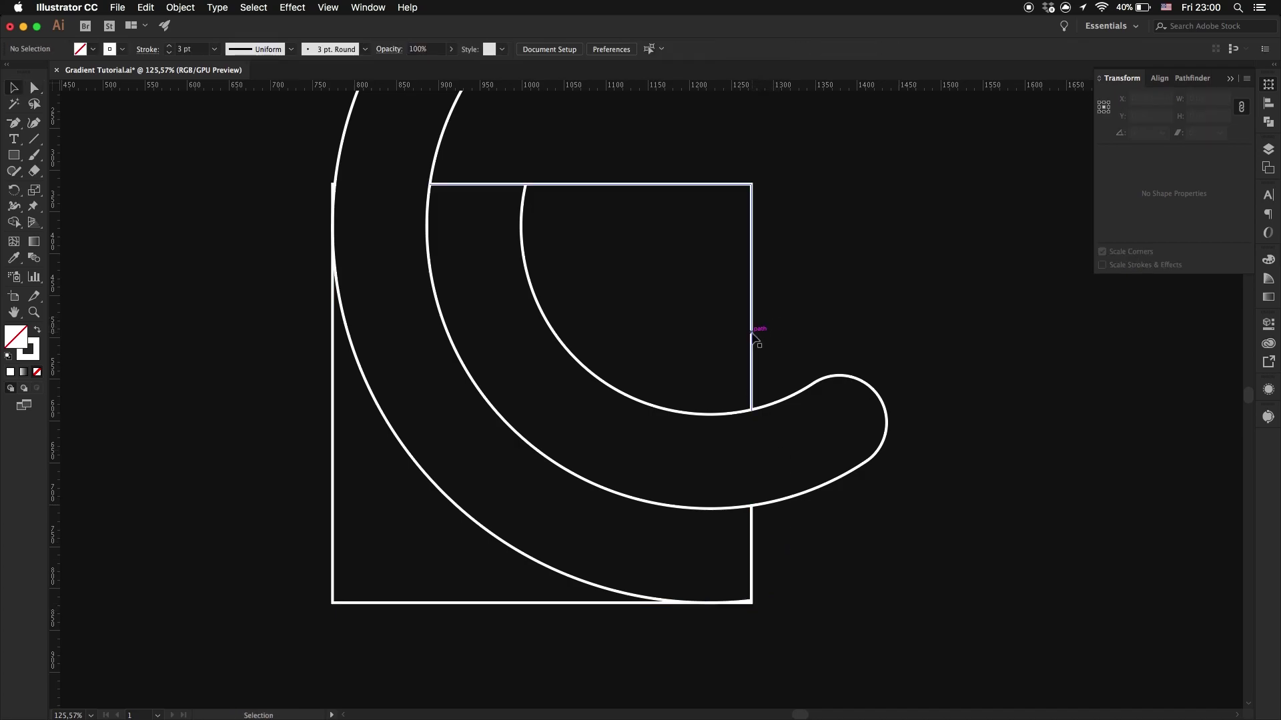
click(754, 327)
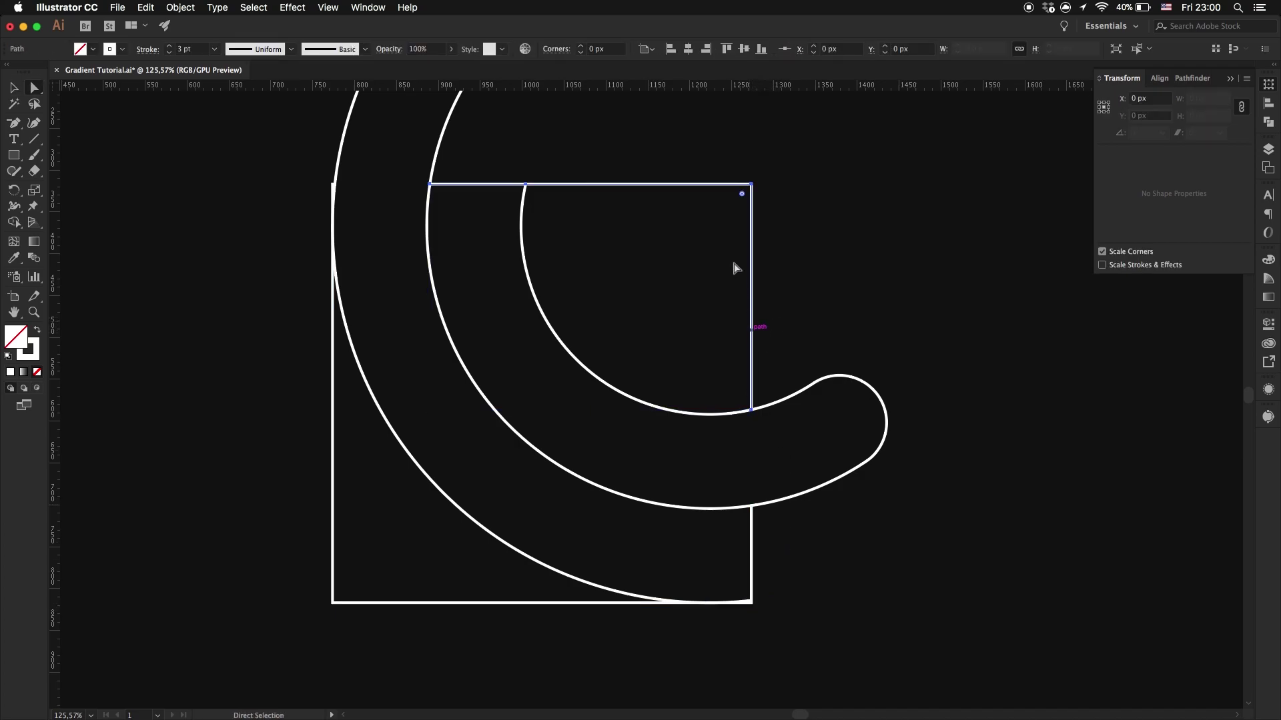
click(785, 267)
Step: Replace the cut square outline with a new 500 by 500 px square spanning the same corners
key(m)
drag(752, 185, 332, 602)
scroll(458, 538, down, 3)
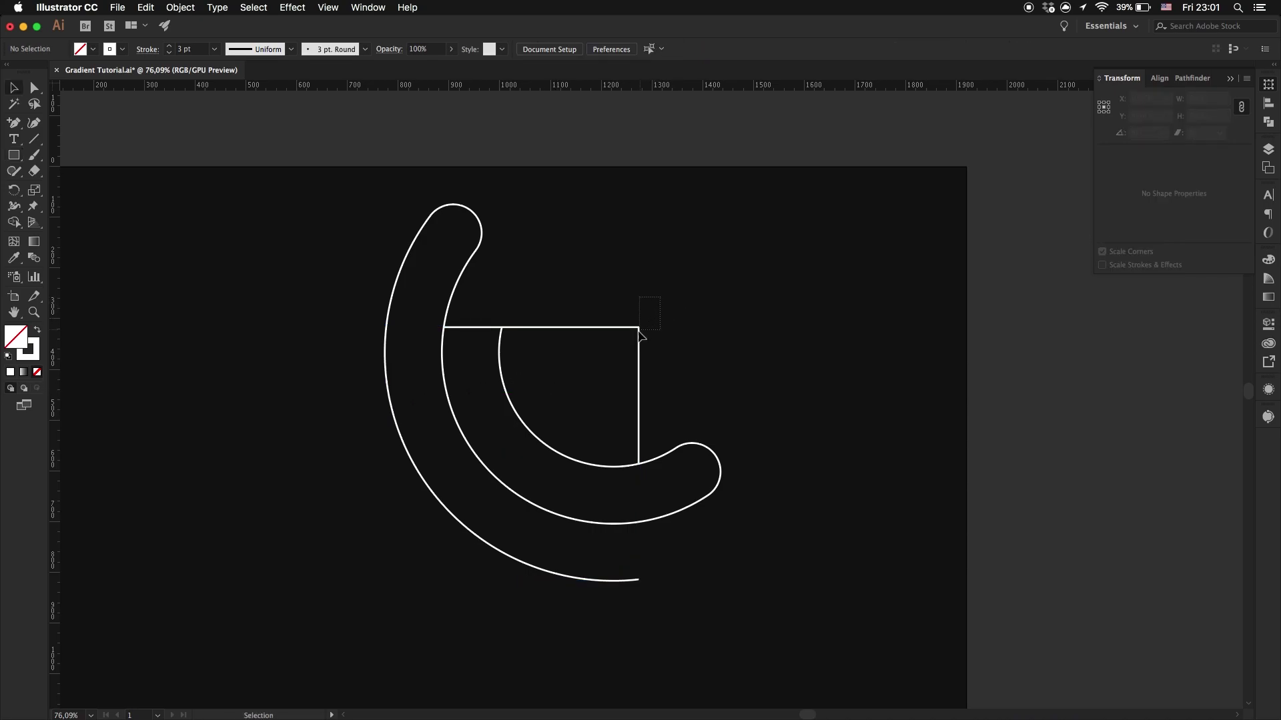
Step: Round all four corners of the new square equally
drag(639, 330, 621, 361)
key(super+z)
drag(675, 294, 609, 370)
key(a)
key(v)
click(706, 368)
Step: Remove the stray end of the outer arc outside the square's lower-right rounded corner with Shape Builder
key(super+a)
key(shift+m)
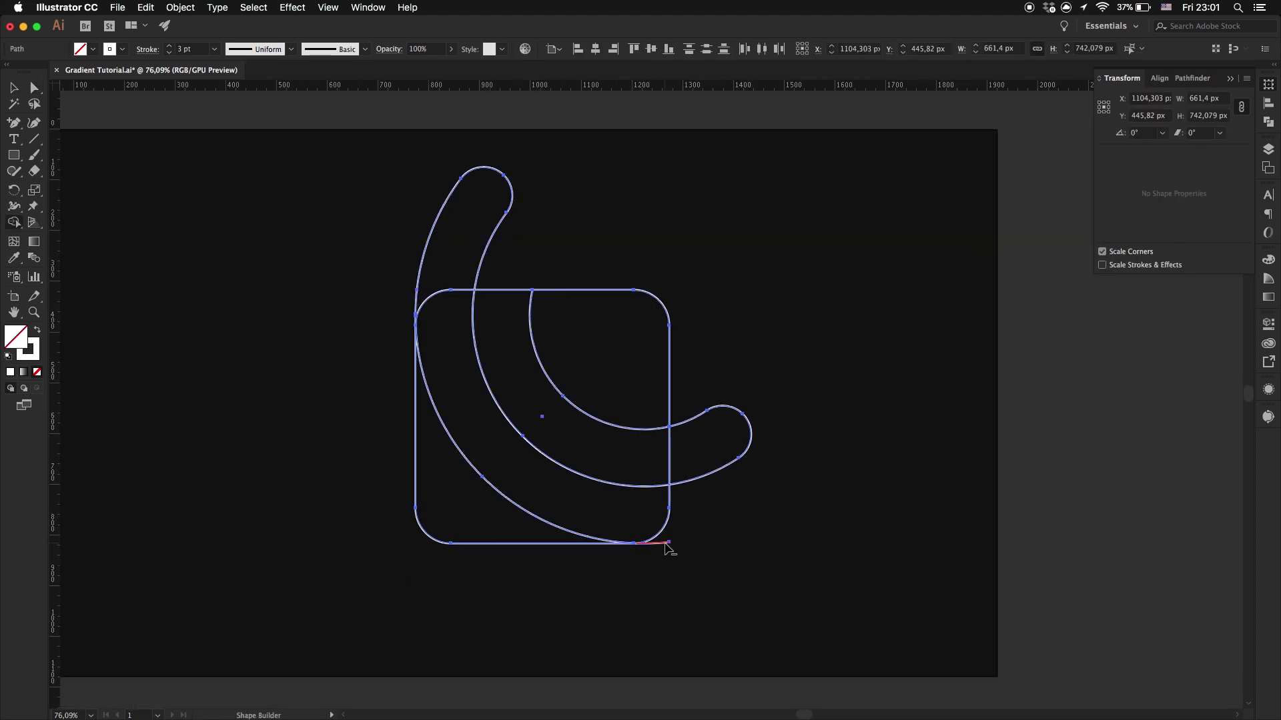
key(v)
click(738, 564)
scroll(741, 565, down, 1)
Step: Remove the rounded square's edges crossing the curved band, including its upper-left corner, with Shape Builder
key(shift+m)
key(super+a)
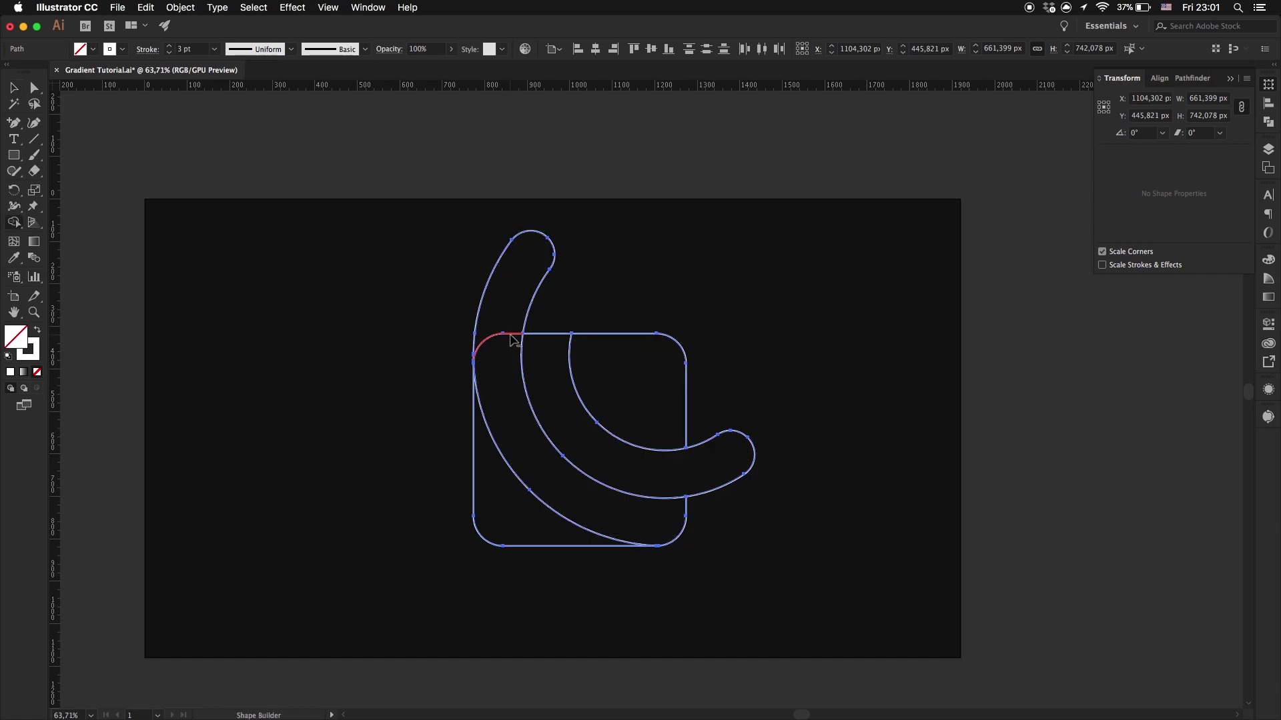
key(v)
click(638, 287)
Step: Fill the shape enclosed by the inner arc and the square's upper-right corner with the default linear gradient
click(648, 334)
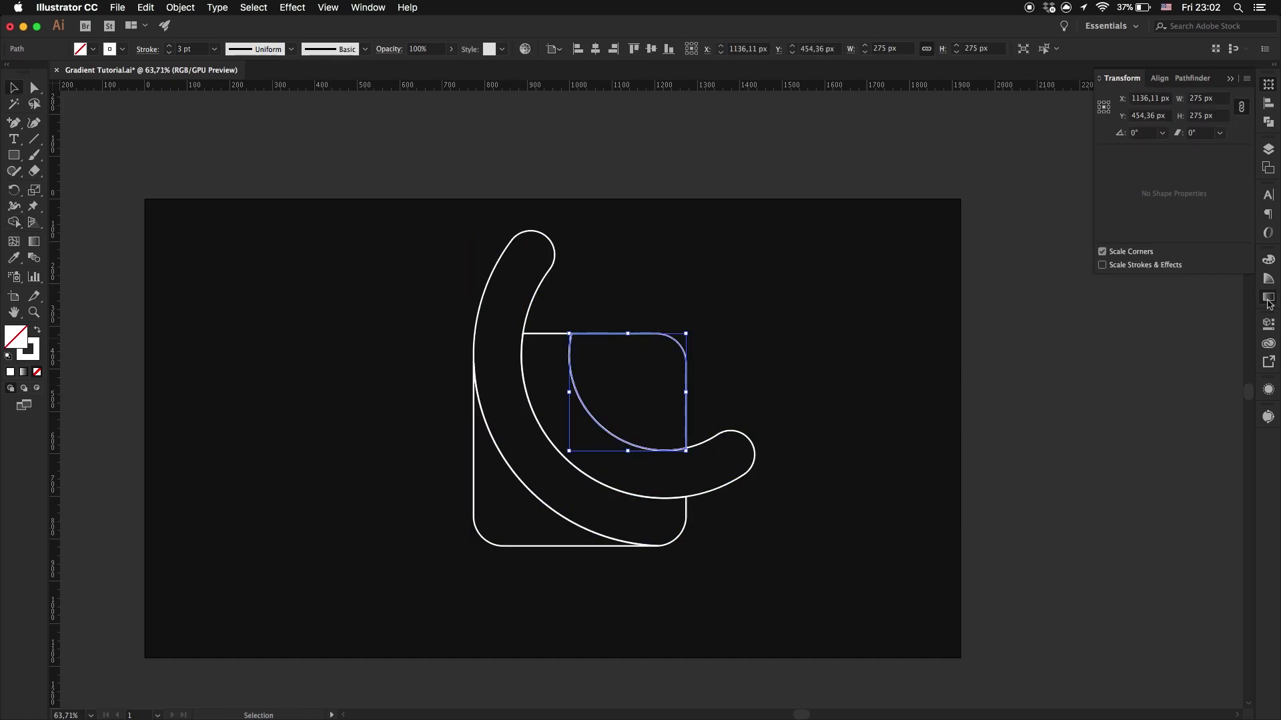
click(1267, 297)
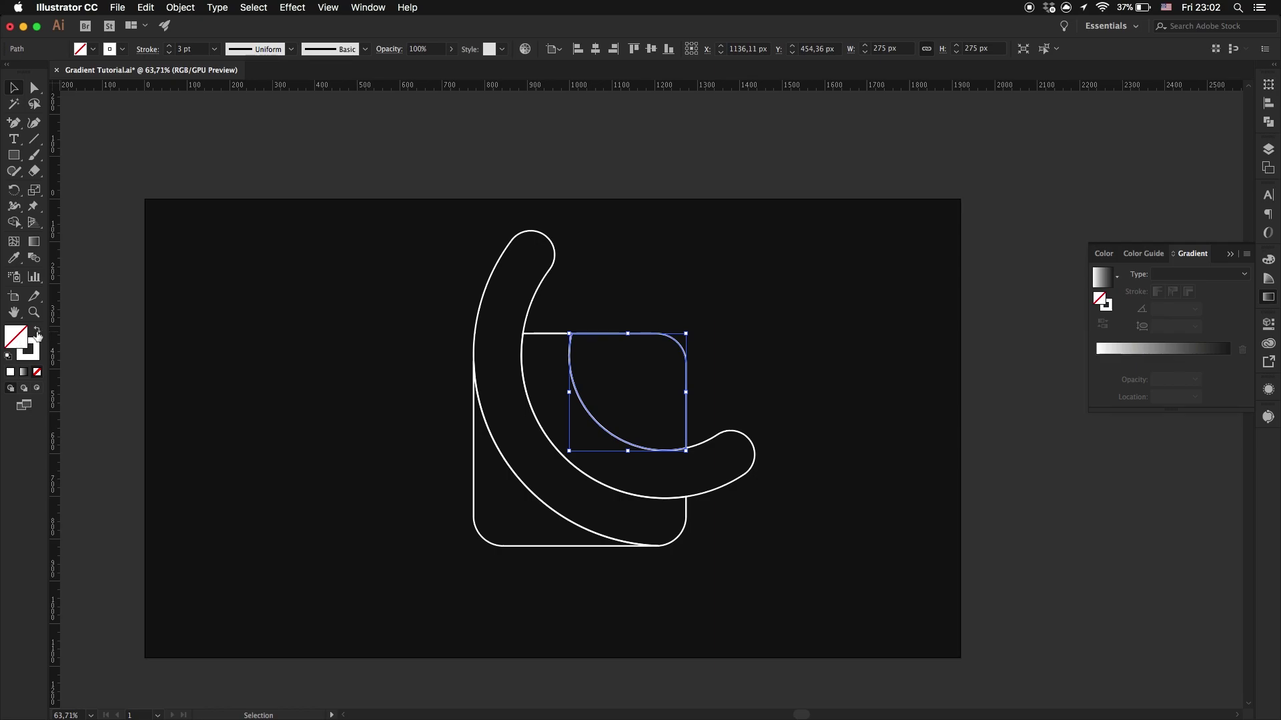
click(23, 374)
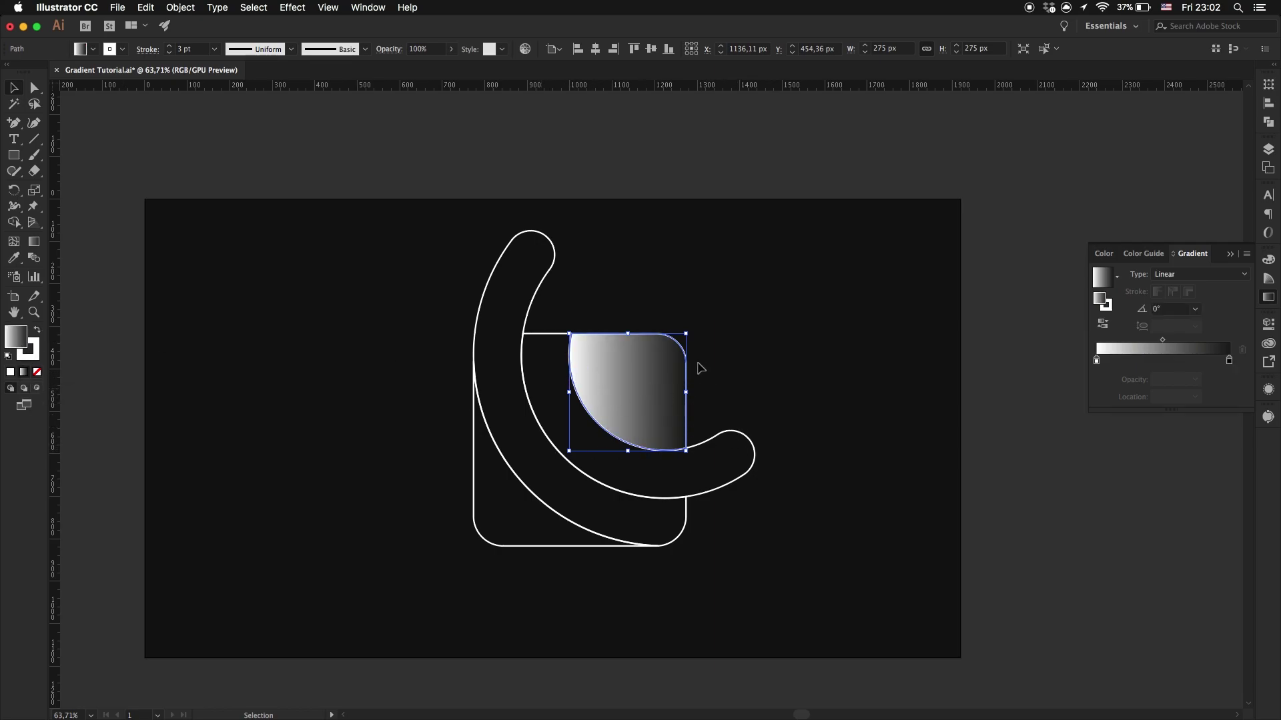
Step: Set the starting colour of the inner shape's gradient to the bright magenta swatch
scroll(697, 360, up, 5)
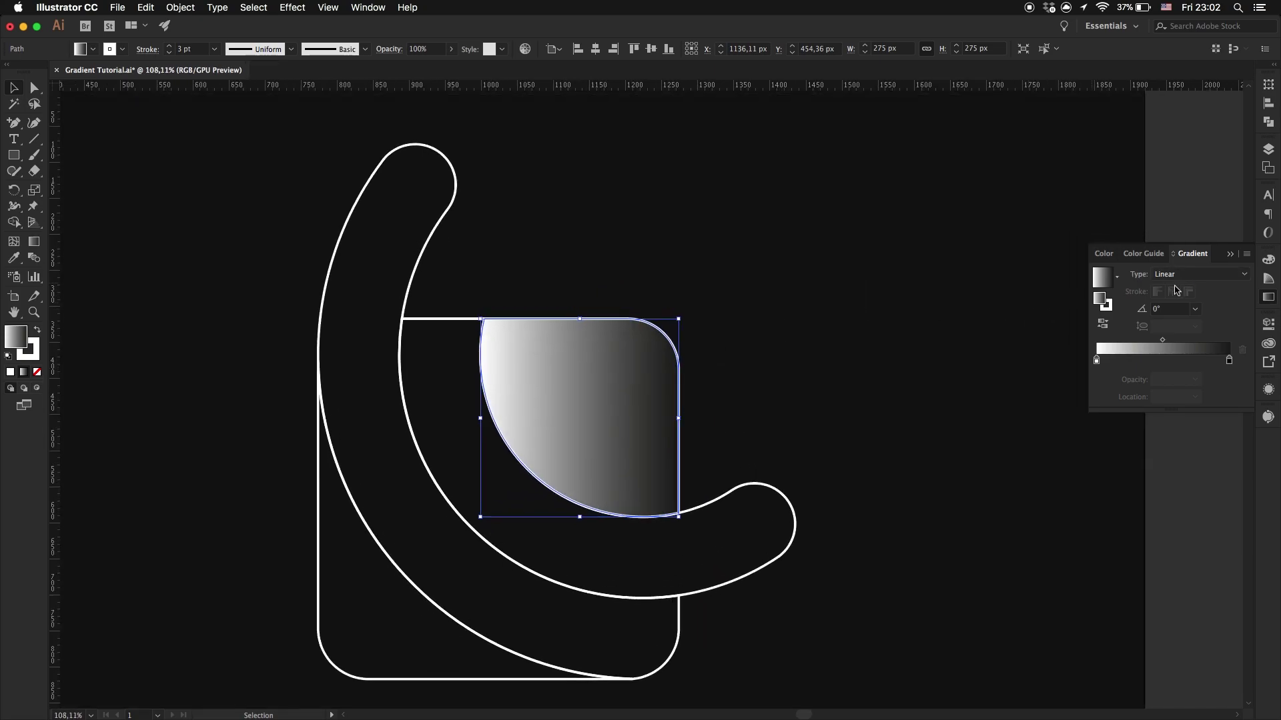
double_click(1095, 361)
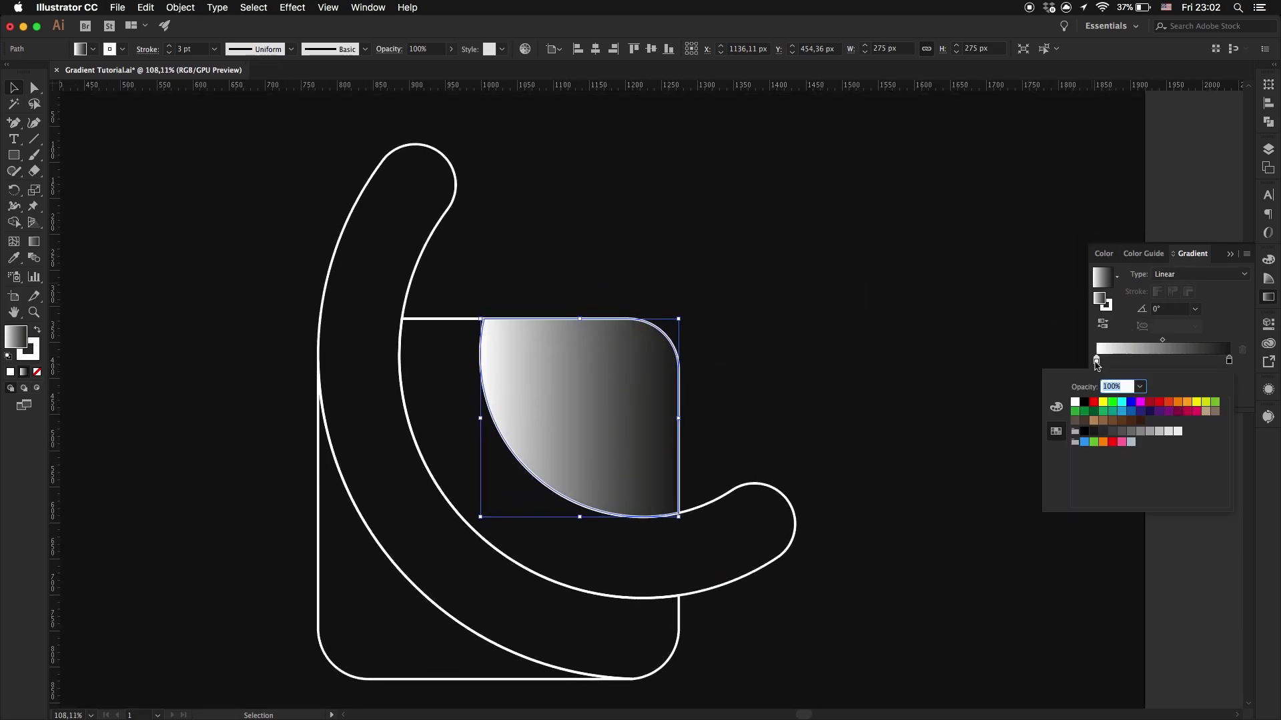
click(1147, 404)
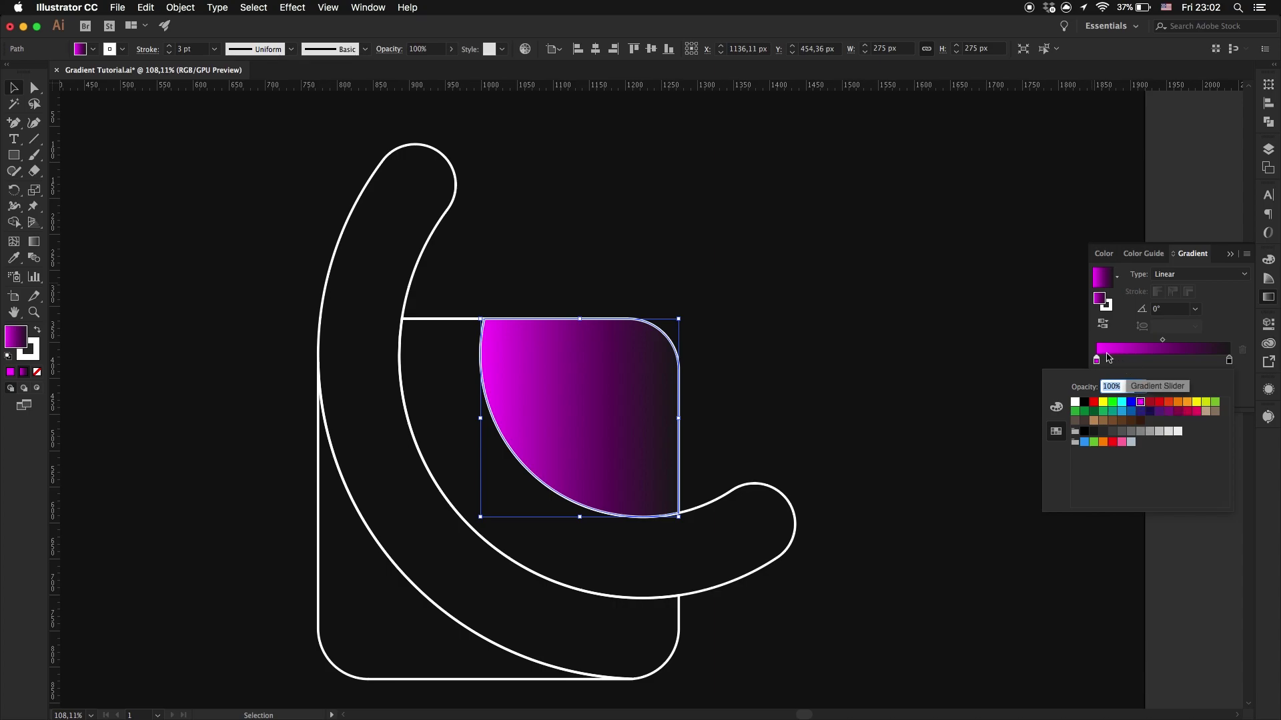
Step: Set the end colour of the inner shape's gradient to the dark blue swatch R=27 G=20 B=100
click(1227, 362)
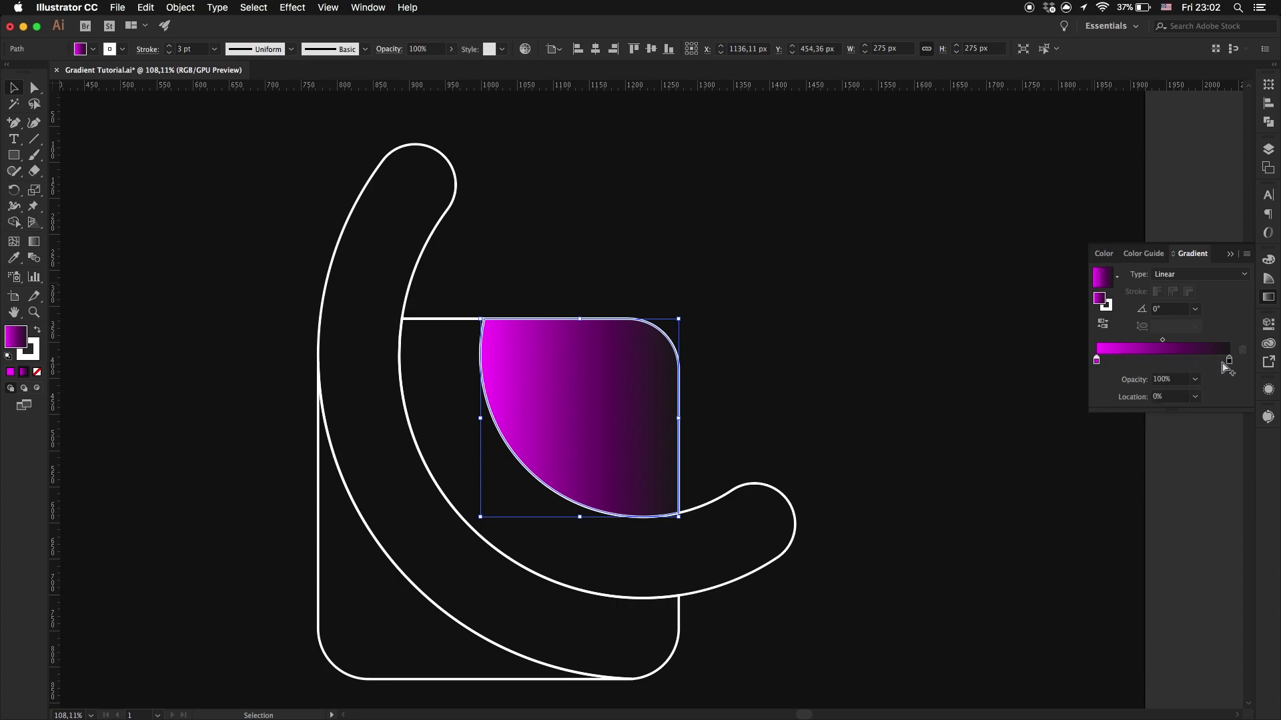
click(1225, 362)
drag(1226, 361, 1232, 372)
double_click(1230, 361)
click(1142, 413)
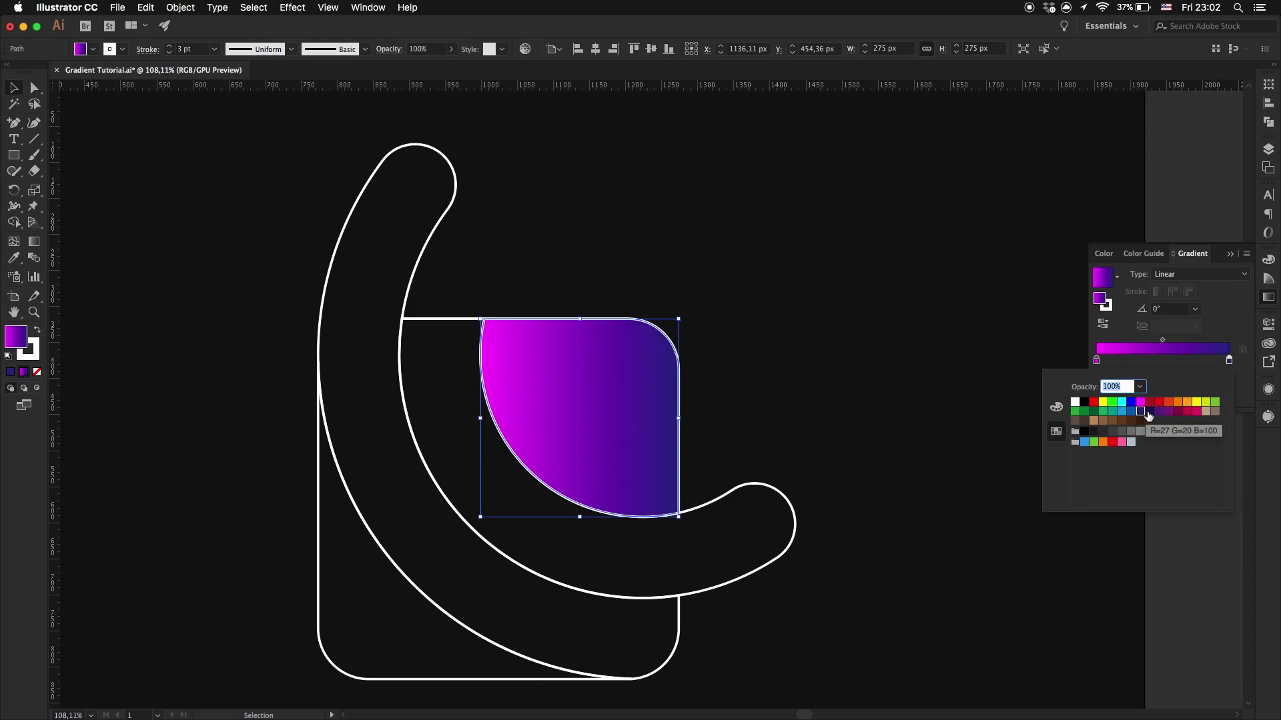
click(1148, 413)
click(929, 391)
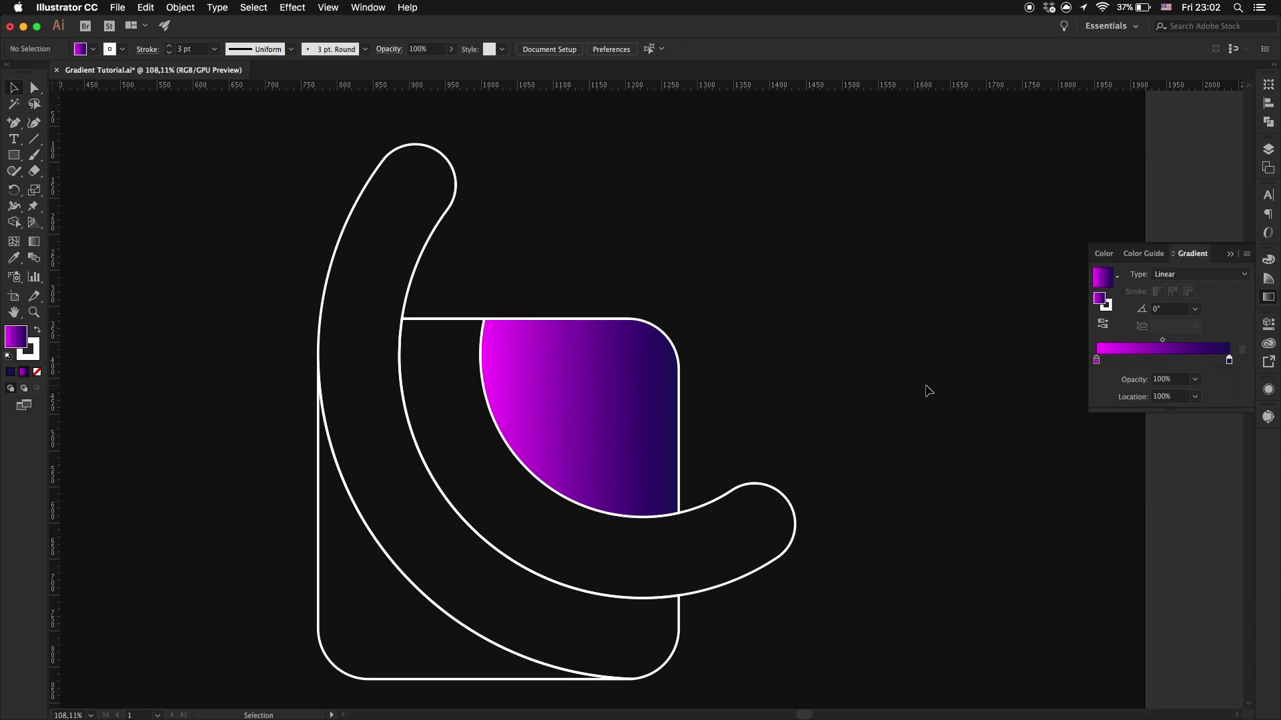
Step: Remove the white stroke from the gradient-filled inner shape
click(642, 385)
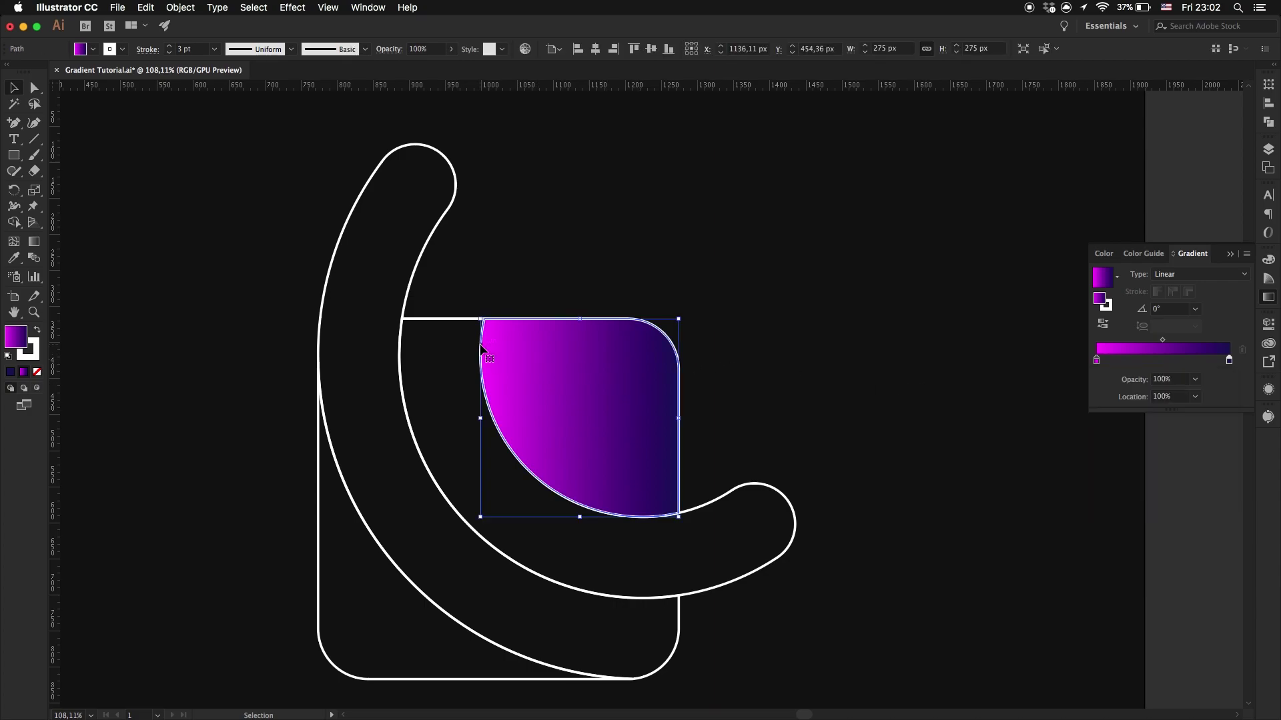
key(x)
key(slash)
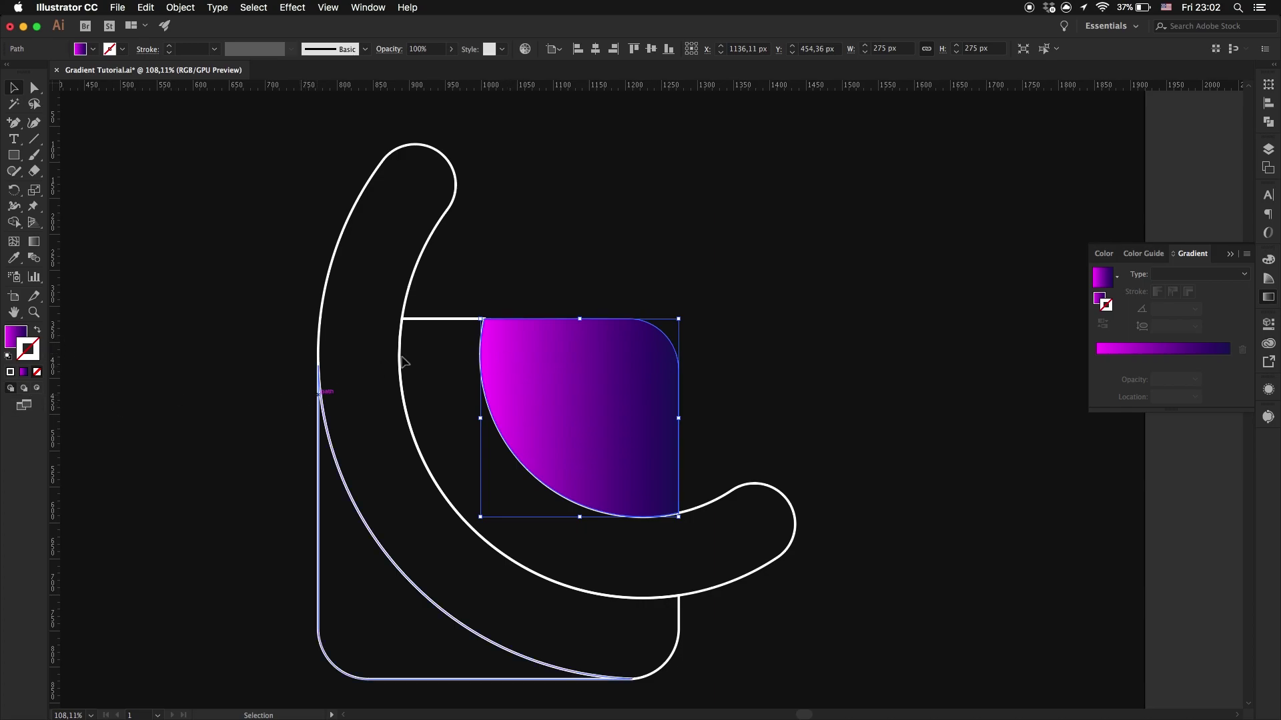
click(569, 246)
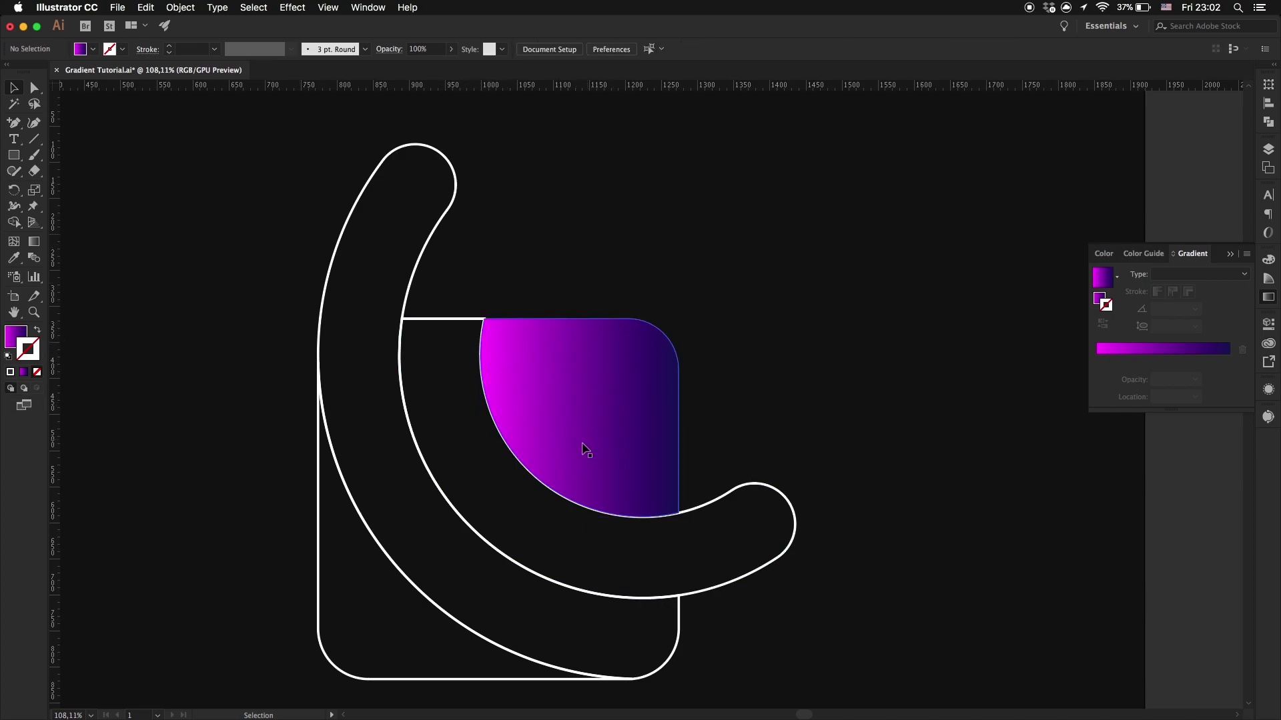
Step: Copy the inner shape's magenta-to-blue gradient and strokeless appearance to all the remaining outlined shapes with the Eyedropper
click(706, 508)
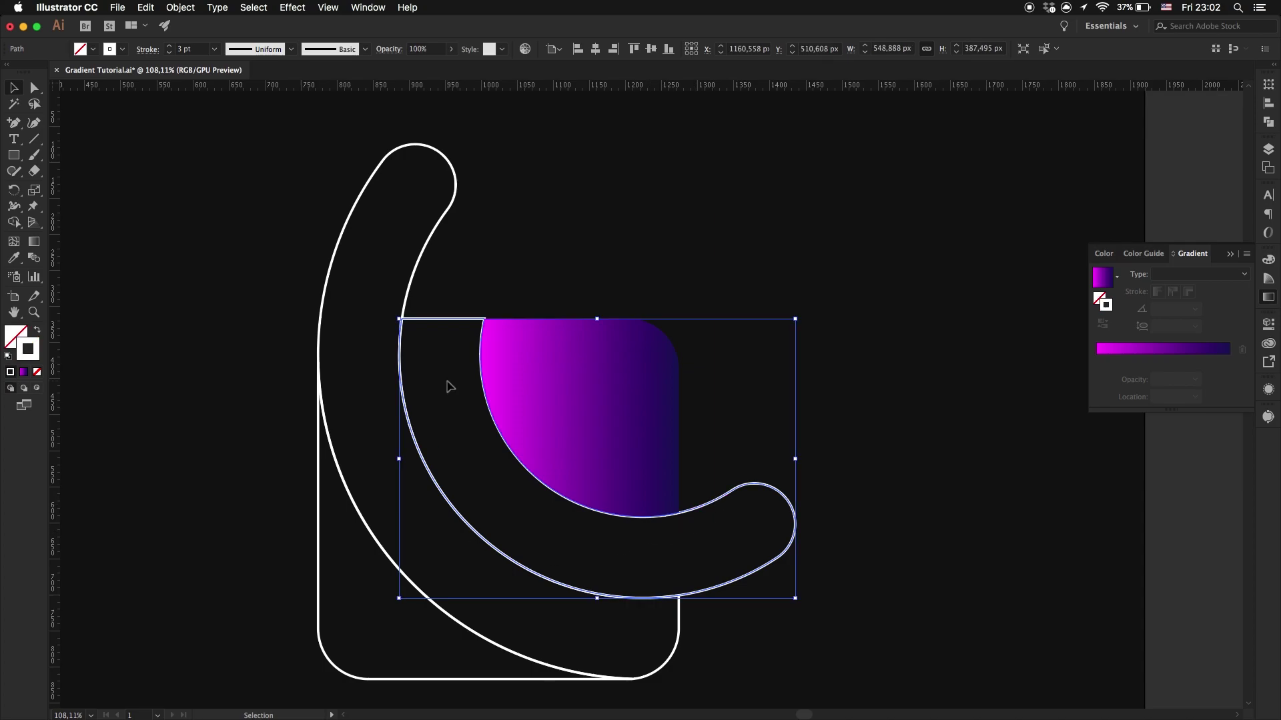
shift+click(339, 542)
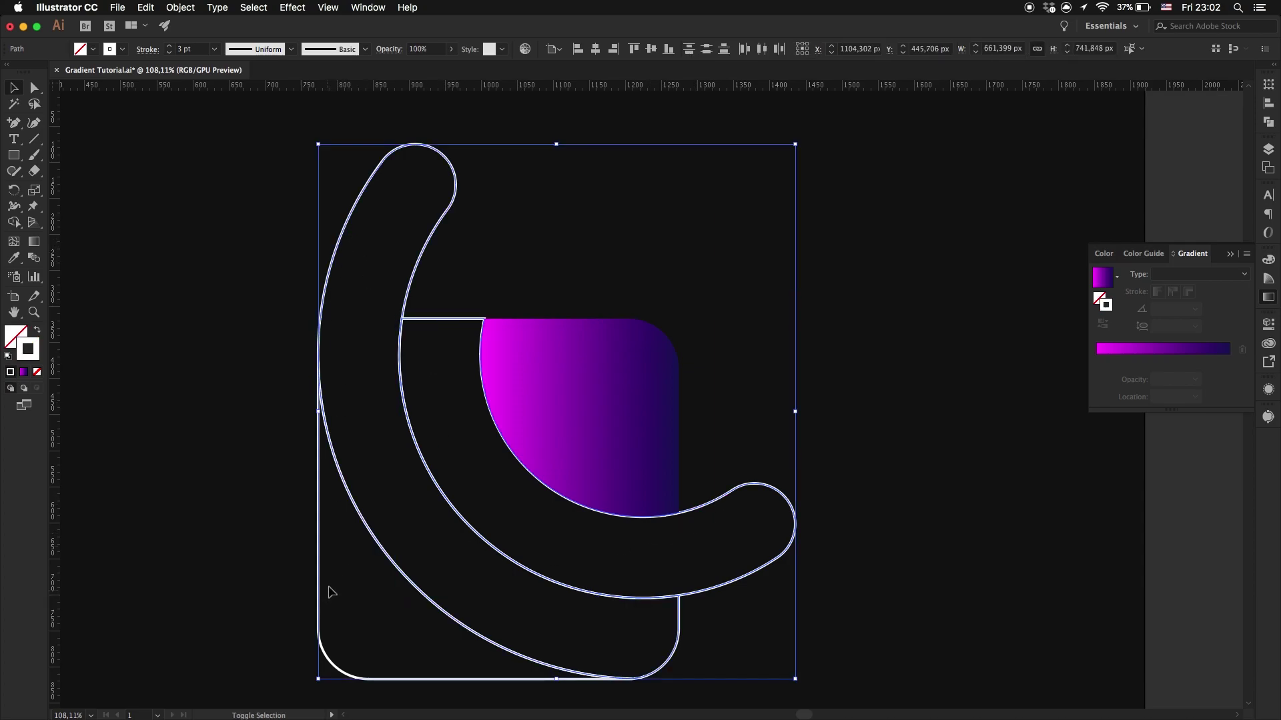
key(i)
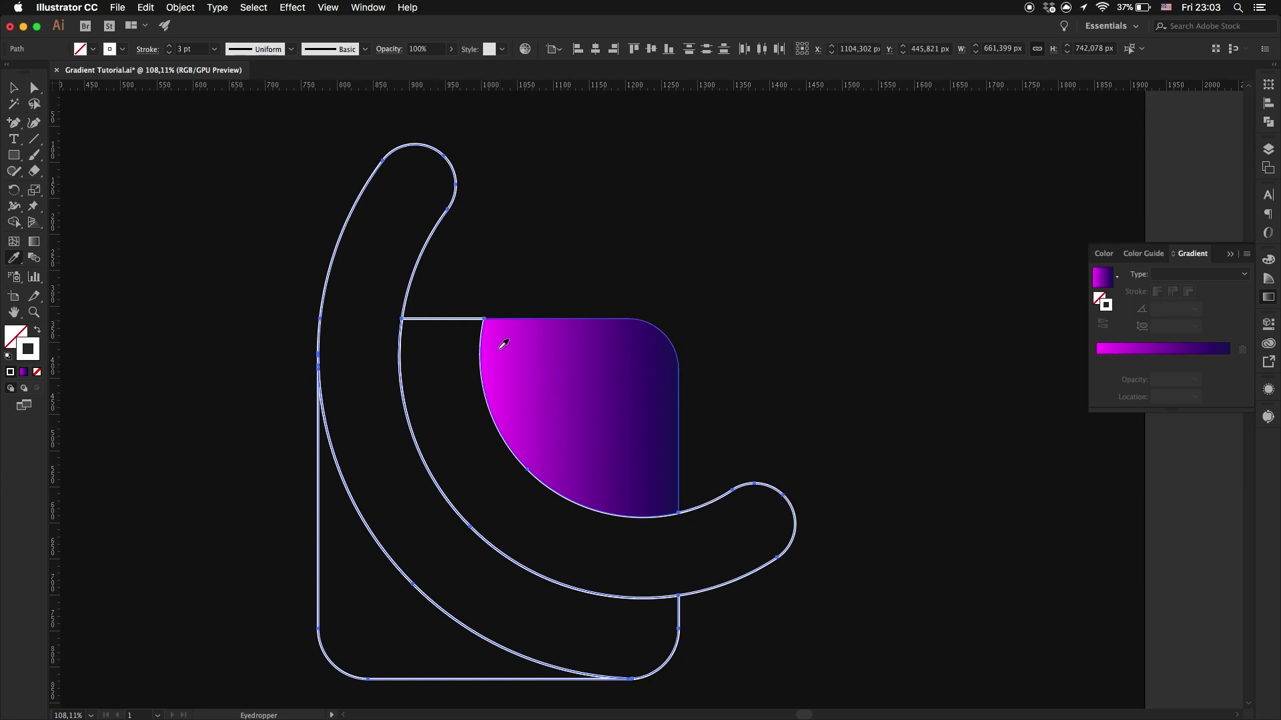
key(super)
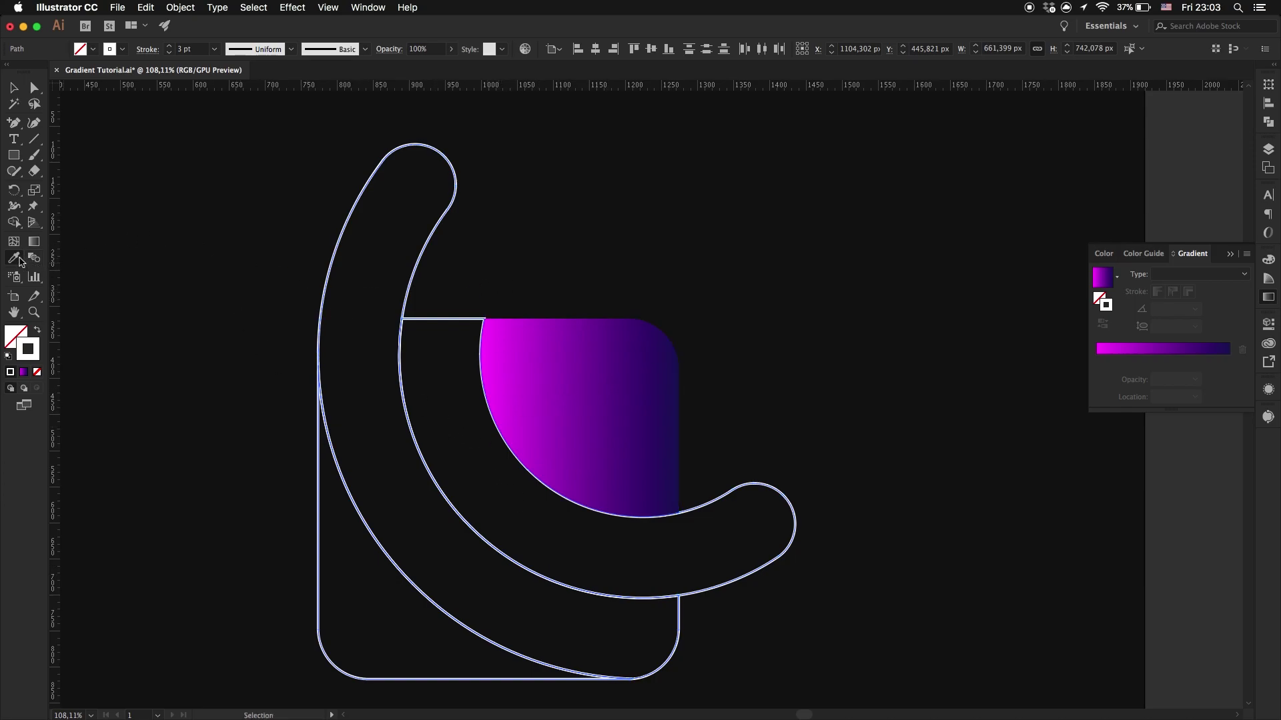
click(19, 260)
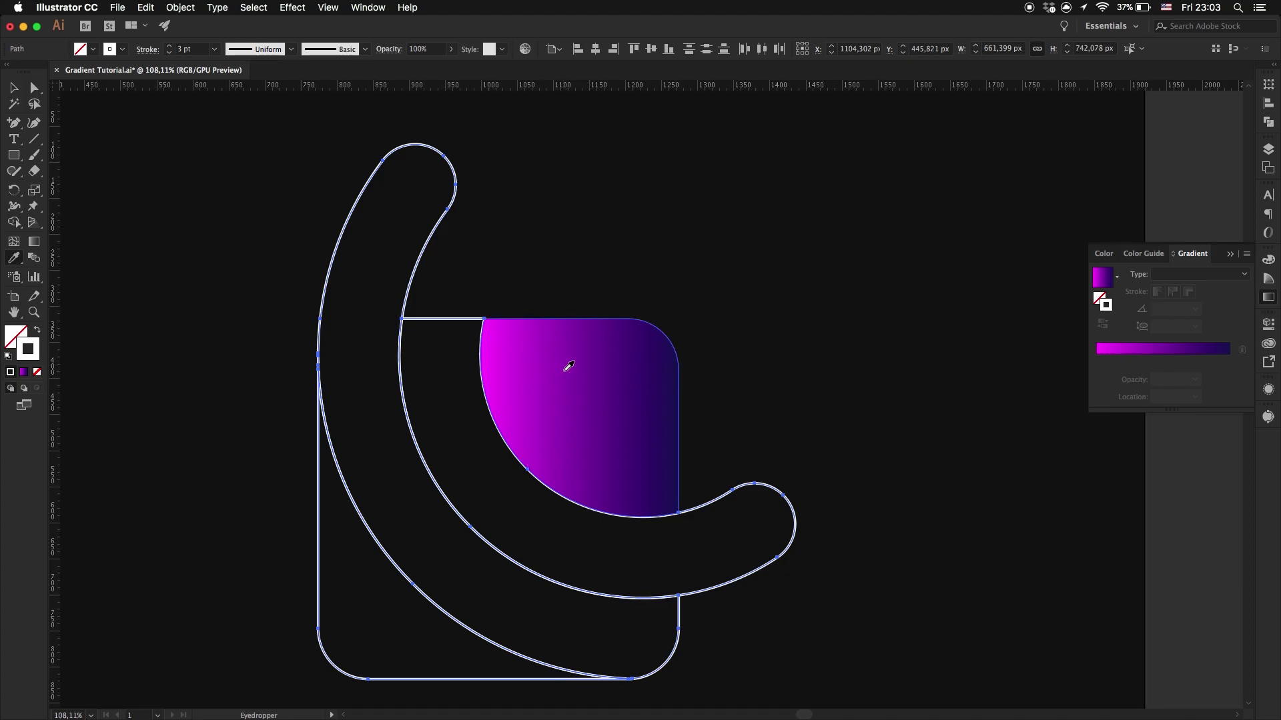
click(569, 365)
key(v)
click(678, 292)
Step: Select the inner gradient shape at the square's upper-right corner
scroll(637, 470, down, 2)
scroll(638, 470, left, 1)
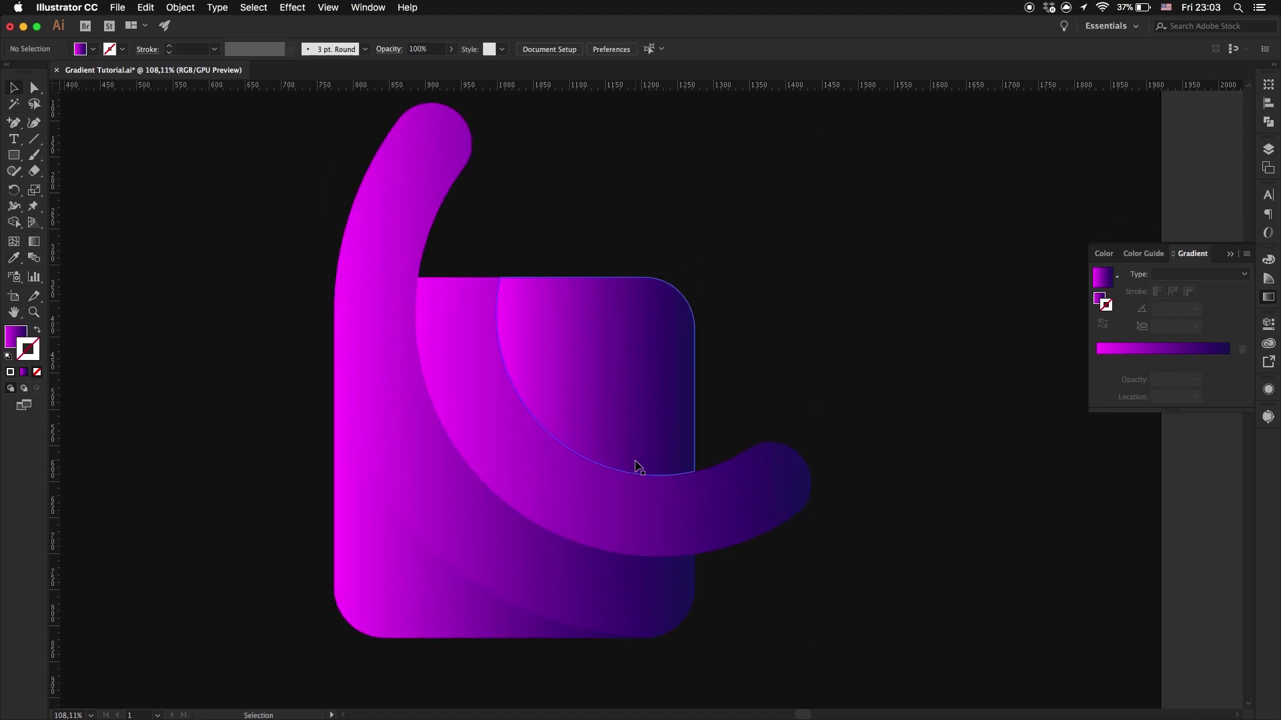
scroll(638, 466, down, 2)
scroll(639, 467, up, 4)
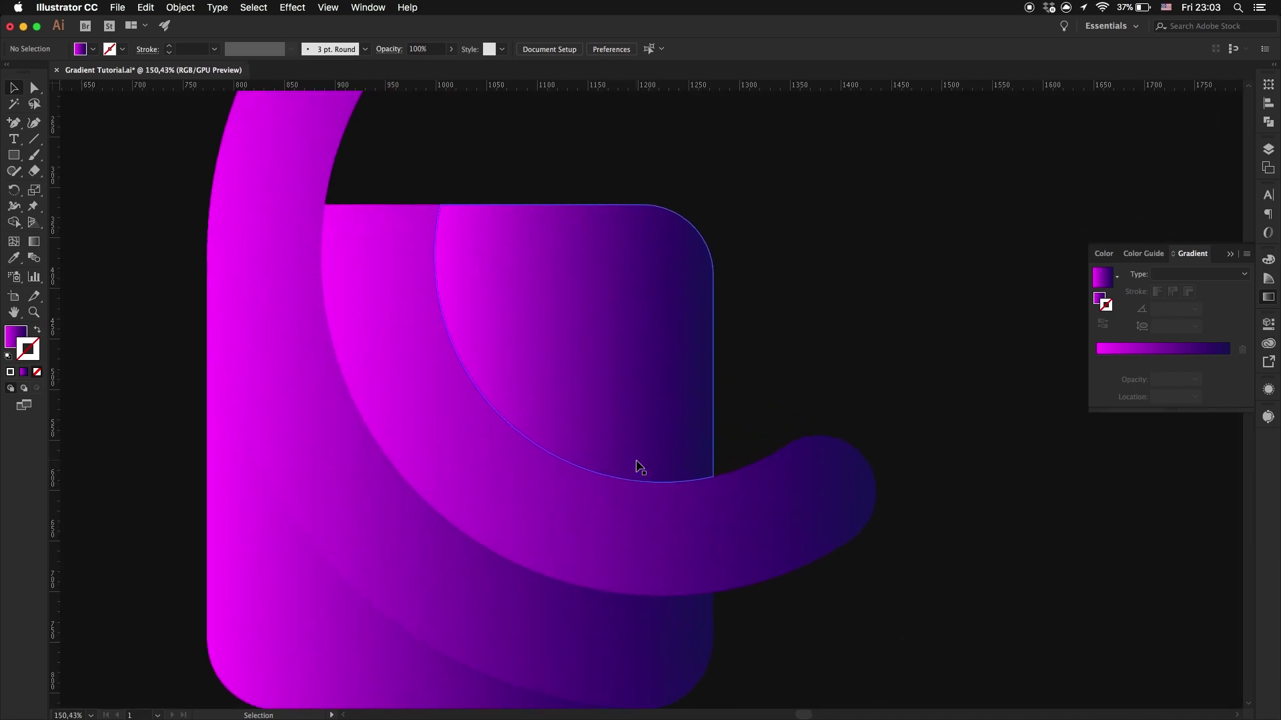
scroll(638, 467, down, 3)
click(642, 390)
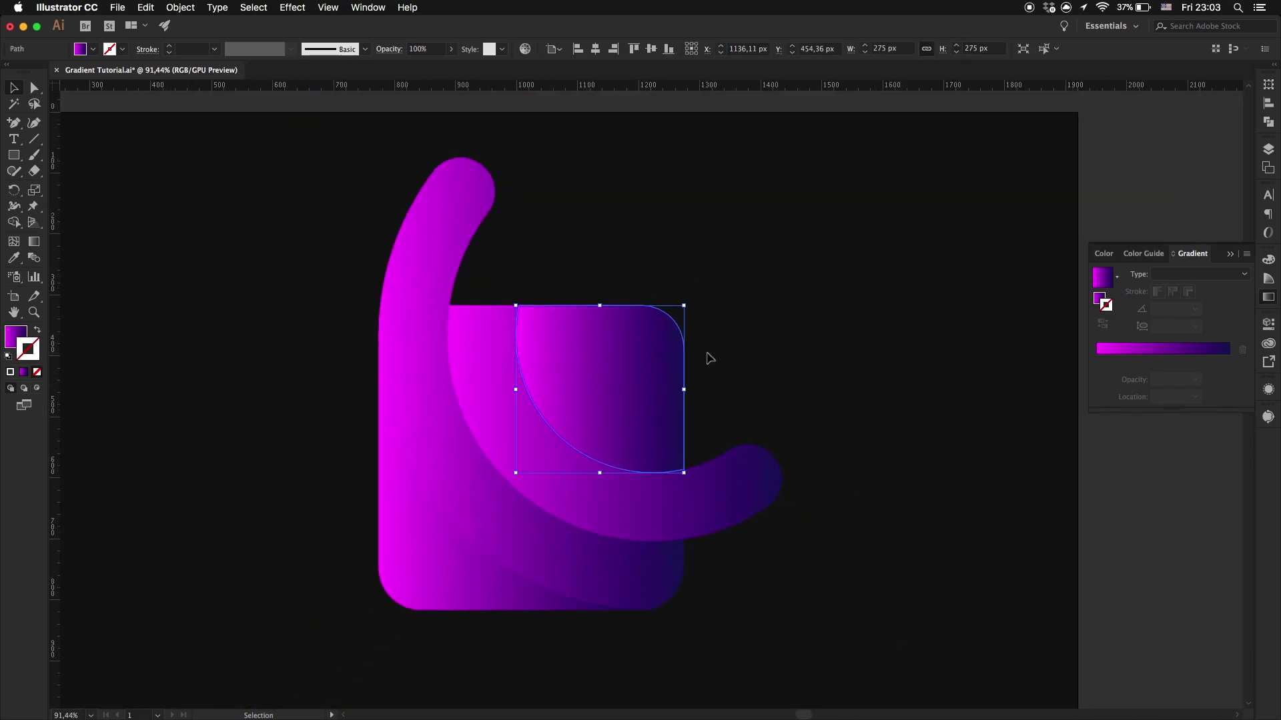
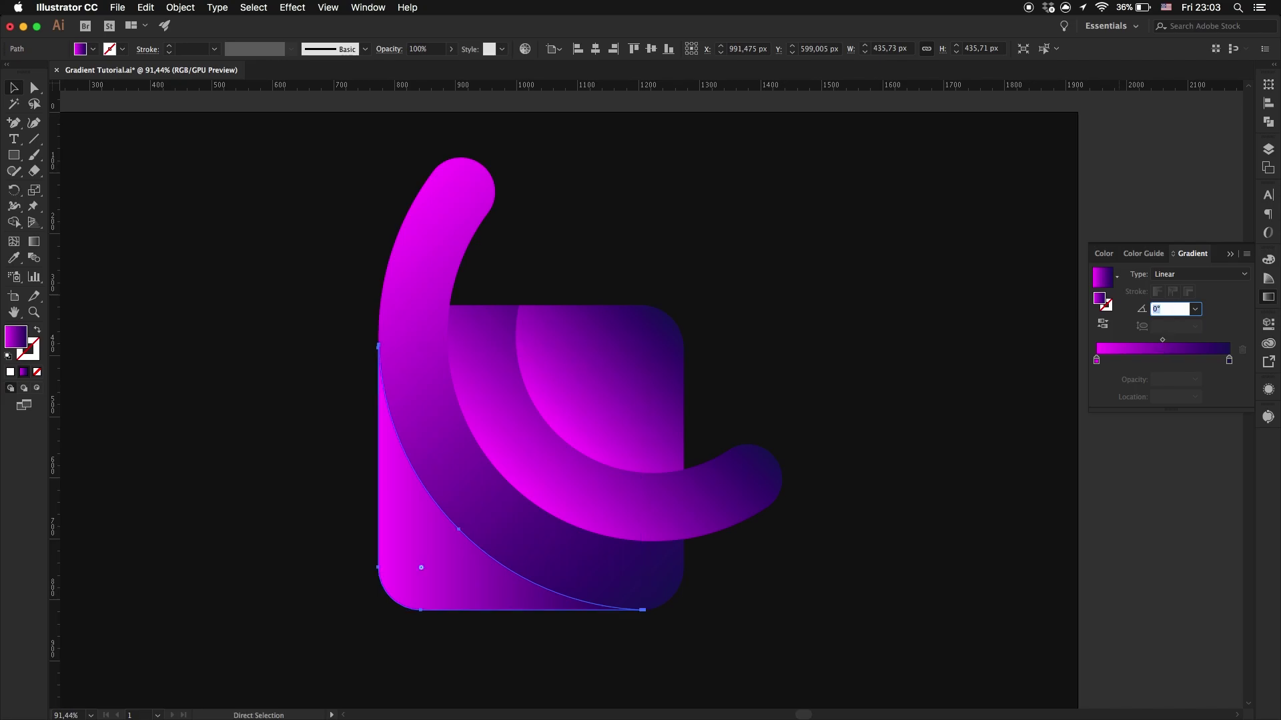
Step: Set the lower-left corner shape's gradient angle to 45° and move its dark blue end stop to about 75.8%
key(Return)
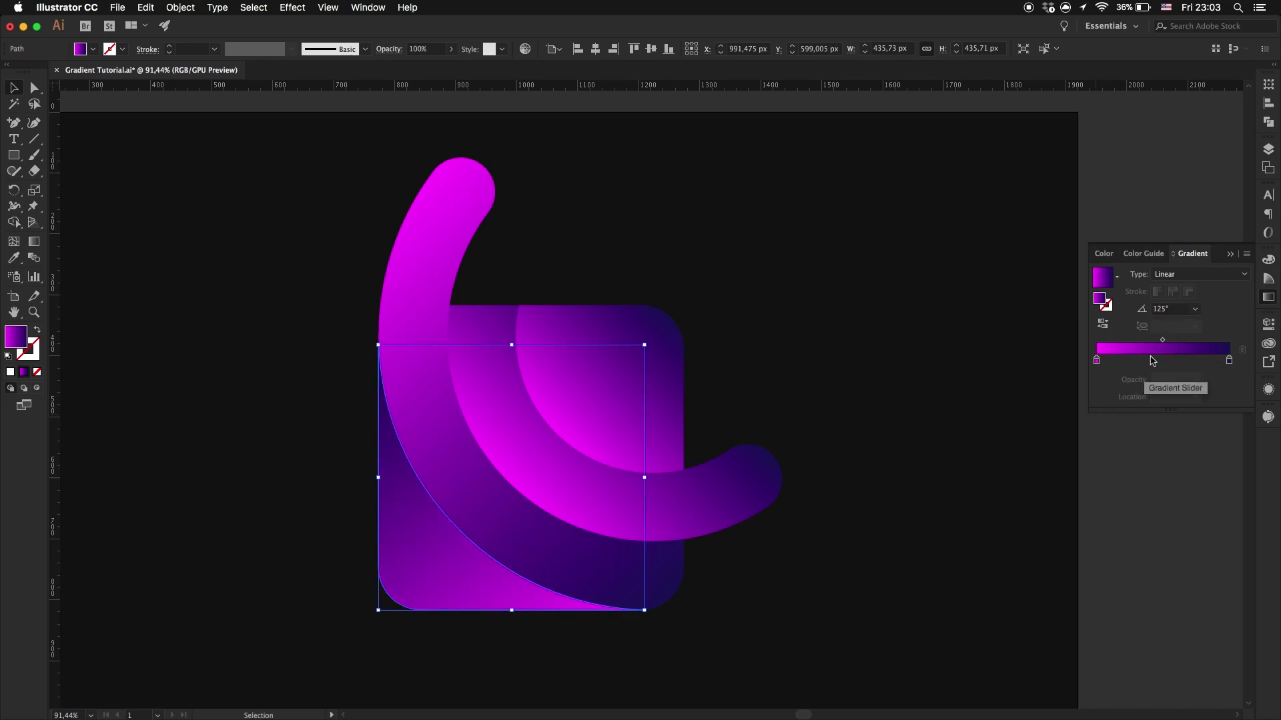
click(1176, 309)
text(45)
key(Return)
drag(1229, 360, 1197, 360)
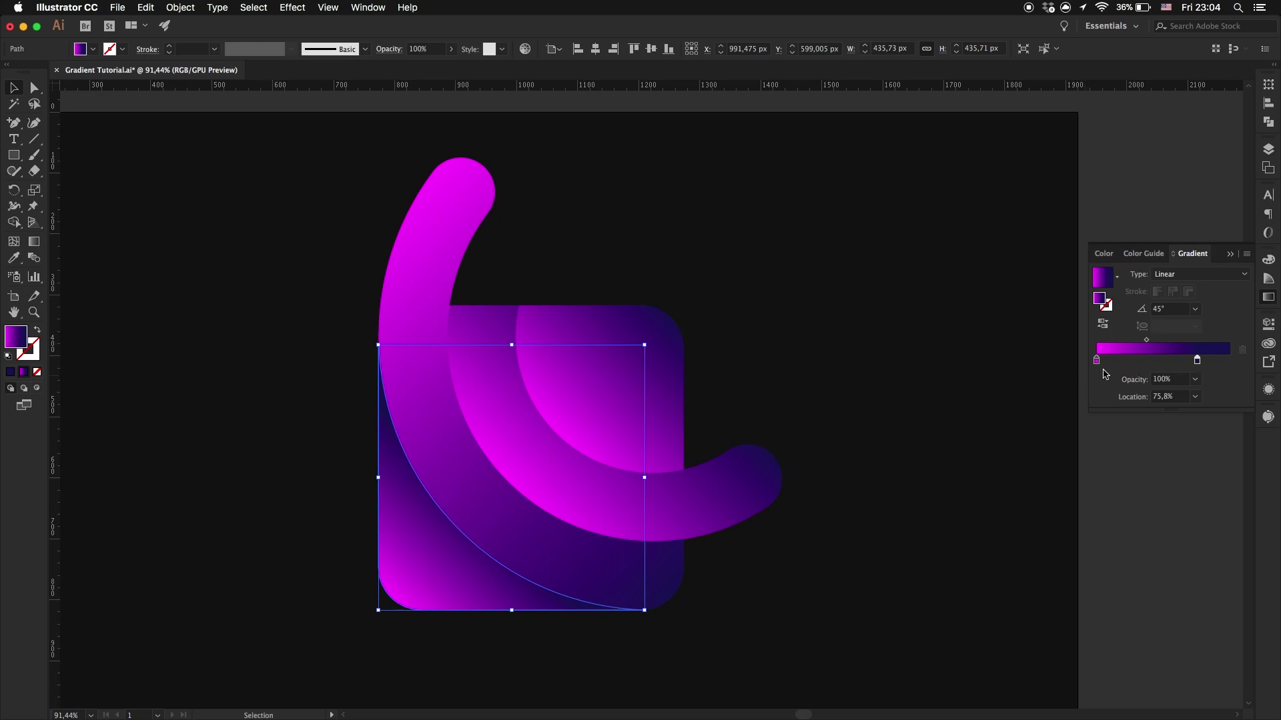
click(1001, 409)
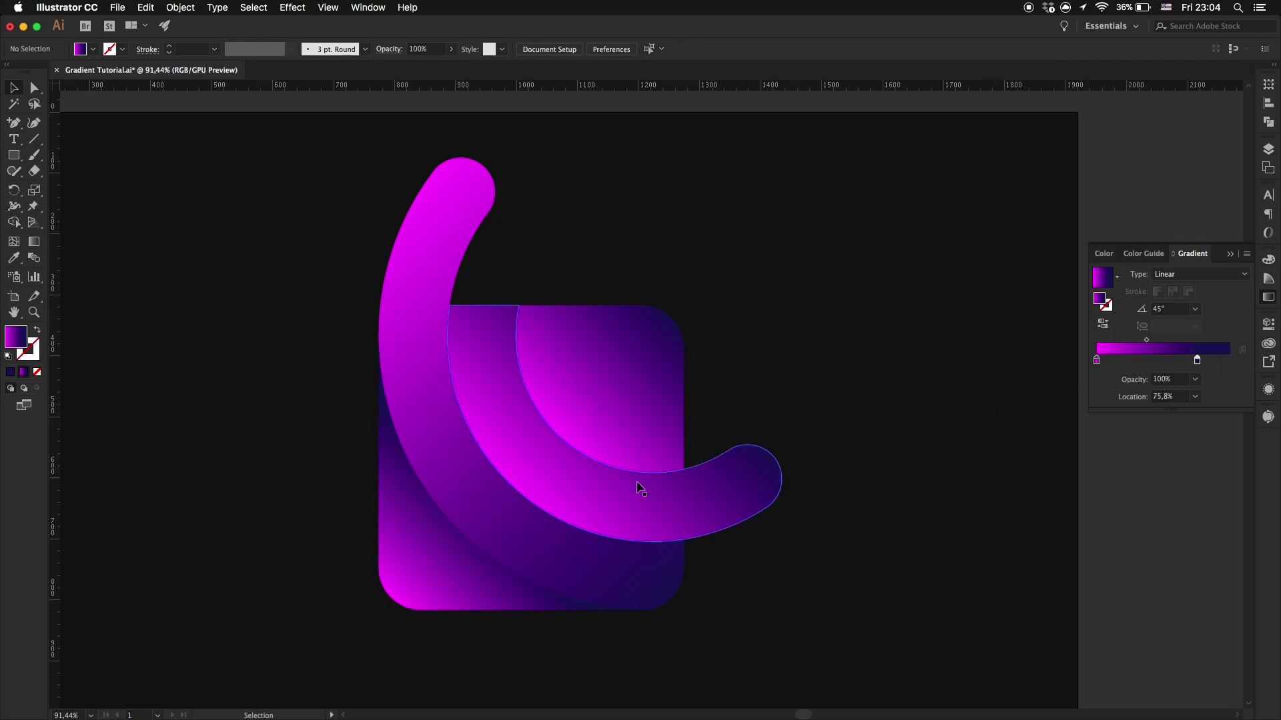
Step: Set the gradient angle of the inner curved band to 90° and refine it to 80°
click(591, 497)
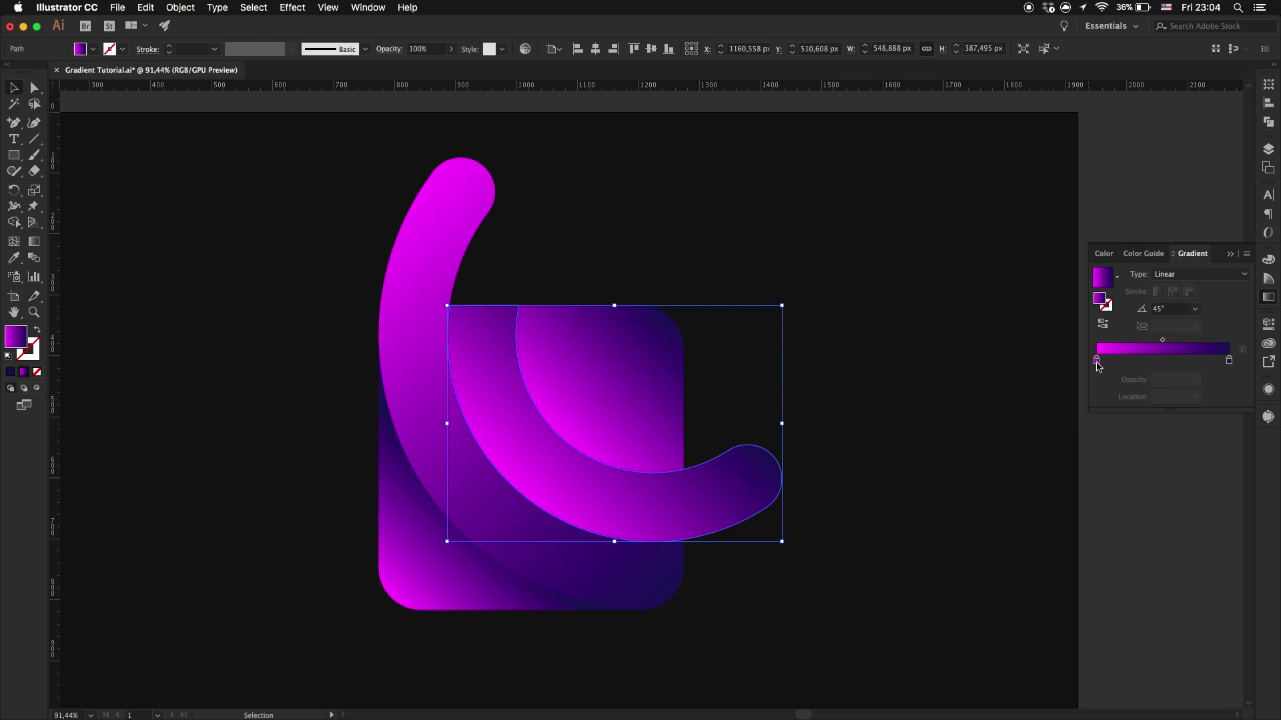
mouse_move(1097, 361)
mouse_down()
mouse_move(1124, 360)
mouse_move(1087, 359)
mouse_up()
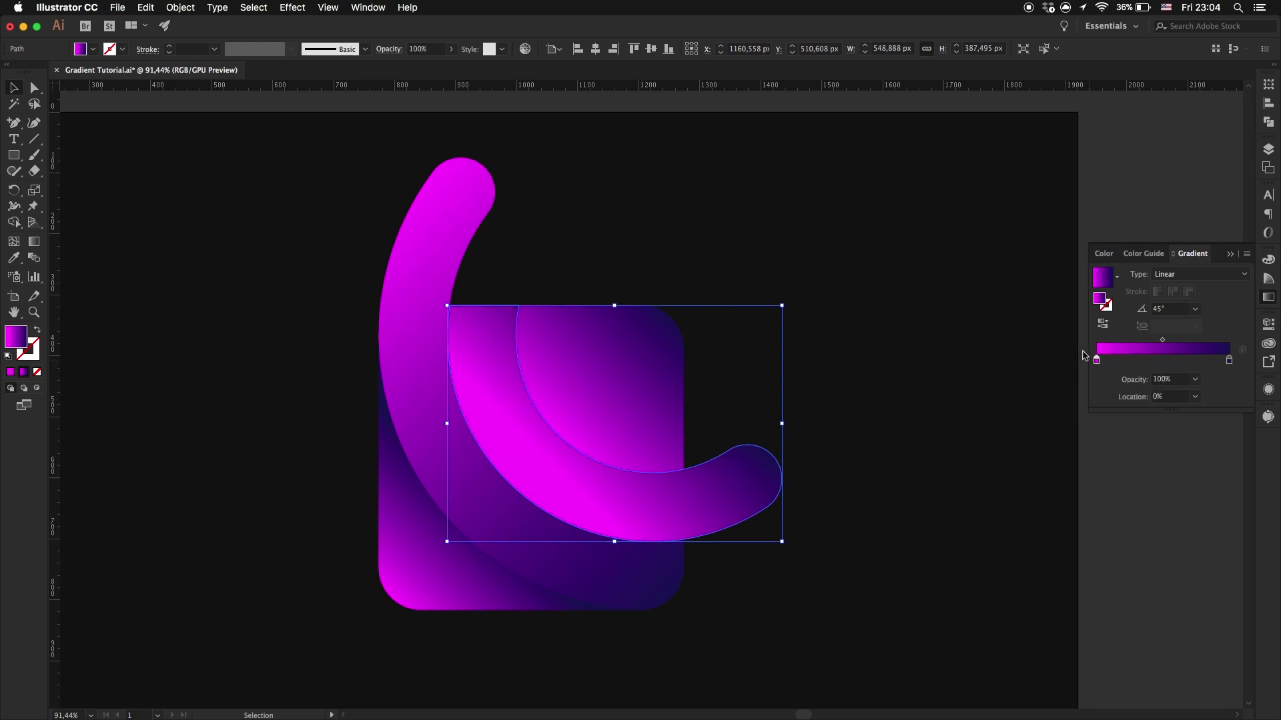
click(1197, 316)
click(1175, 311)
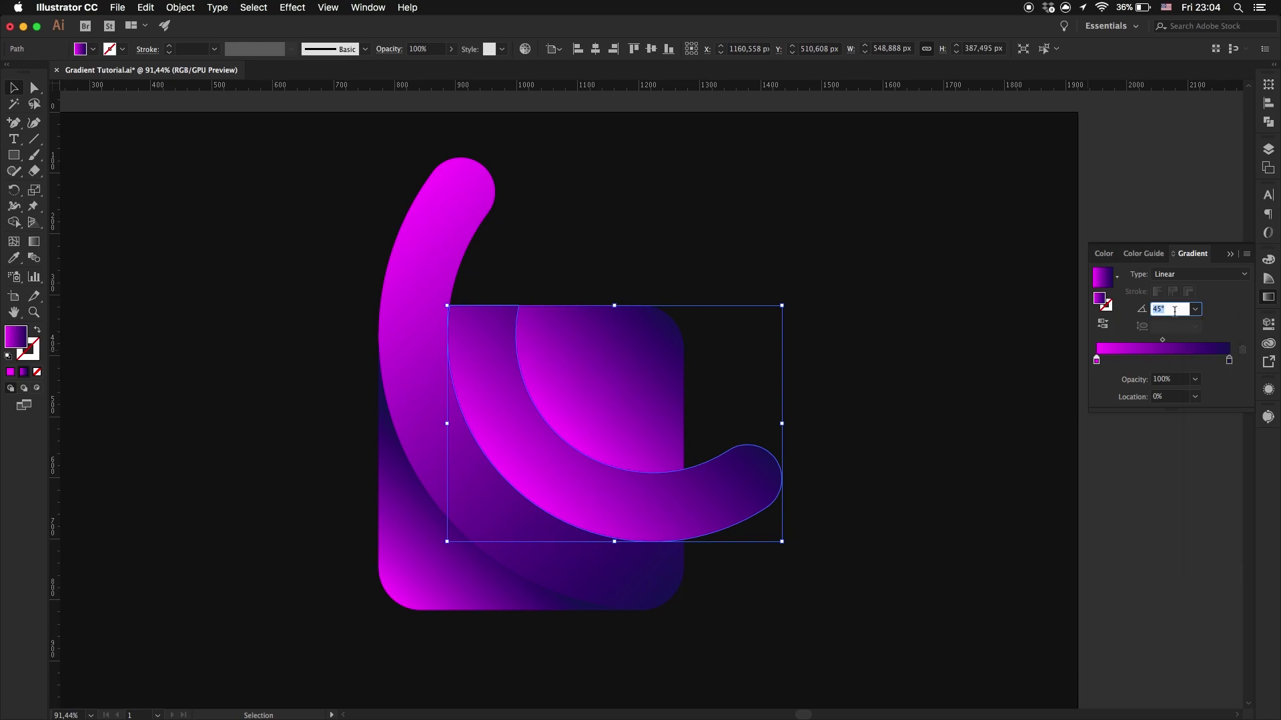
key(Return)
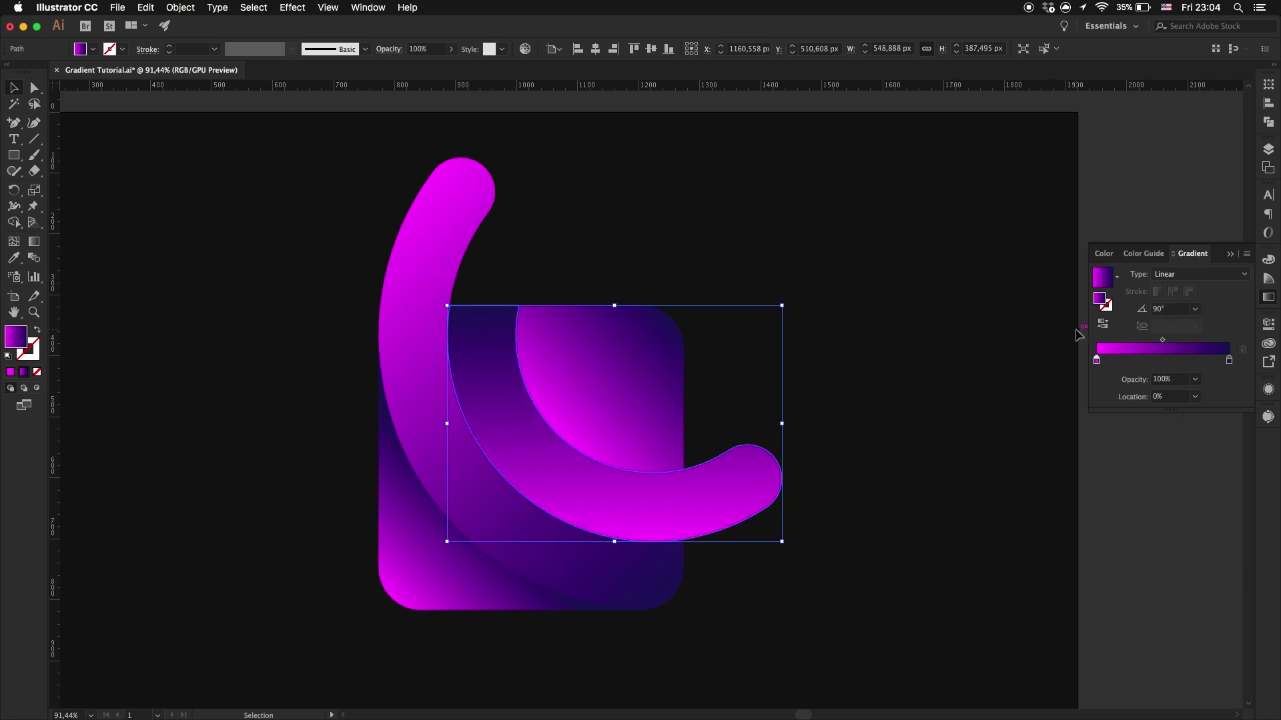
click(1018, 338)
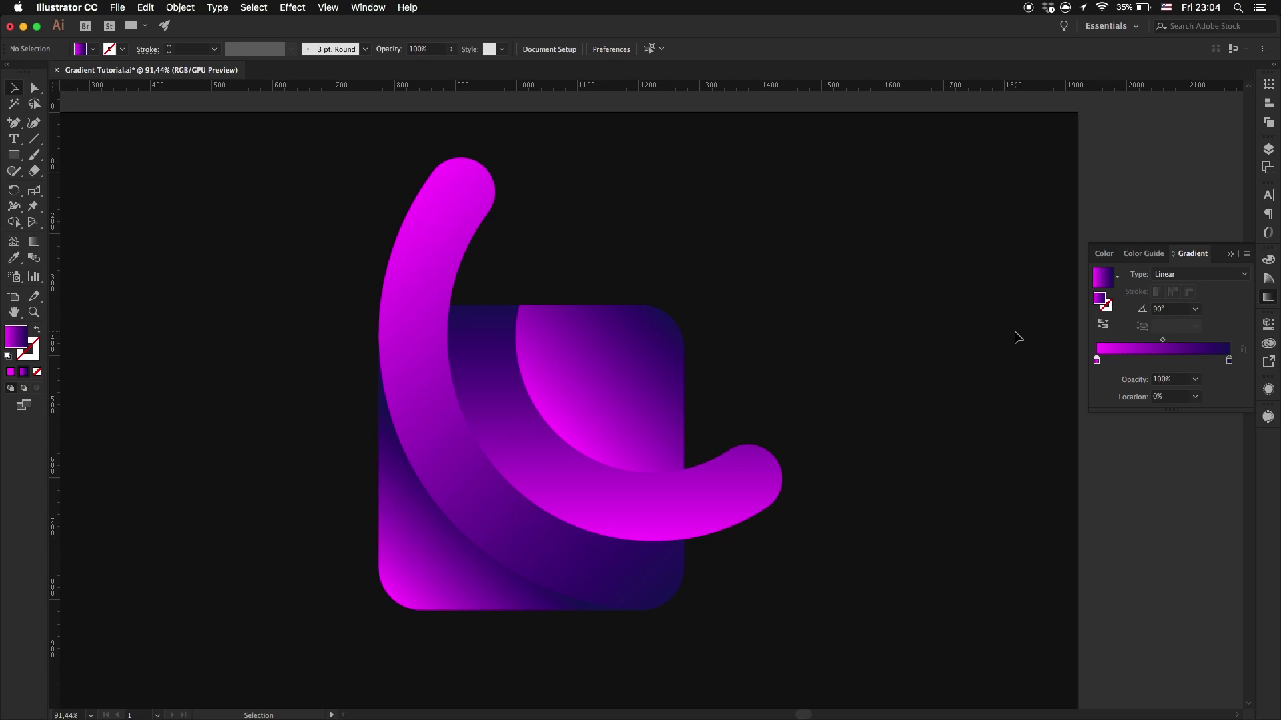
click(1177, 311)
text(80)
key(Return)
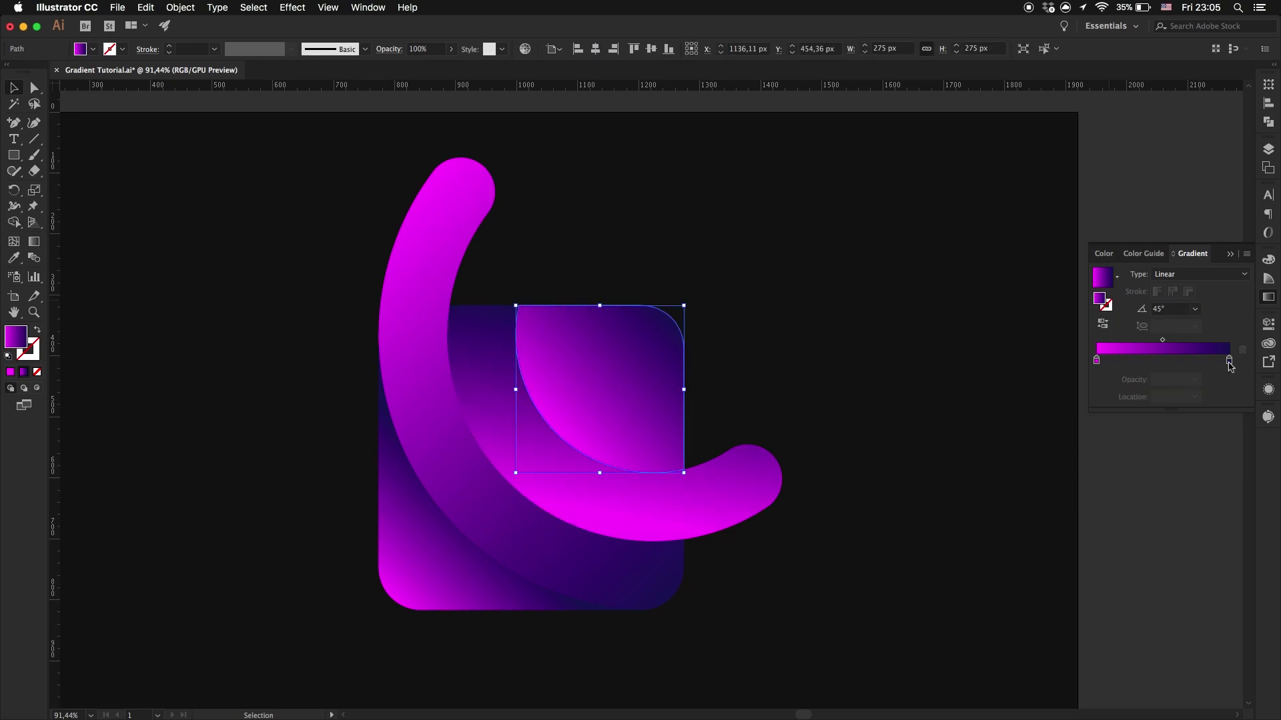
Step: Move the dark blue end stop of the upper-right shape's gradient to about 90.47%
drag(1229, 361, 1221, 363)
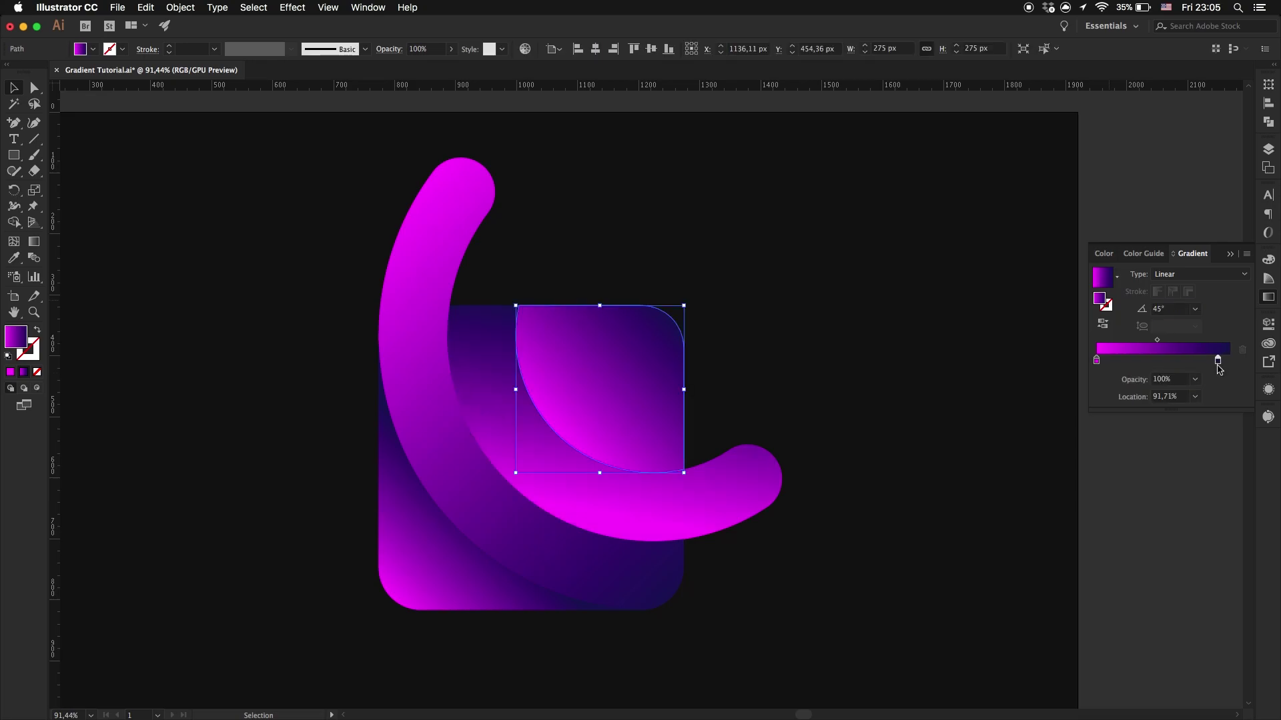
click(917, 388)
Step: Copy only the curved lower-left edge of the upper-right shape and paste it in front
scroll(758, 366, up, 2)
scroll(758, 366, left, 3)
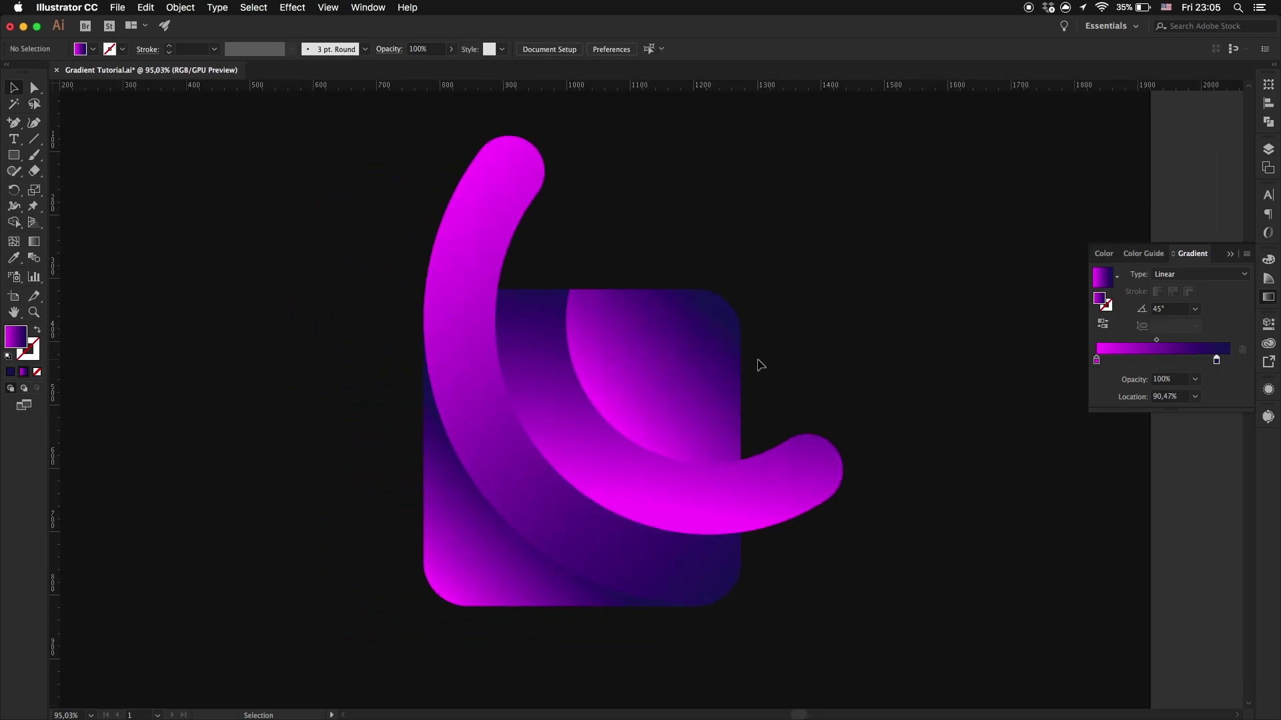
key(a)
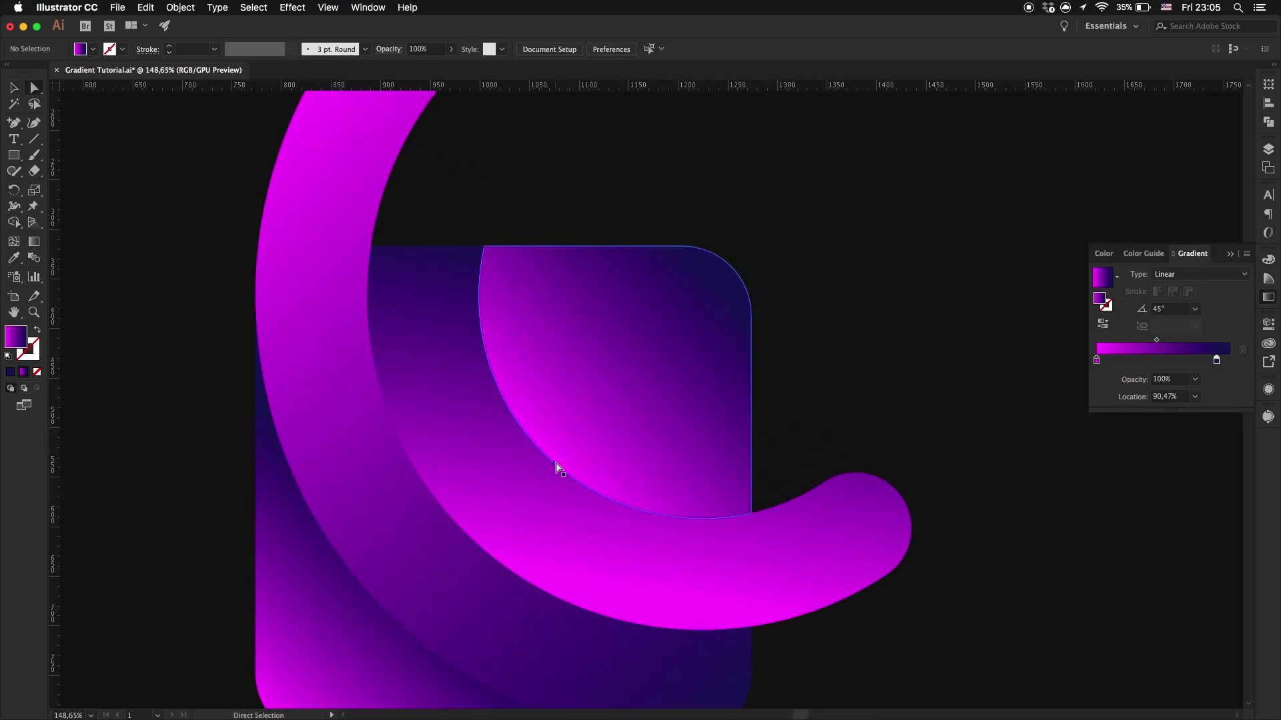
click(558, 466)
scroll(580, 492, up, 5)
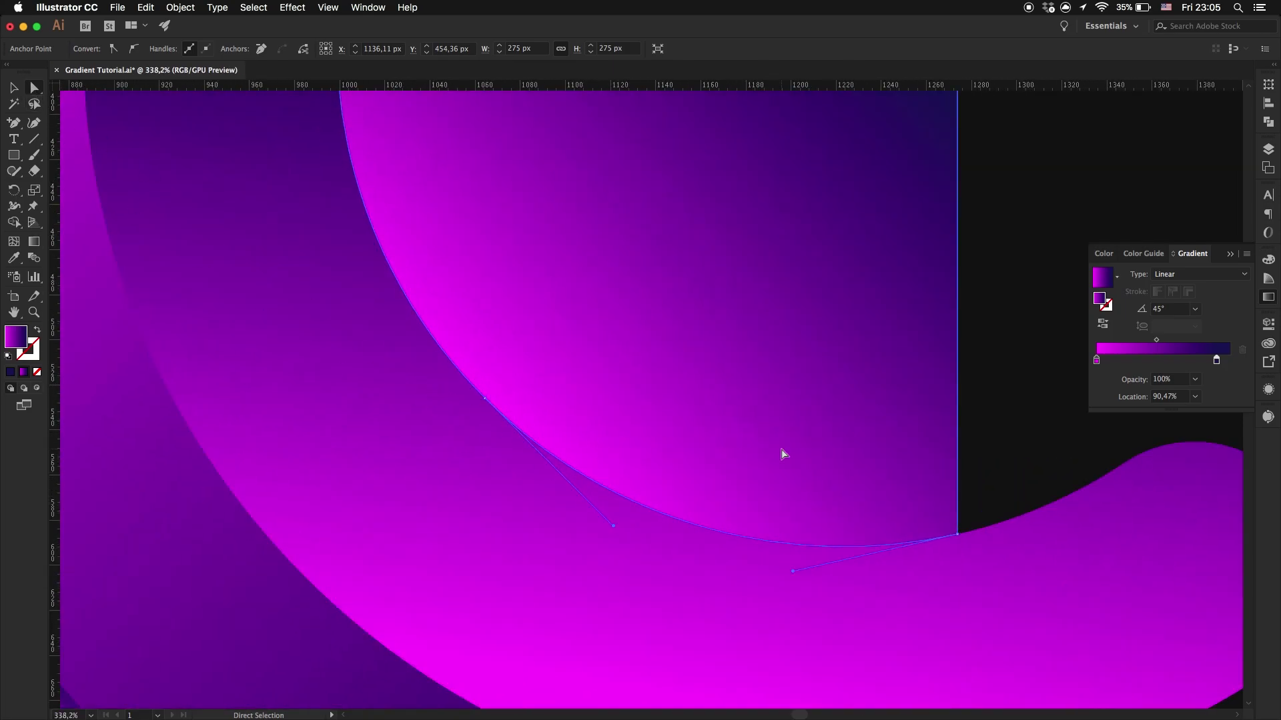
click(970, 432)
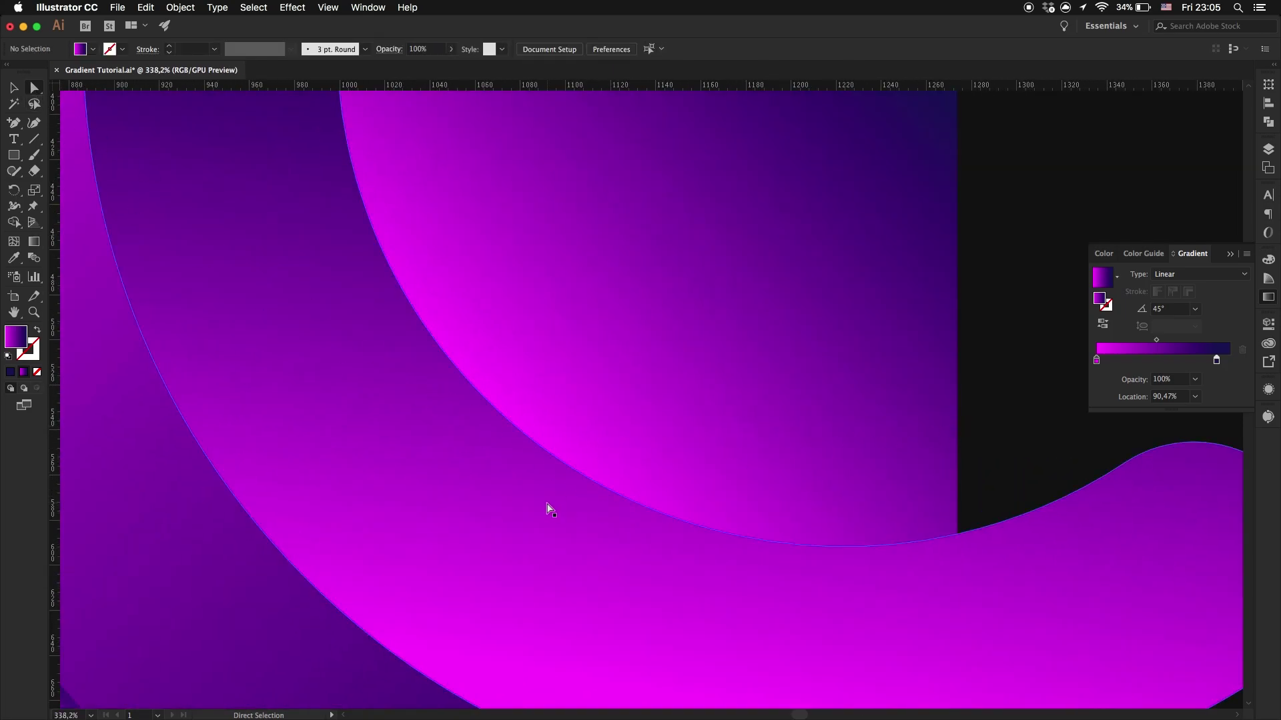
click(598, 492)
scroll(574, 354, down, 5)
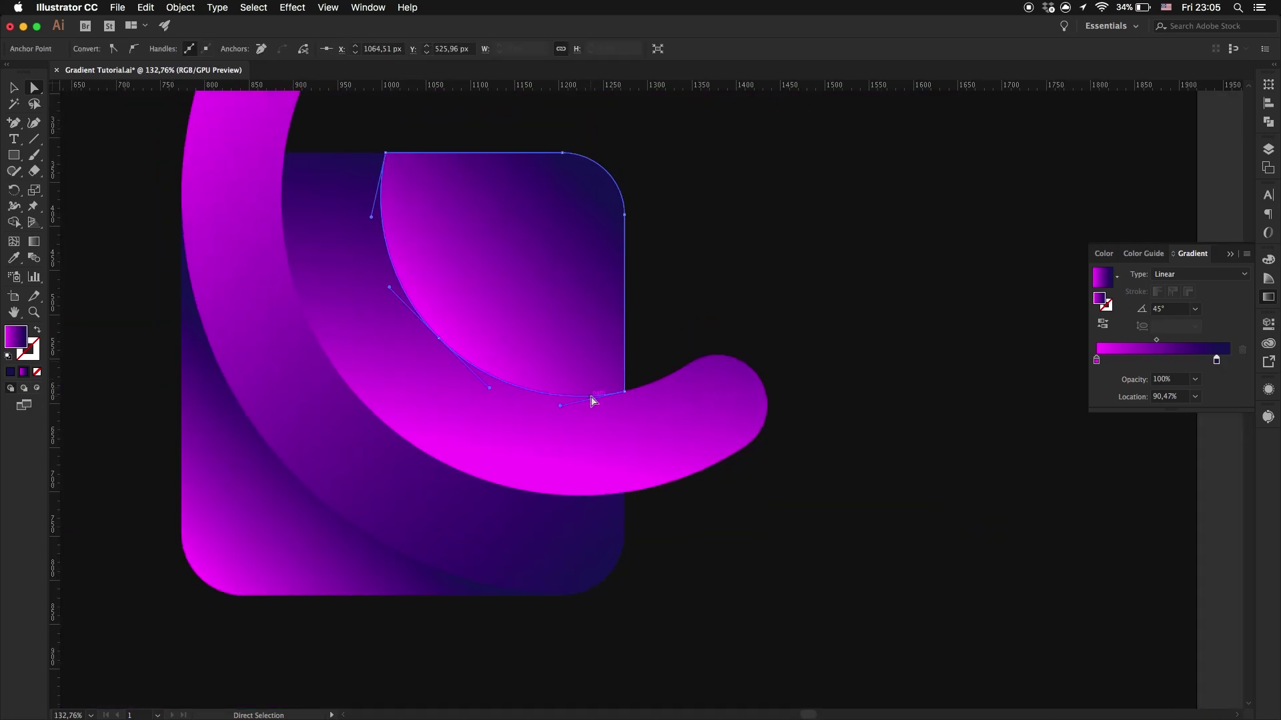
key(super+c)
key(super+f)
Step: Move the pasted curve 410 px to the right, clear of the square
key(shift+Right)
key(shift+Right)
key(shift+Right)
key(shift+Right)
key(shift+Right)
key(shift+Right)
key(shift+Right)
key(shift+Right)
key(shift+Right)
key(shift+Right)
key(shift+Right)
key(shift+Right)
key(shift+Right)
key(shift+Right)
key(shift+Right)
key(shift+Right)
key(shift+Right)
key(shift+Right)
key(shift+Right)
key(shift+Right)
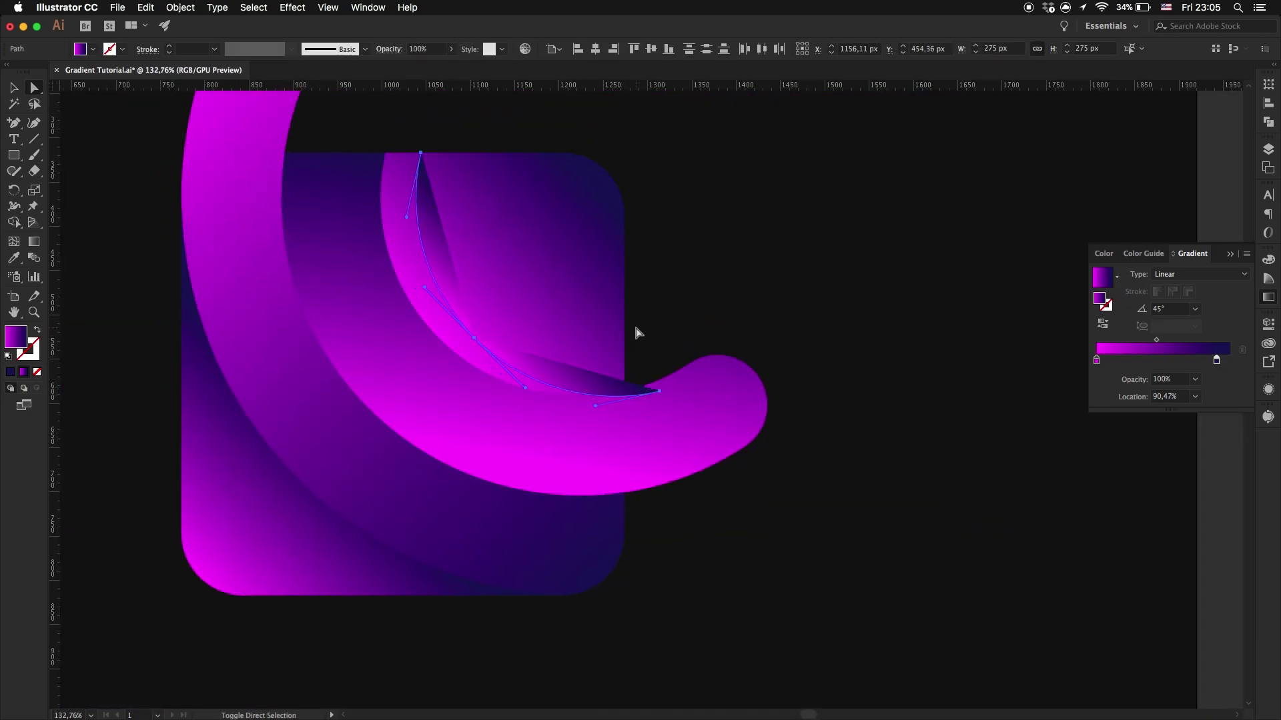
key(shift+Right)
key(shift+Right)
key(shift+Right)
key(shift+Right)
key(shift+Right)
key(shift+Right)
key(shift+Right)
key(shift+Right)
key(shift+Right)
key(shift+Right)
key(shift+Right)
key(shift+Right)
key(shift+Right)
key(shift+Right)
key(shift+Right)
key(shift+Right)
key(shift+Right)
key(shift+Right)
key(shift+Right)
key(shift+Right)
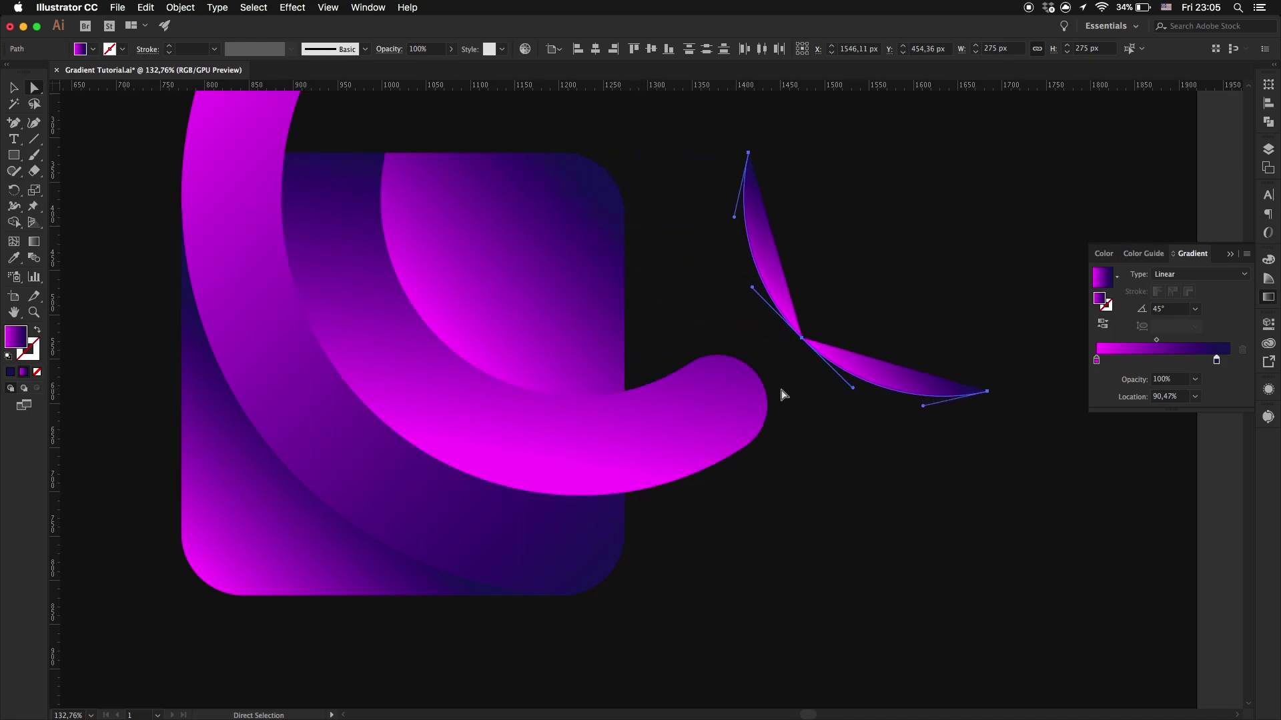
Step: Join the two segments of the copied curve into one path
drag(827, 291, 828, 292)
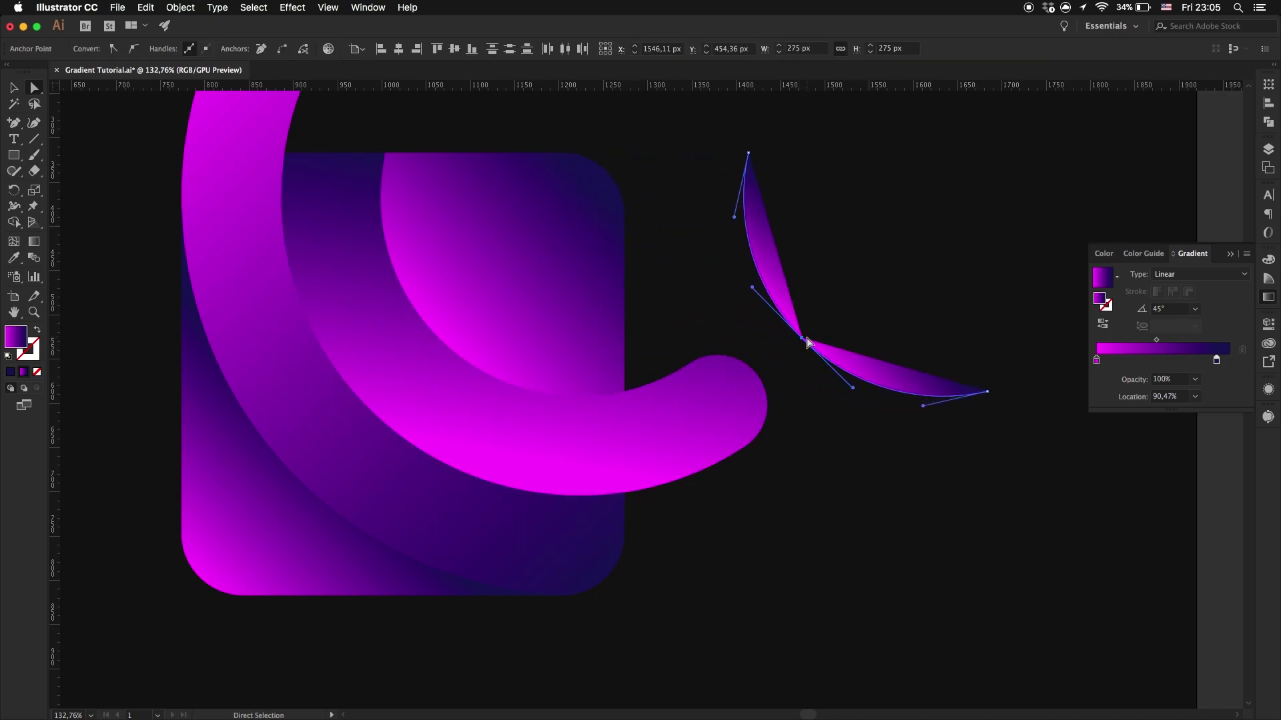
right_click(806, 338)
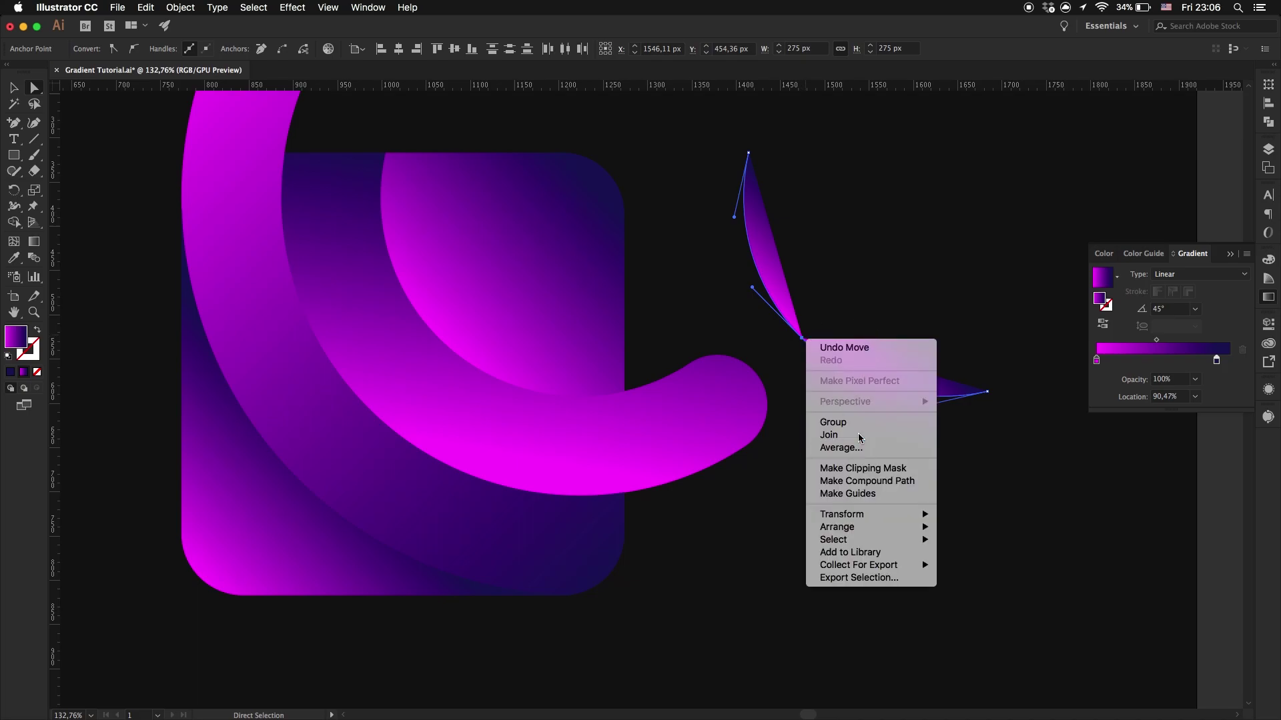
click(858, 437)
Step: Give the joined curve a white stroke and no fill
key(v)
key(comma)
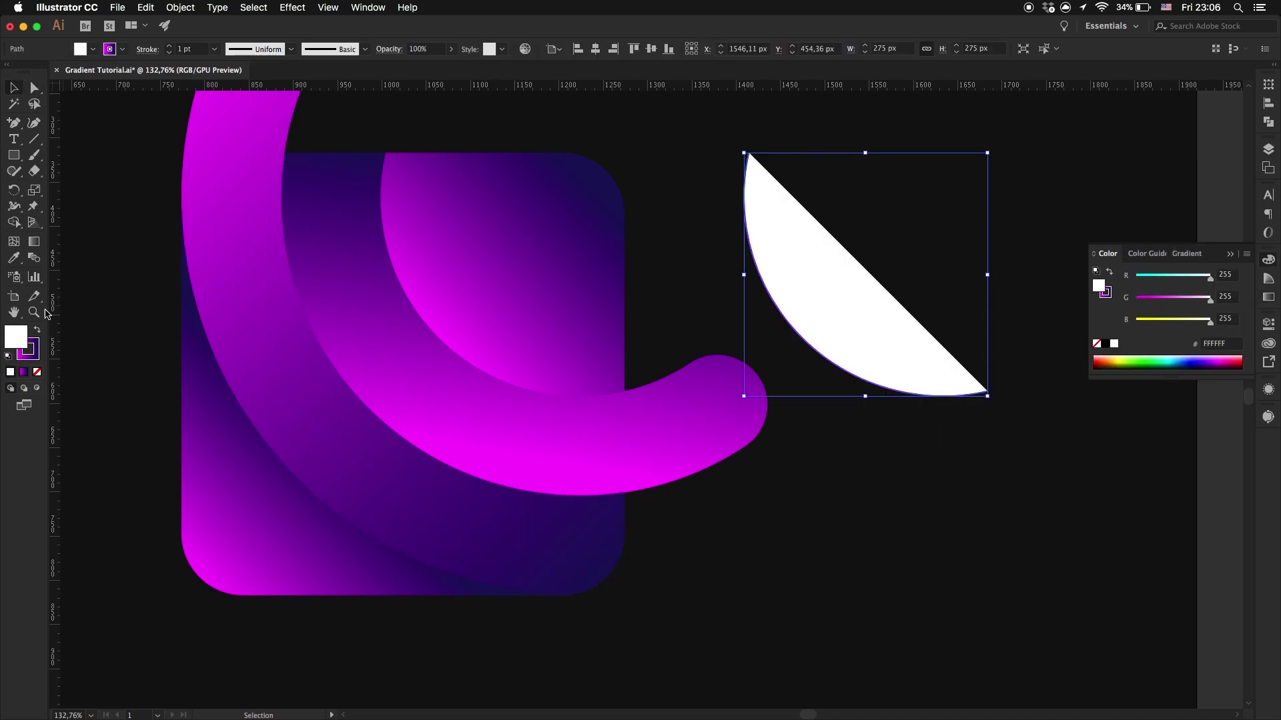
click(37, 331)
key(slash)
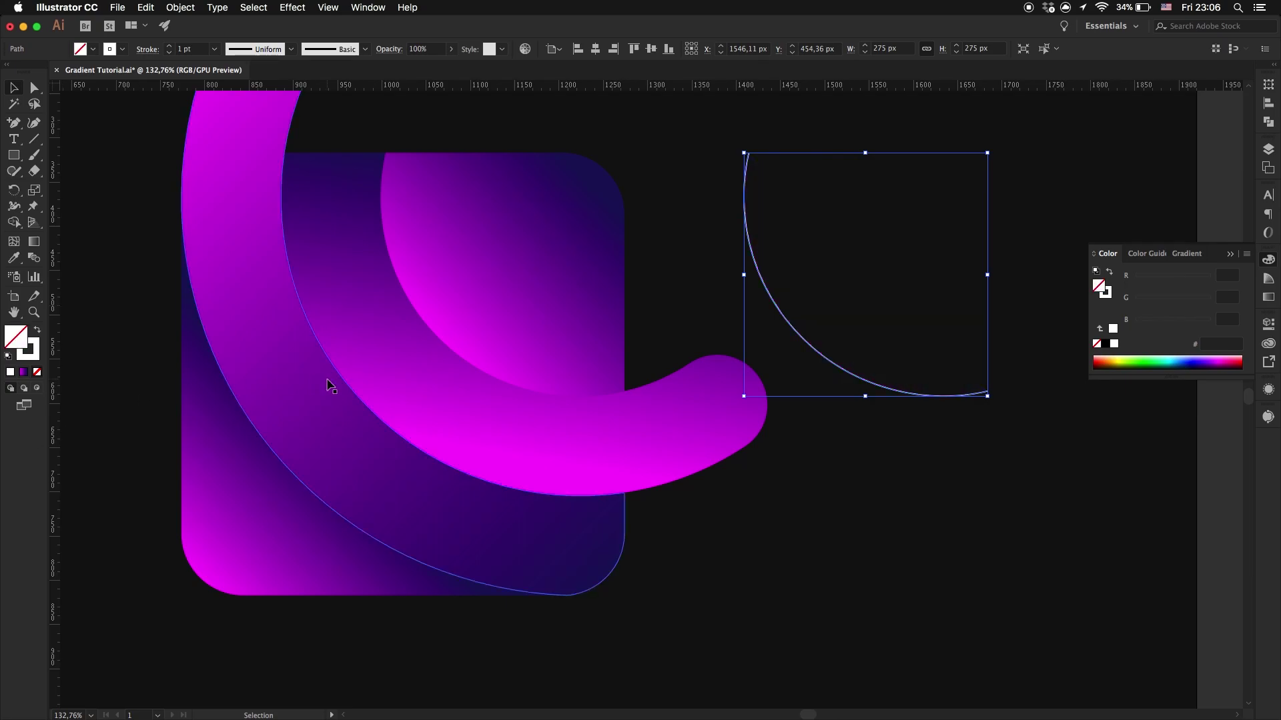
Step: Increase the white curve's stroke weight to 10 pt
click(170, 46)
click(169, 46)
click(170, 46)
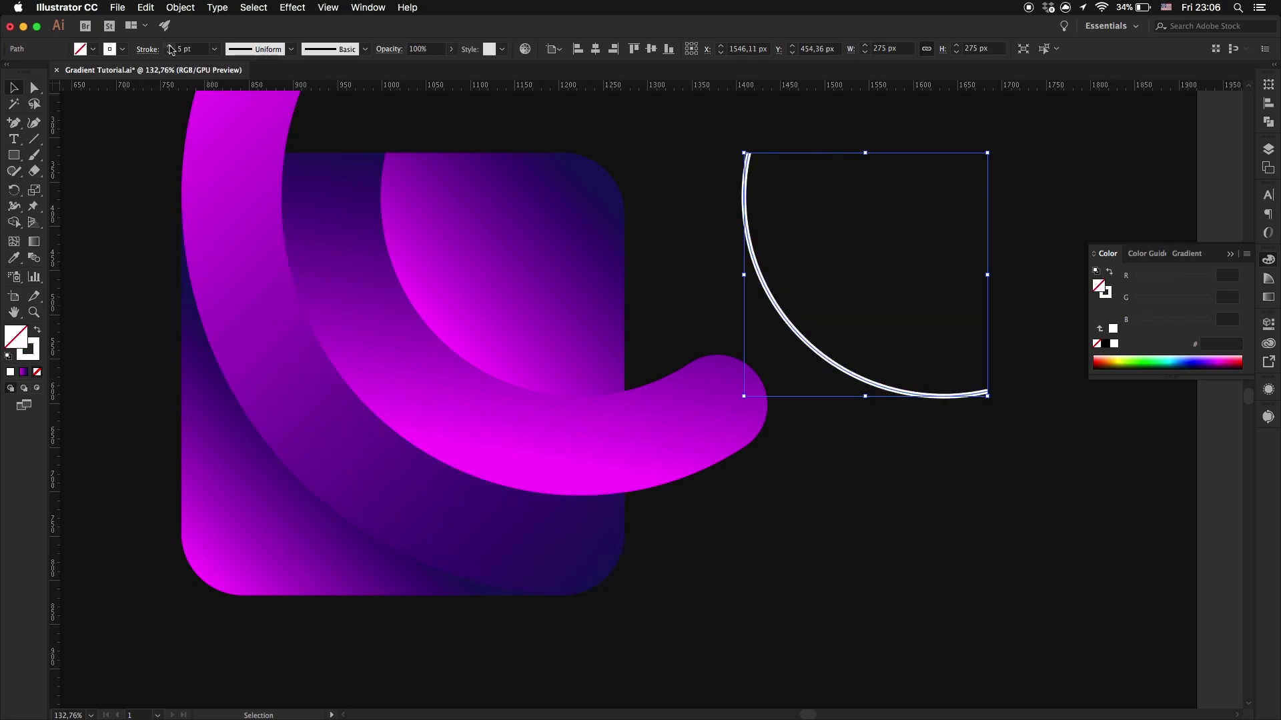
click(169, 46)
click(169, 46)
click(169, 46)
click(170, 46)
click(169, 46)
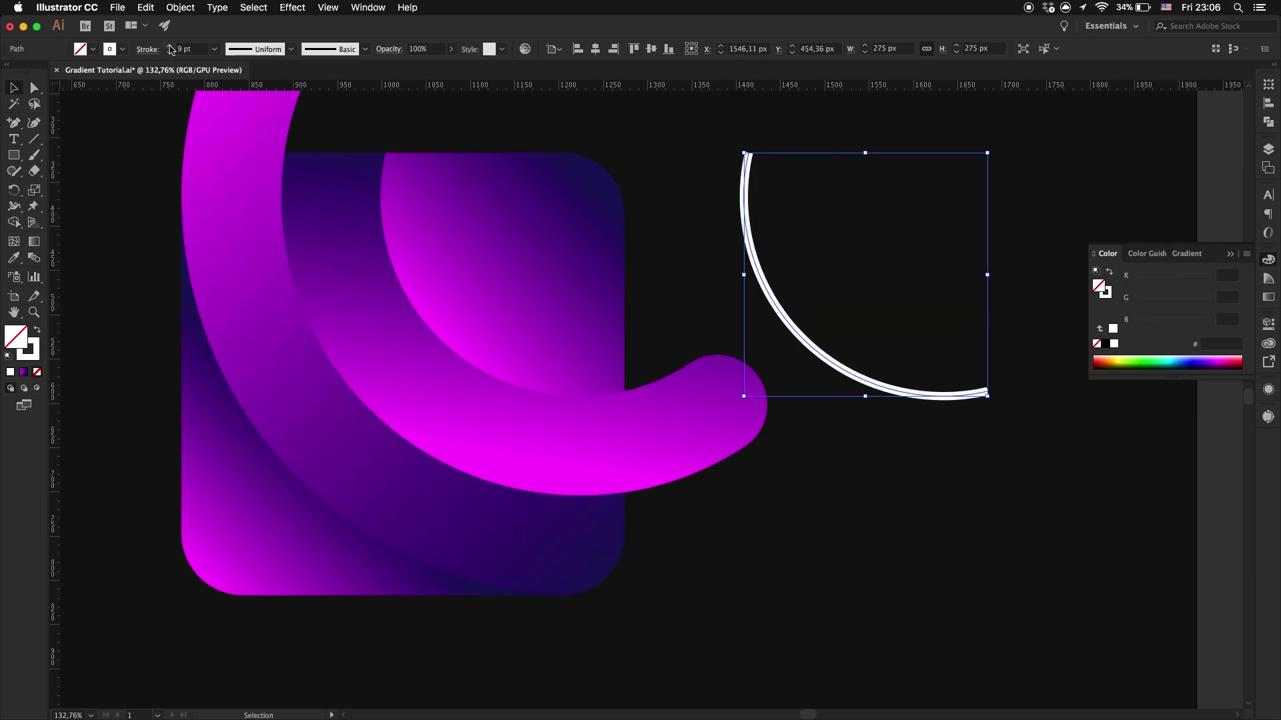
click(169, 46)
click(147, 51)
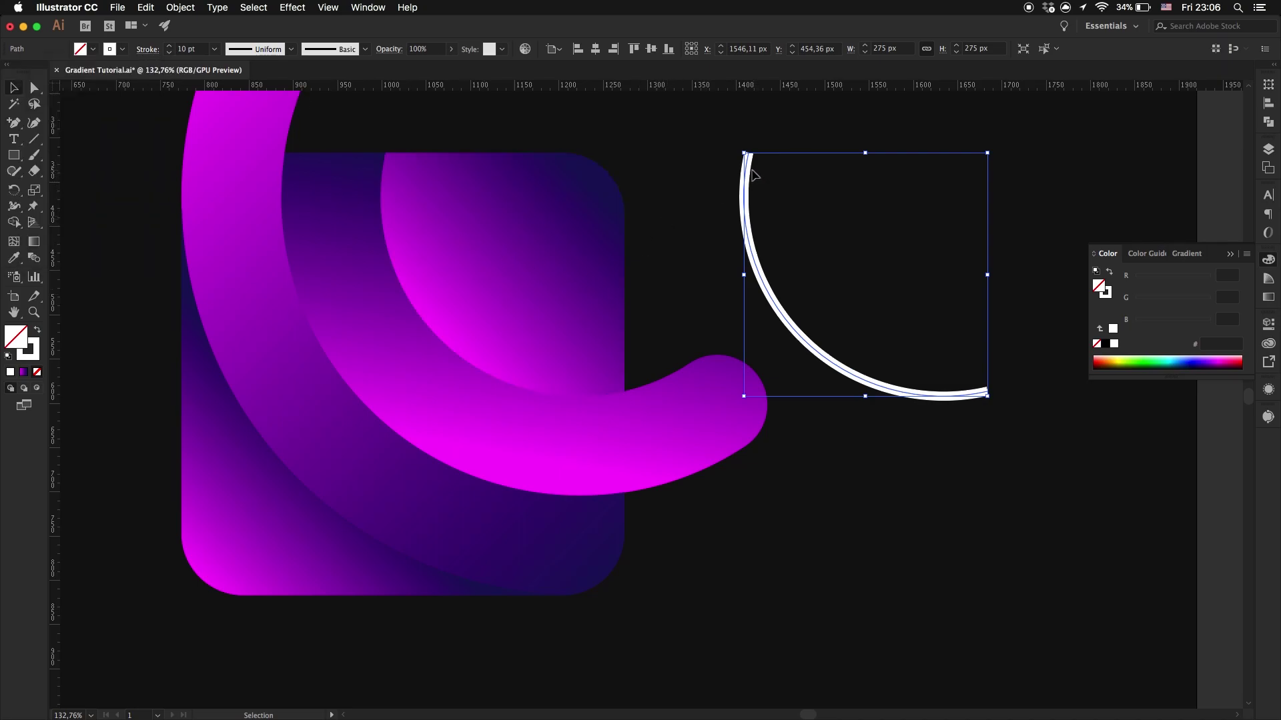
Step: Move the white curve back onto the upper-right shape's curved edge, snapping its top endpoint to the shape's corner anchor
key(super)
key(super)
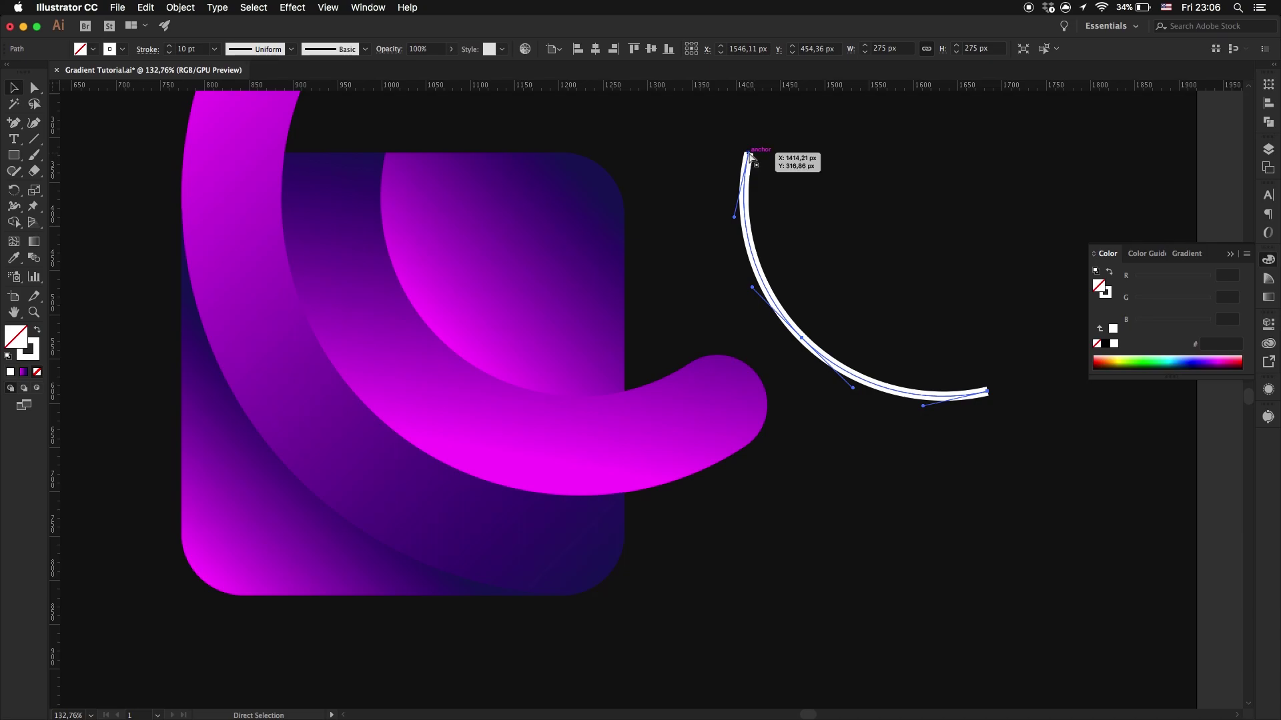
drag(748, 155, 387, 155)
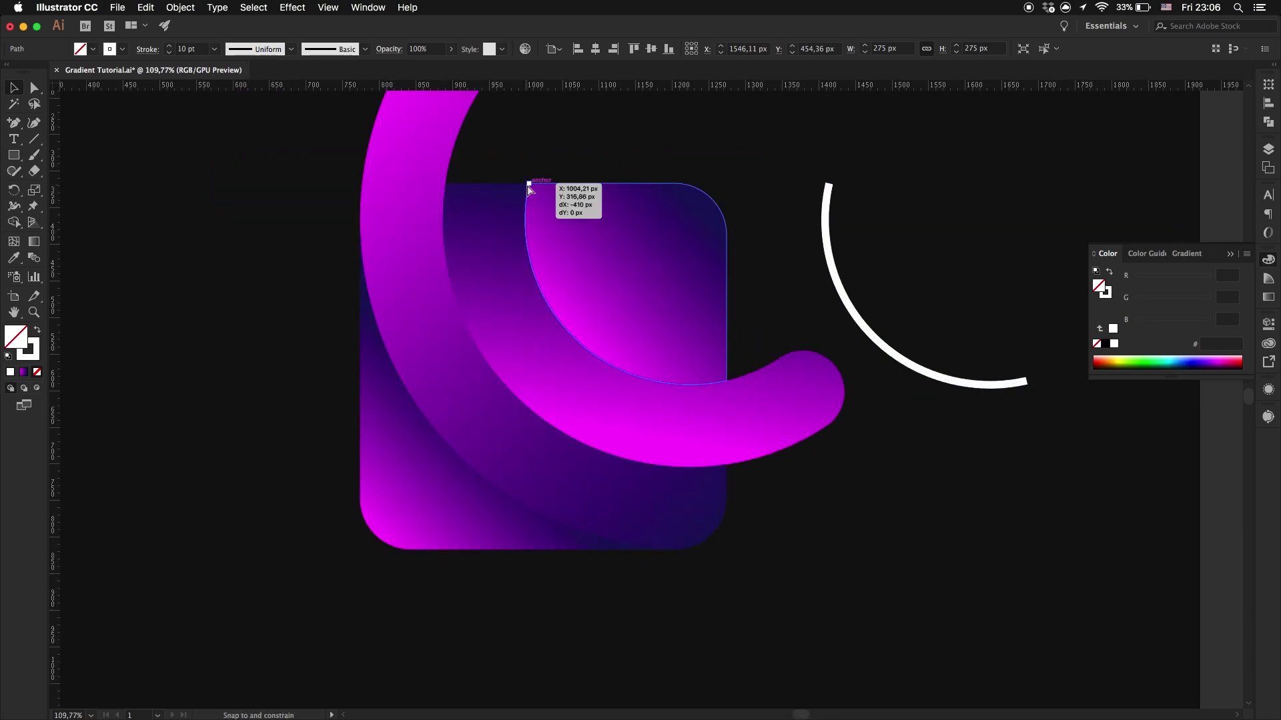
drag(529, 187, 526, 184)
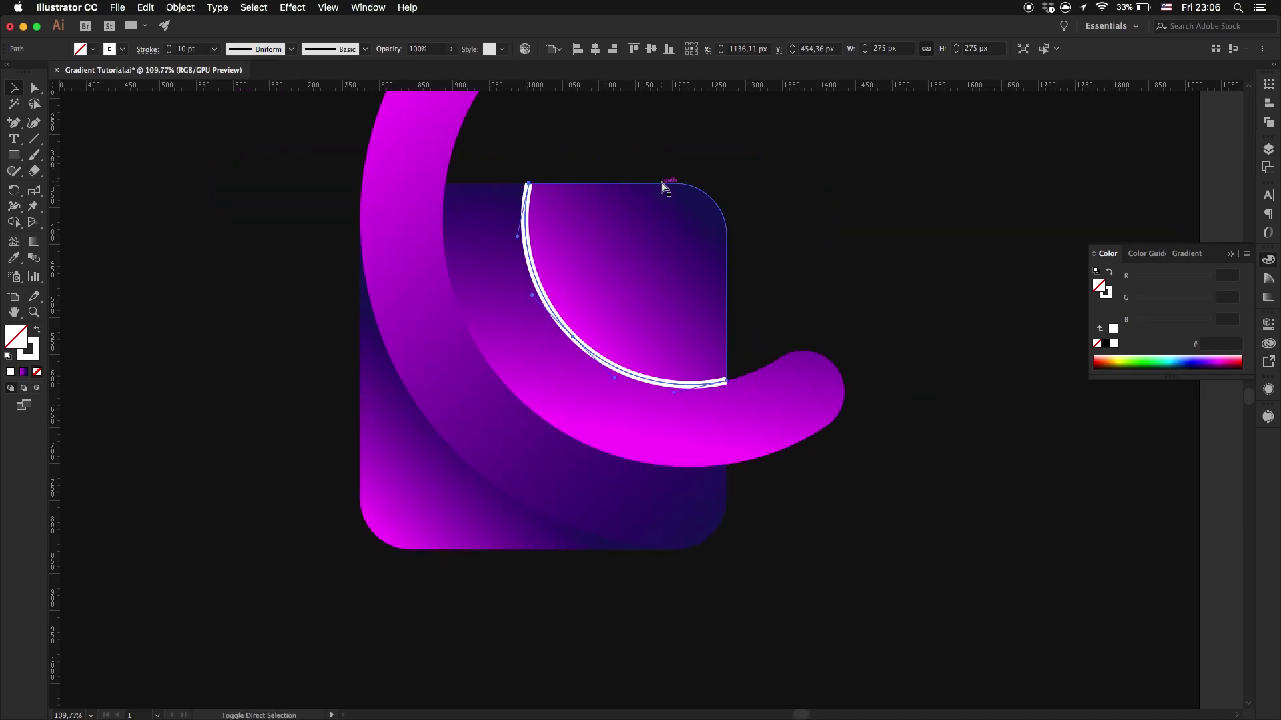
Step: Expand the white stroked curve into a filled shape
click(180, 8)
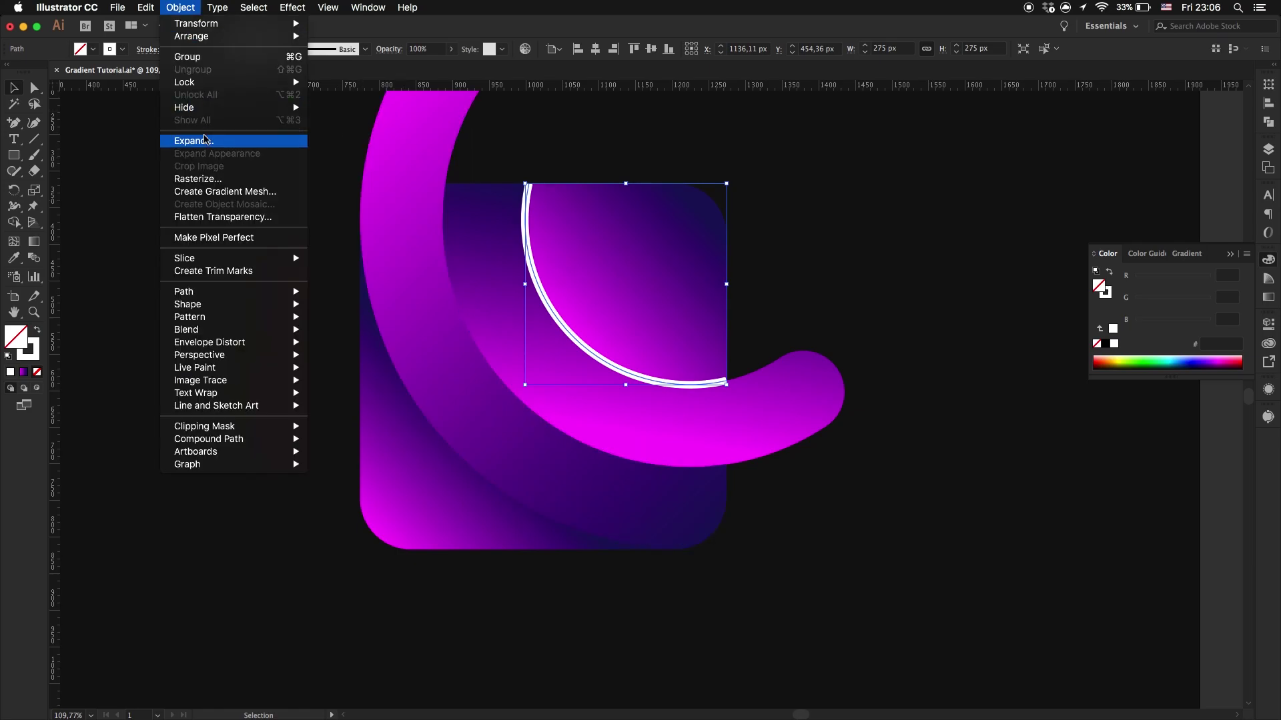
click(194, 137)
key(Return)
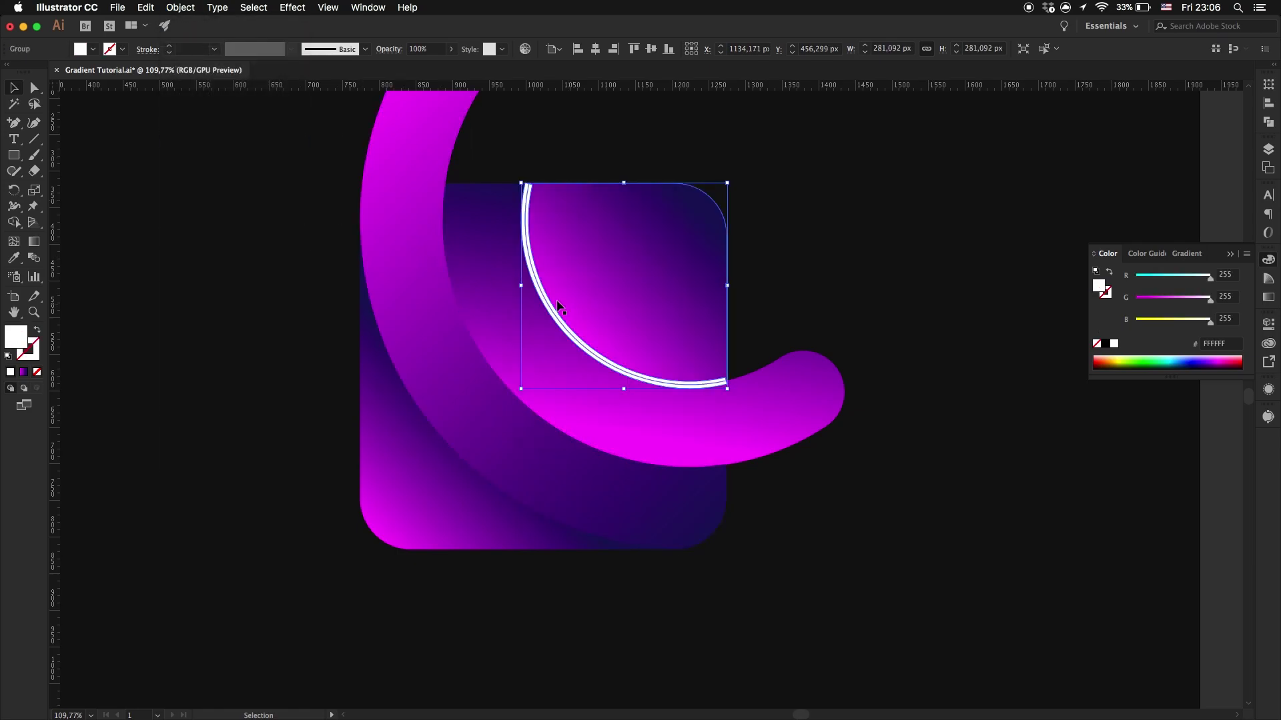
Step: Fill the expanded arc with a 45° linear gradient and set both of its colour stops to white
key(period)
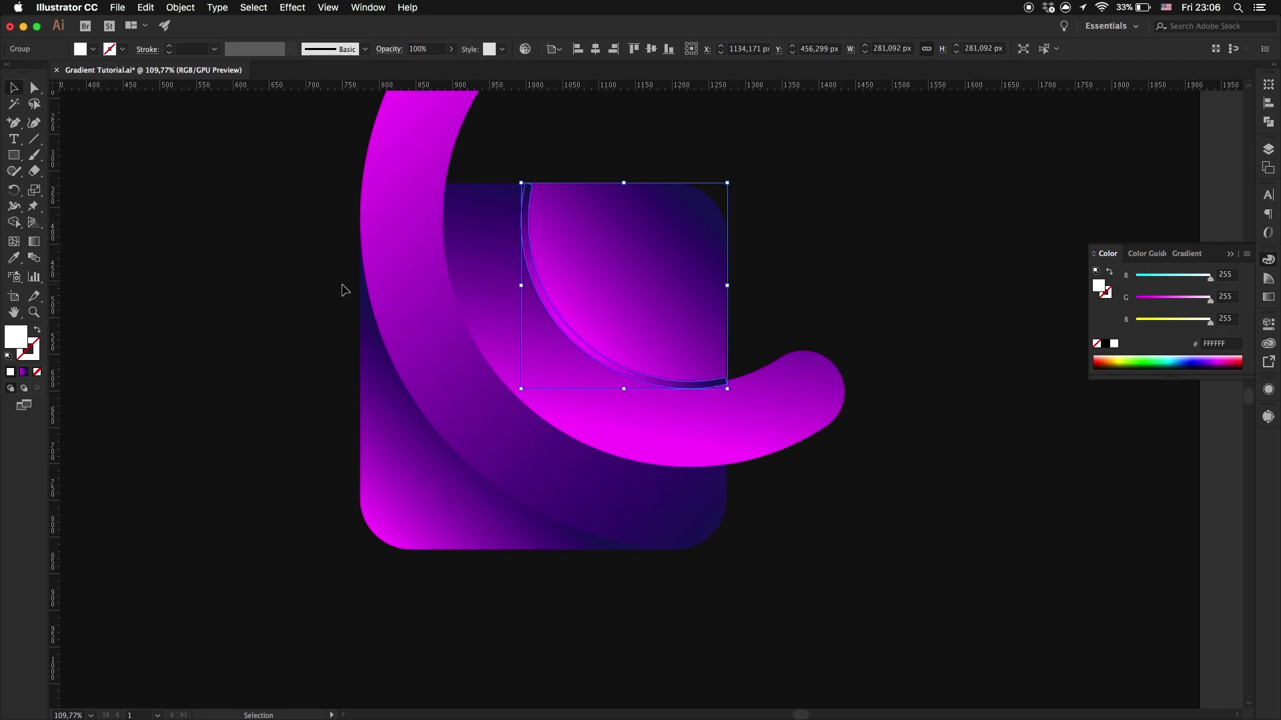
scroll(948, 325, up, 3)
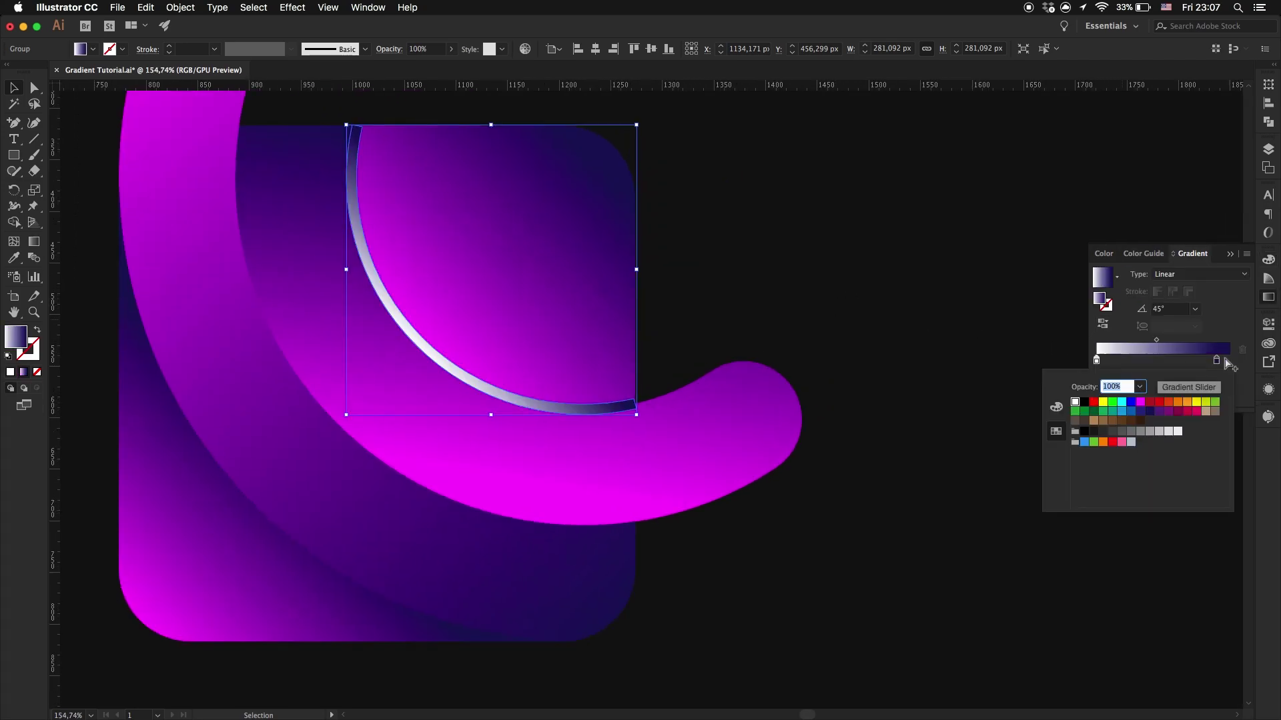
click(1234, 367)
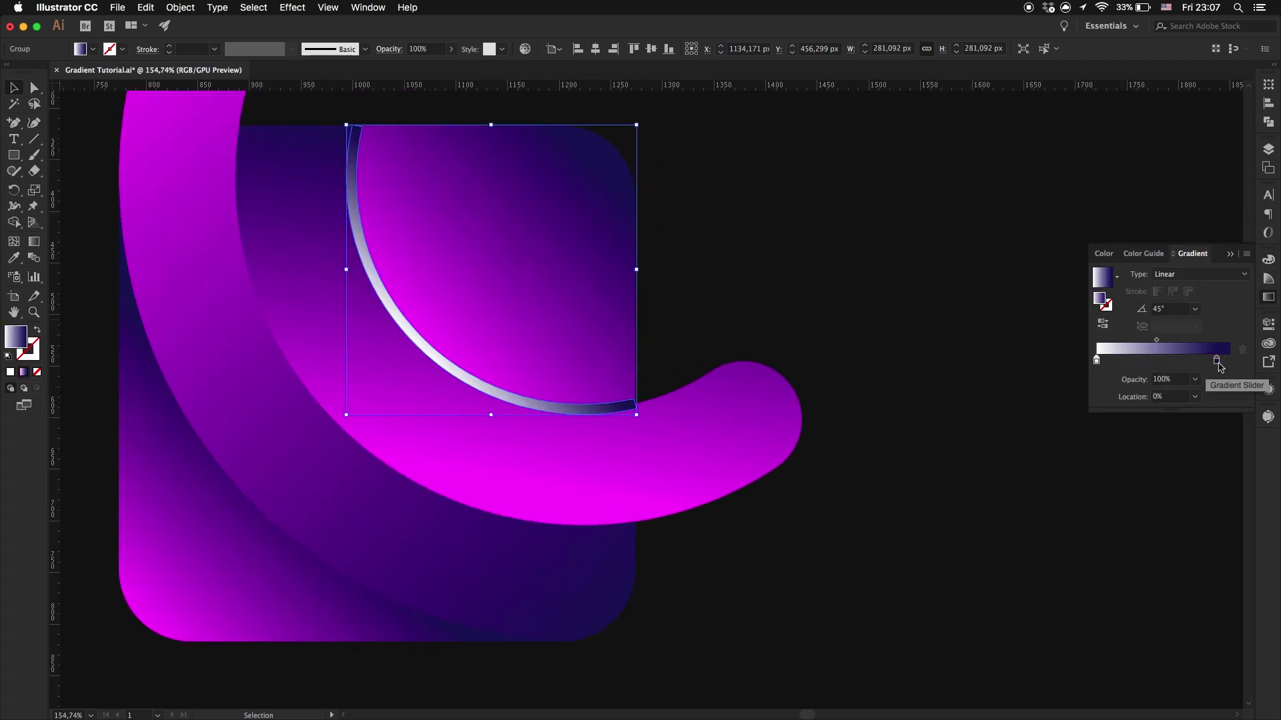
double_click(1216, 361)
click(1076, 402)
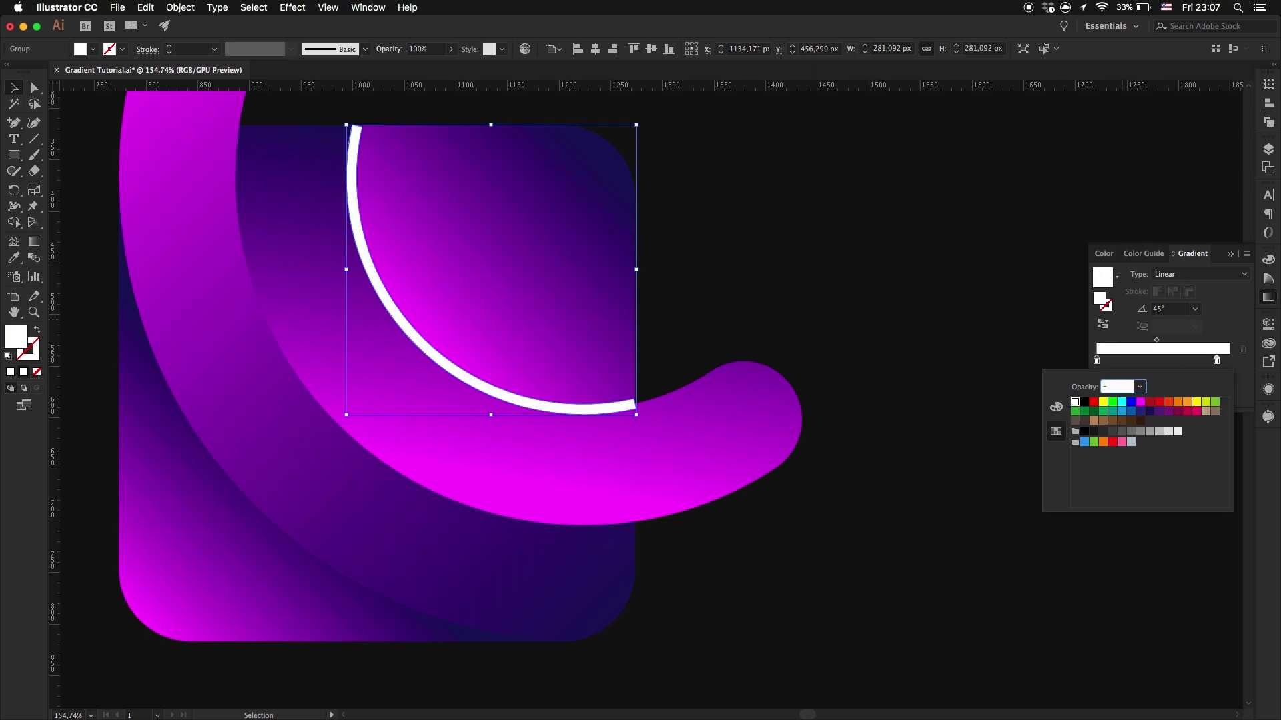
Step: Set the end stop of the arc's white gradient to 0% opacity and move it to location 100%
text(0)
key(Return)
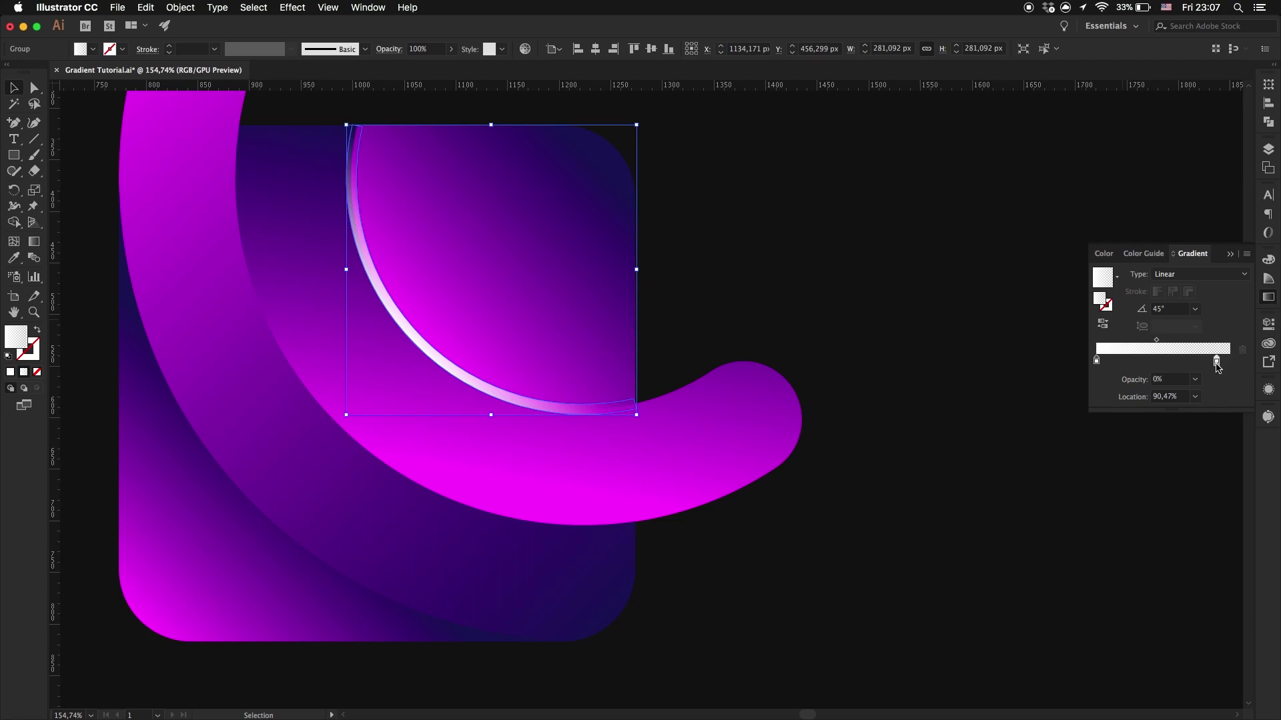
drag(1217, 367, 1250, 368)
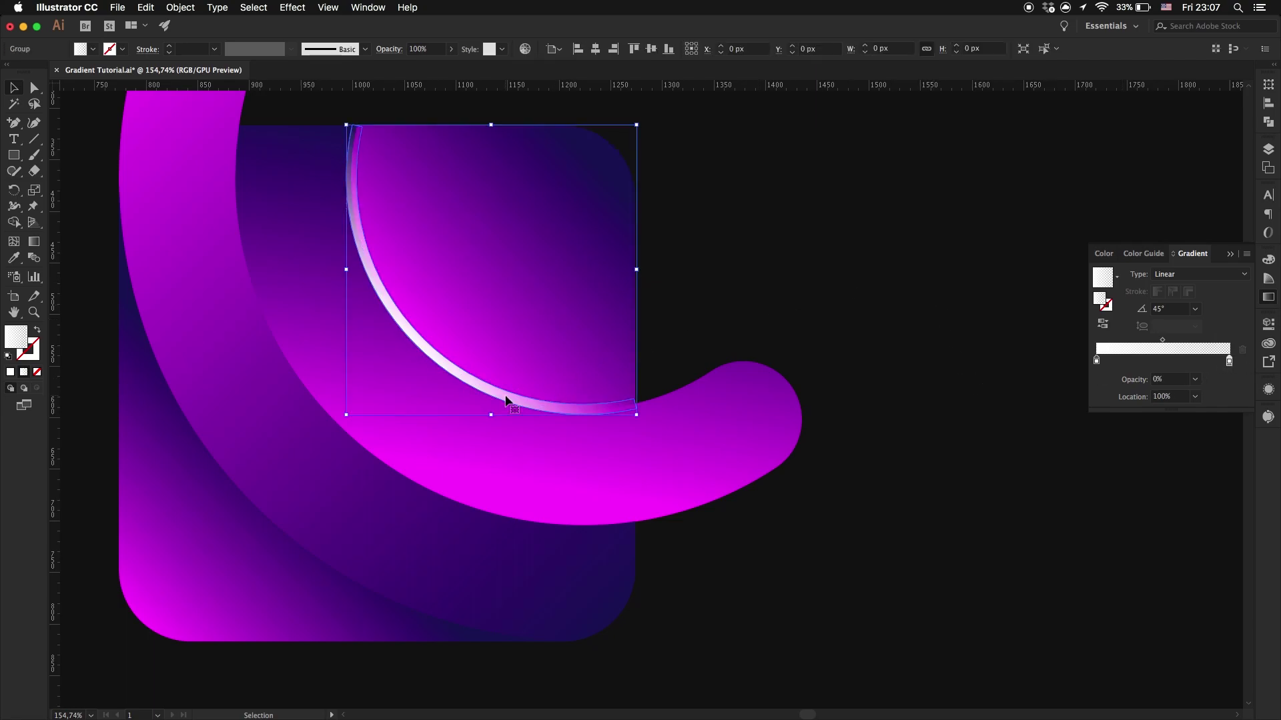
click(689, 338)
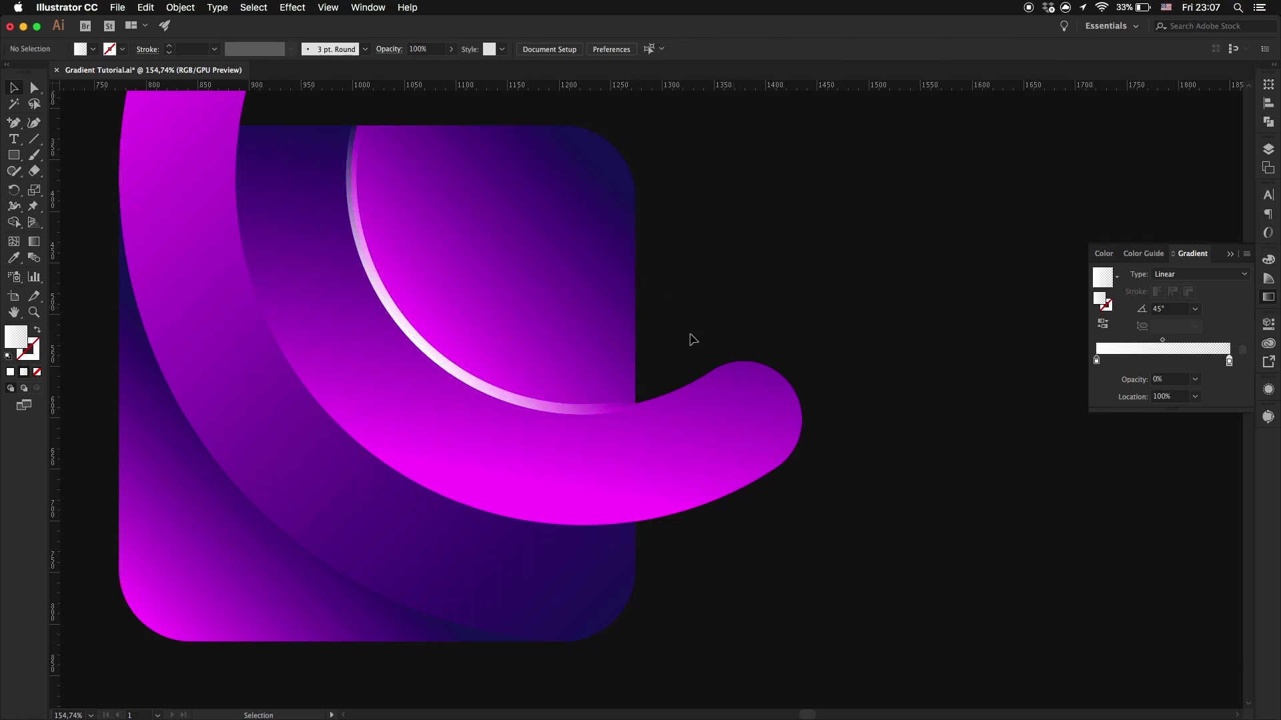
Step: Set the opacity of the white highlight arc on the upper-right shape to 50%
click(572, 414)
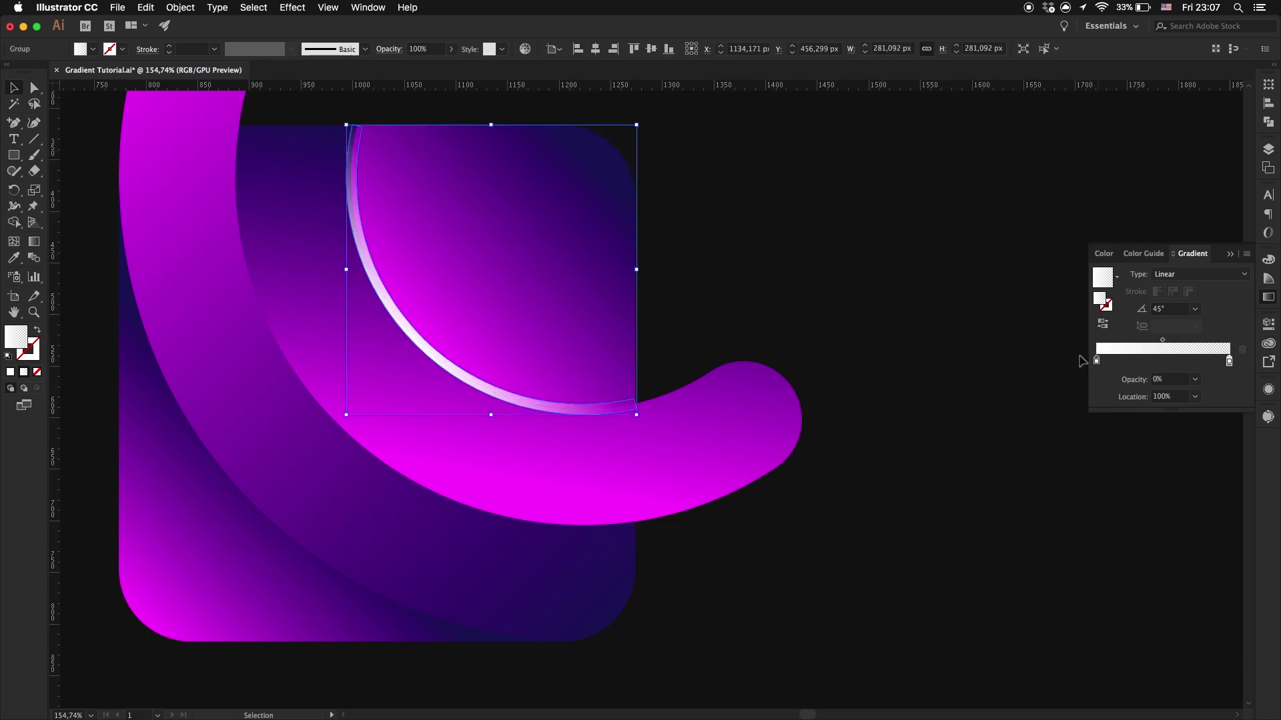
click(424, 49)
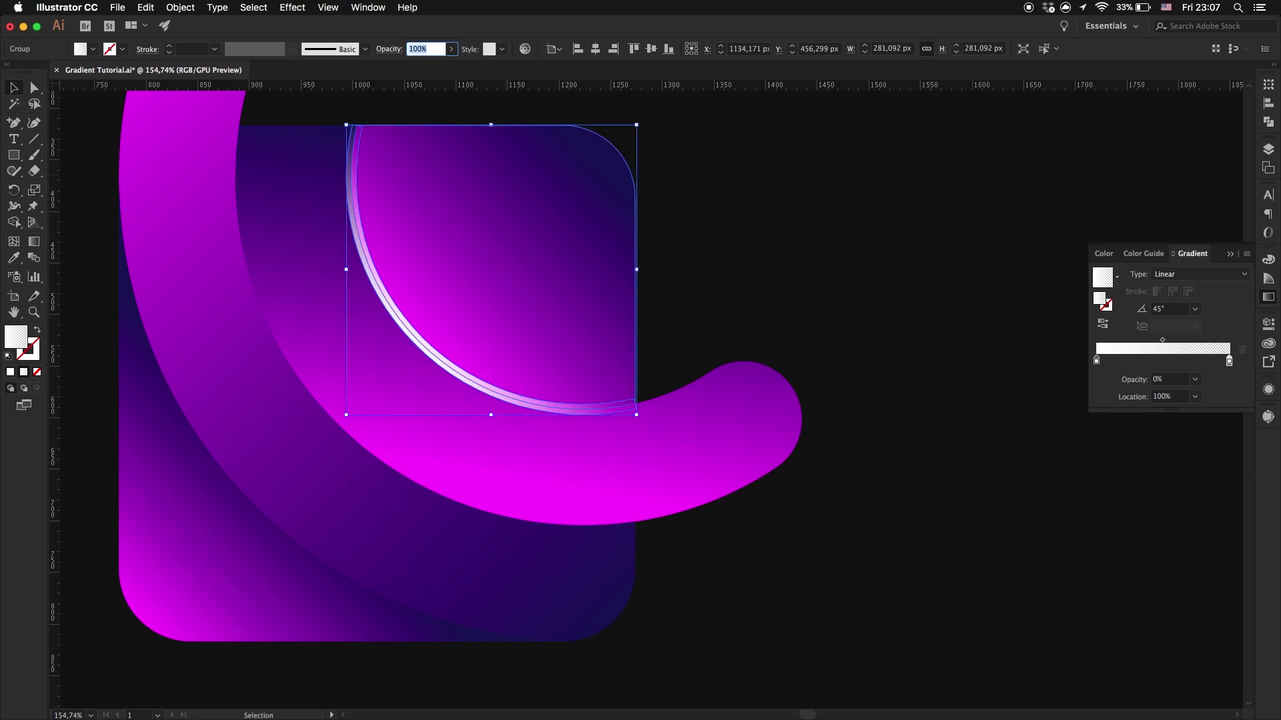
click(700, 304)
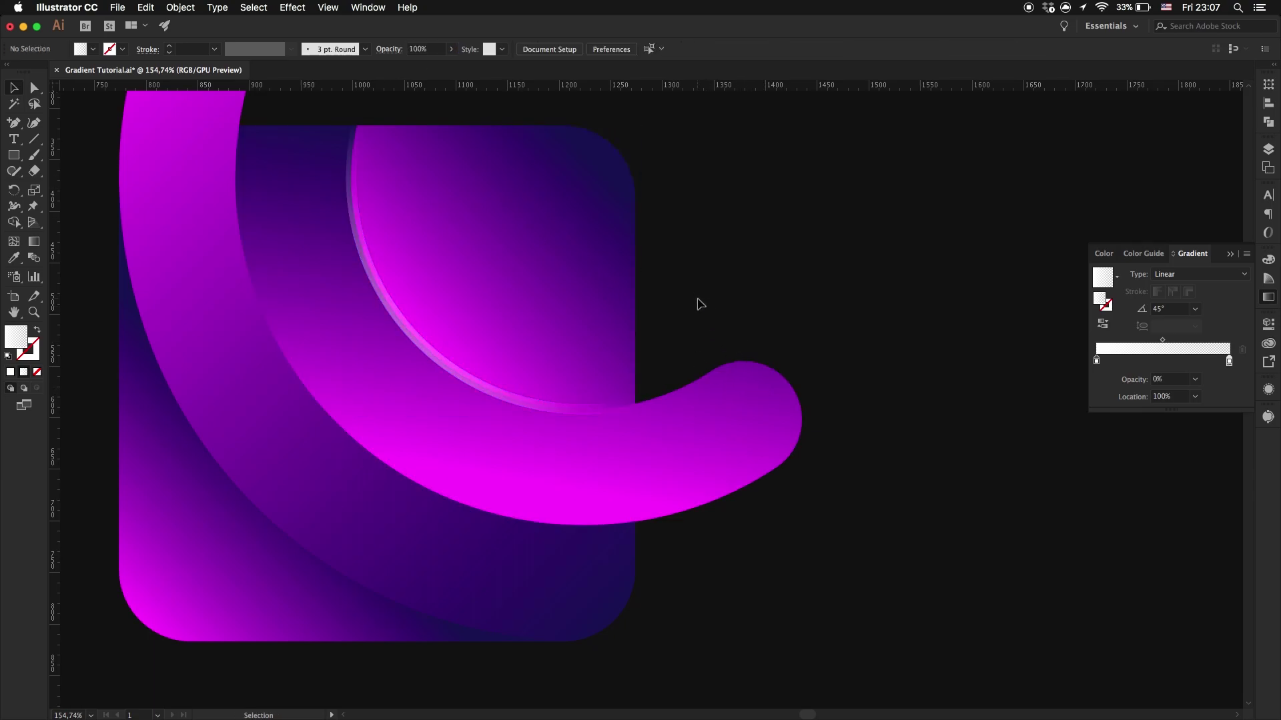
scroll(699, 304, down, 1)
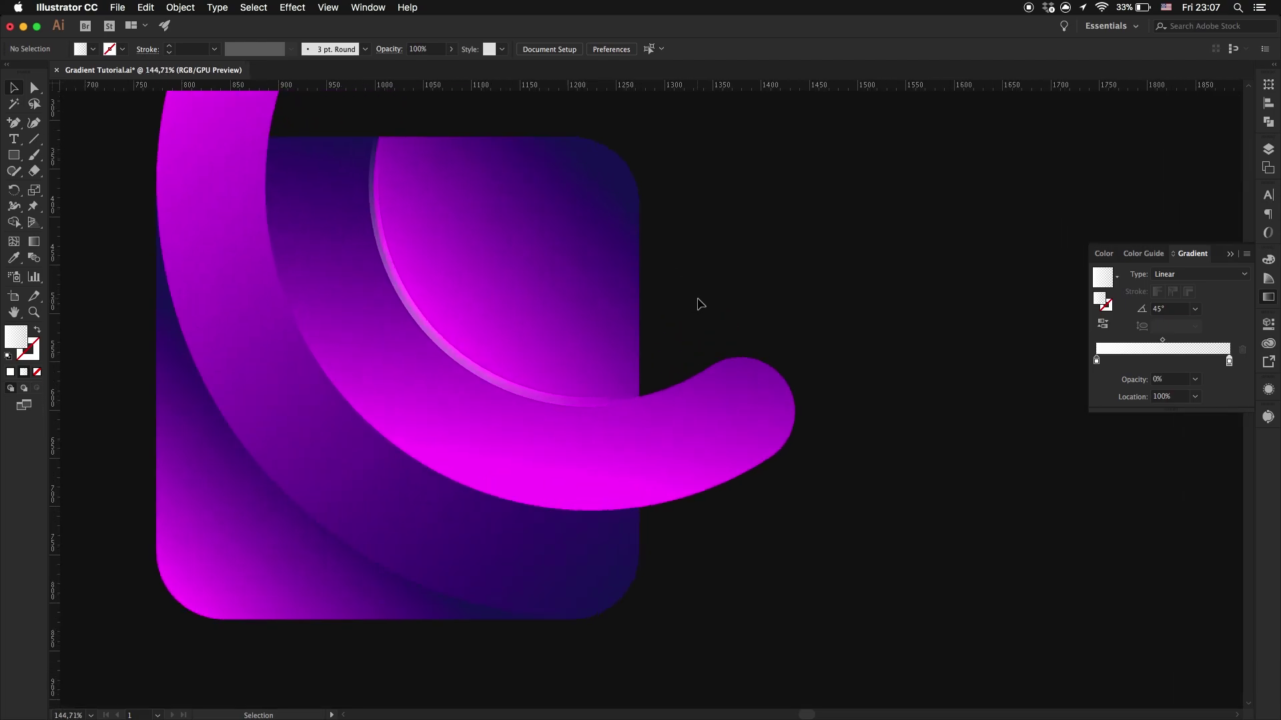
scroll(707, 308, up, 1)
Step: Try a lower opacity on the upper-right shape's highlight arc and undo the change
click(470, 385)
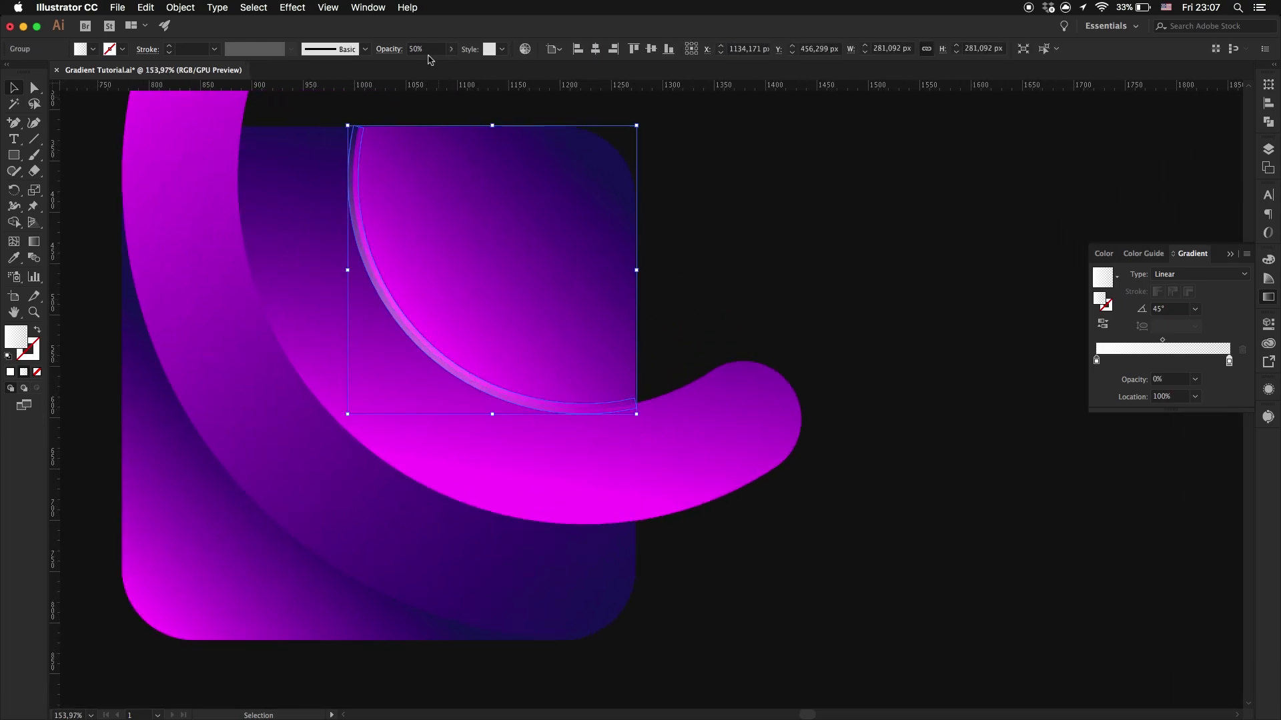
click(434, 49)
key(Return)
click(858, 260)
scroll(858, 260, left, 3)
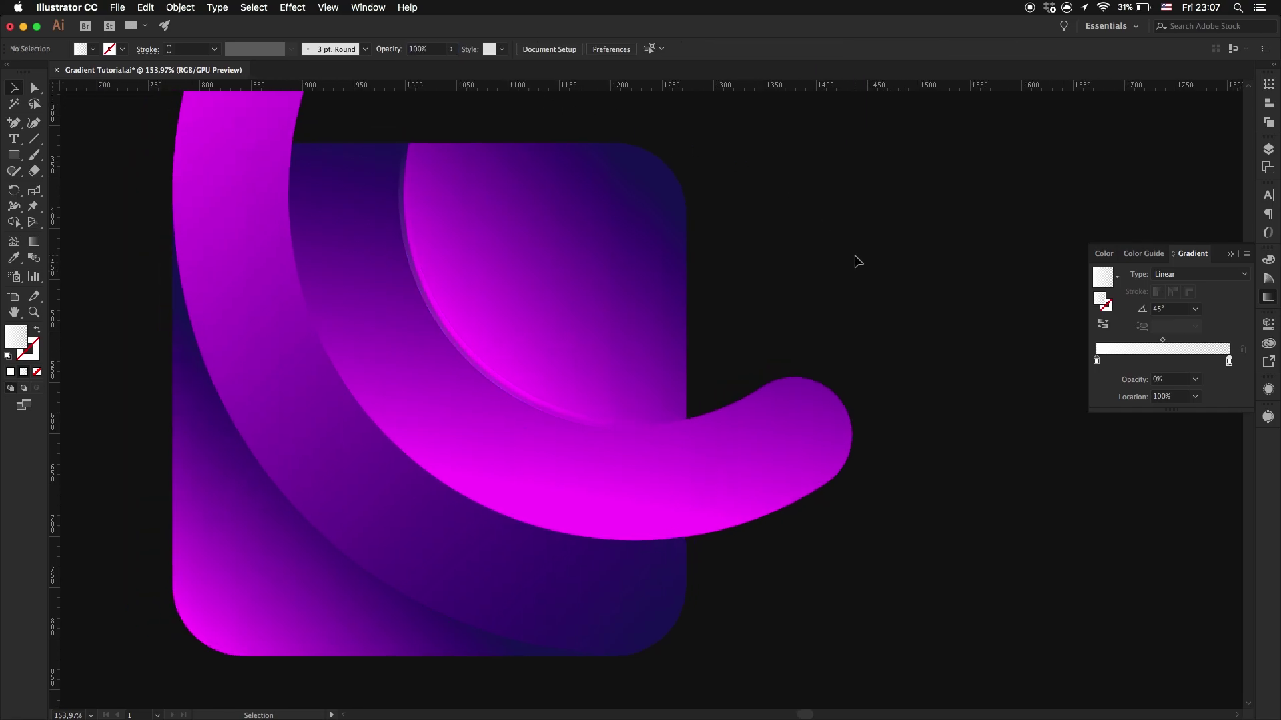
key(super+z)
click(825, 265)
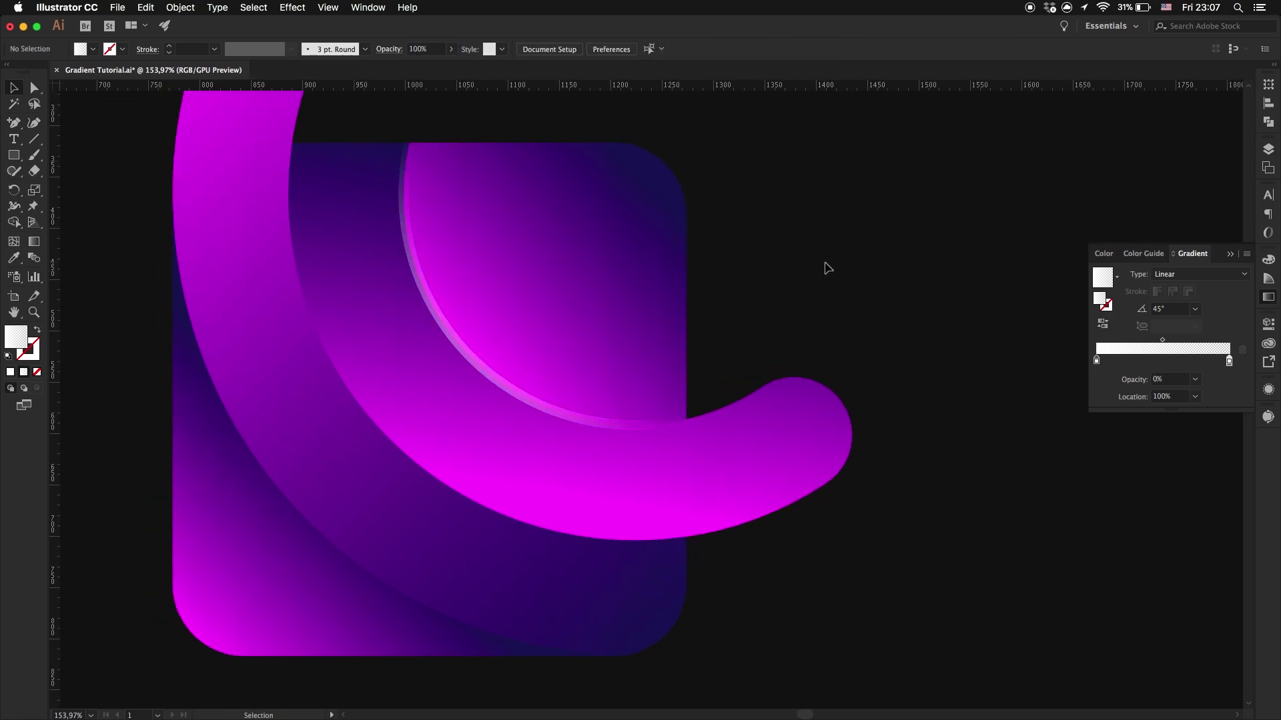
click(491, 371)
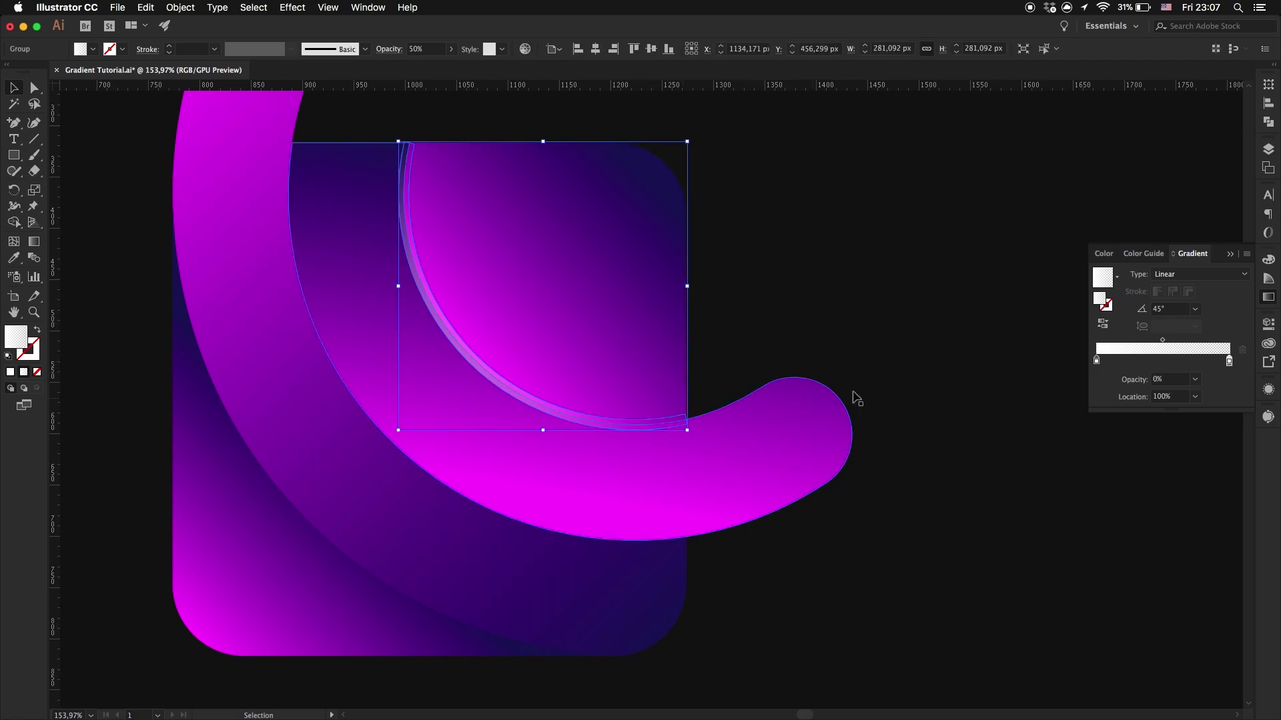
scroll(852, 398, down, 2)
click(861, 274)
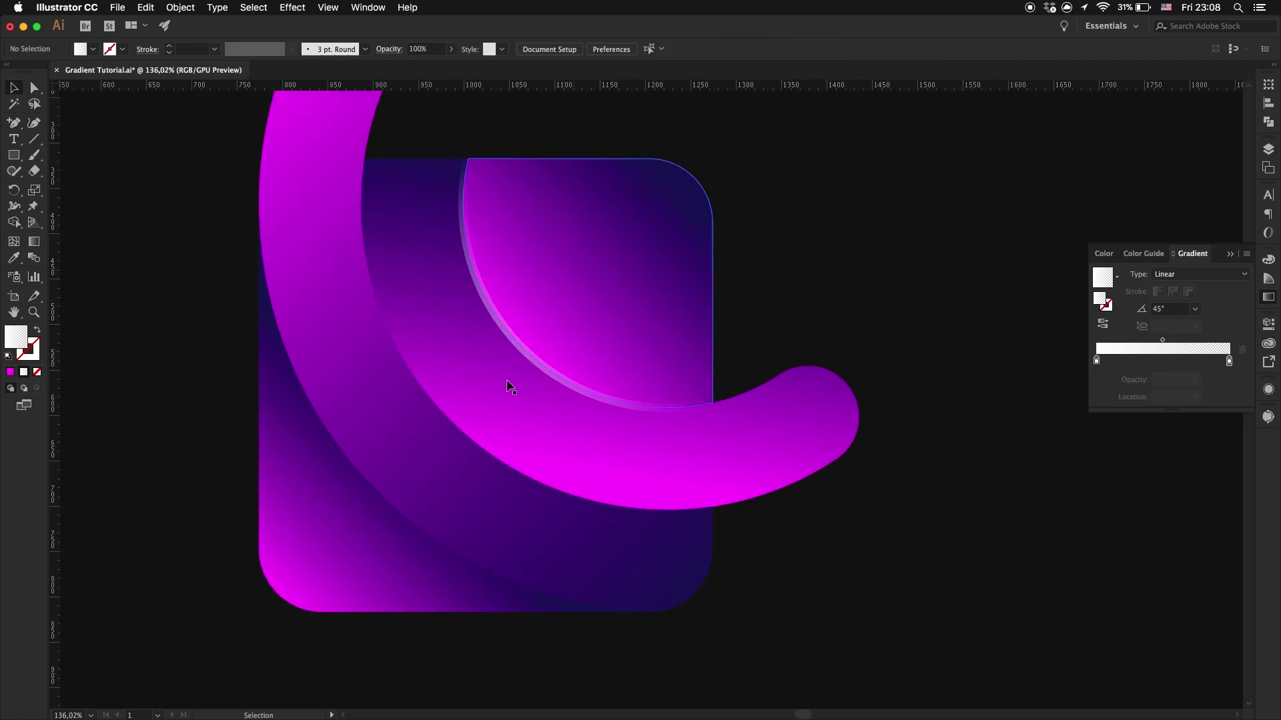
Step: Copy the curve segments along the outer band's inner edge, where it meets the middle band, and paste them in front
key(a)
click(450, 421)
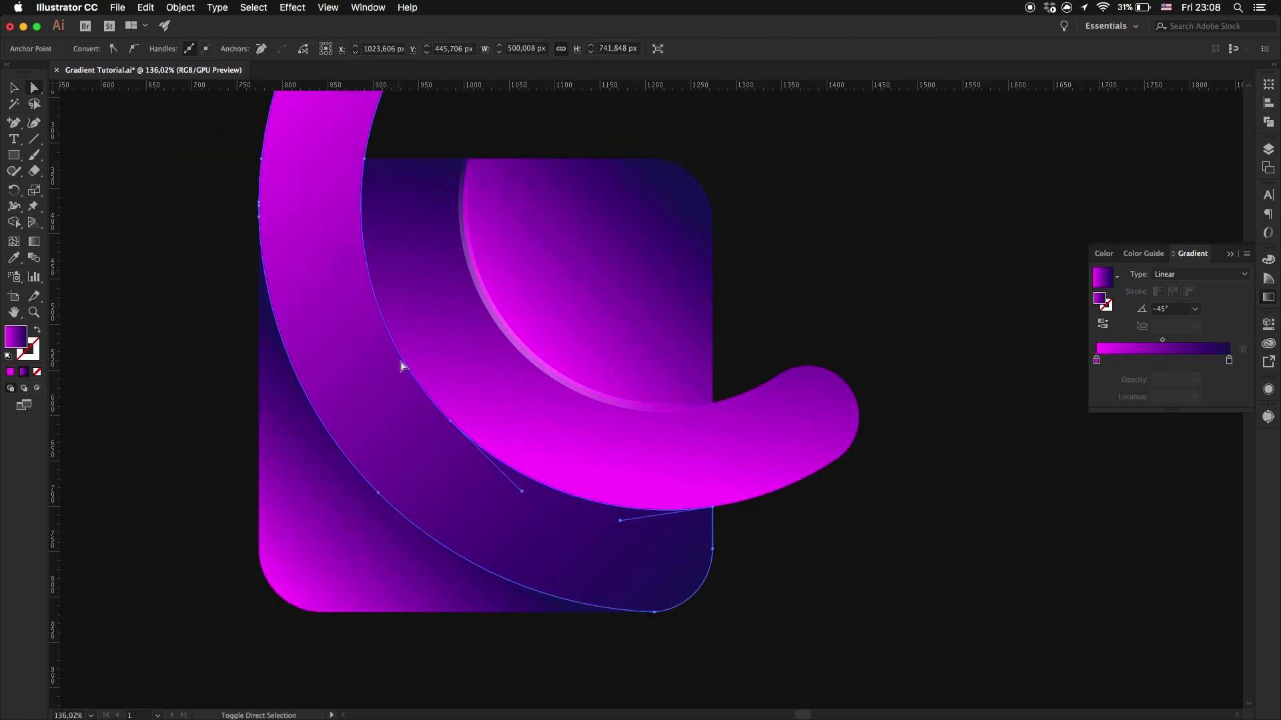
click(419, 387)
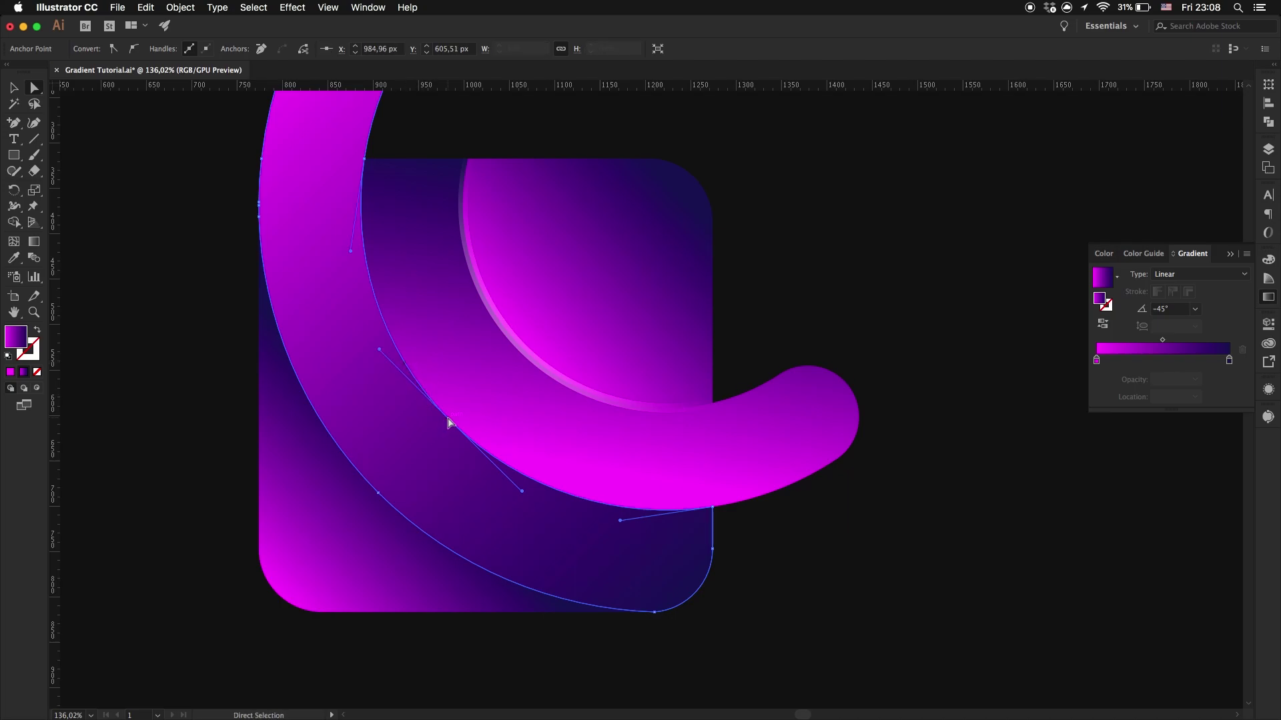
key(super+c)
key(super+f)
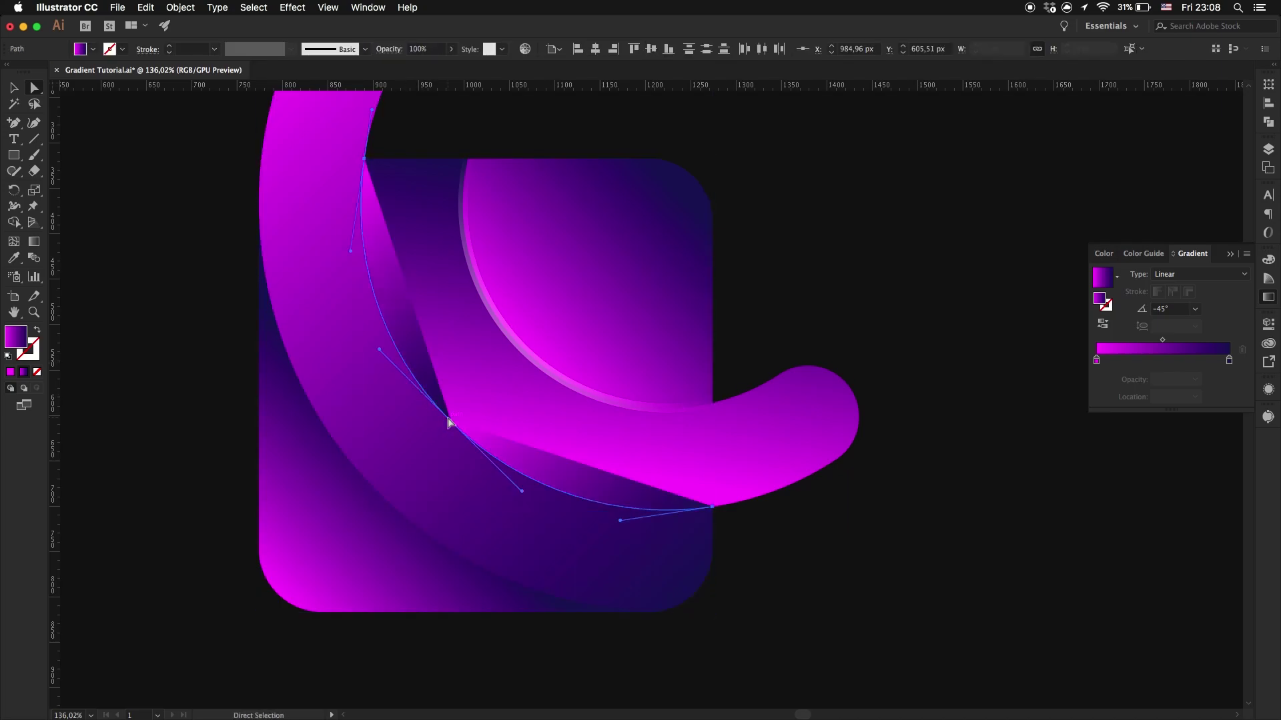
Step: Move the pasted curve segments 500 px right, clear of the artwork, and join them at their shared middle anchor
key(shift+Right)
key(shift+Right)
key(shift+Right)
key(shift+Right)
key(shift+Right)
key(shift+Right)
key(shift+Right)
key(shift+Right)
key(shift+Right)
key(shift+Right)
key(shift+Right)
key(shift+Right)
key(shift+Right)
key(shift+Right)
key(shift+Right)
key(shift+Right)
key(shift+Right)
key(shift+Right)
key(shift+Right)
key(shift+Right)
key(shift+Right)
key(shift+Right)
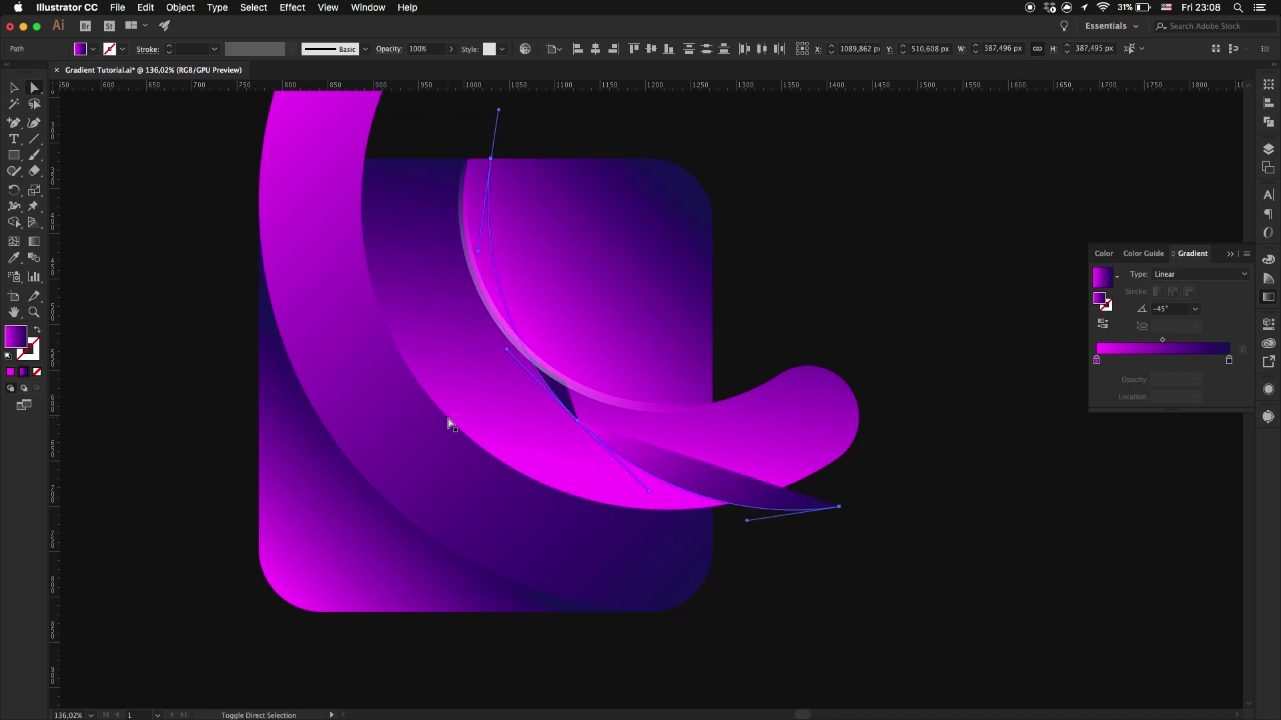
key(shift+Right)
key(shift+Right)
key(shift+Right)
key(shift+Right)
key(shift+Right)
key(shift+Right)
key(shift+Right)
key(shift+Right)
key(shift+Right)
key(shift+Right)
key(shift+Right)
key(shift+Right)
key(shift+Right)
key(shift+Right)
key(shift+Right)
key(shift+Right)
key(shift+Right)
key(shift+Right)
key(shift+Right)
key(shift+Right)
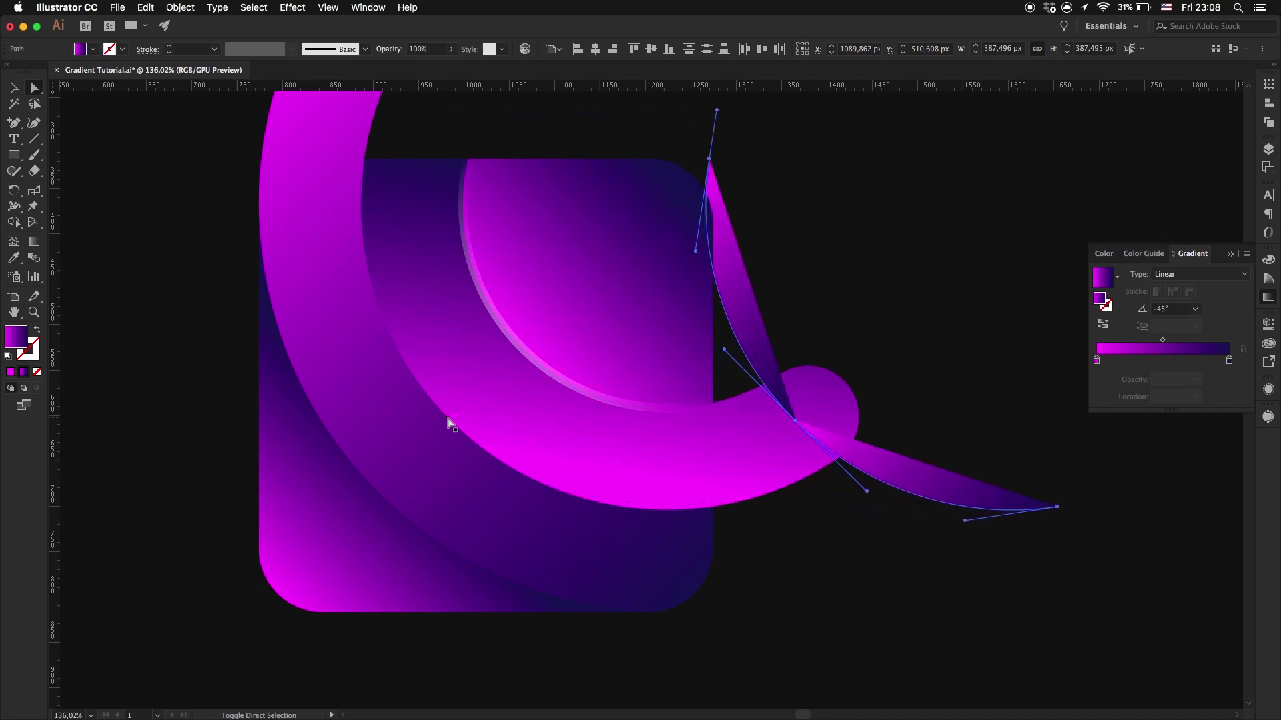
click(896, 497)
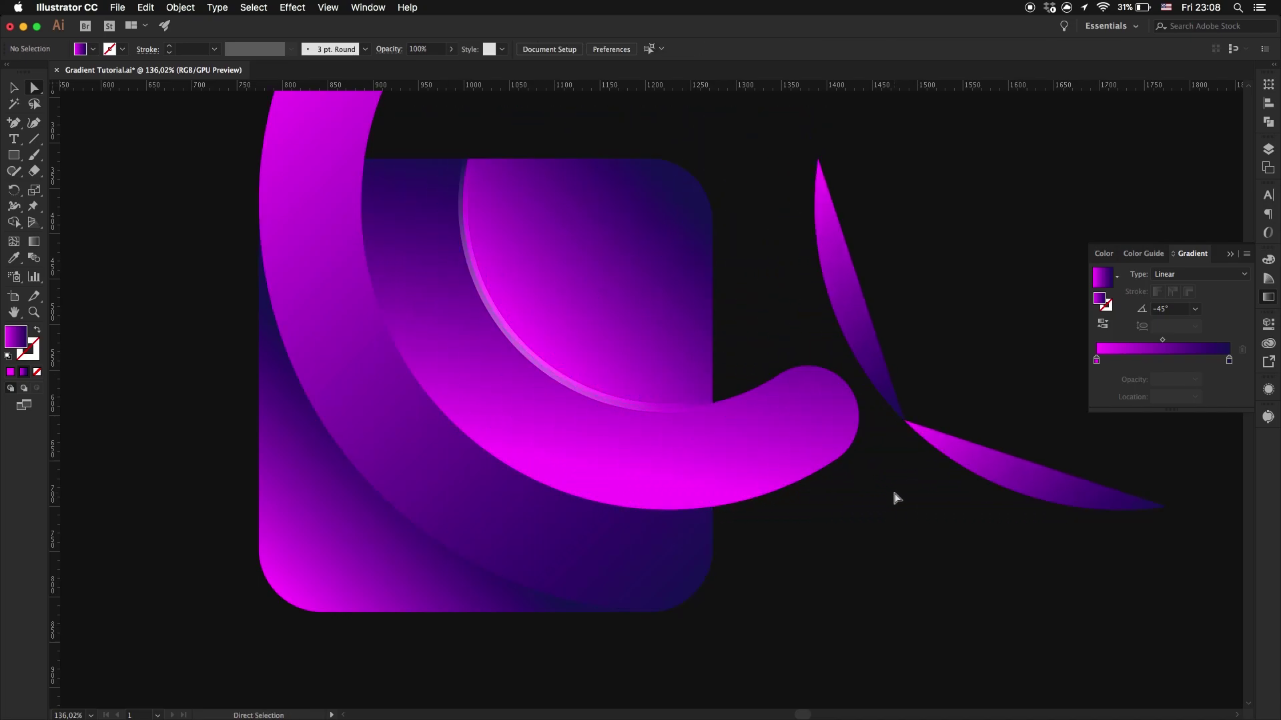
drag(927, 408, 925, 407)
right_click(920, 420)
click(947, 516)
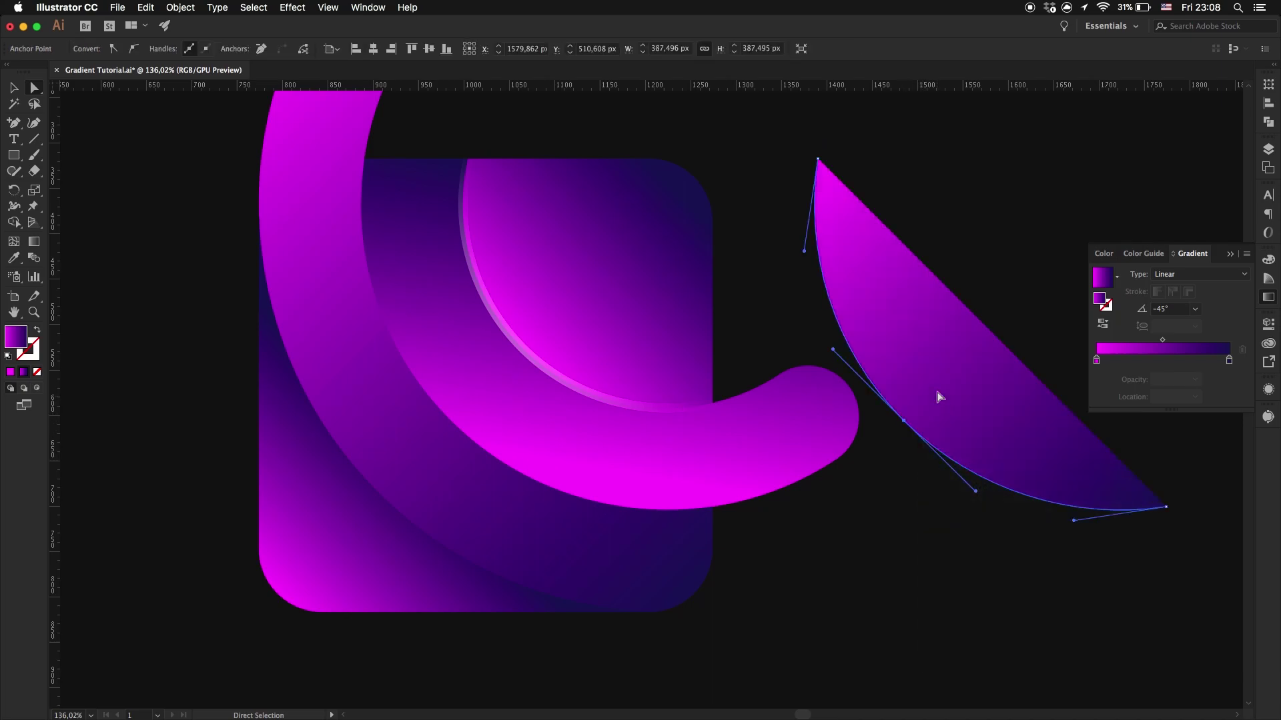
Step: Give the joined curve the existing highlight's white gradient as a 10 pt stroke without fill, and move it onto the edge between the bands
key(i)
click(567, 371)
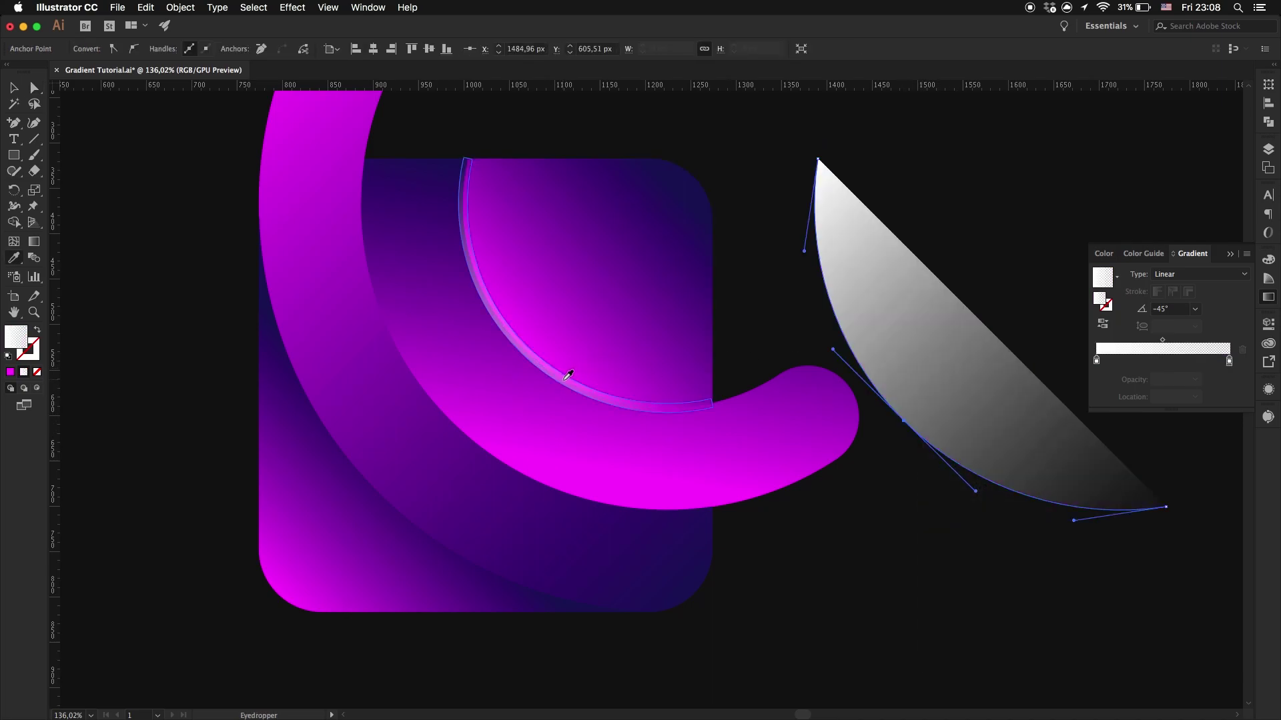
key(v)
click(36, 331)
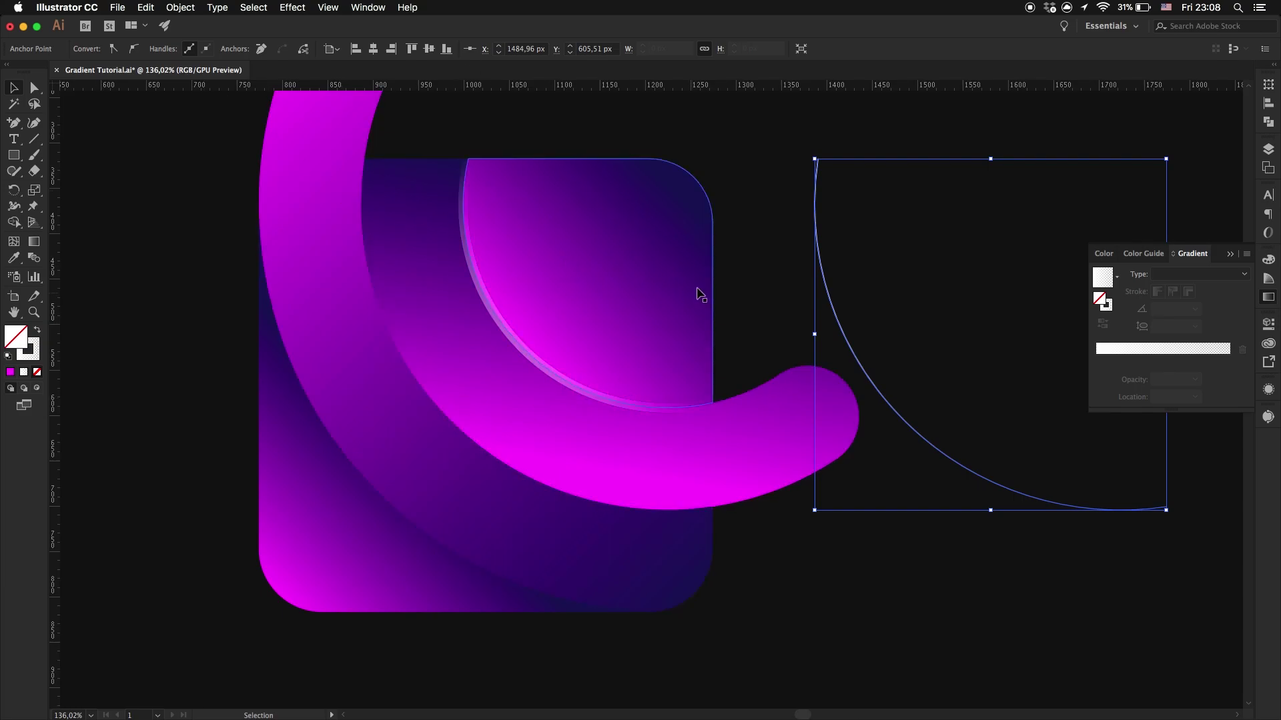
shift+click(169, 45)
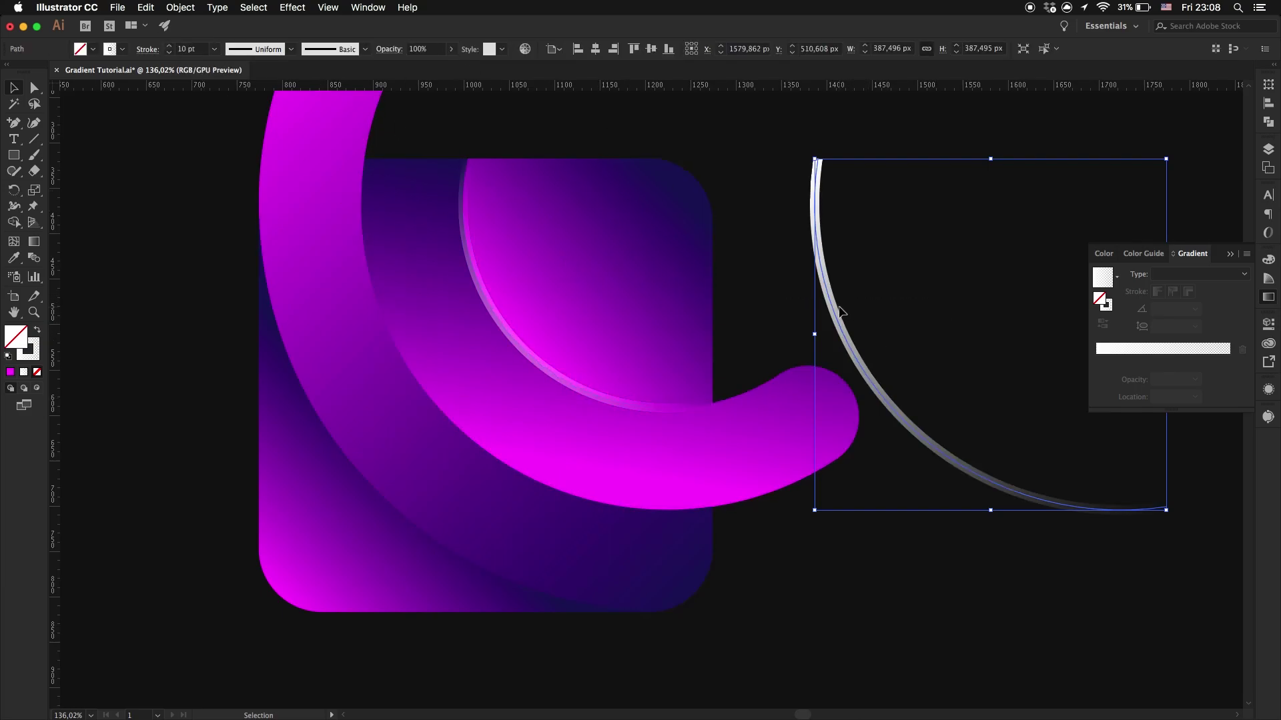
drag(817, 159, 364, 166)
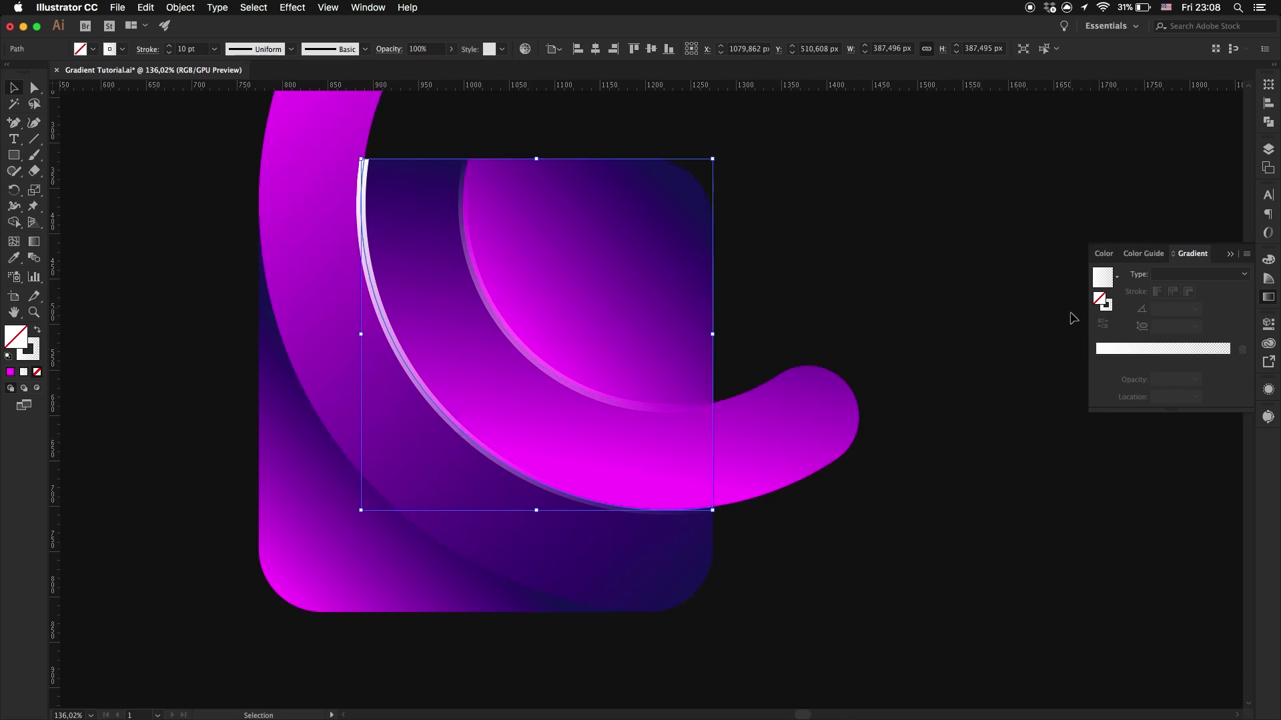
Step: Apply the white gradient along the curve's stroke at a 45° angle with a 10 pt weight
click(37, 331)
click(37, 331)
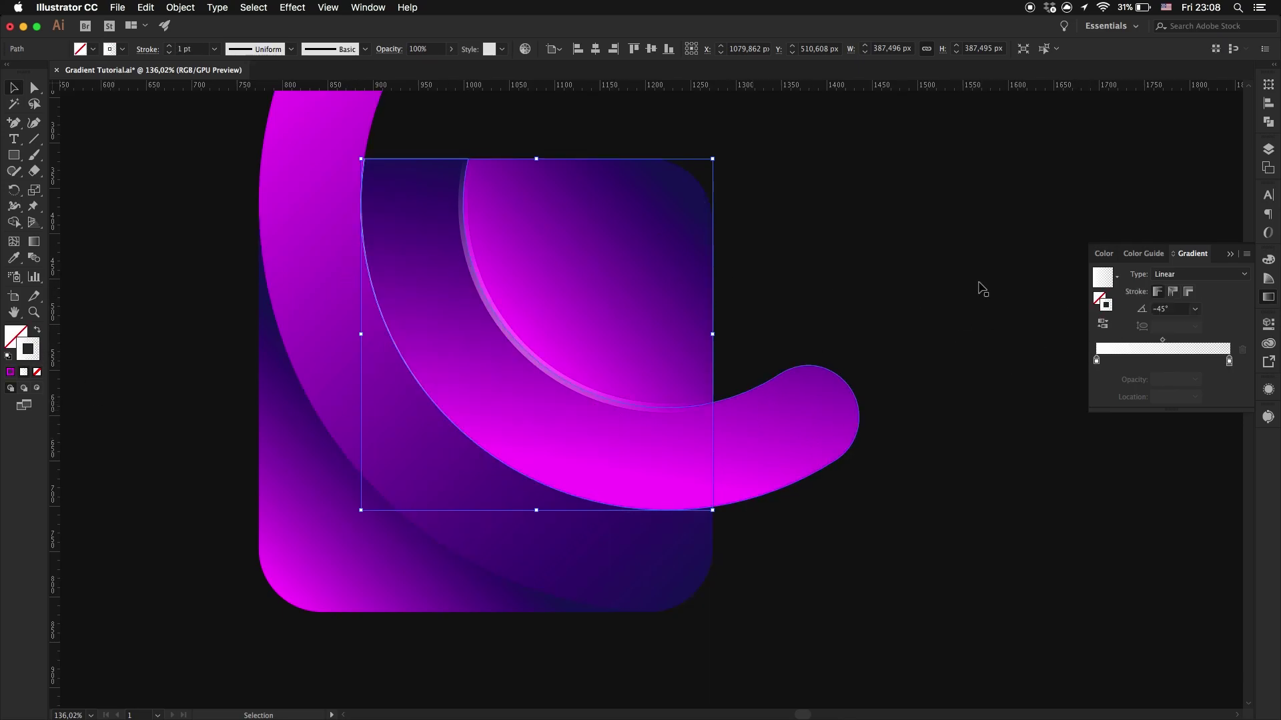
click(1178, 312)
text(45)
key(Return)
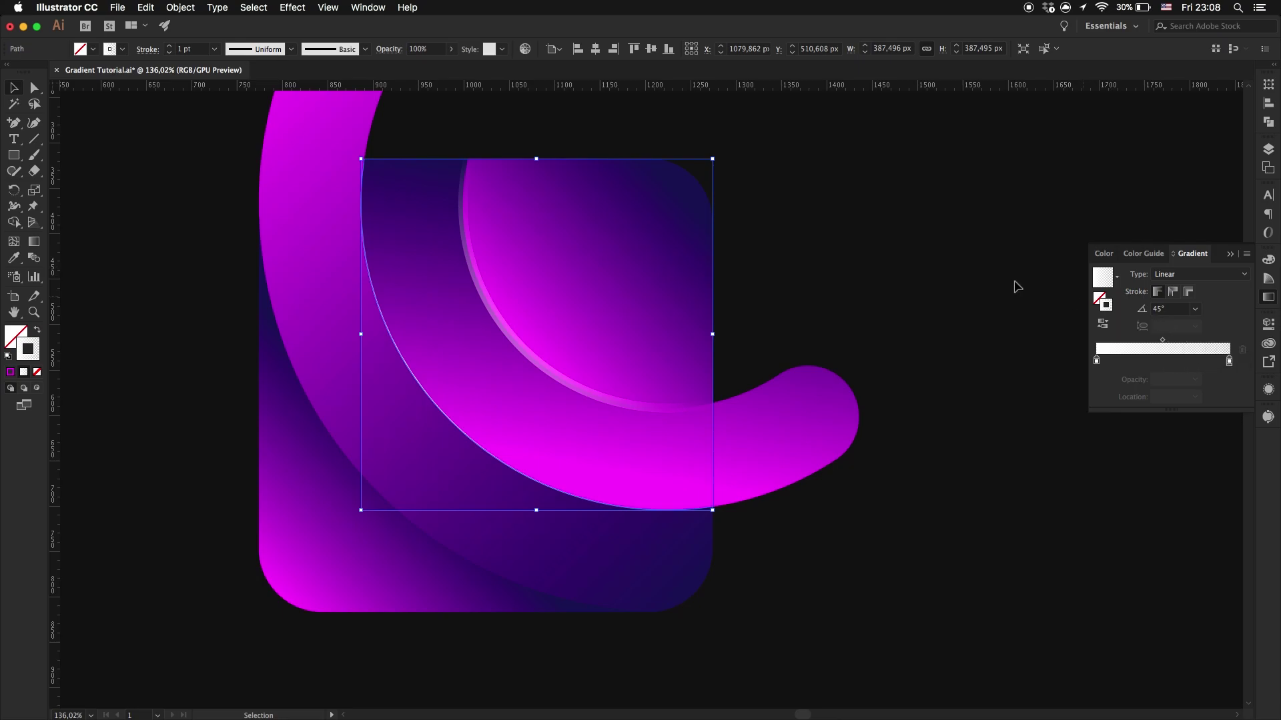
shift+click(169, 45)
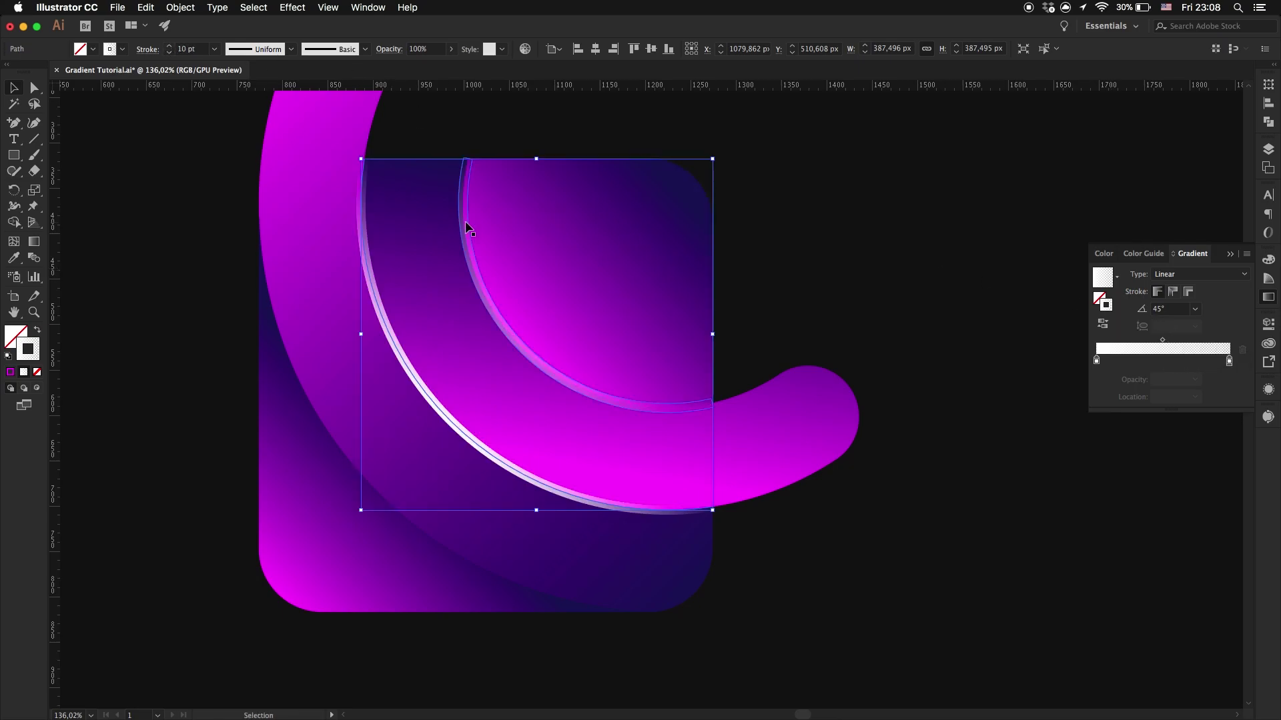
Step: Set the opacity of the white curve between the two bands to 50%
click(427, 49)
text(50)
key(Return)
click(809, 337)
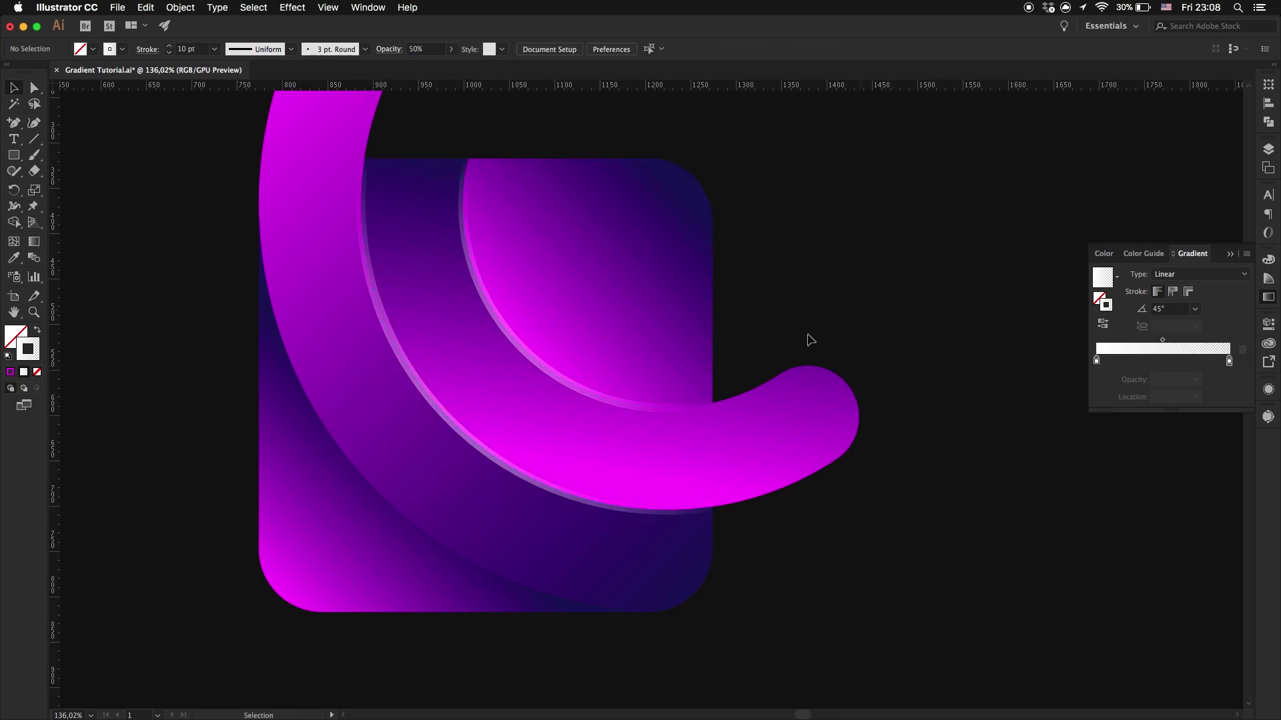
Step: Copy the curve segments along the lower-left shape's curved edge and paste them in front
key(a)
click(412, 522)
click(378, 493)
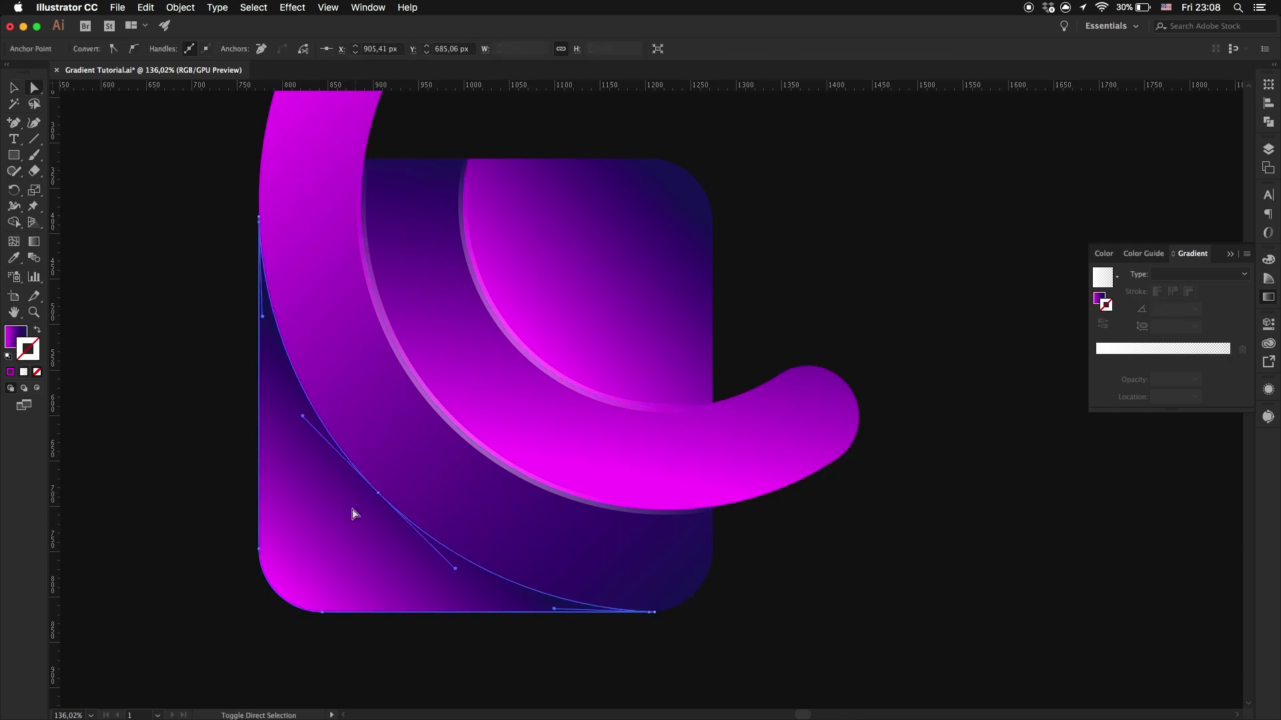
key(super+c)
key(super+f)
Step: Move the pasted curve segments 230 px left of their original place
key(shift+Left)
key(shift+Left)
key(shift+Left)
key(shift+Left)
key(shift+Left)
key(shift+Left)
key(shift+Left)
key(shift+Left)
key(shift+Left)
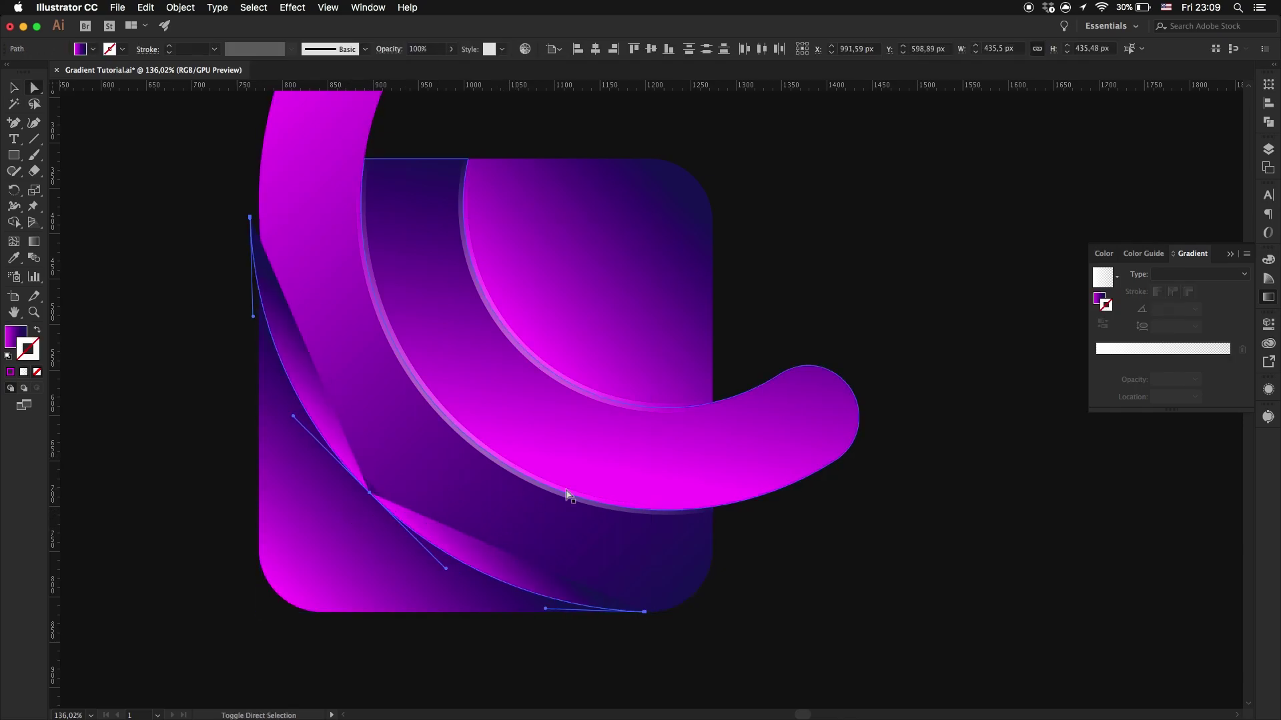
key(shift+Left)
key(shift+Left)
key(shift+Left)
key(shift+Left)
key(shift+Left)
key(shift+Left)
key(shift+Left)
key(shift+Left)
key(shift+Left)
key(shift+Left)
key(shift+Left)
key(shift+Left)
key(shift+Left)
scroll(587, 503, left, 5)
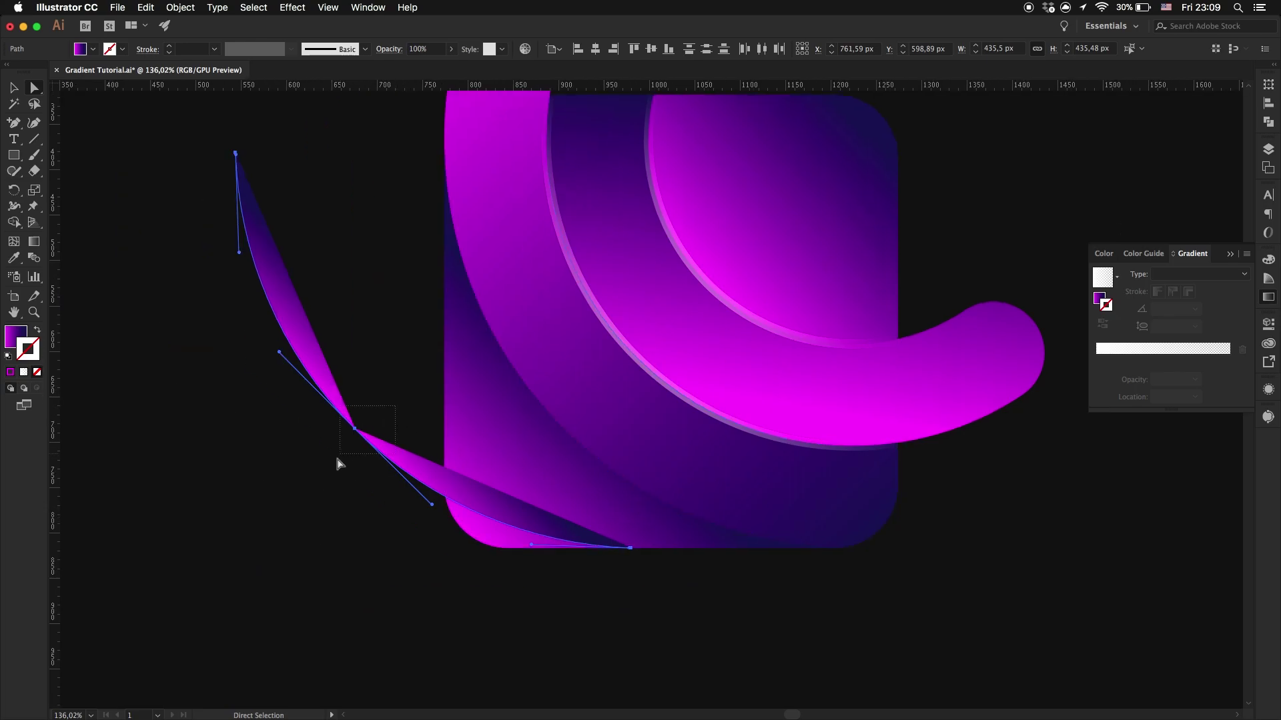
Step: Join the two moved segments into one path and copy the middle highlight's white stroke style onto it
right_click(381, 432)
click(421, 527)
key(i)
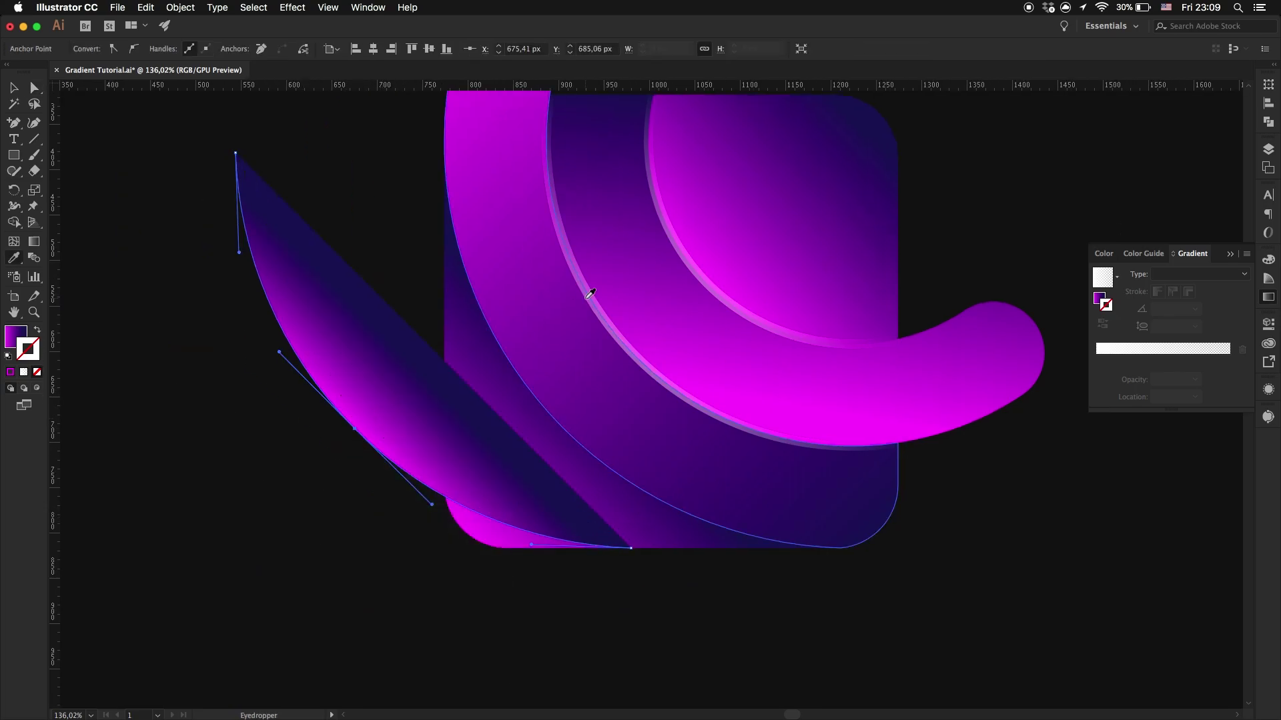
click(594, 293)
key(v)
click(285, 202)
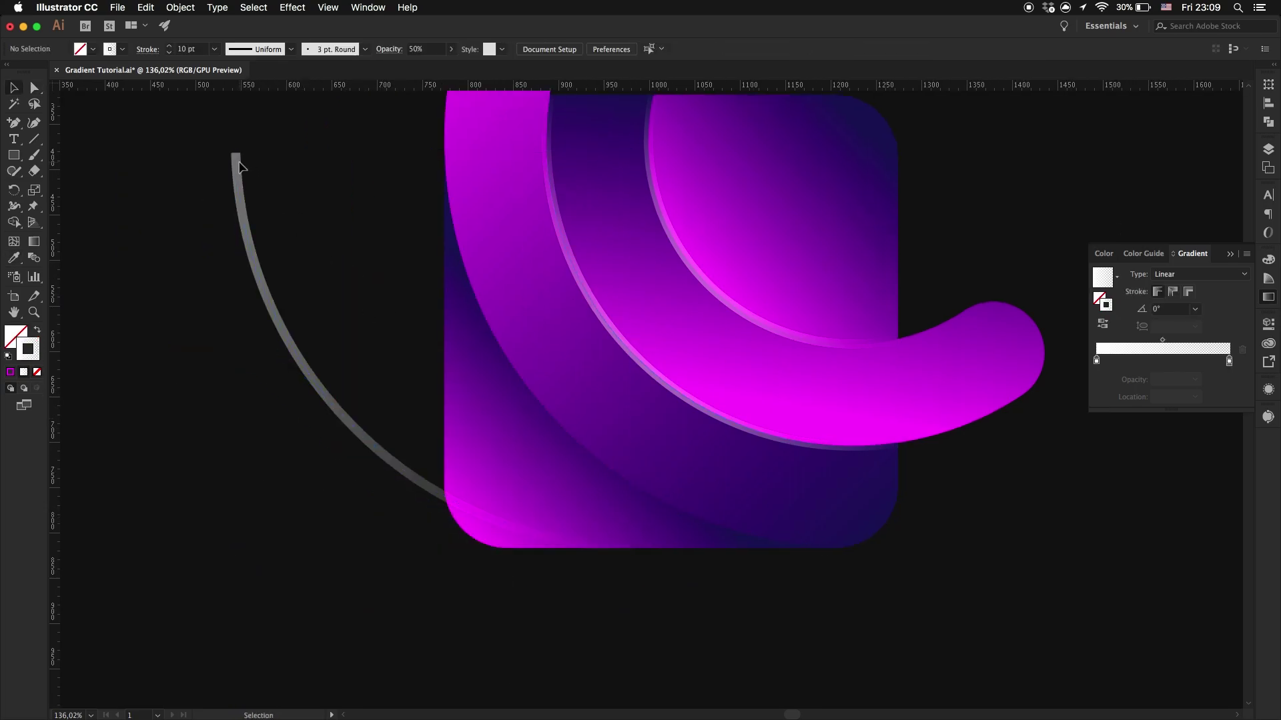
Step: Expand the white stroked highlight between the two bands into a filled shape
scroll(262, 252, up, 3)
scroll(263, 251, right, 2)
click(521, 307)
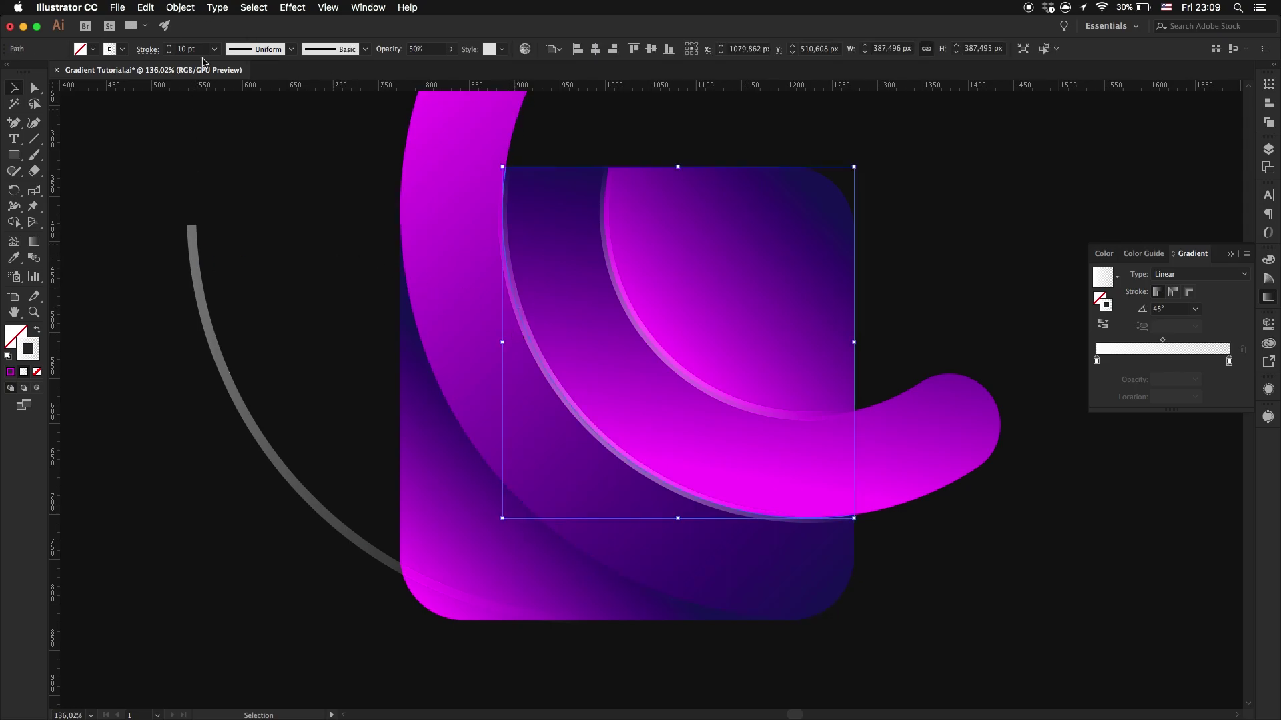
click(180, 7)
click(200, 138)
key(Return)
click(265, 254)
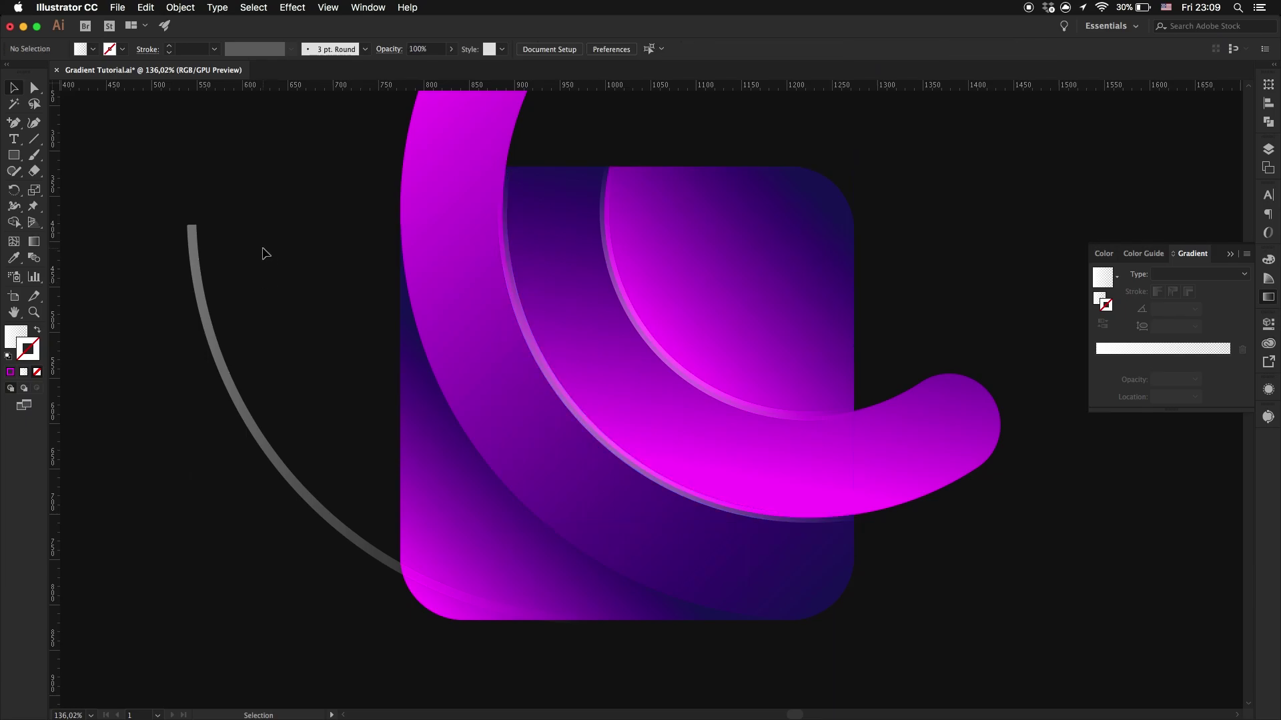
Step: Move the new white curve onto the outer band's lower-left edge and expand it into a filled shape
drag(199, 227, 404, 228)
click(180, 7)
click(197, 138)
key(Return)
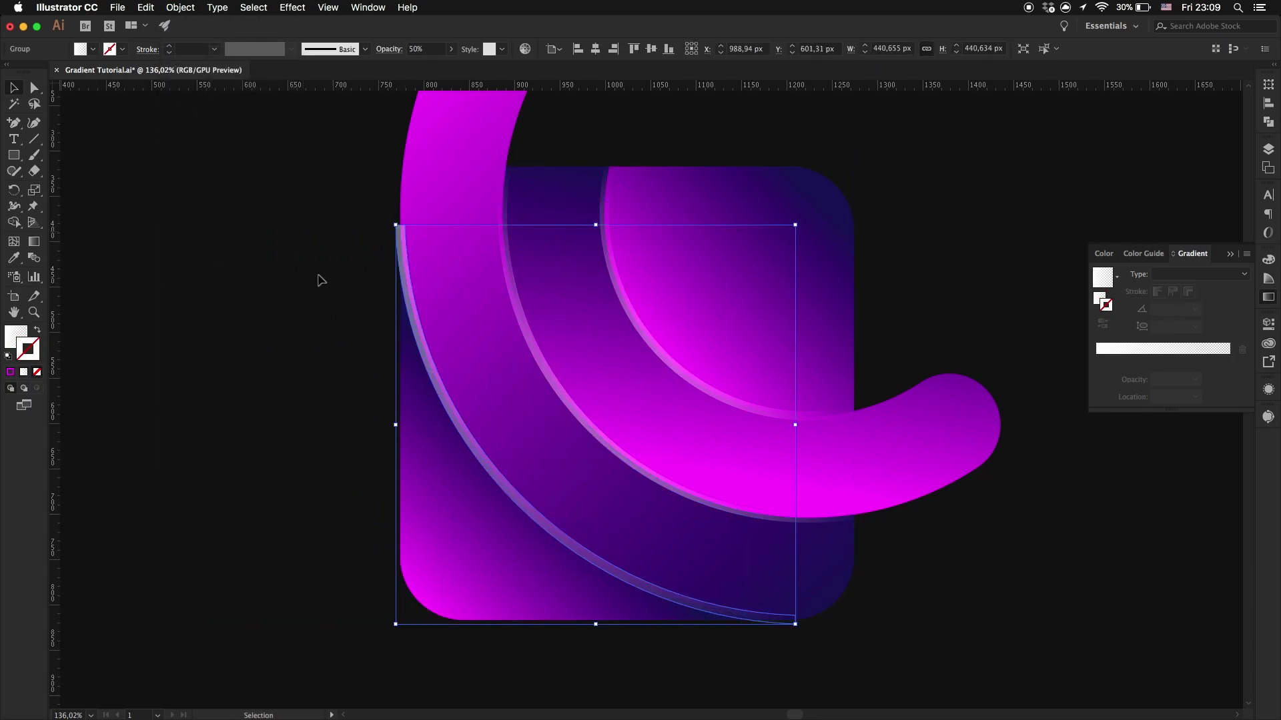
Step: Set the gradient angle of the outer band's expanded highlight to 45°
click(391, 365)
click(438, 379)
key(period)
click(1161, 316)
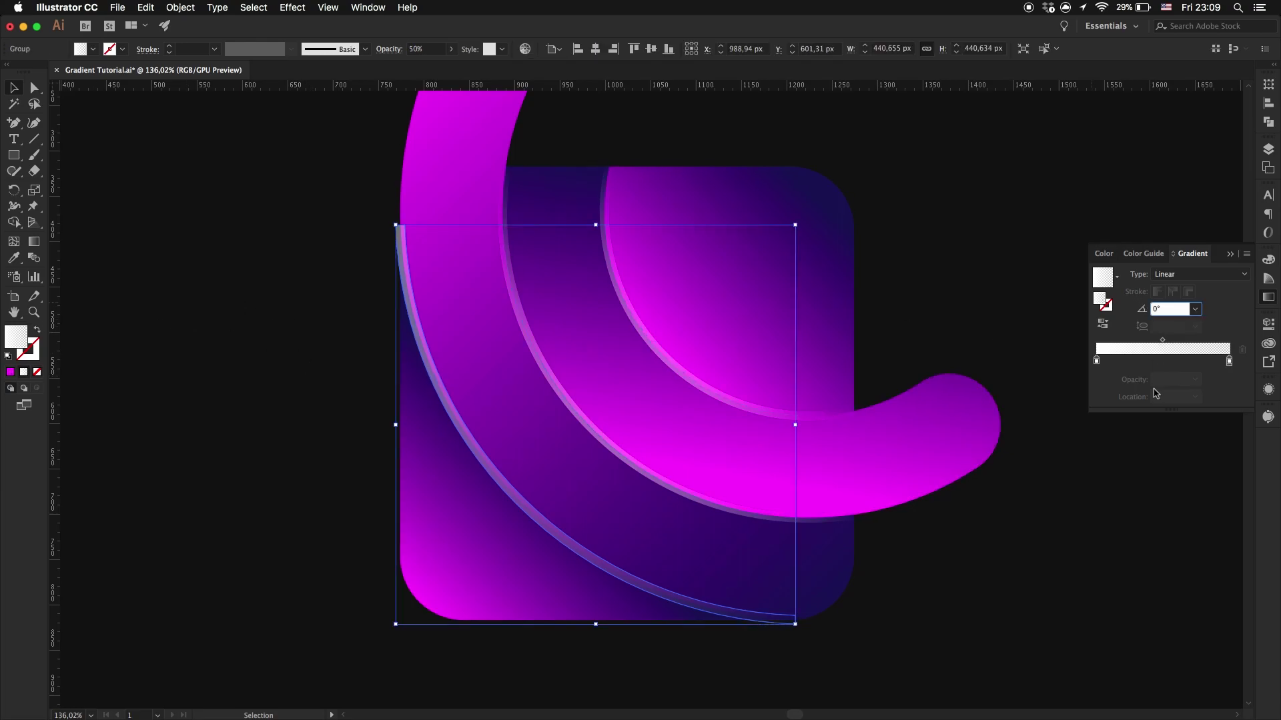
text(45)
key(Return)
click(1033, 271)
scroll(891, 335, down, 1)
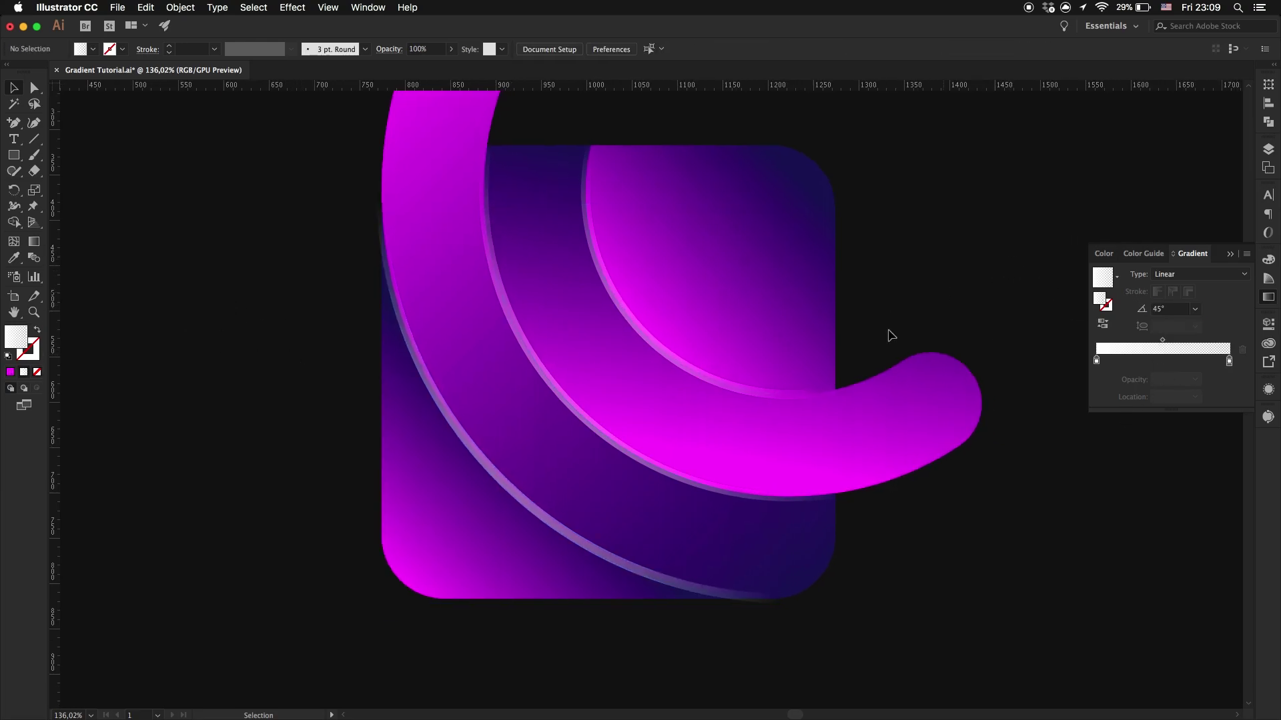
click(572, 543)
click(929, 514)
scroll(947, 501, up, 1)
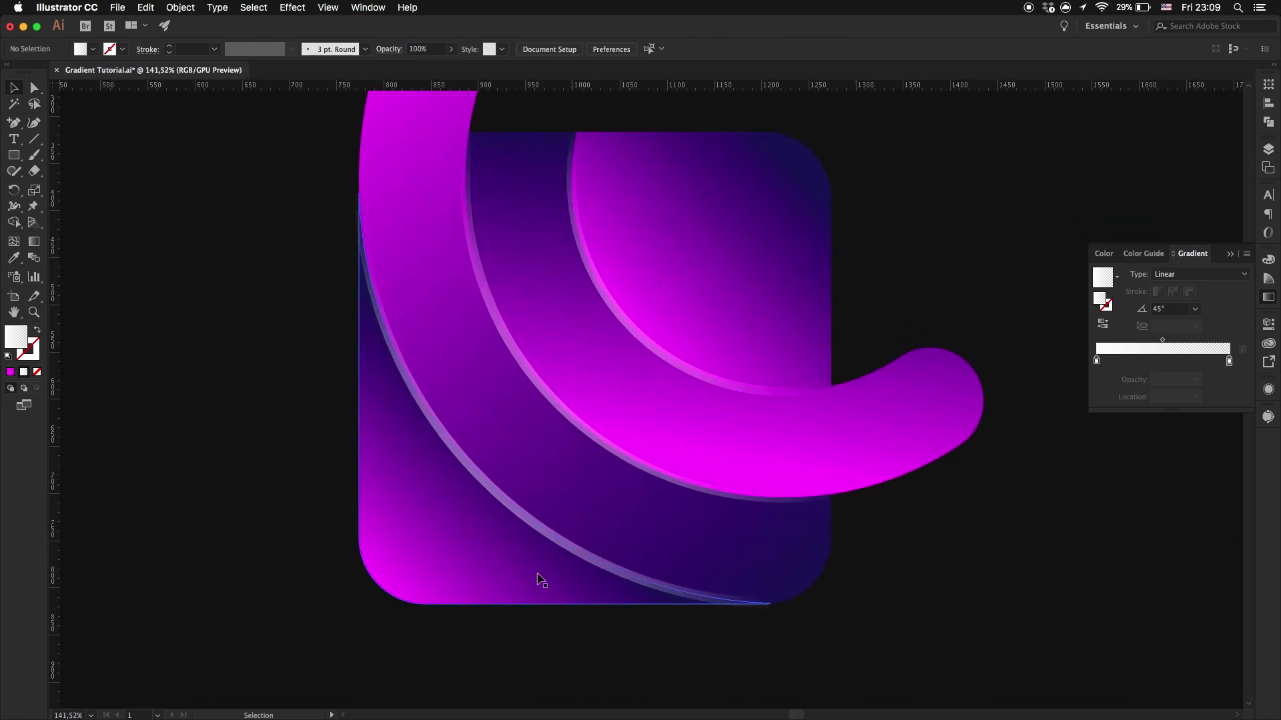
Step: Set the opacity of the outer band's lower-left highlight to 25%
click(581, 557)
click(429, 49)
key(BackSpace)
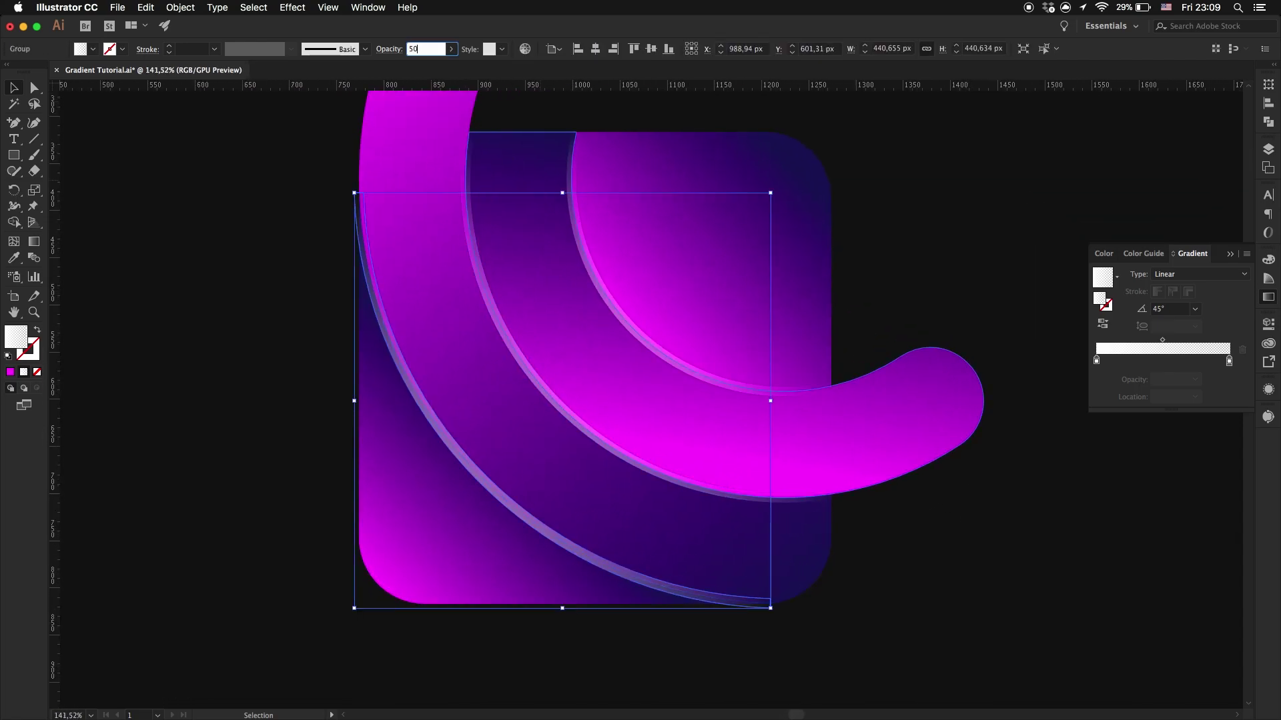
text(25)
key(Return)
click(215, 313)
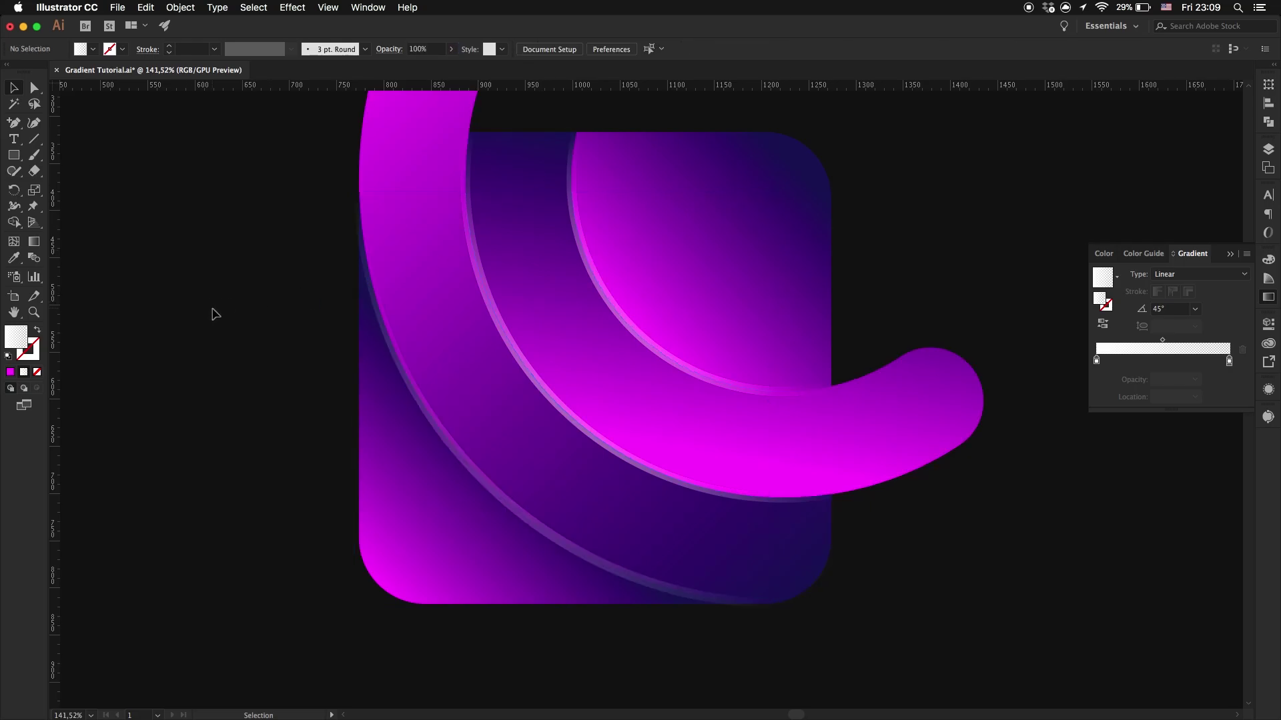
Step: Shift and shrink the outer highlight so that it sits just inside the outer band's lower-left edge
scroll(337, 451, down, 3)
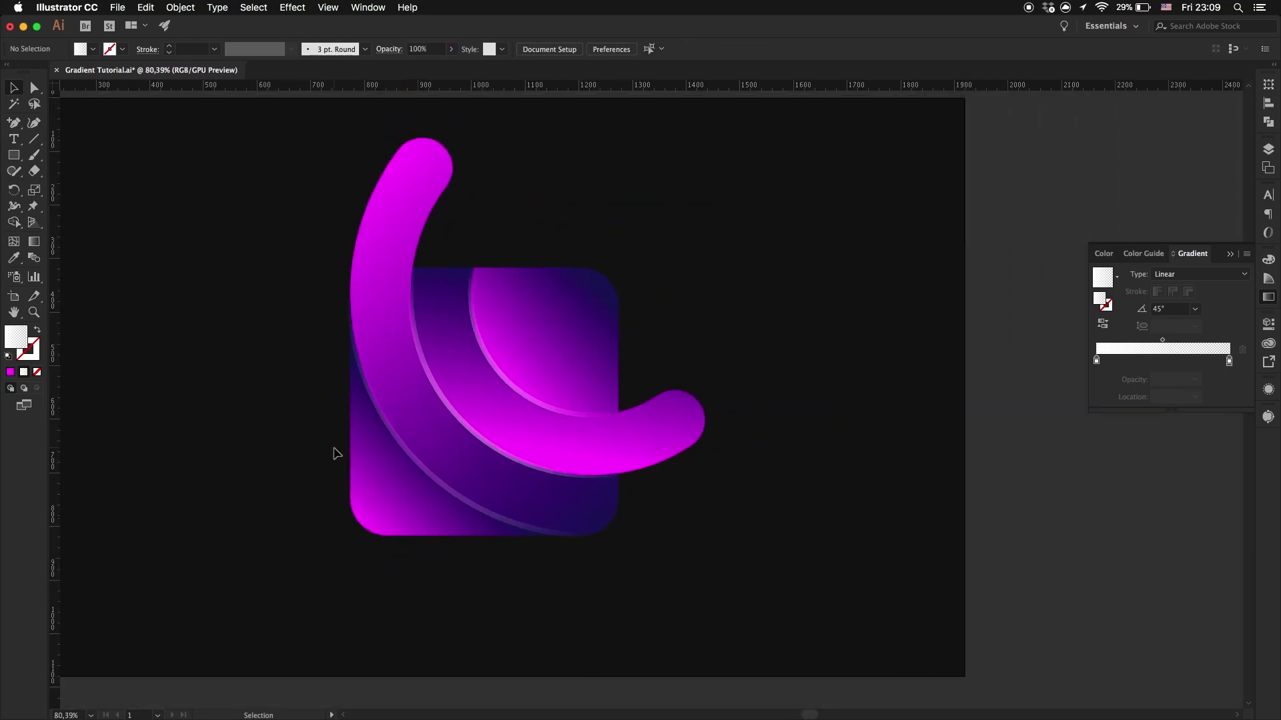
scroll(337, 450, up, 5)
click(496, 443)
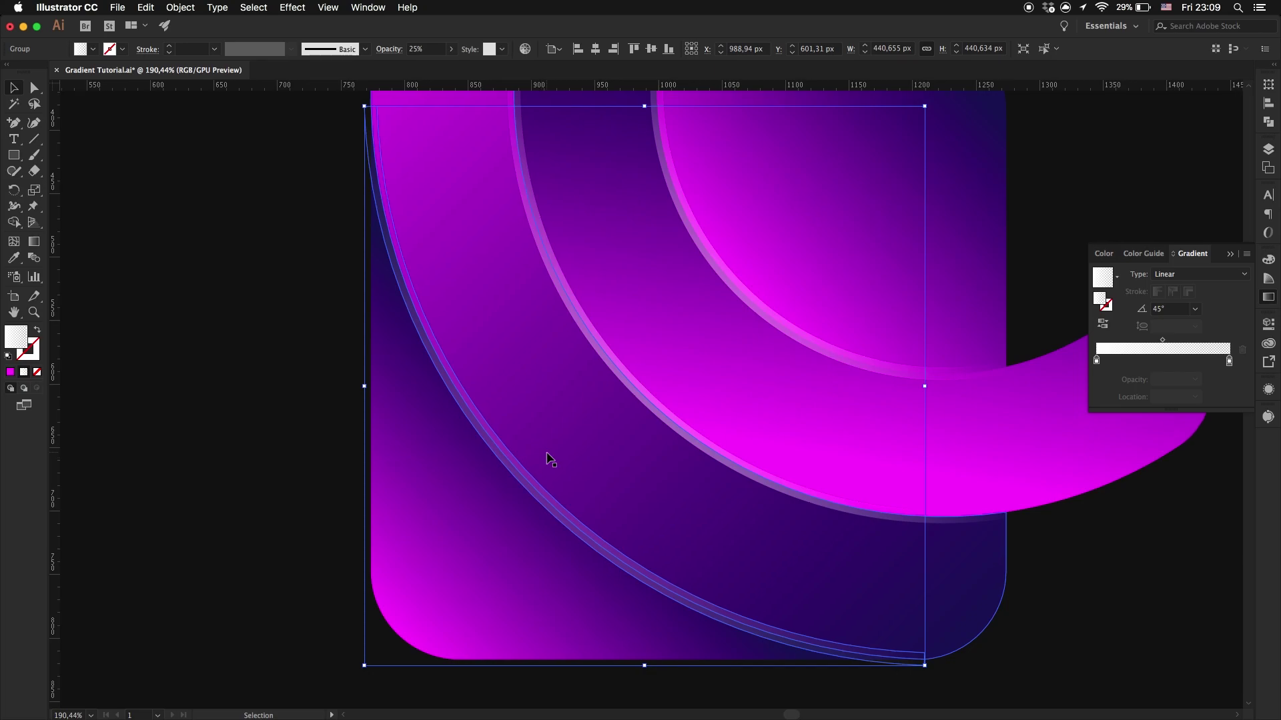
scroll(580, 474, right, 3)
scroll(580, 474, down, 2)
scroll(826, 644, up, 5)
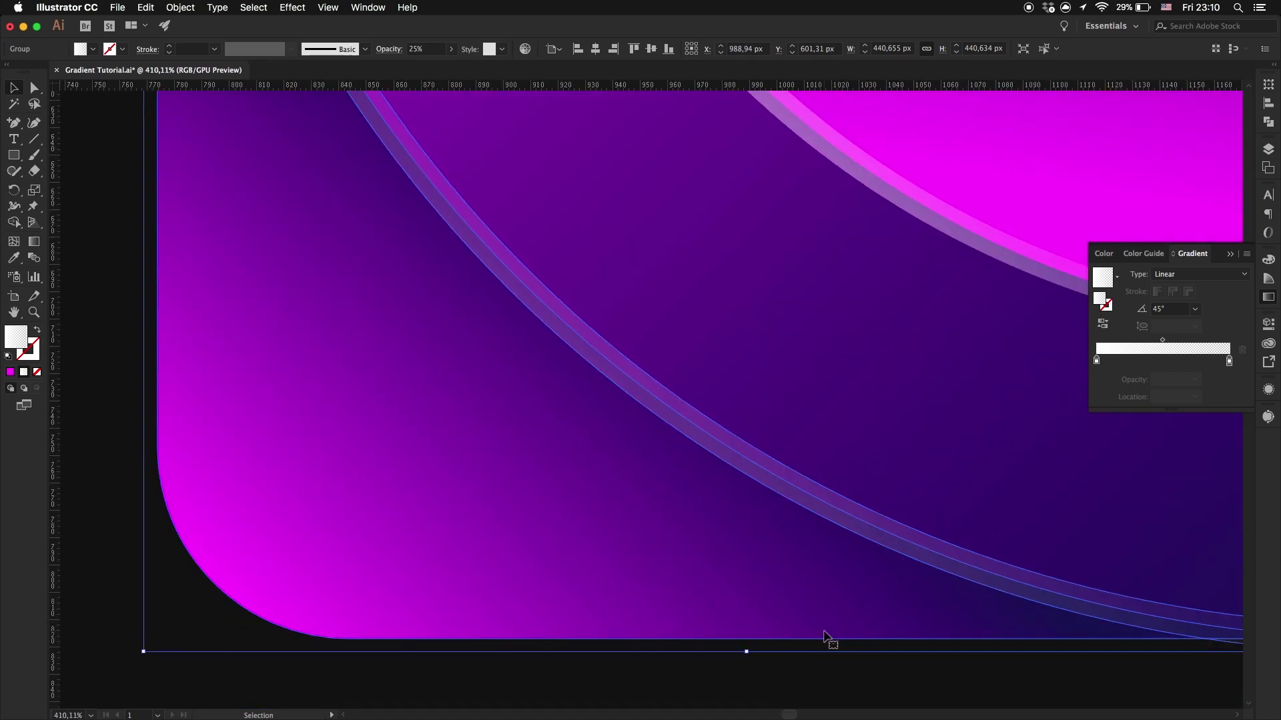
drag(966, 580, 958, 569)
scroll(845, 597, down, 2)
scroll(845, 597, down, 3)
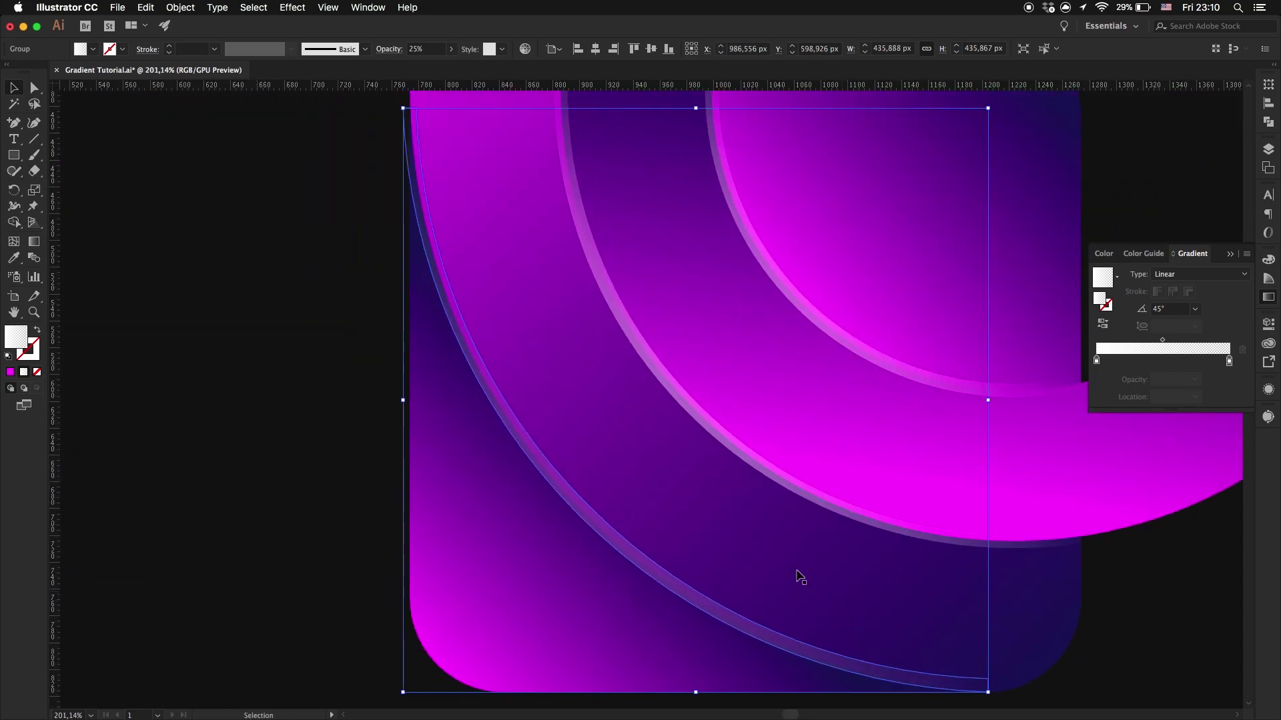
scroll(543, 289, up, 2)
scroll(369, 281, up, 3)
scroll(365, 276, up, 5)
scroll(365, 276, left, 4)
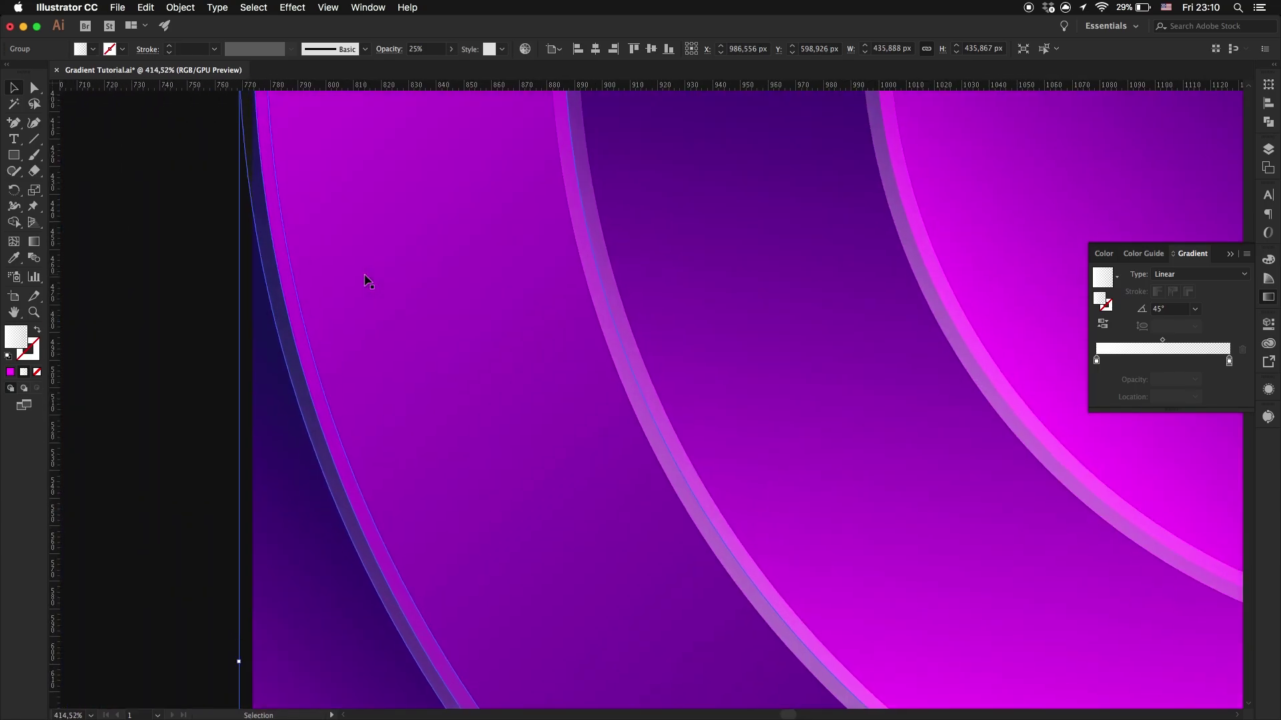
drag(333, 223, 347, 219)
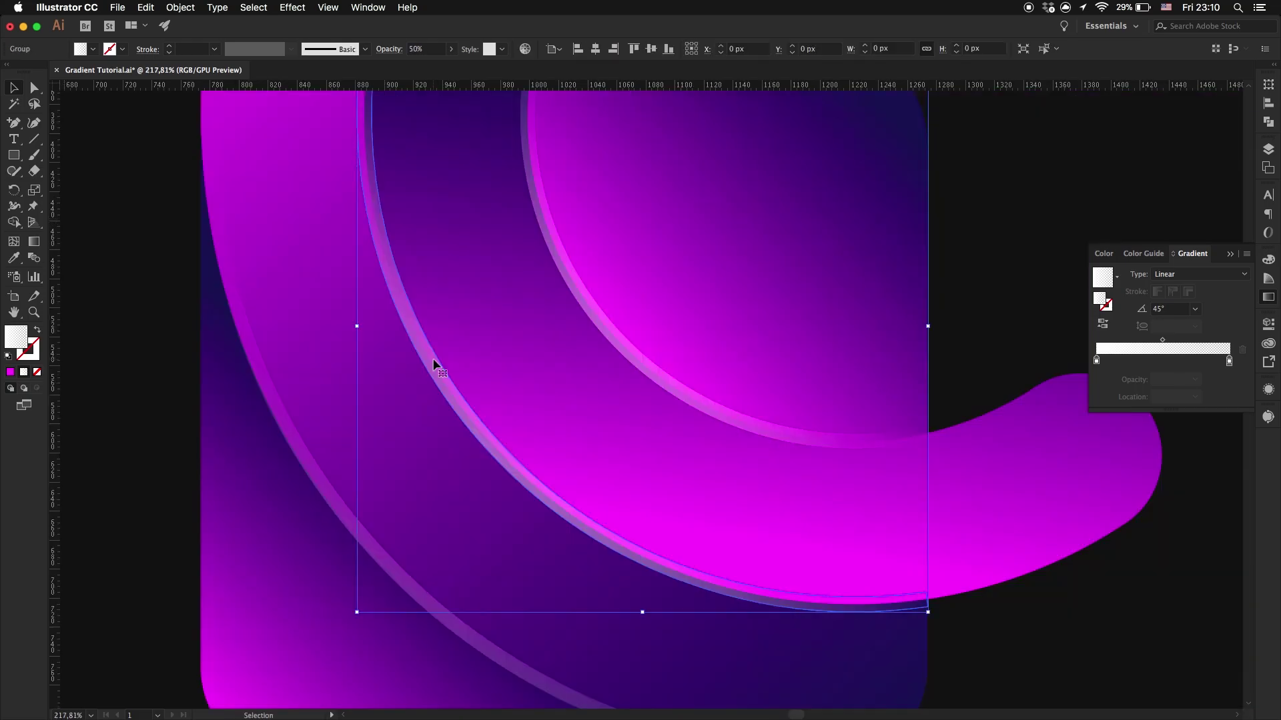
Step: Move the middle highlight to the right until its outer curve meets the magenta band's edge at the square's top
scroll(436, 367, up, 4)
scroll(372, 309, up, 2)
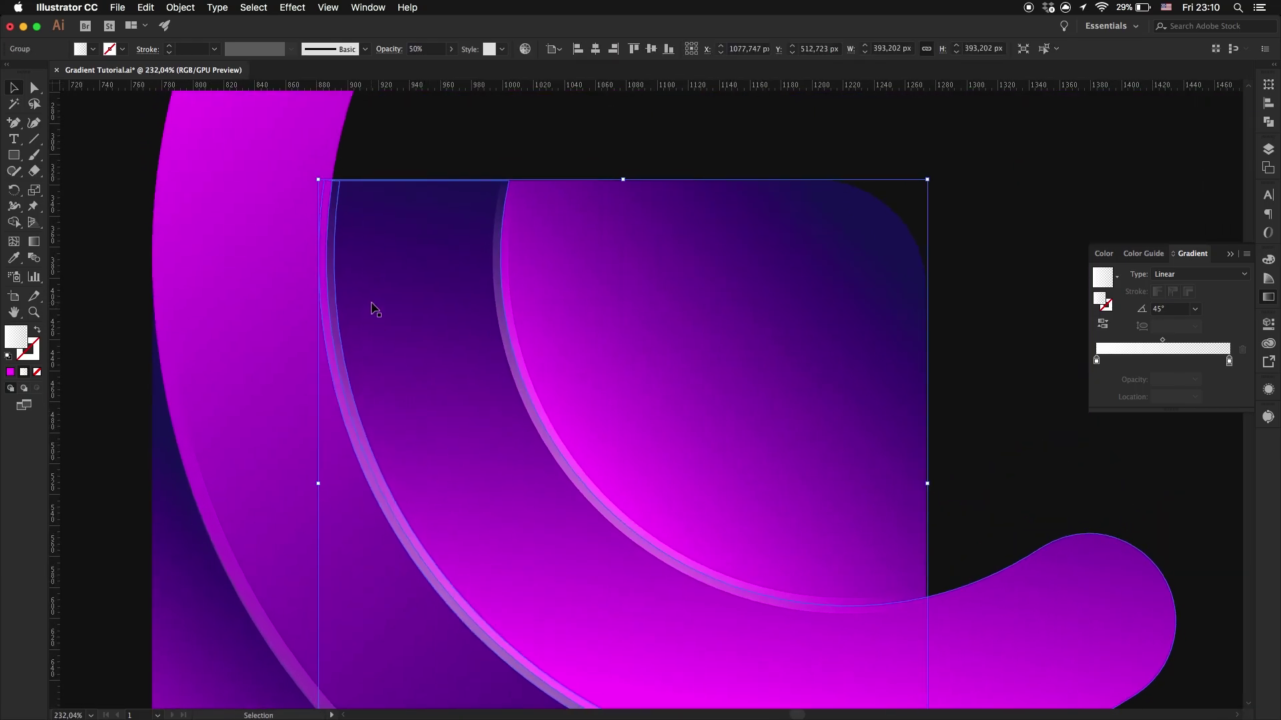
key(Right)
key(Right)
key(Right)
key(Right)
key(Right)
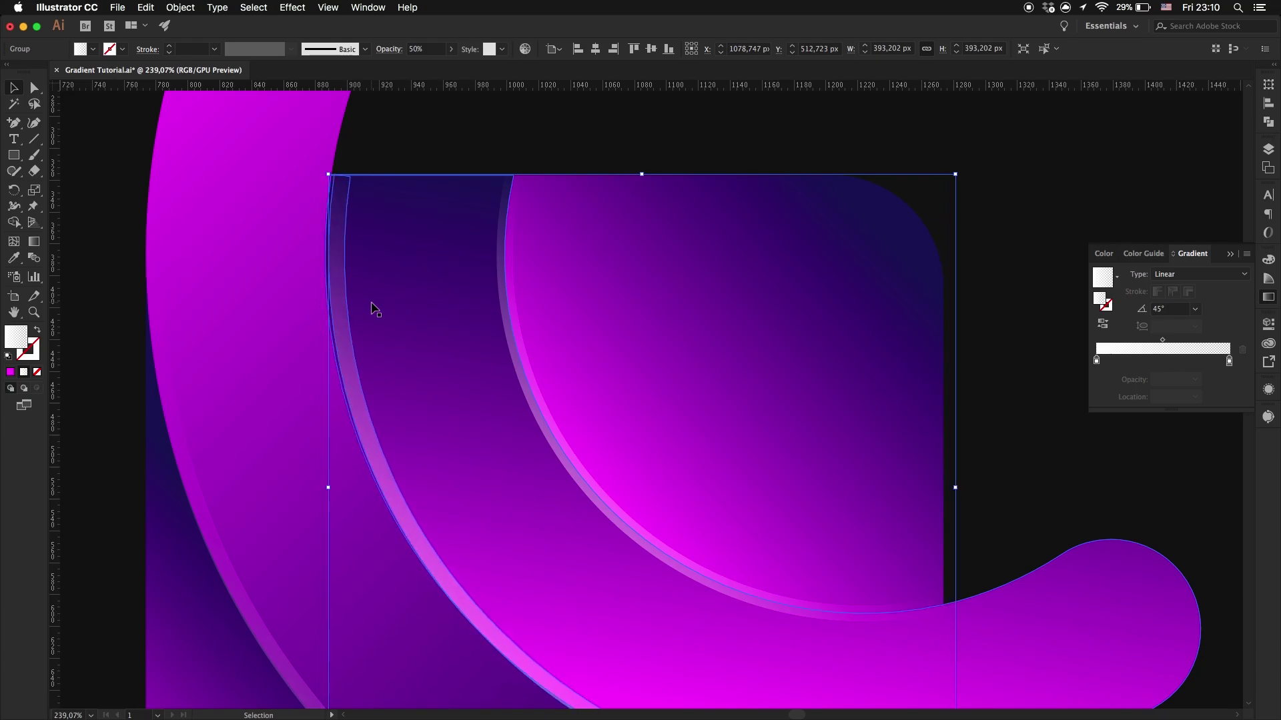
scroll(332, 254, up, 5)
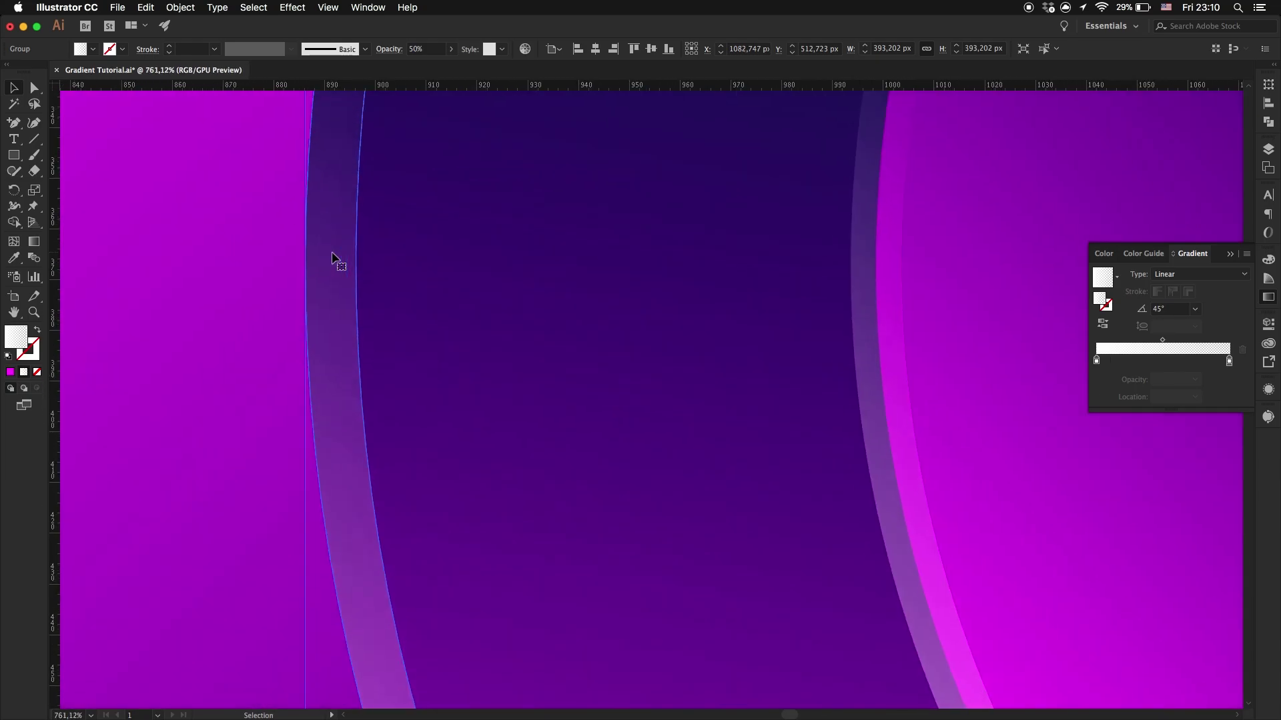
scroll(336, 251, up, 3)
drag(340, 246, 407, 246)
drag(412, 172, 341, 160)
scroll(487, 294, down, 6)
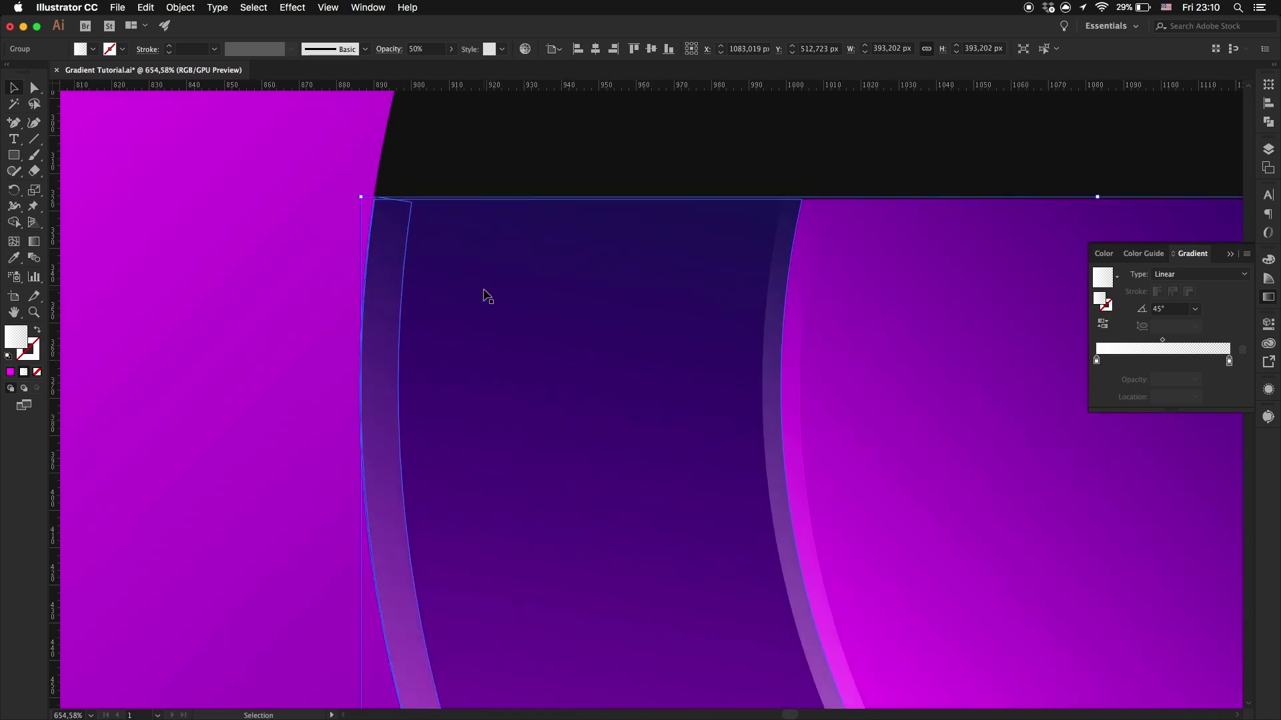
Step: Scale the middle highlight down from its lower-right corner until it follows the magenta band's lower edge
scroll(704, 484, down, 2)
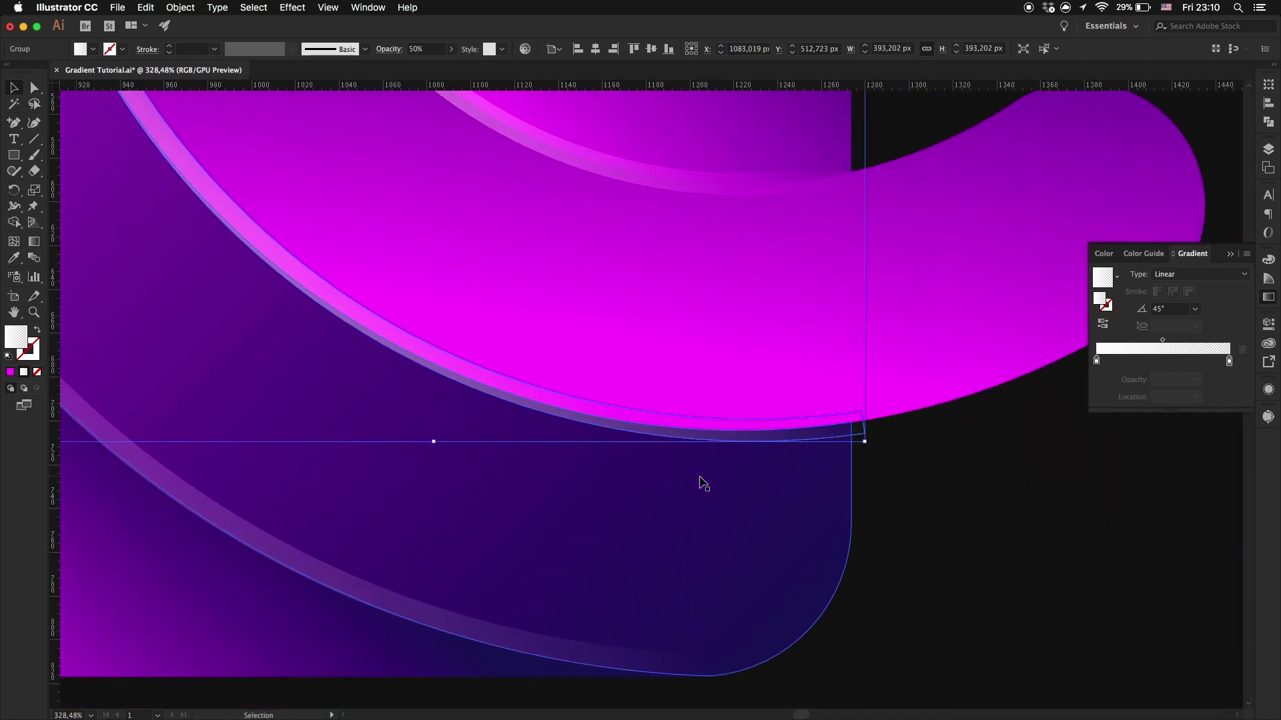
scroll(903, 478, up, 2)
scroll(920, 552, up, 4)
scroll(923, 553, right, 2)
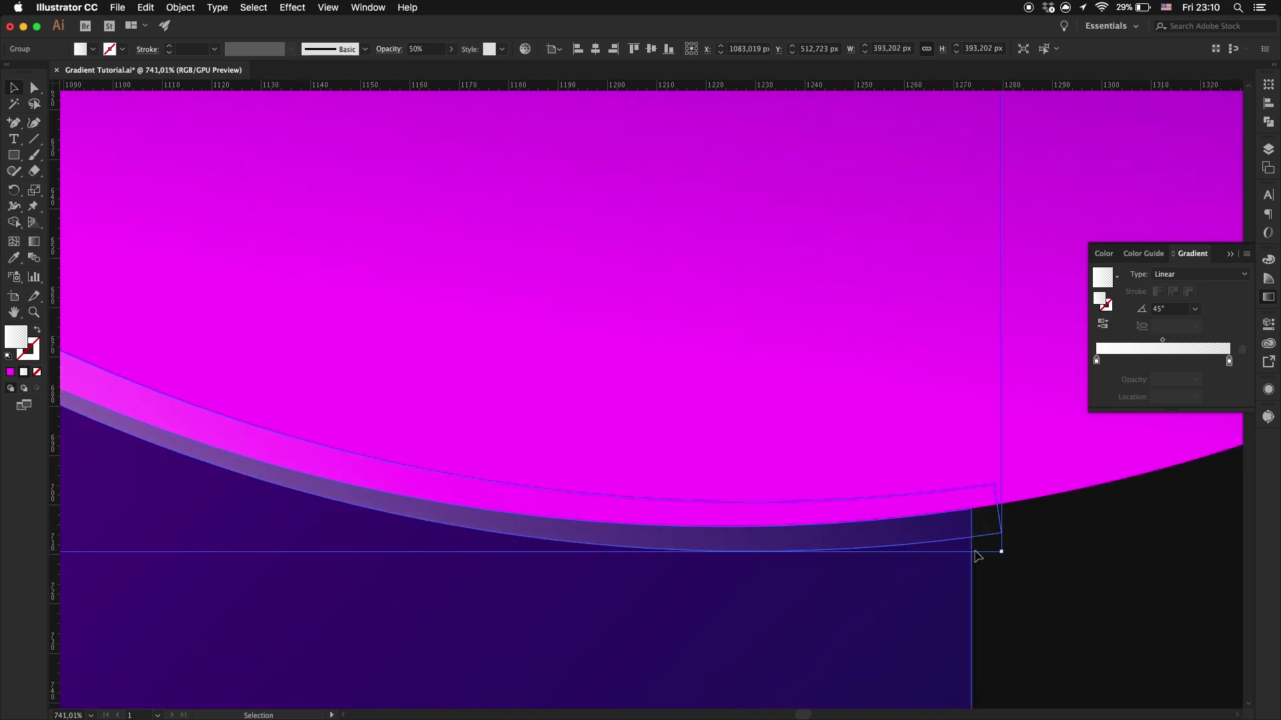
drag(1001, 555, 980, 527)
click(1051, 545)
scroll(1052, 545, down, 8)
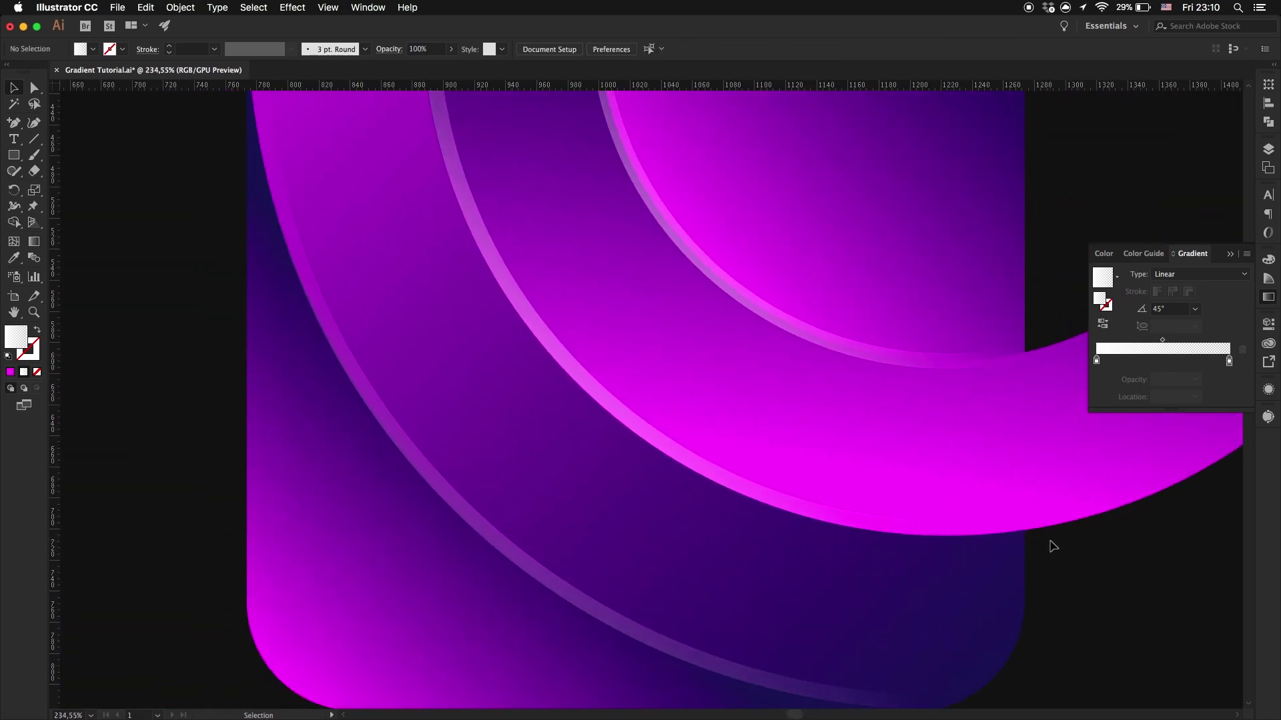
Step: Move the innermost highlight so its upper end snaps to the curved edge of the square's upper-right gradient area
scroll(1050, 543, right, 3)
scroll(1050, 543, up, 2)
scroll(847, 471, up, 8)
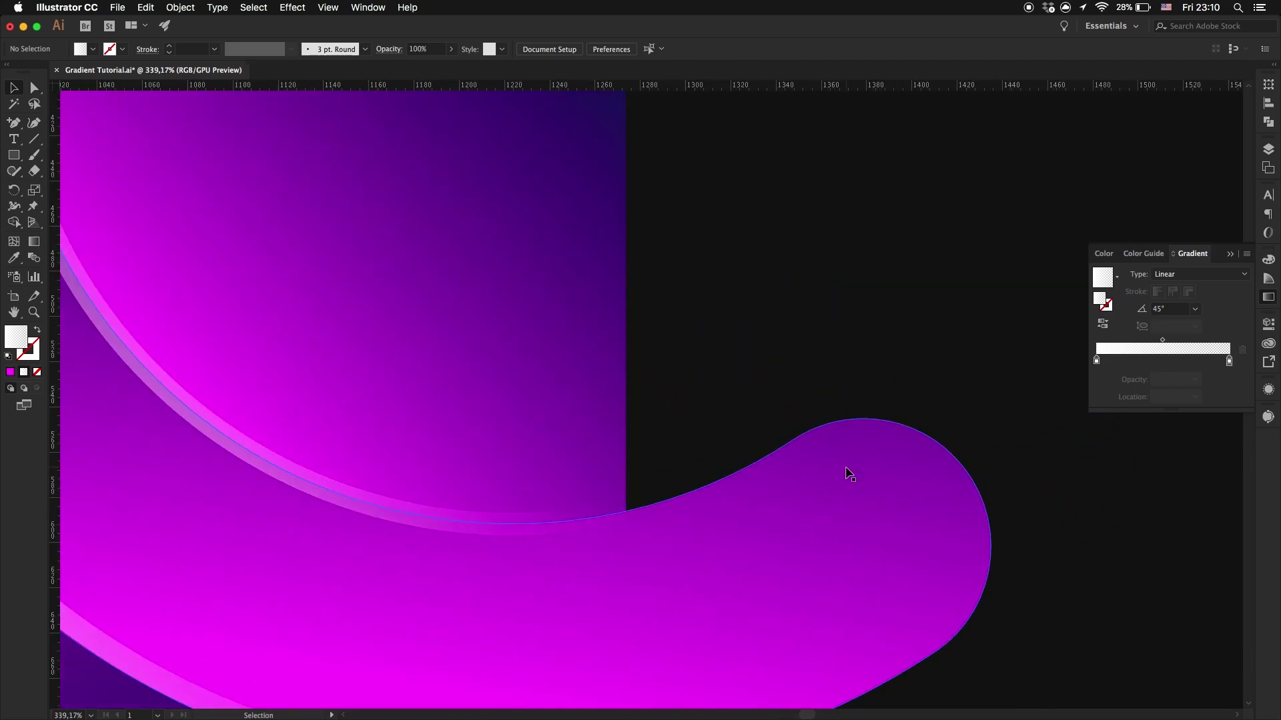
click(400, 337)
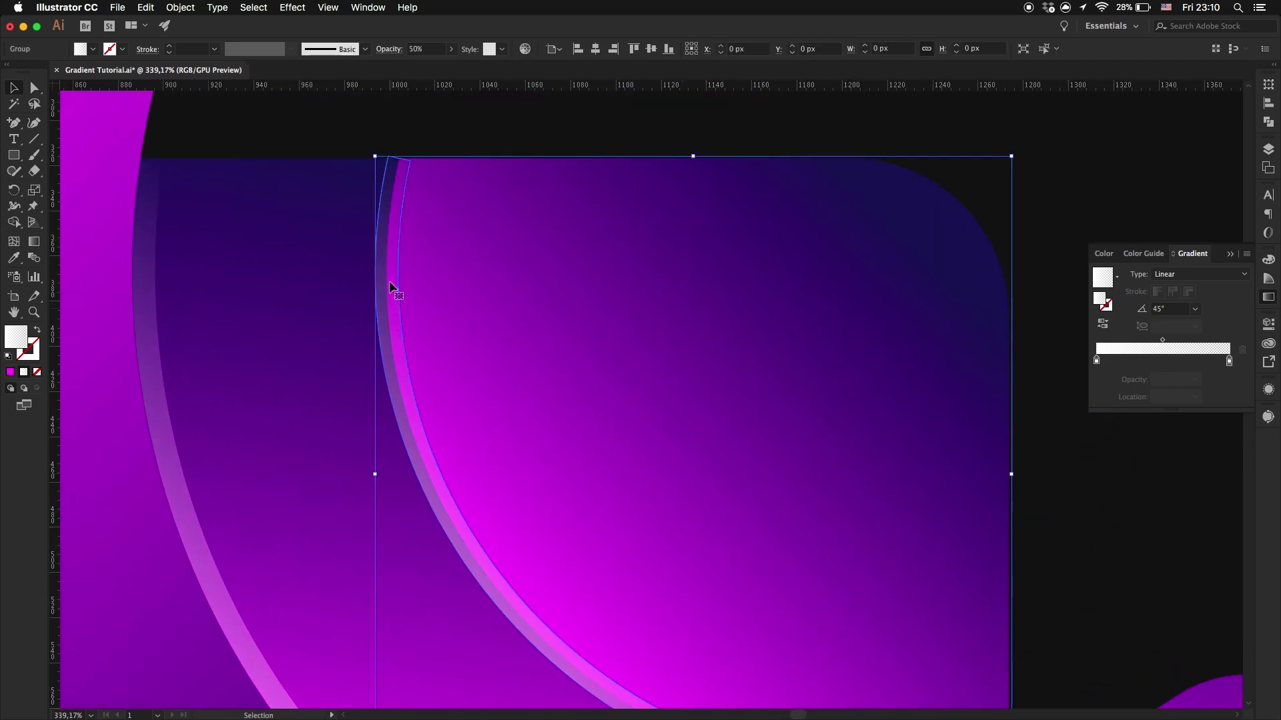
scroll(392, 289, up, 3)
drag(327, 256, 456, 259)
key(a)
click(444, 215)
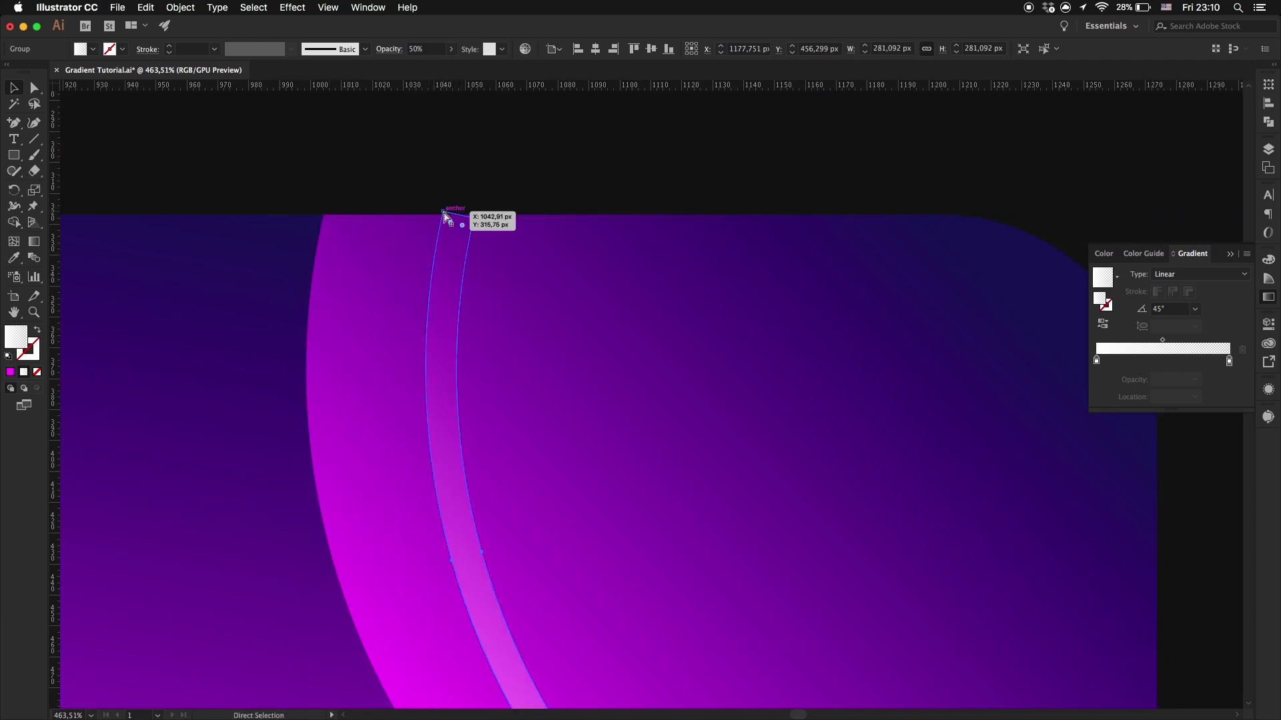
drag(446, 217, 328, 224)
Step: Scale the innermost highlight down from its lower-right corner to match the curved edge beneath it
scroll(435, 304, down, 5)
scroll(435, 304, right, 3)
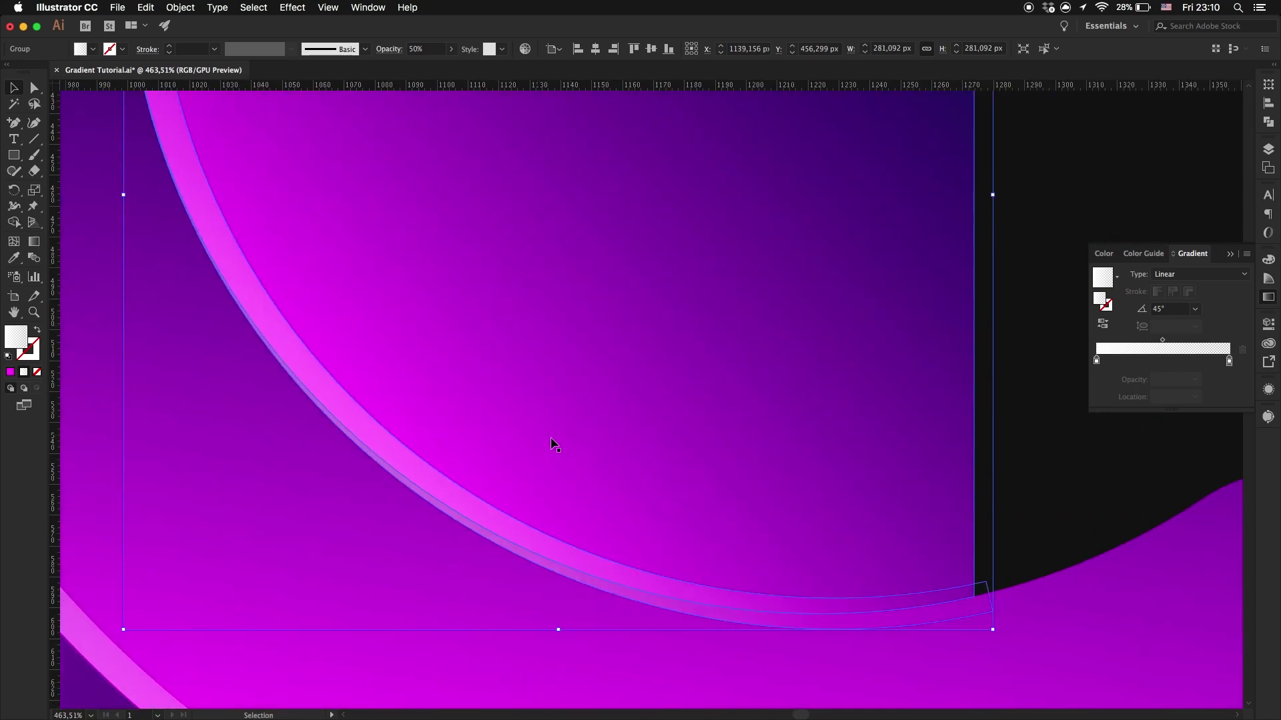
drag(993, 629, 986, 615)
click(1020, 523)
Step: Select all artwork and trim the middle and innermost highlights' tips above the square's top edge with Shape Builder
scroll(1019, 522, down, 5)
scroll(1019, 522, down, 3)
scroll(1018, 530, right, 4)
scroll(1018, 530, down, 2)
key(super+a)
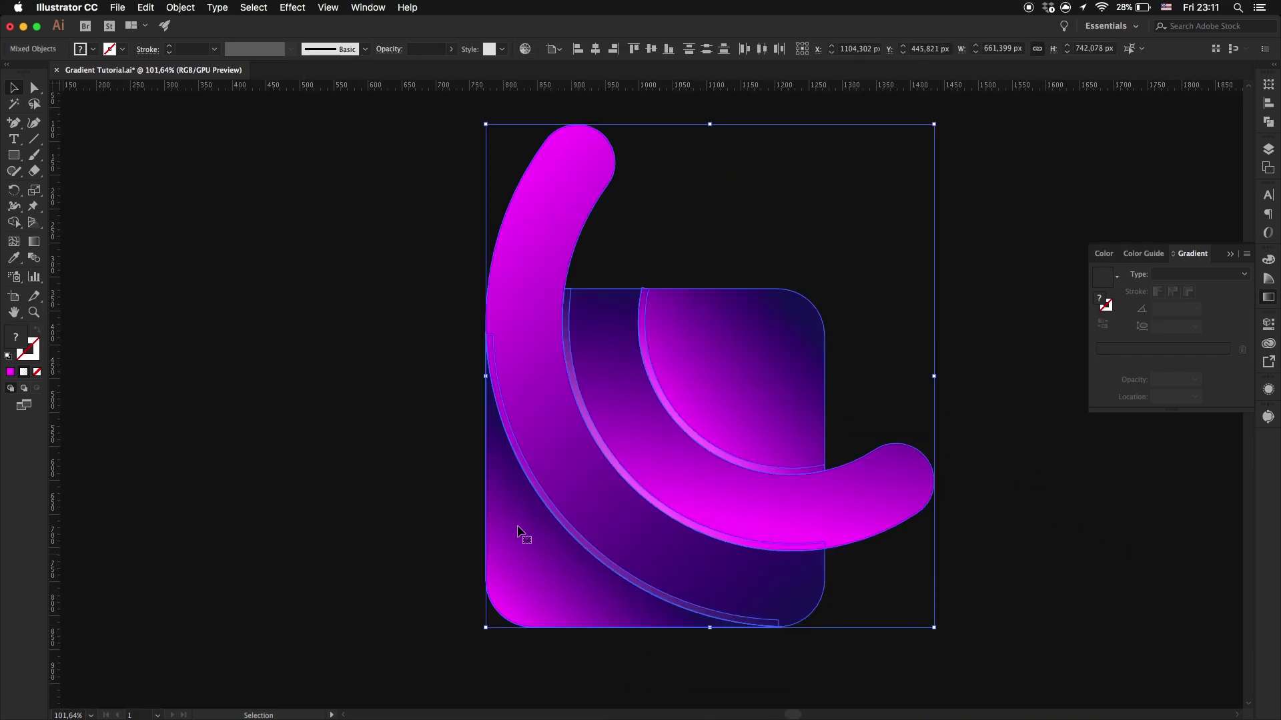
scroll(634, 223, up, 5)
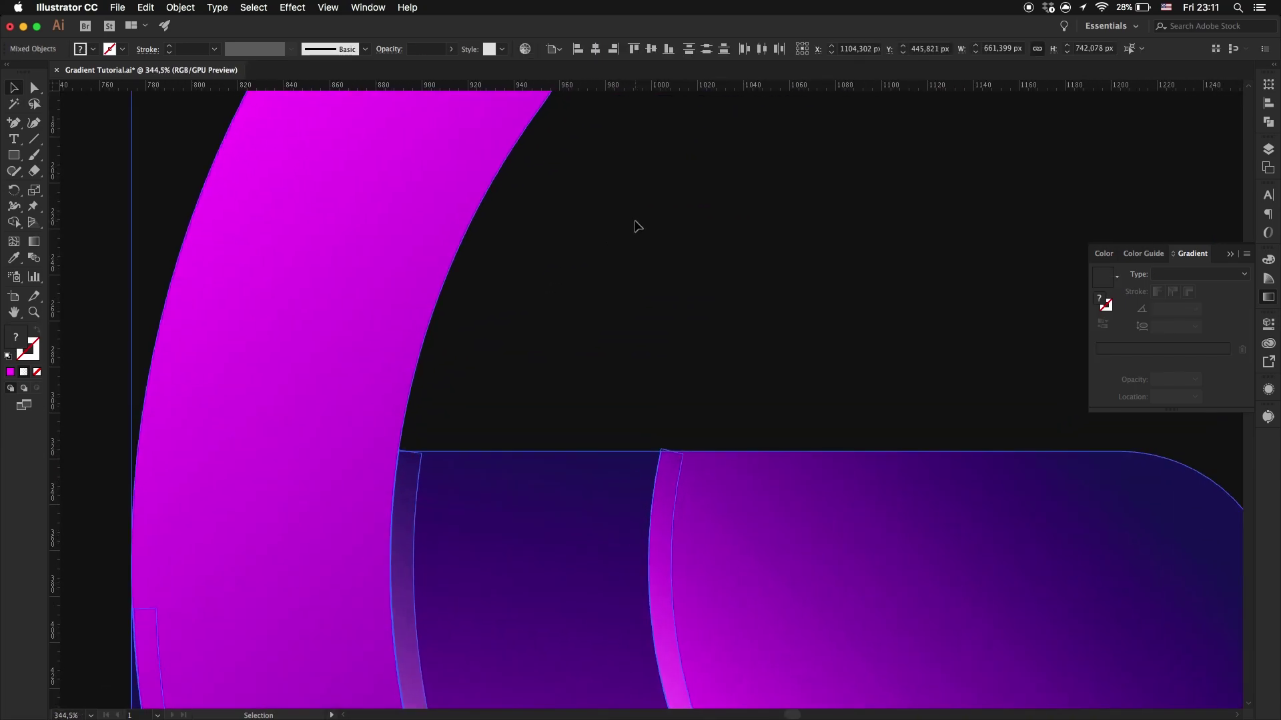
scroll(687, 447, down, 2)
scroll(687, 447, right, 2)
key(shift+m)
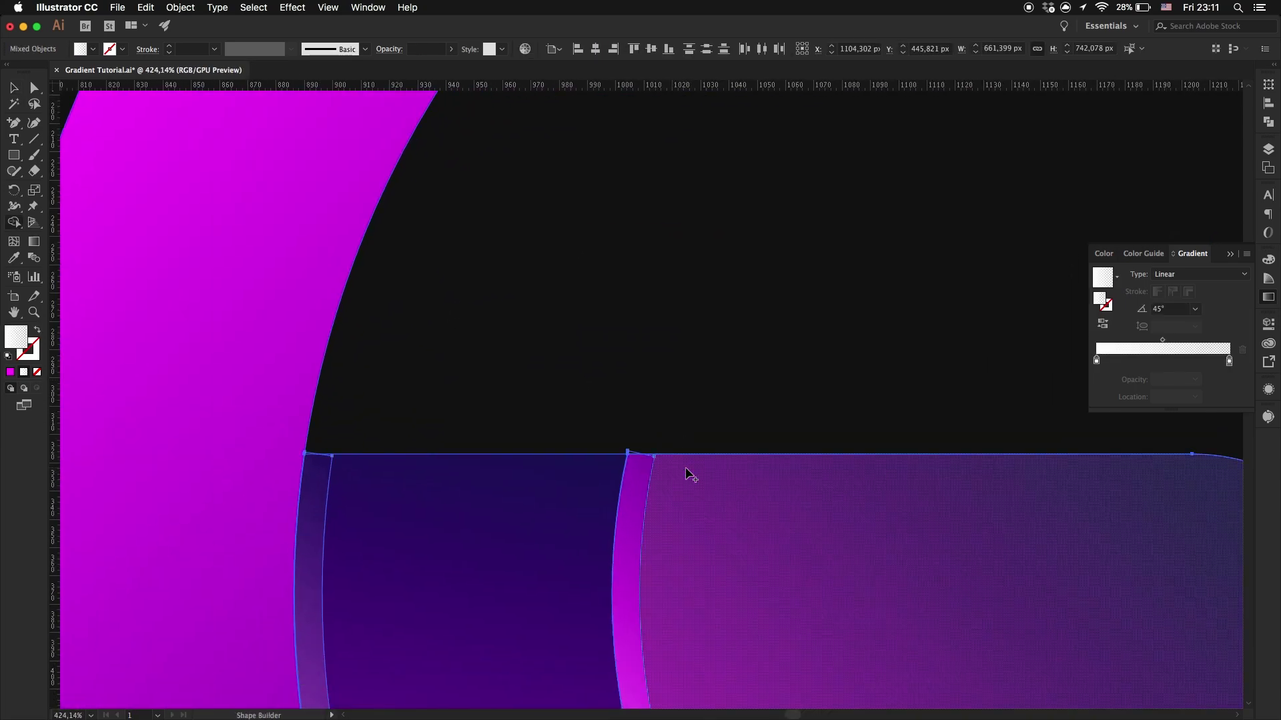
scroll(689, 474, up, 5)
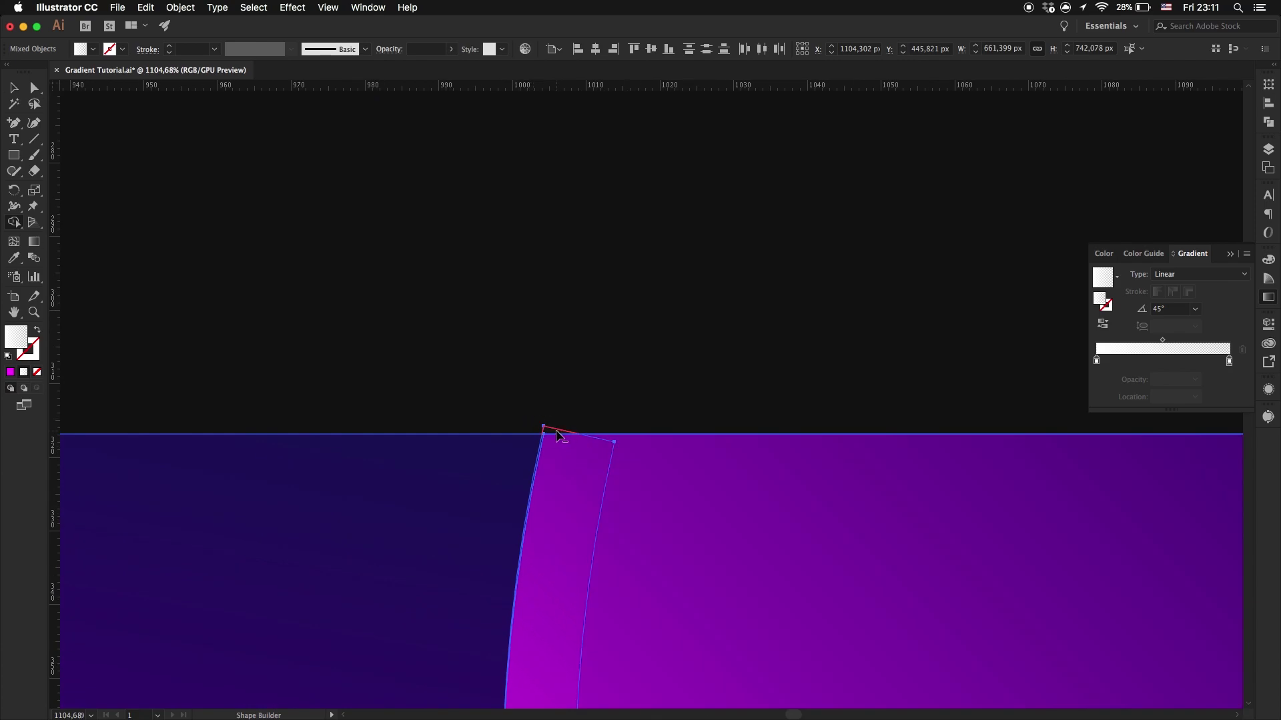
scroll(474, 434, left, 6)
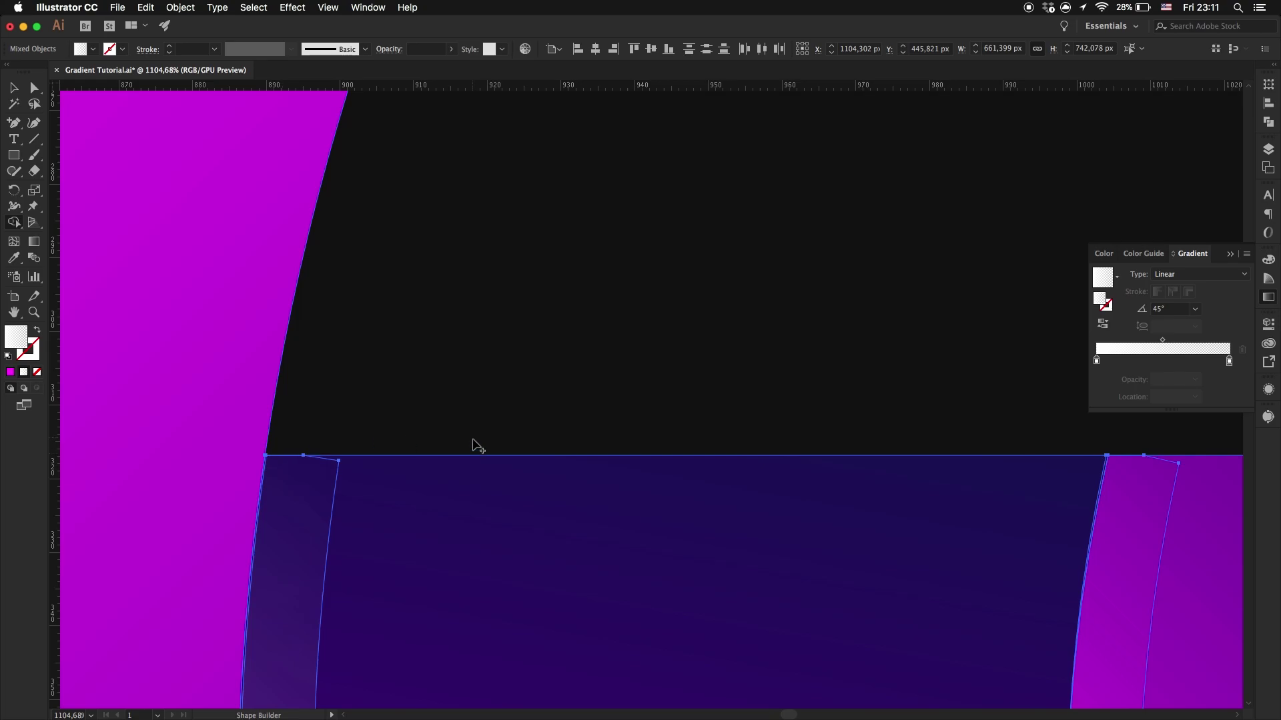
Step: Trim the ends of the middle and innermost highlights that extend past the square's right edge, and deselect the artwork
scroll(474, 442, down, 7)
scroll(475, 445, down, 10)
scroll(475, 445, right, 5)
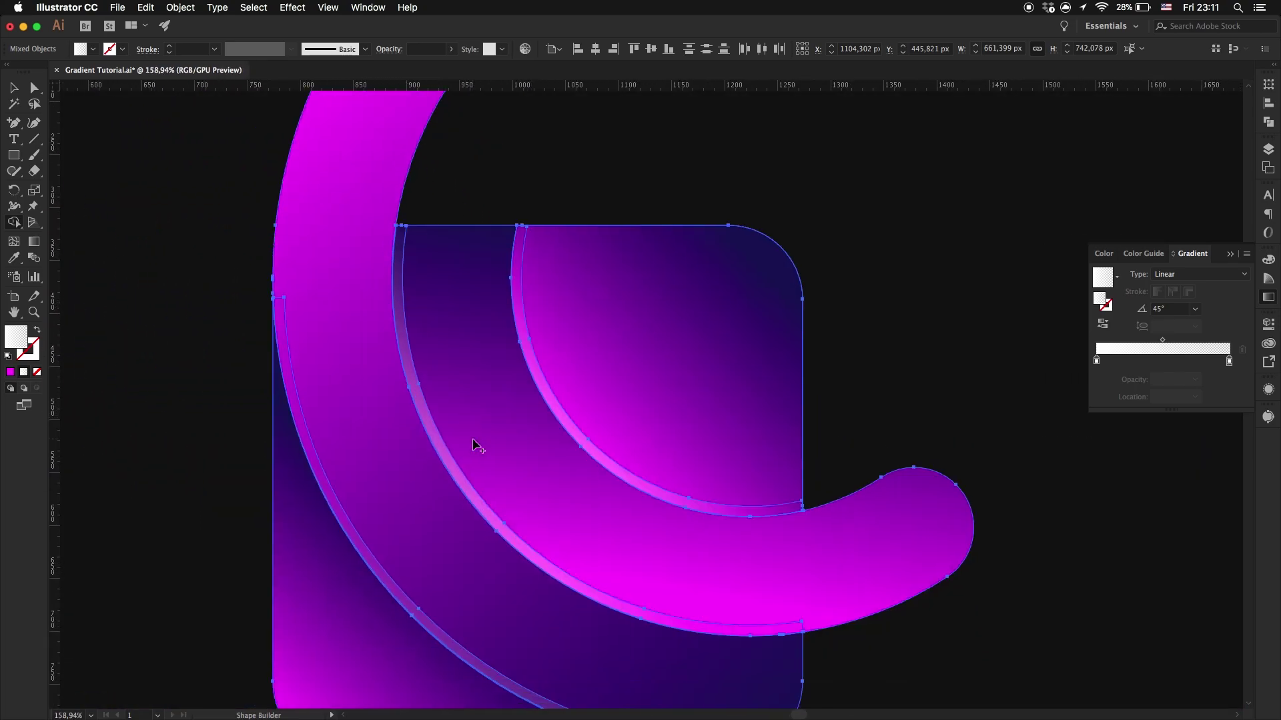
scroll(636, 561, up, 5)
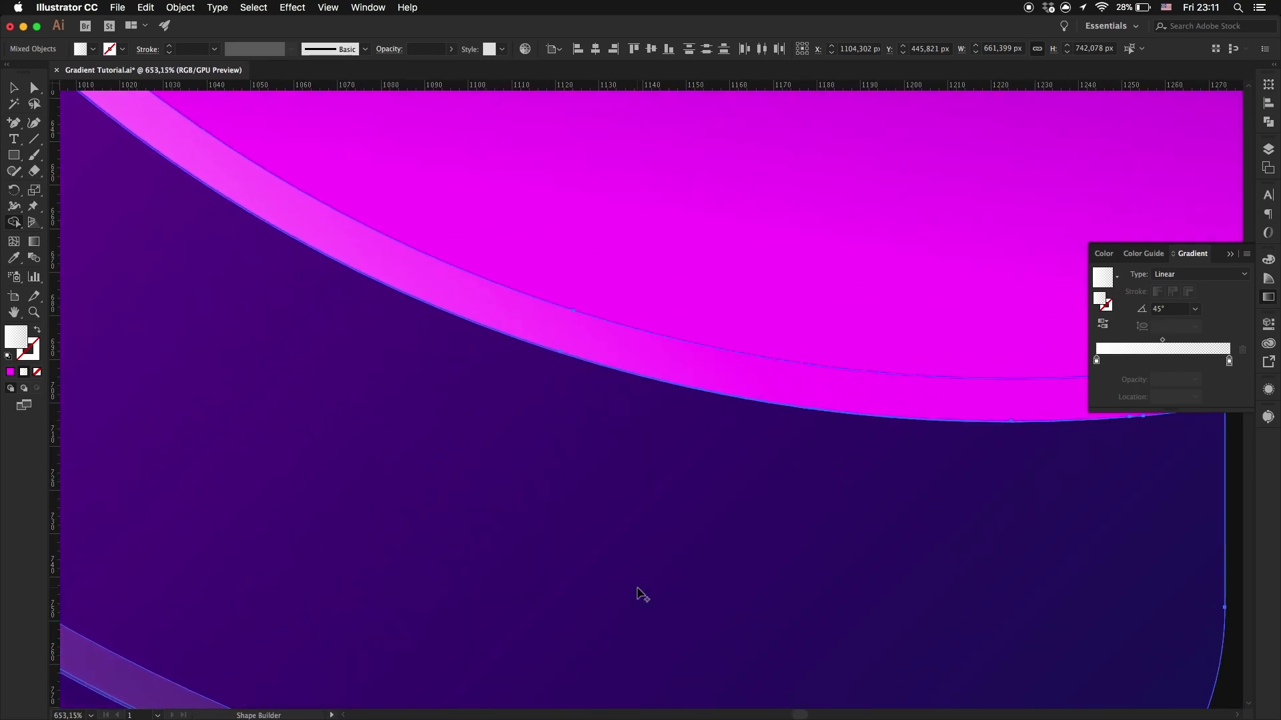
scroll(747, 534, up, 5)
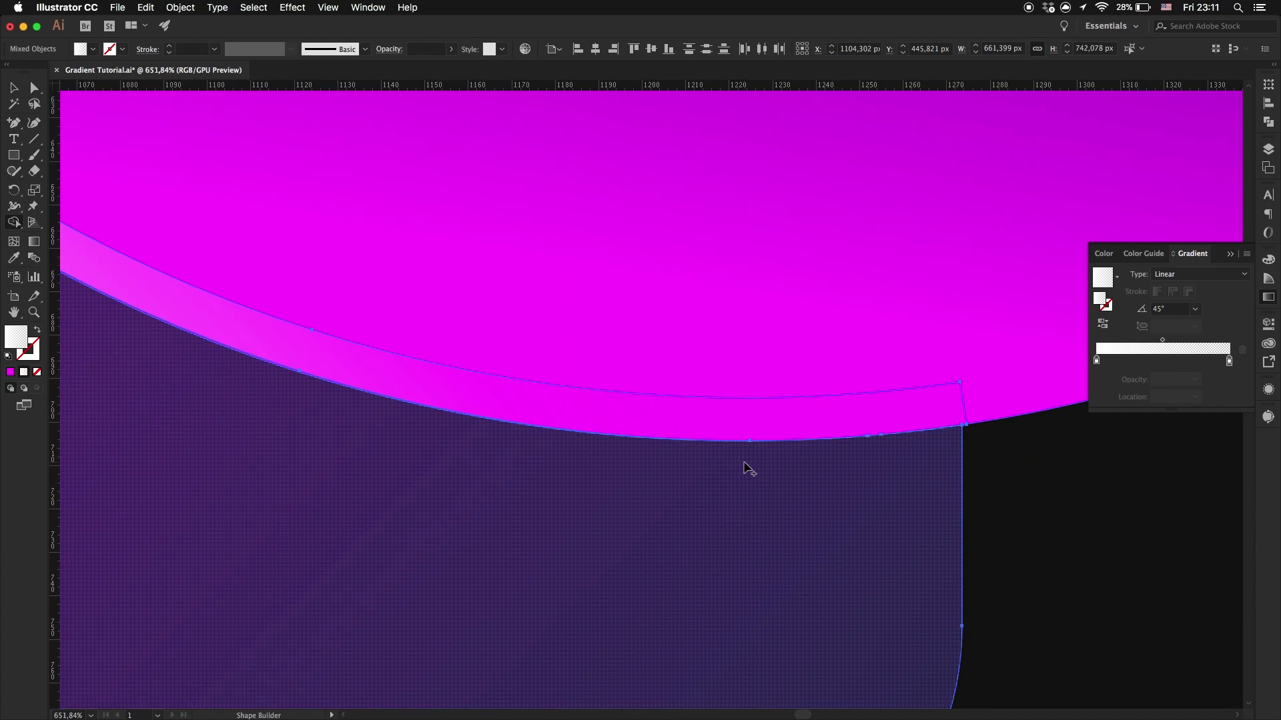
scroll(744, 466, down, 3)
scroll(637, 419, up, 5)
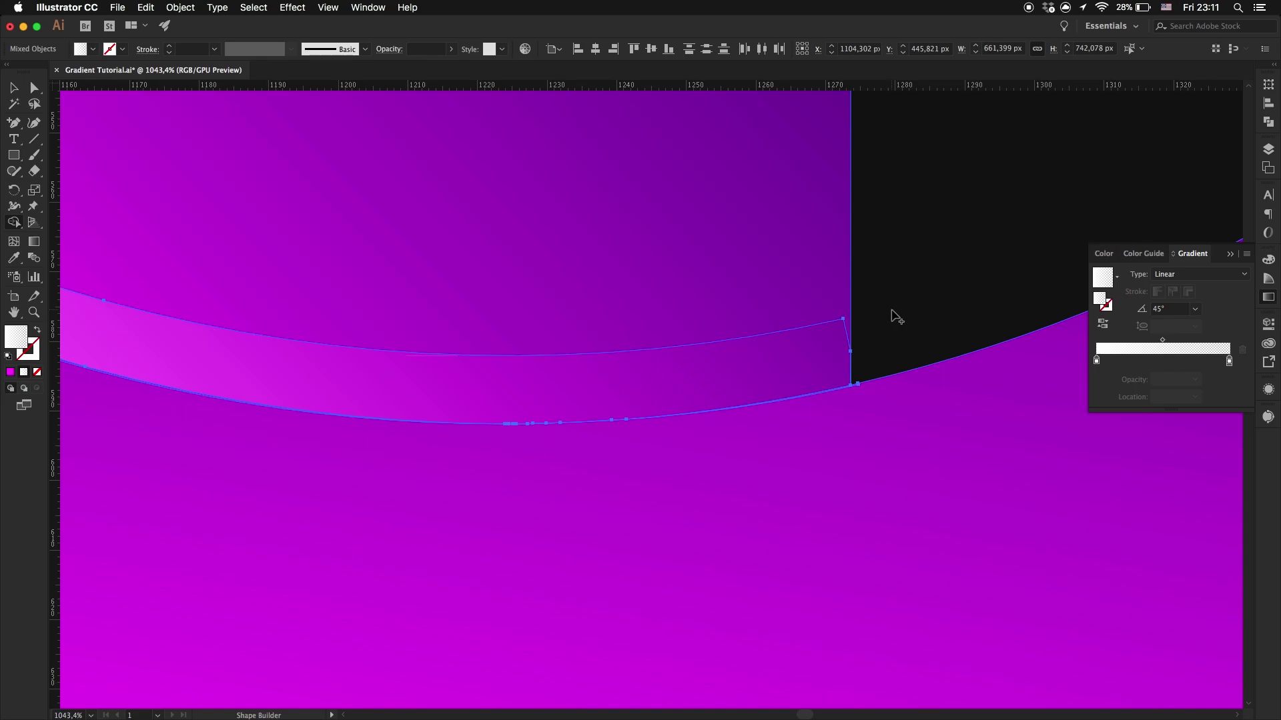
key(v)
click(890, 312)
Step: Copy the whole artwork and paste it as a Smart Object into Gradient Tutorial.psd in Photoshop
scroll(921, 471, down, 8)
drag(977, 637, 419, 203)
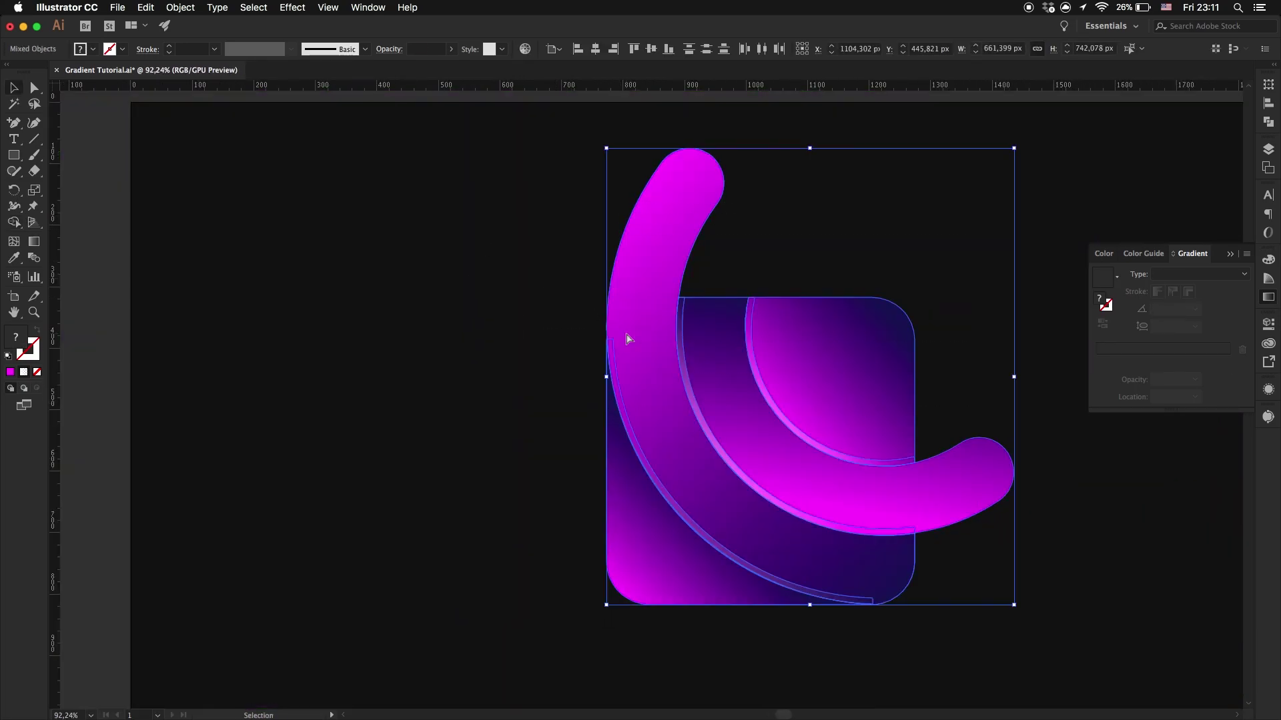
key(super+Tab)
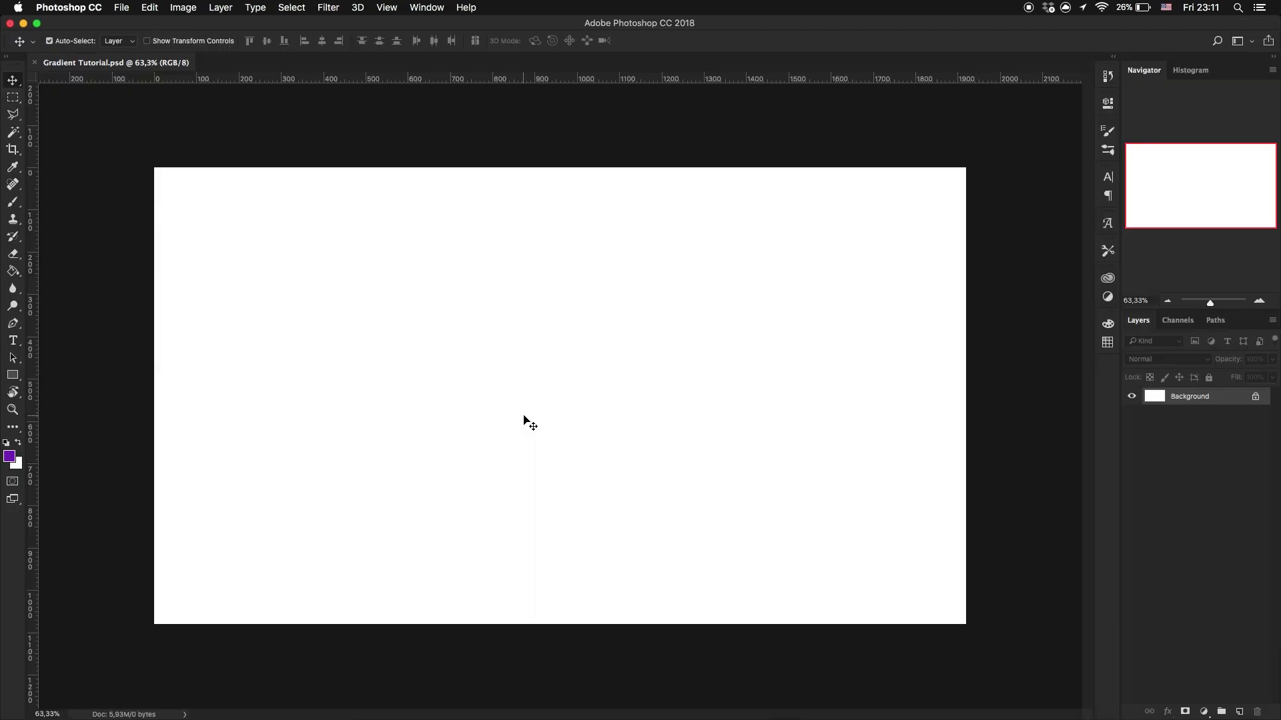
key(super+v)
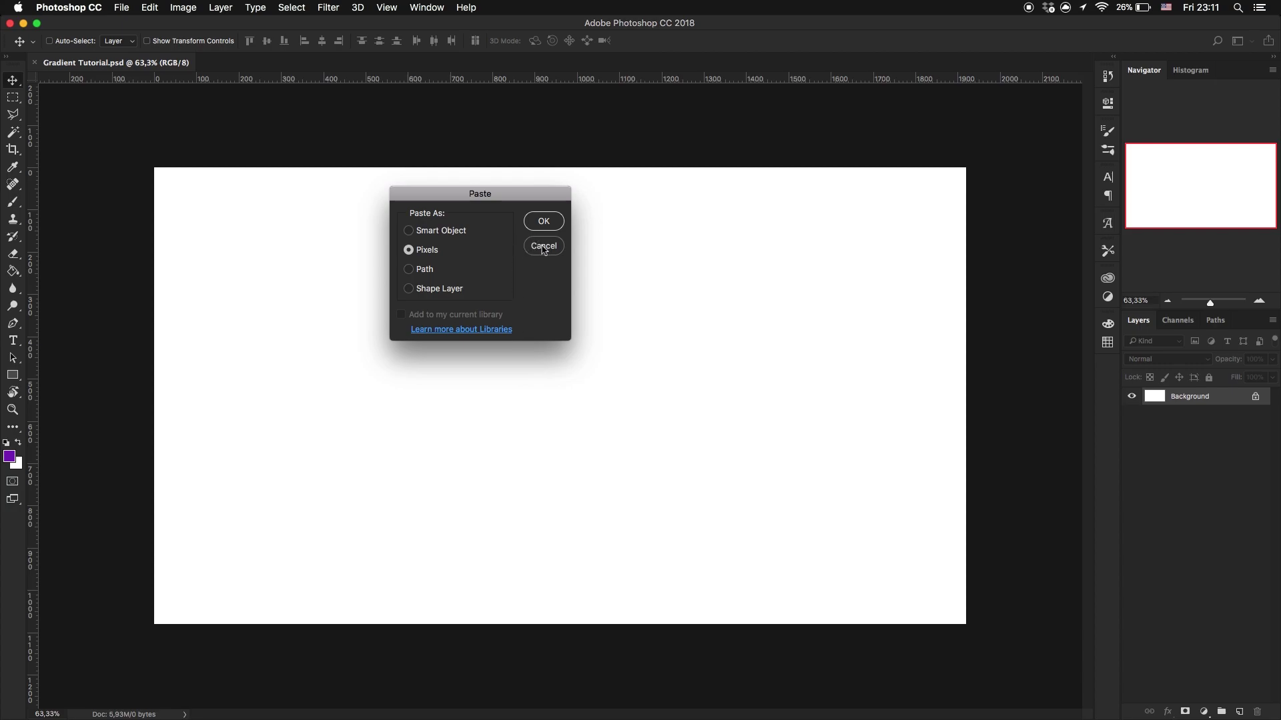
click(440, 230)
click(545, 222)
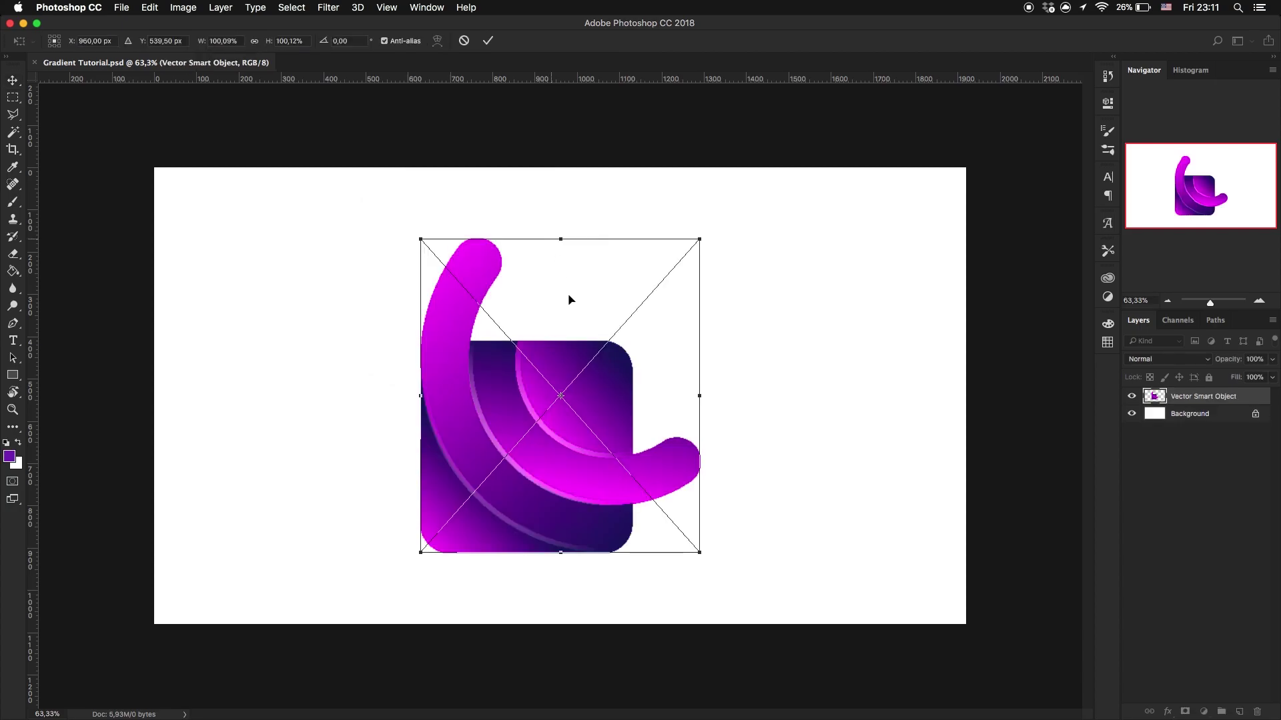
Step: Enlarge the pasted artwork to about 785 × 881 px, place it, and shift it slightly to the right
drag(699, 237, 765, 193)
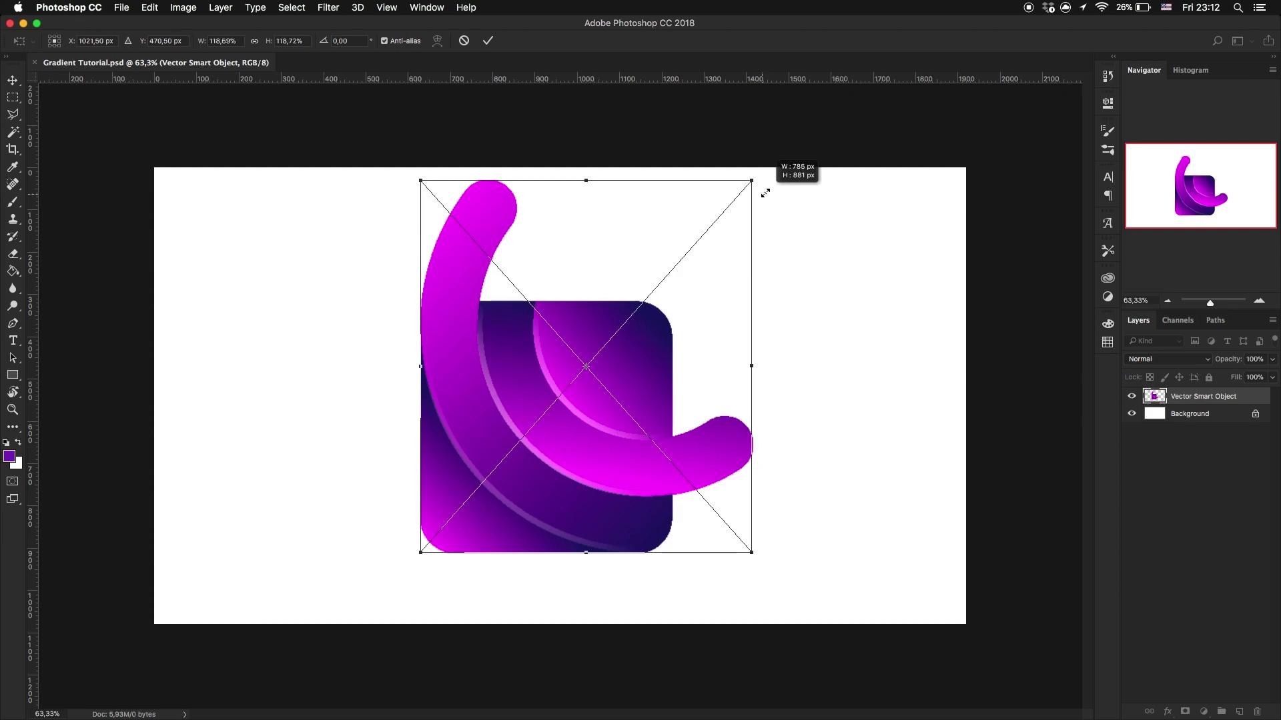
key(Return)
drag(602, 386, 621, 386)
Step: Add a Solid Color fill layer with colour #0f0f0f directly above the Background layer
click(1195, 416)
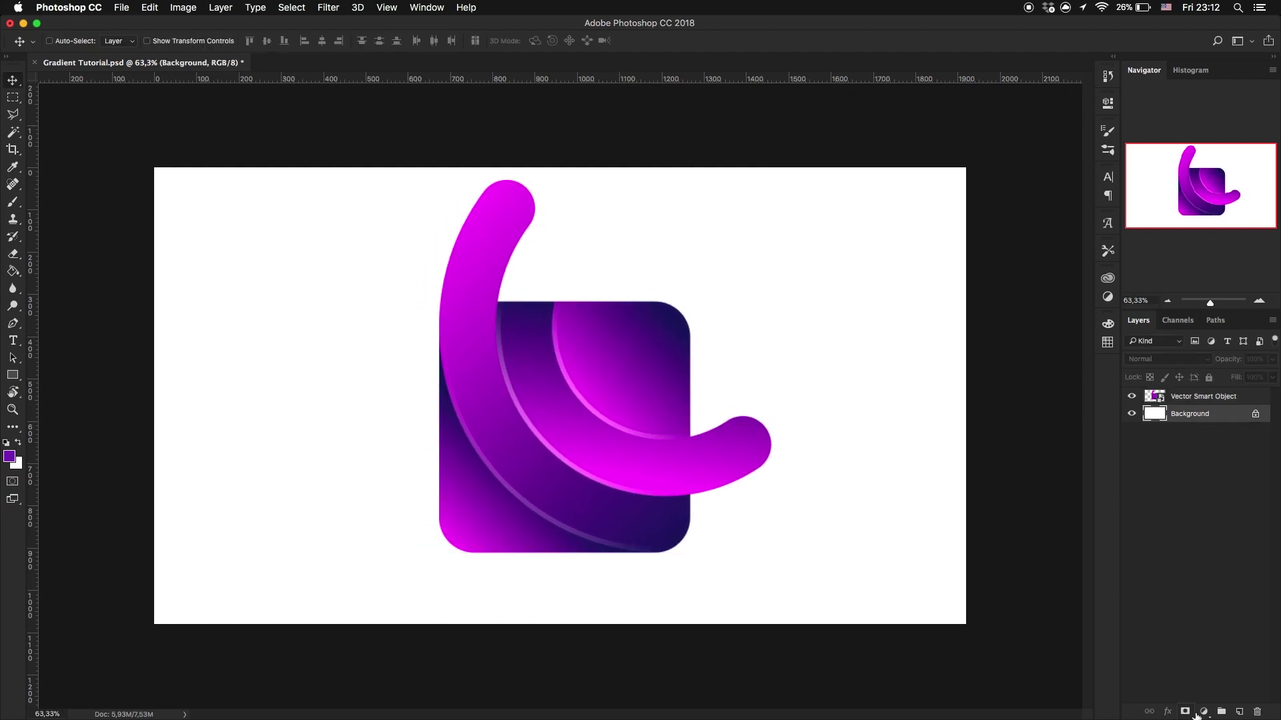
click(1204, 712)
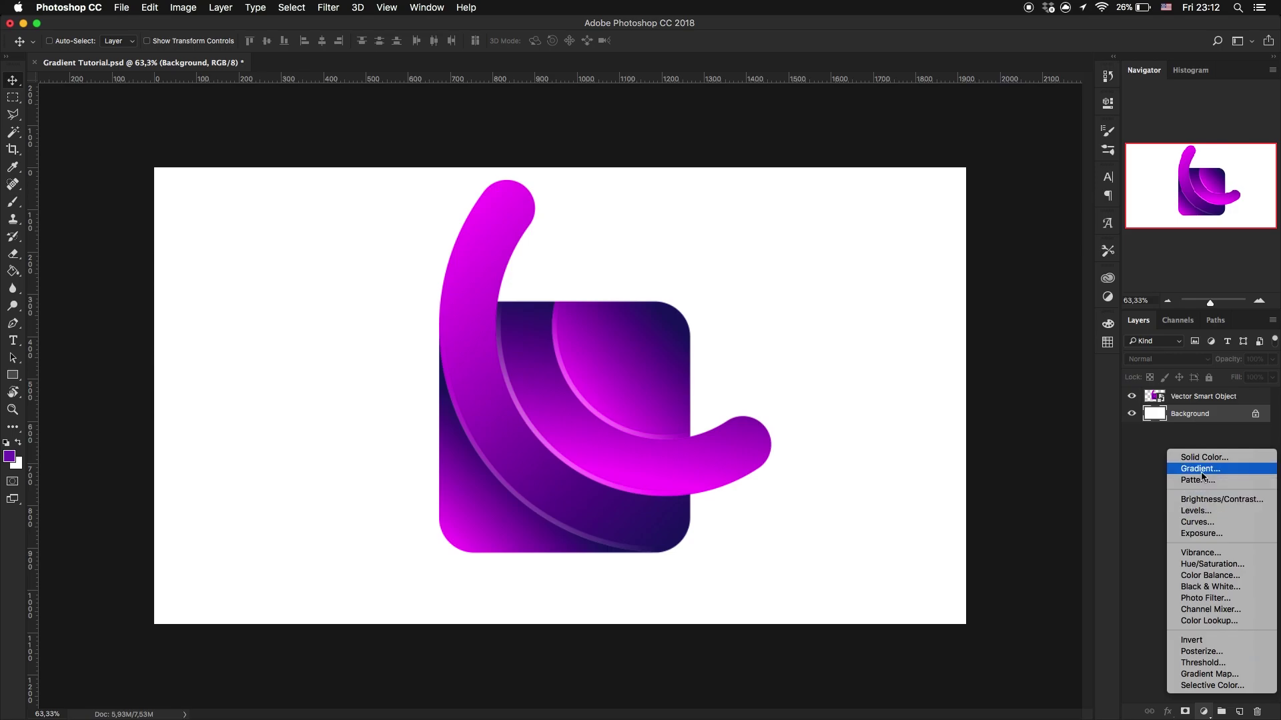
click(1213, 465)
drag(579, 385, 551, 390)
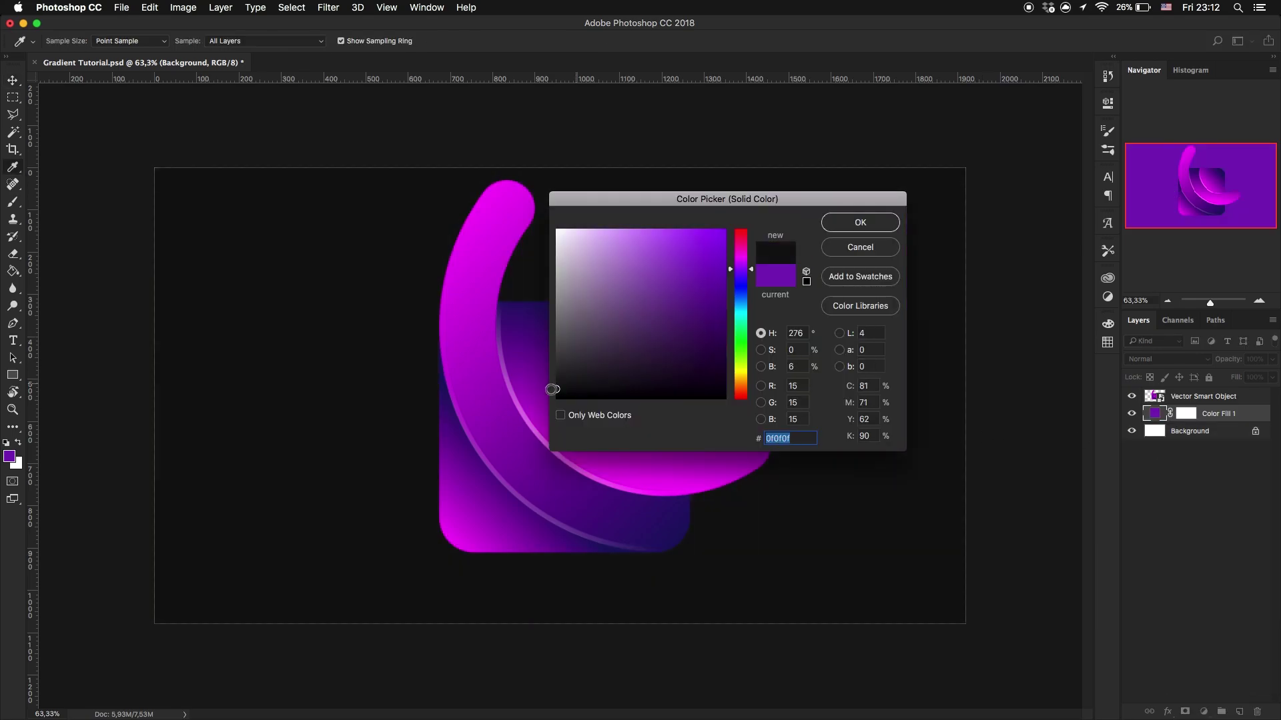
click(859, 223)
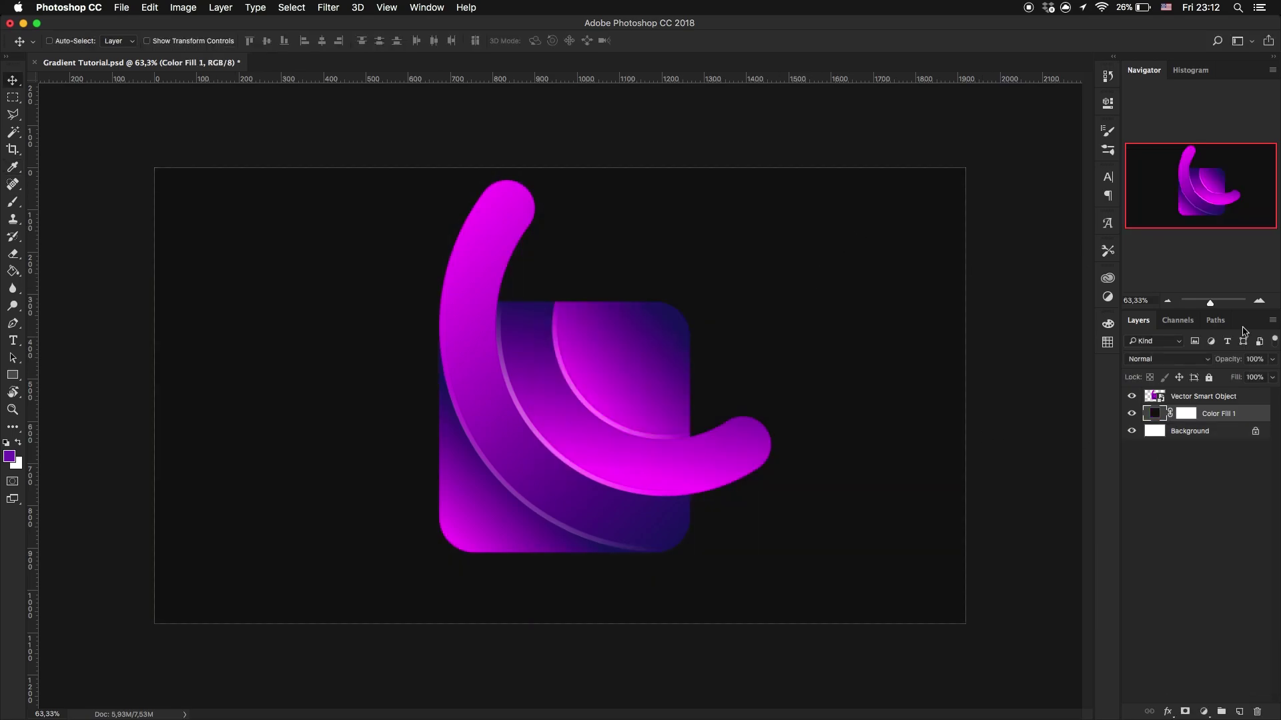
Step: Scale the Vector Smart Object down slightly and shift it up and to the right on the canvas
click(1184, 395)
key(ctrl+t)
drag(770, 180, 735, 220)
key(Return)
drag(570, 381, 590, 353)
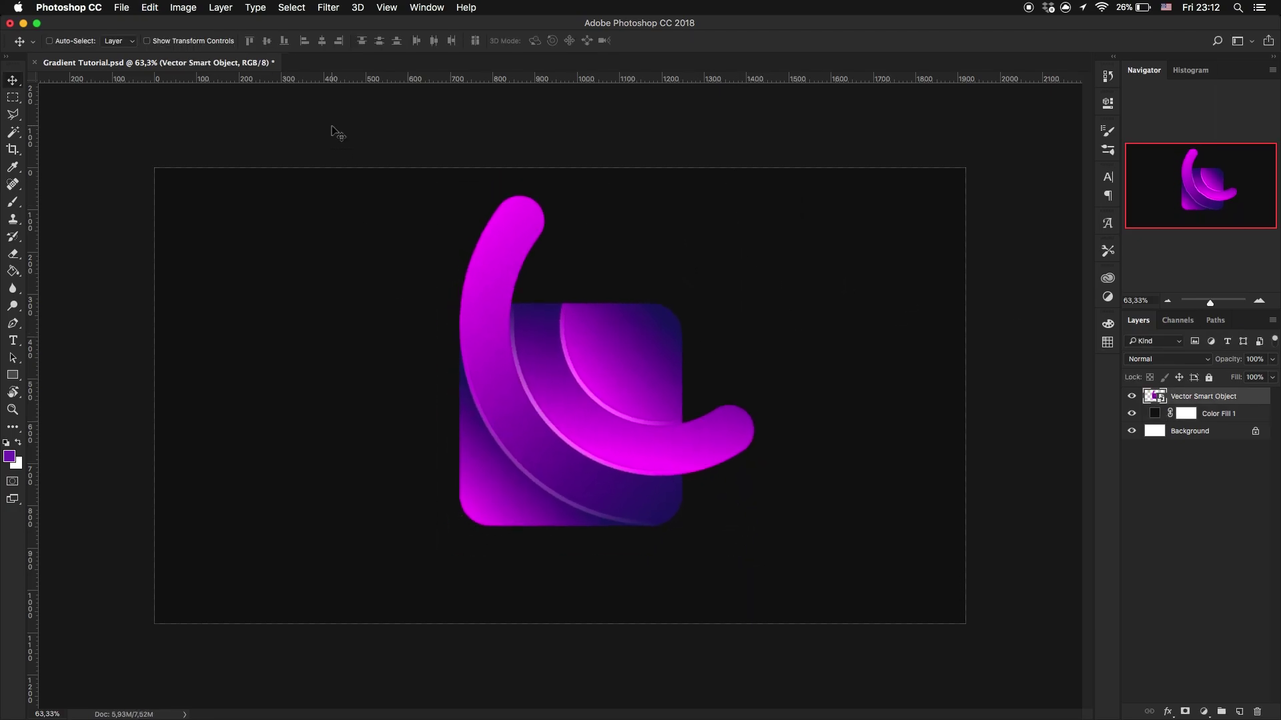
Step: Make a selection the size of the rounded square, centre it on the canvas, place guides along its edges, and deselect
key(m)
drag(442, 283, 654, 500)
key(super+d)
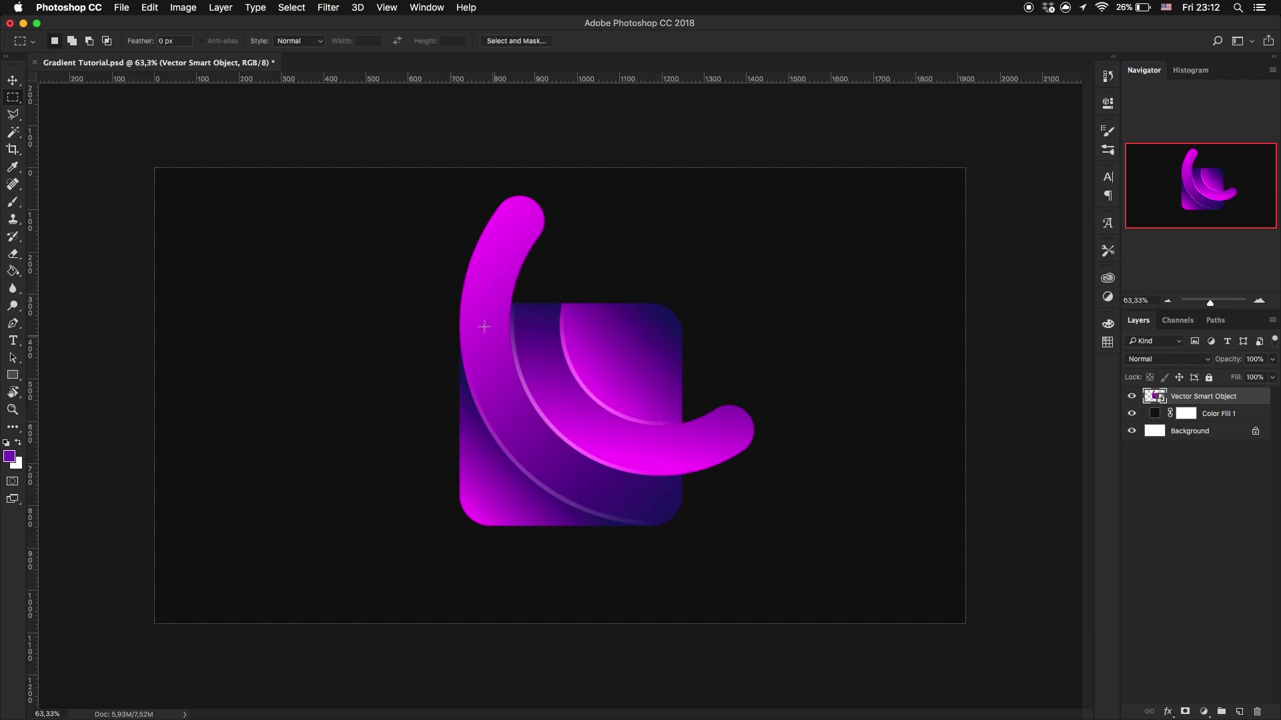
drag(460, 303, 682, 525)
drag(597, 448, 587, 422)
drag(471, 86, 474, 287)
key(super+d)
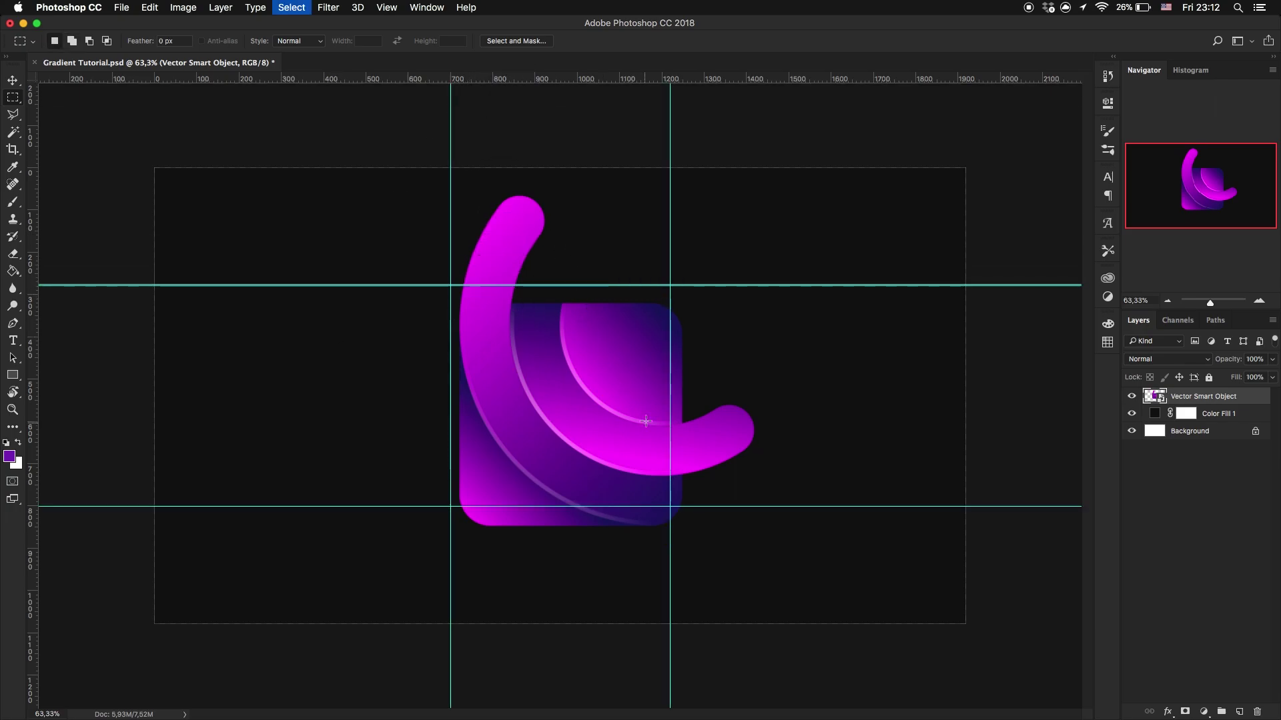
Step: Move the artwork so its rounded square lines up with the centred guides, and hide the guides
key(v)
drag(615, 419, 591, 399)
key(super+semicolon)
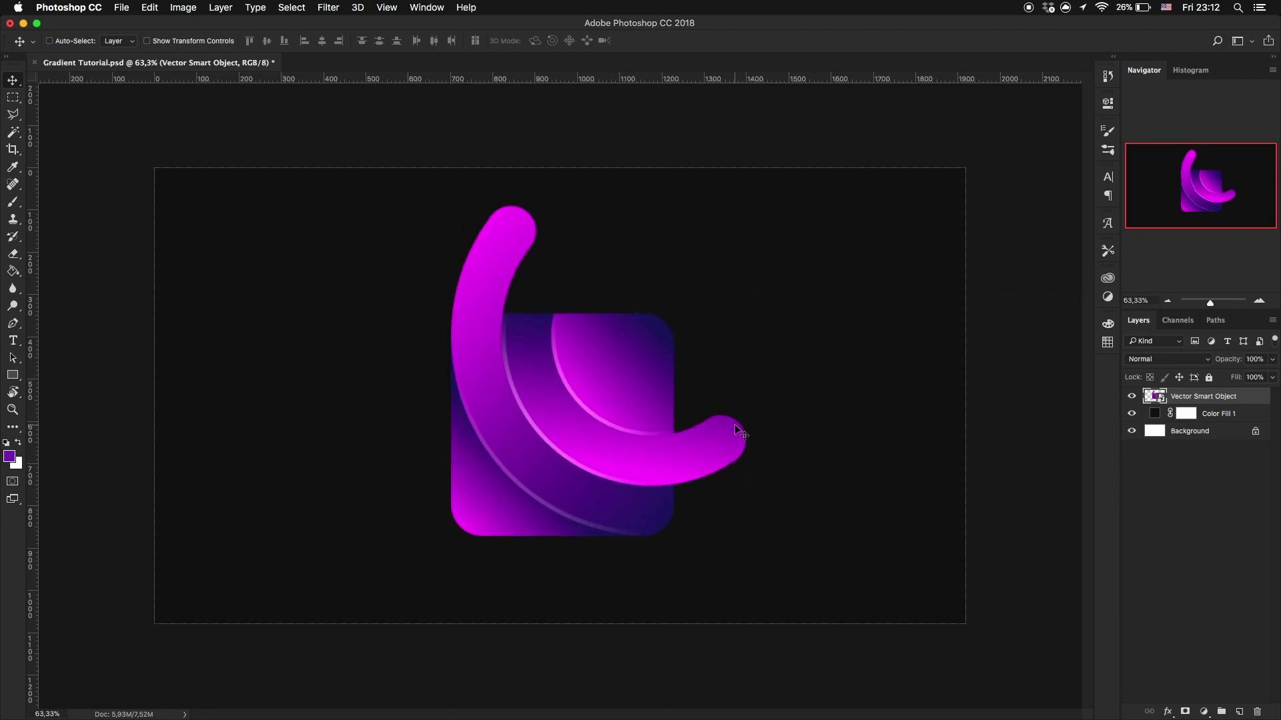
Step: Add a black Multiply drop shadow to the artwork with 25% opacity, 10% spread and 100 px size
scroll(679, 458, up, 3)
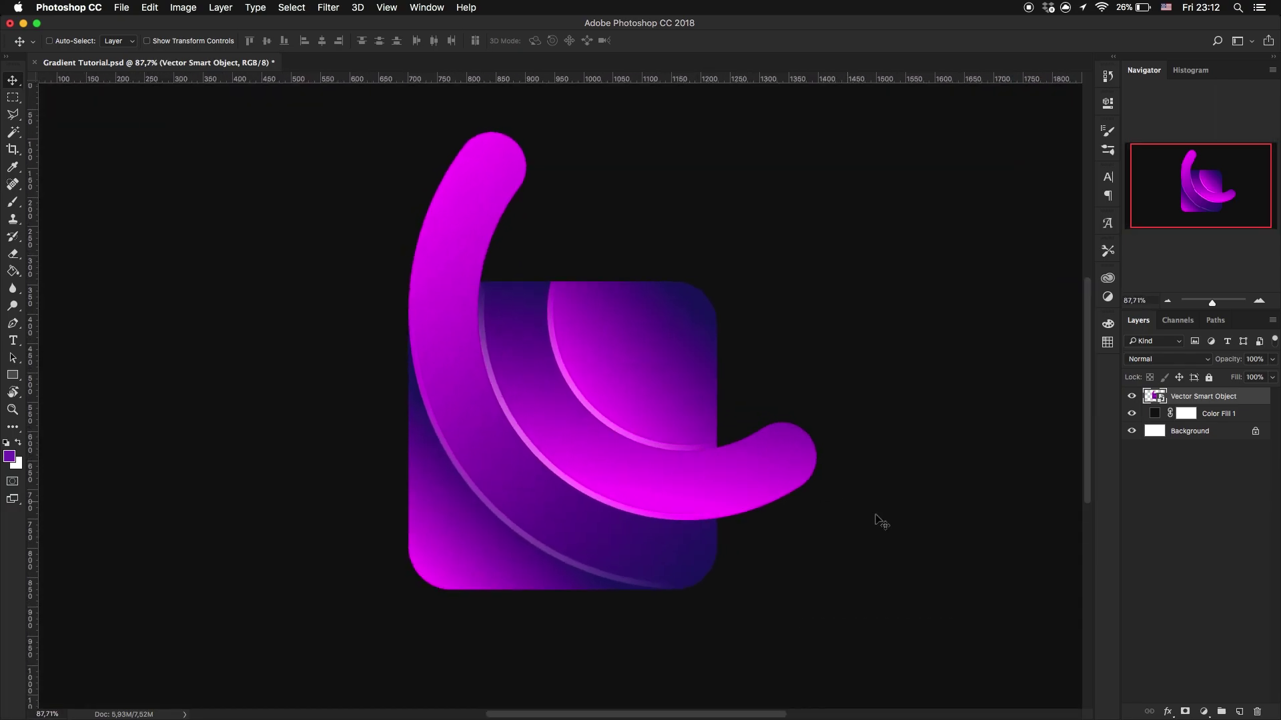
click(1167, 712)
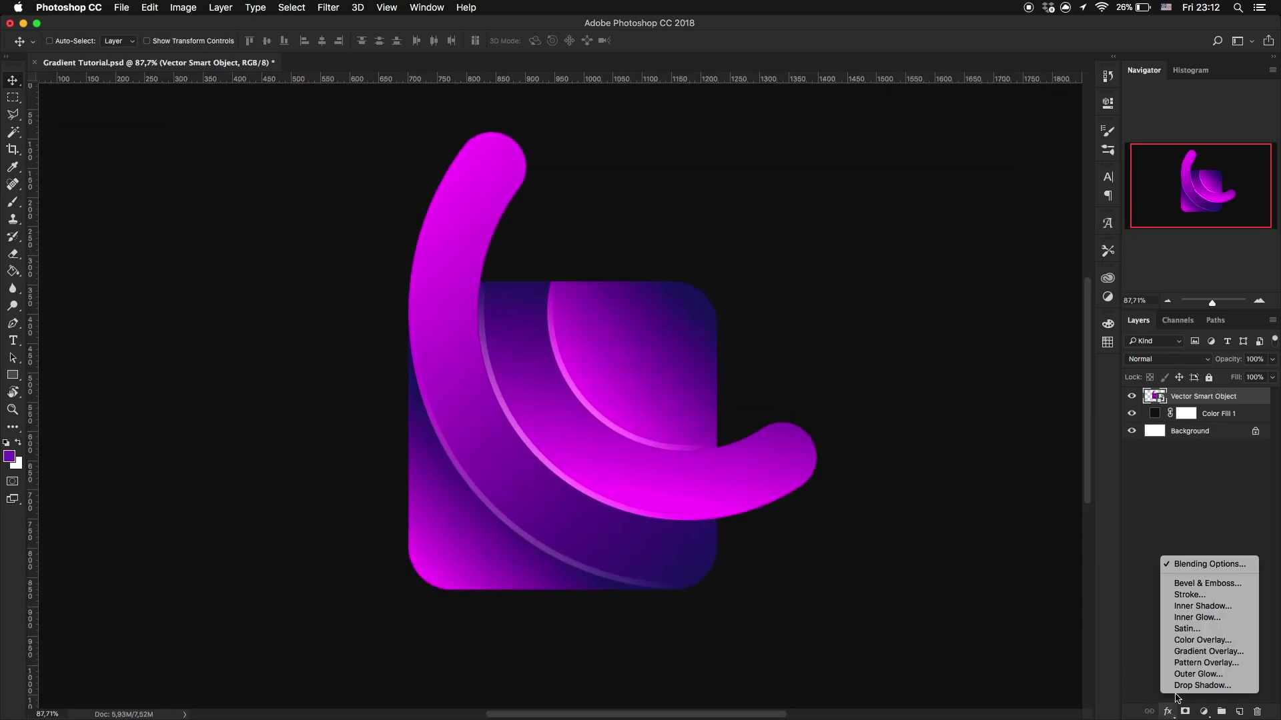
click(1184, 688)
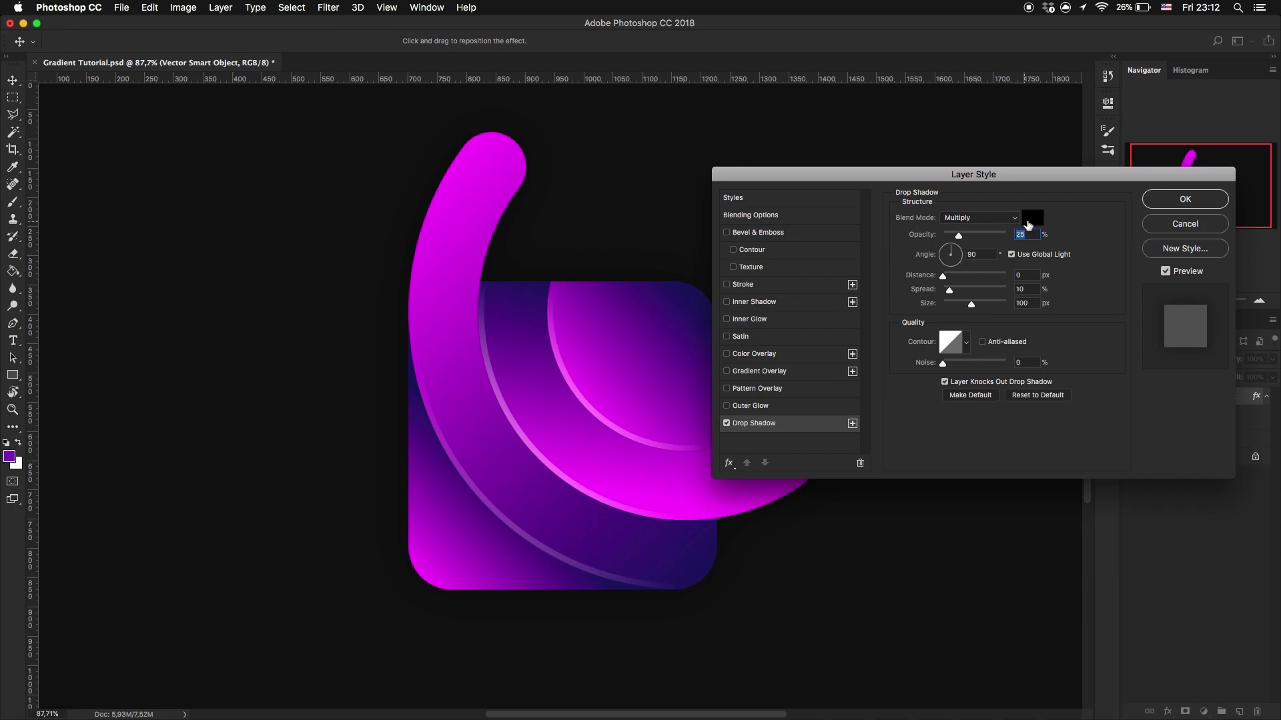
click(1031, 218)
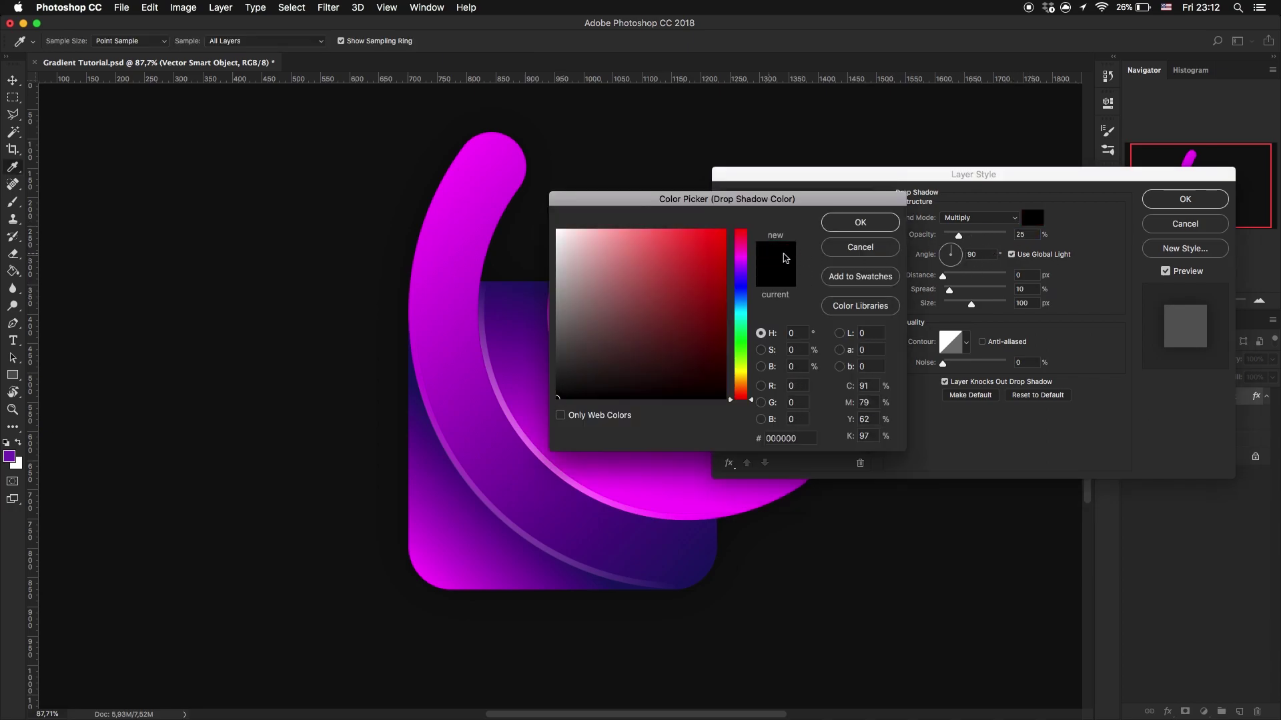
click(835, 224)
mouse_move(976, 307)
mouse_down()
mouse_move(955, 315)
mouse_move(991, 312)
mouse_up()
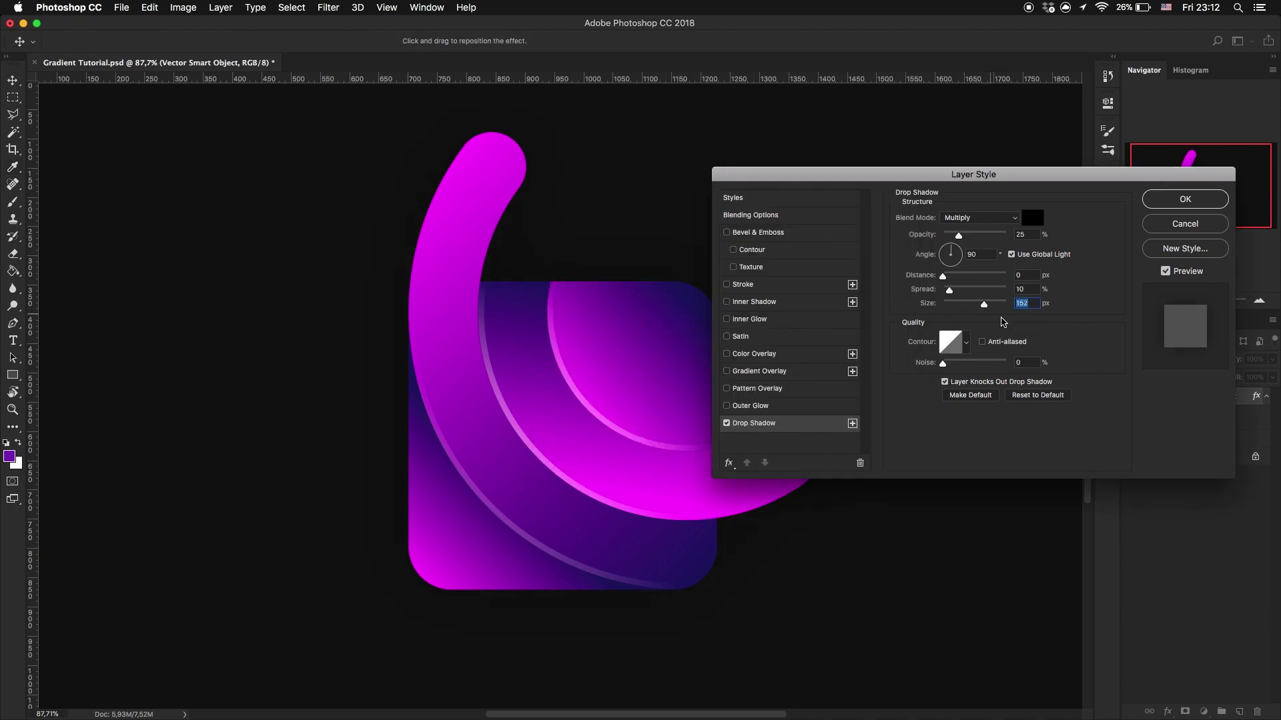
text(150)
key(BackSpace)
key(BackSpace)
text(00)
key(Return)
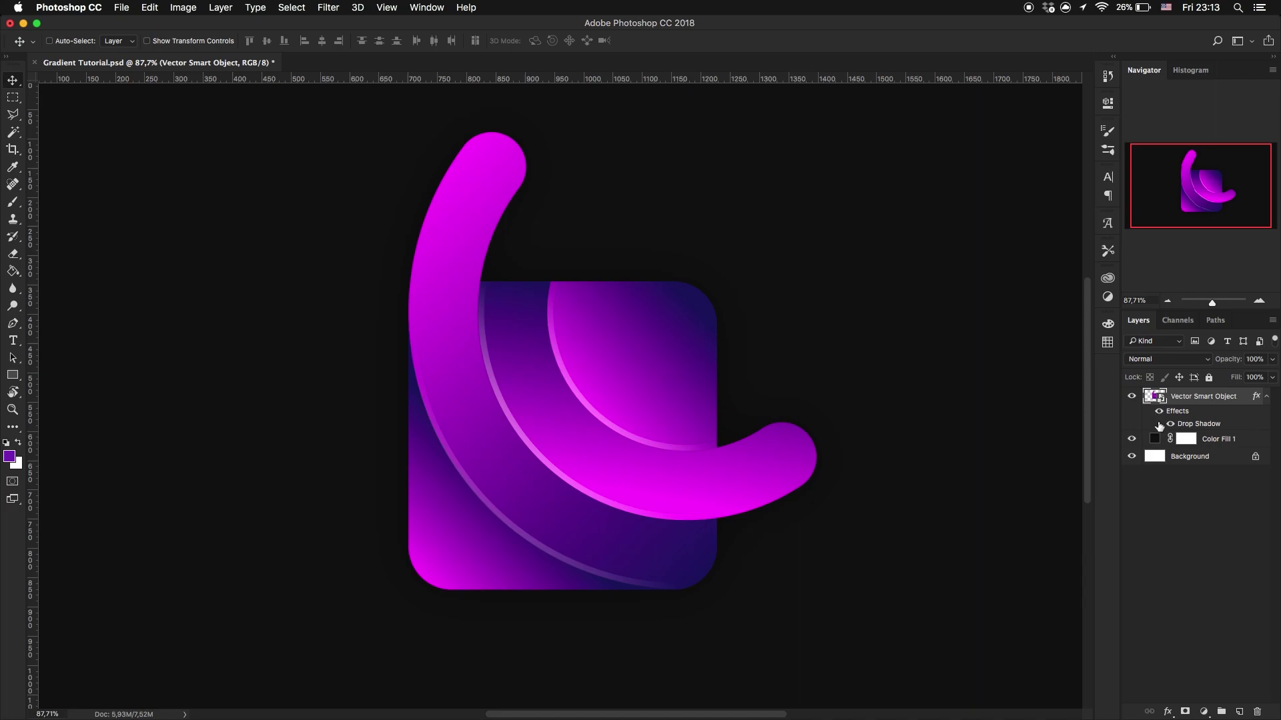
Step: Create a new layer on top and paint a soft magenta glow with a 600 px brush over the curved band's upper end
click(1178, 527)
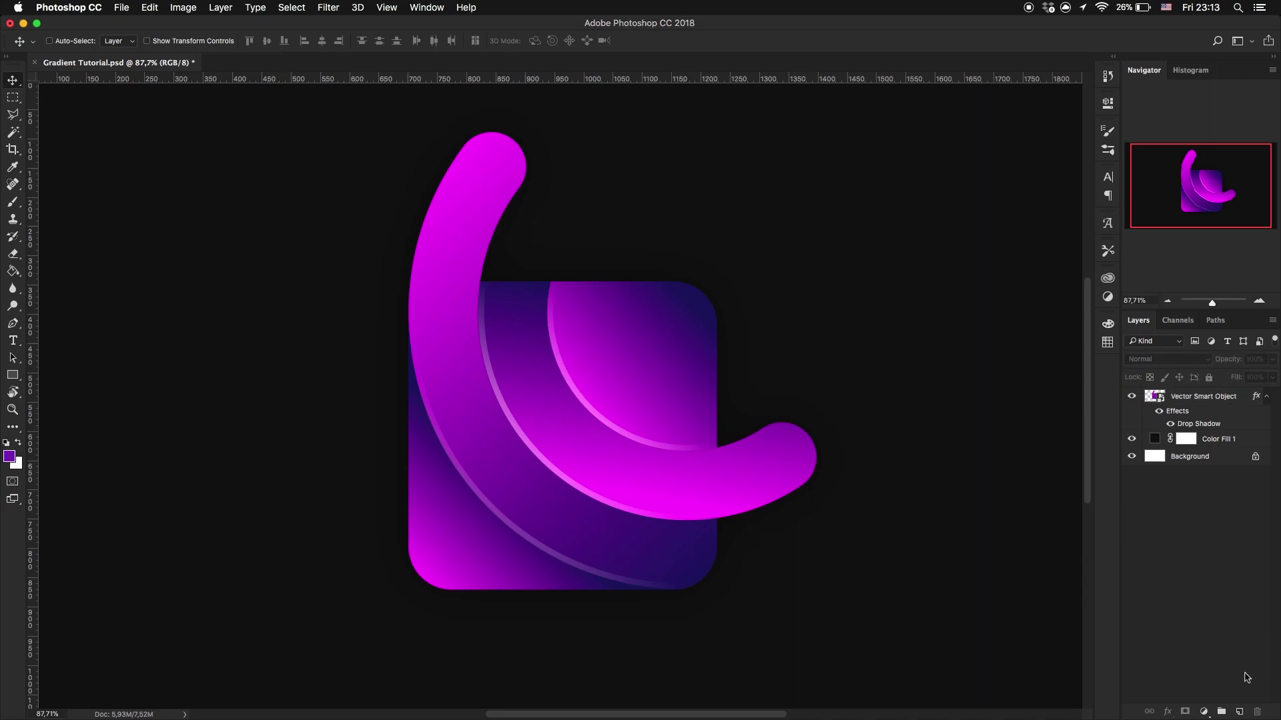
click(1238, 711)
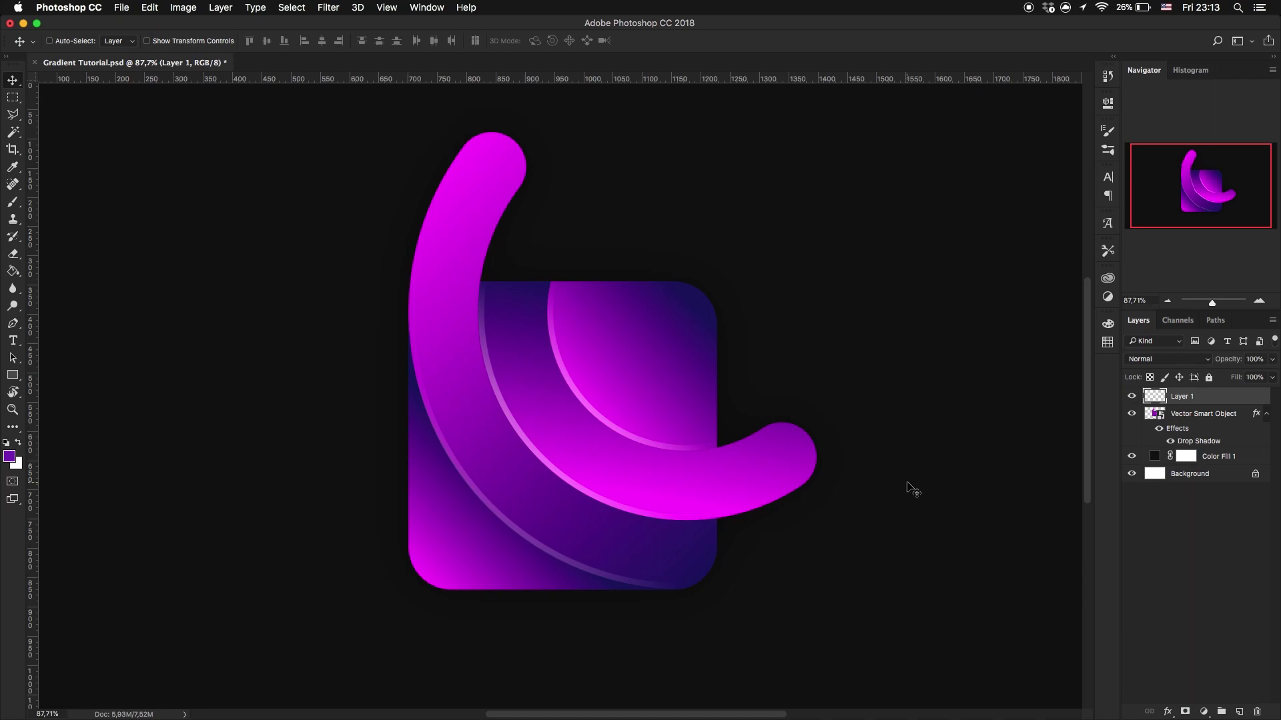
scroll(913, 491, down, 1)
key(b)
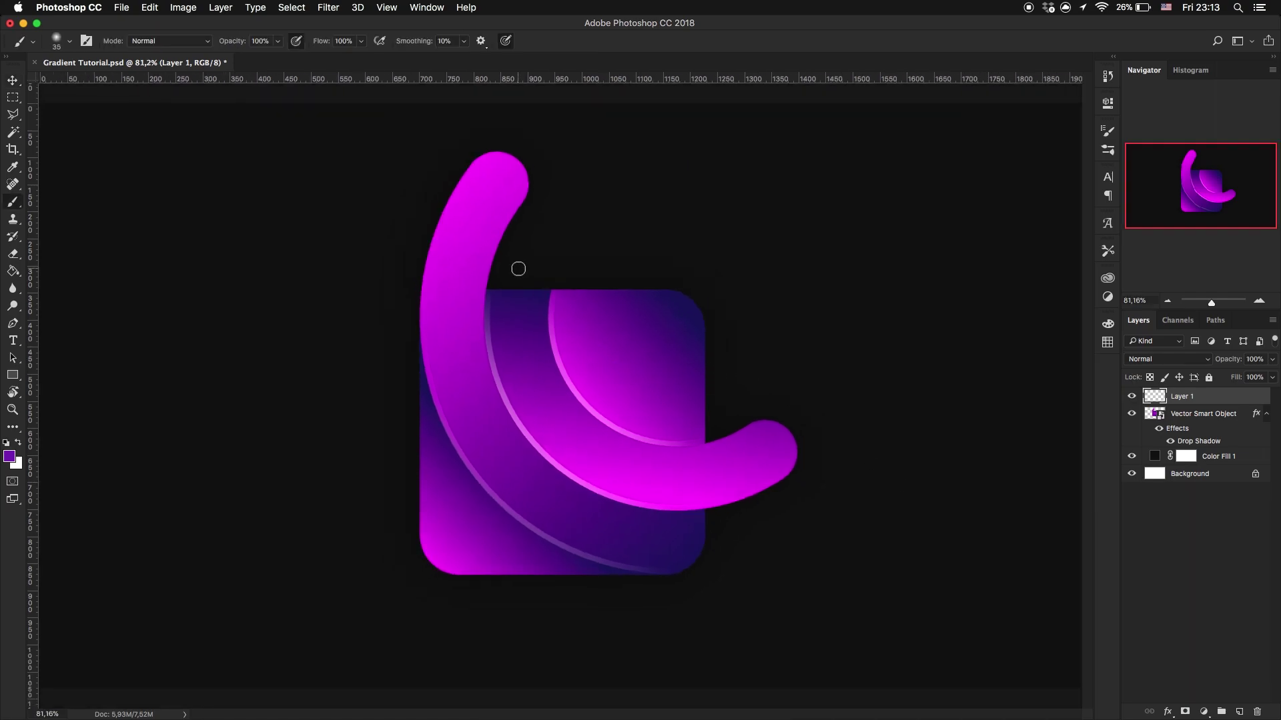
key(bracketright)
key(bracketright)
key(bracketright)
key(bracketright)
key(bracketright)
key(bracketright)
key(bracketright)
key(bracketright)
key(bracketright)
key(bracketright)
key(bracketright)
key(bracketright)
scroll(510, 154, down, 3)
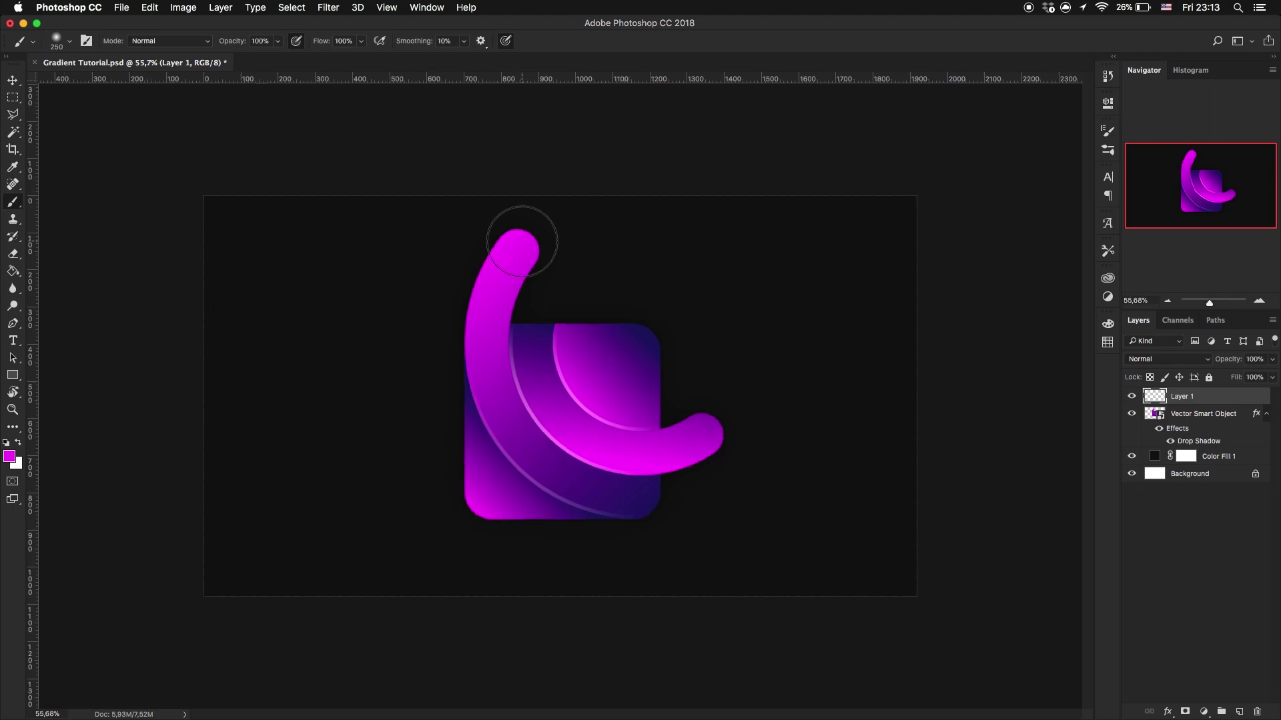
scroll(517, 230, up, 1)
key(bracketright)
key(bracketright)
key(bracketright)
key(bracketright)
key(bracketright)
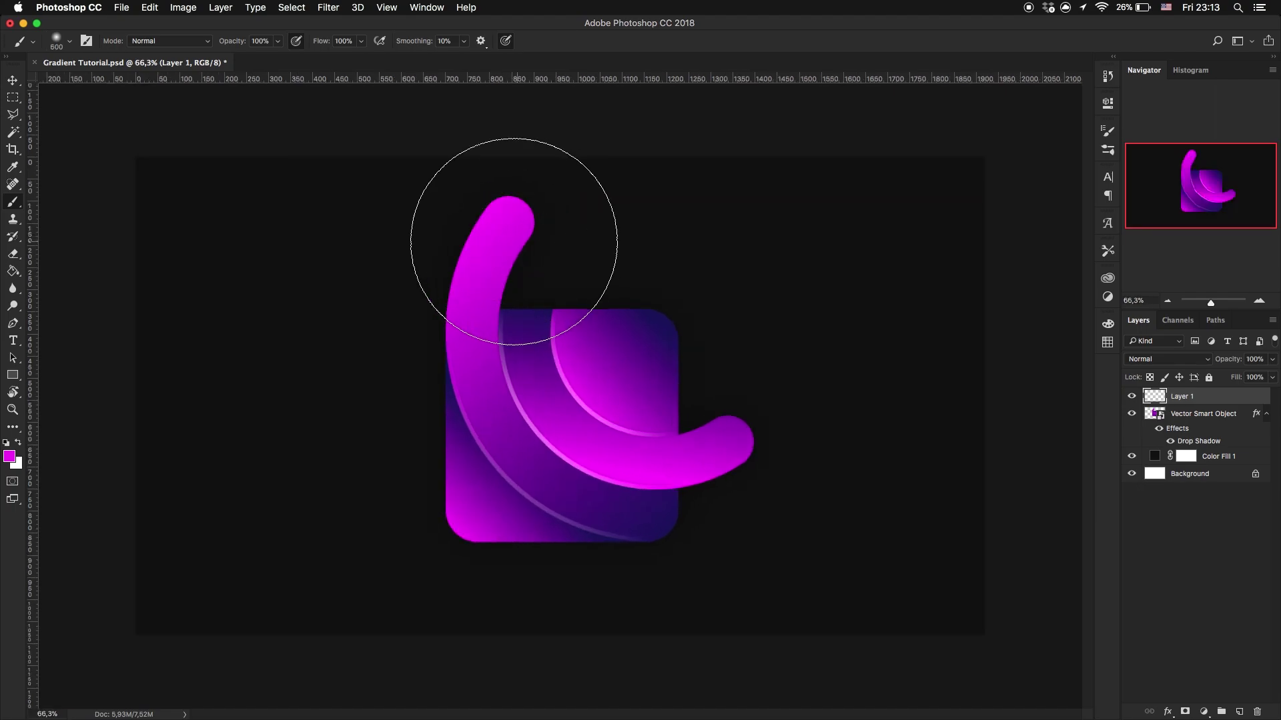
click(492, 248)
key(super+z)
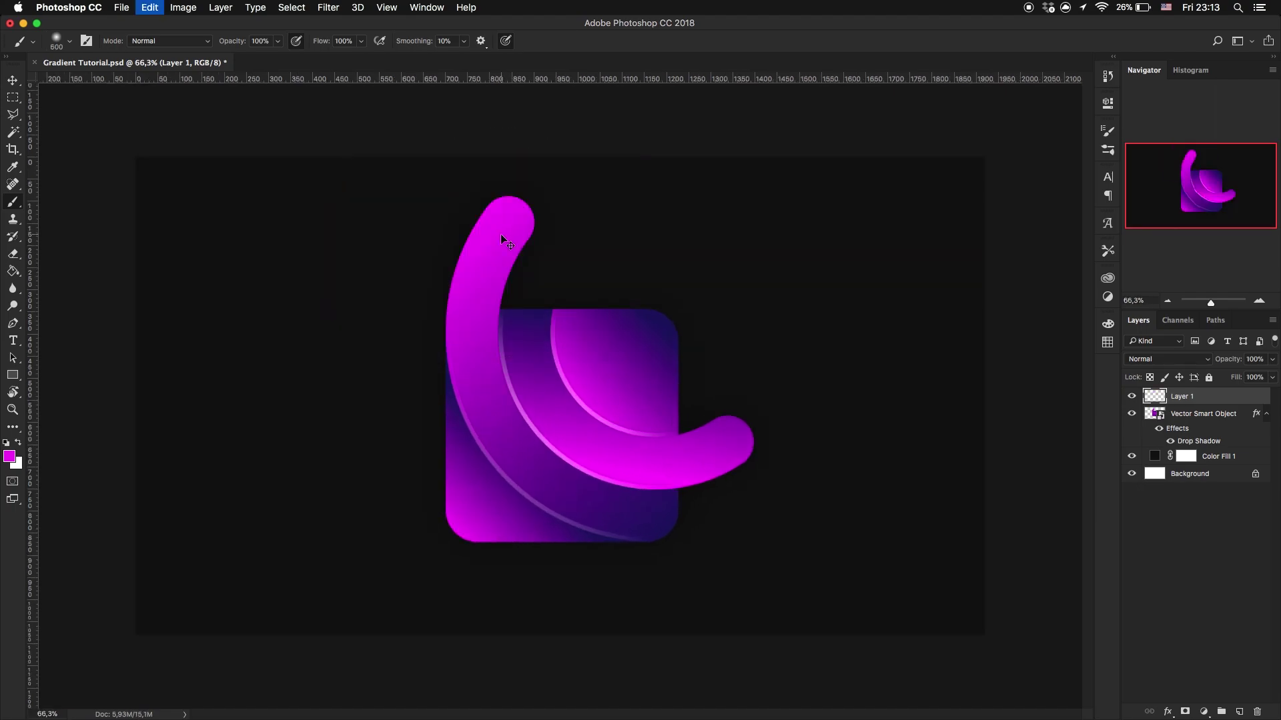
click(510, 223)
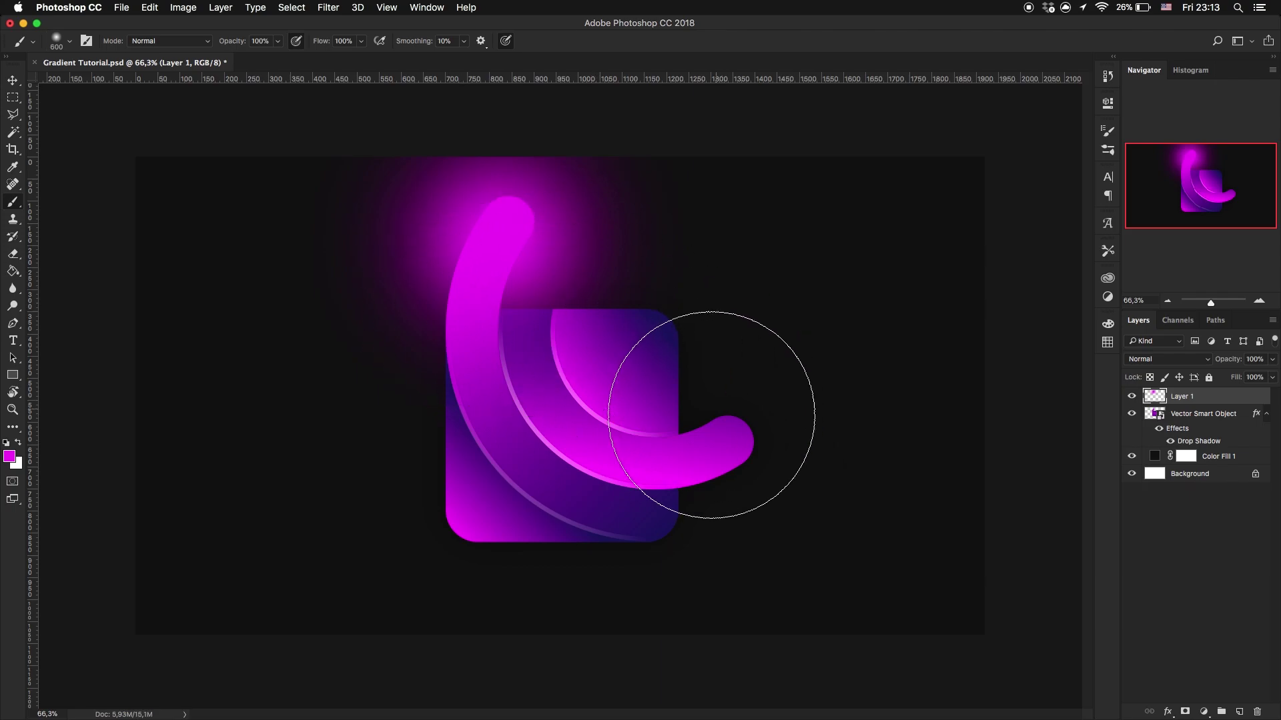
Step: Paint a second magenta glow with a 500 px brush over the band's right end, undoing the earlier trial dabs
key(bracketleft)
key(bracketleft)
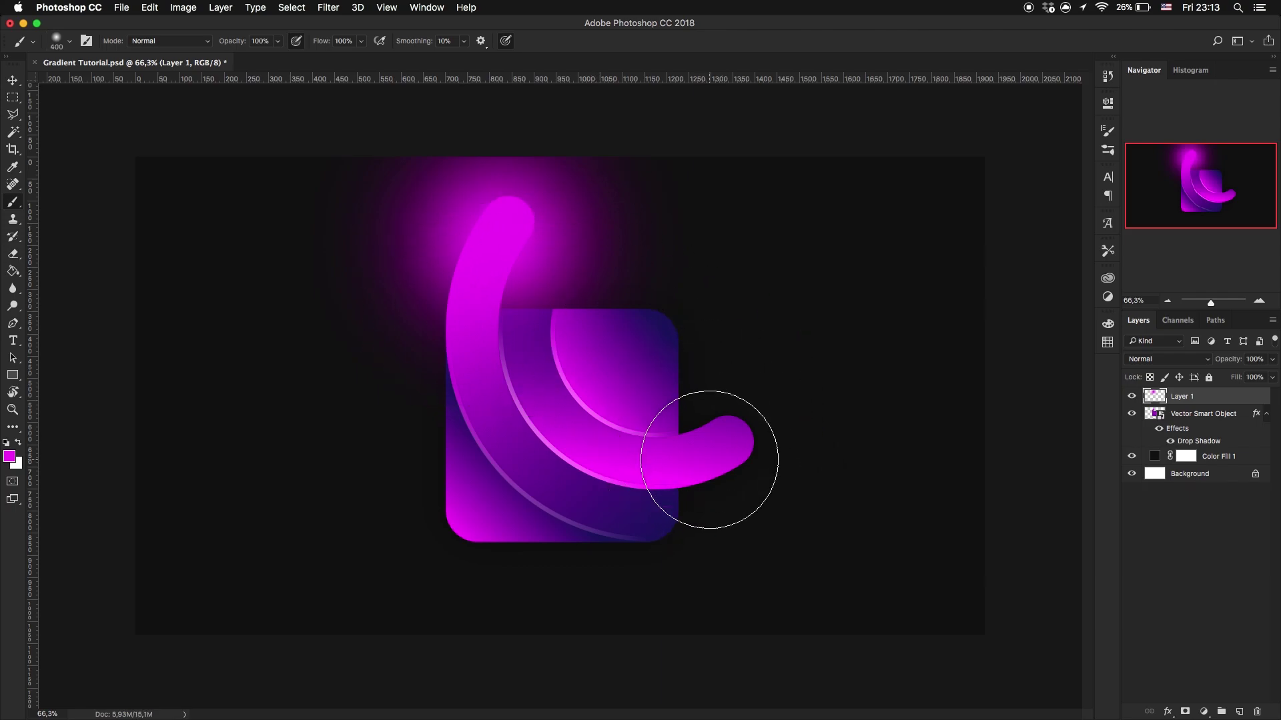
click(721, 450)
key(super+z)
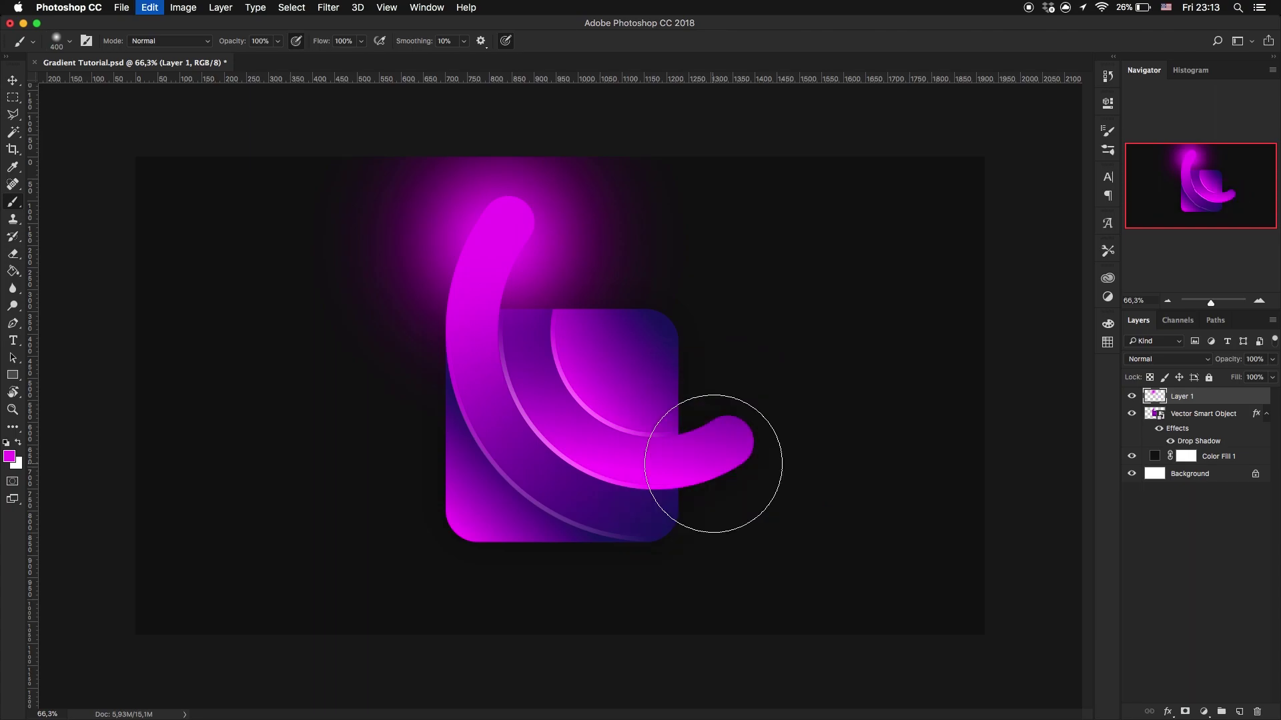
key(bracketright)
key(bracketright)
click(712, 457)
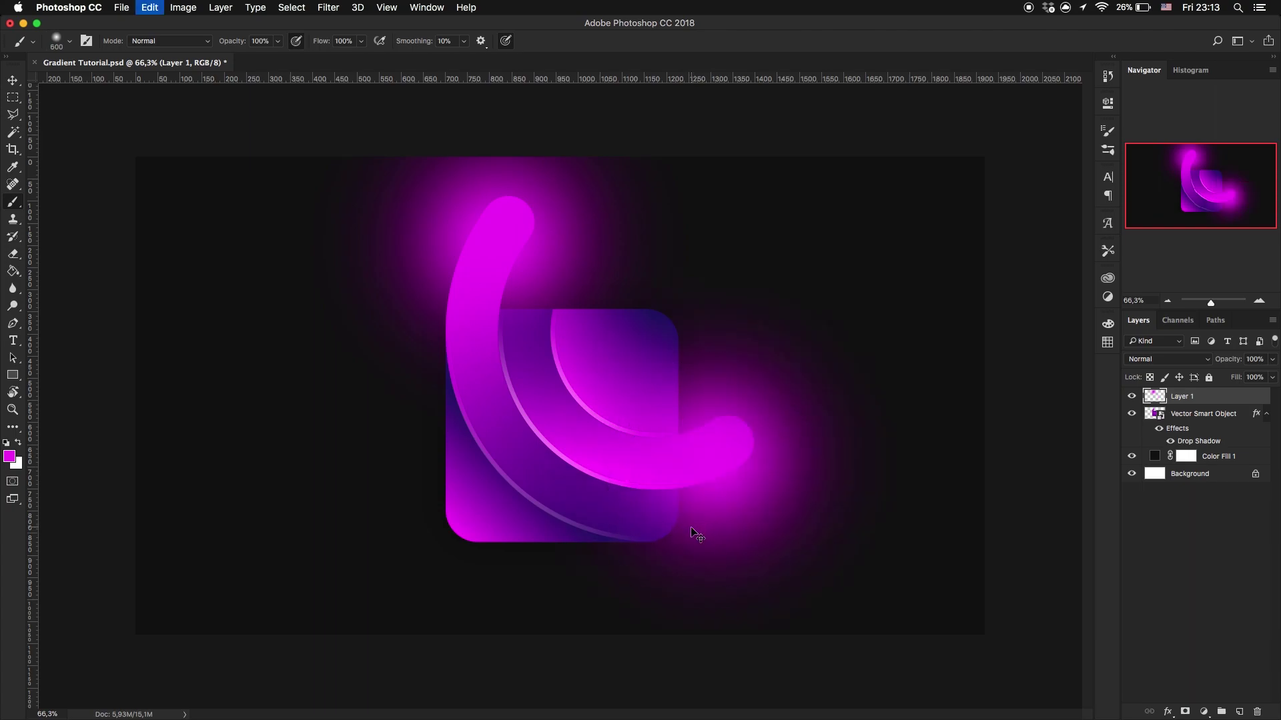
key(super+z)
key(bracketleft)
click(712, 458)
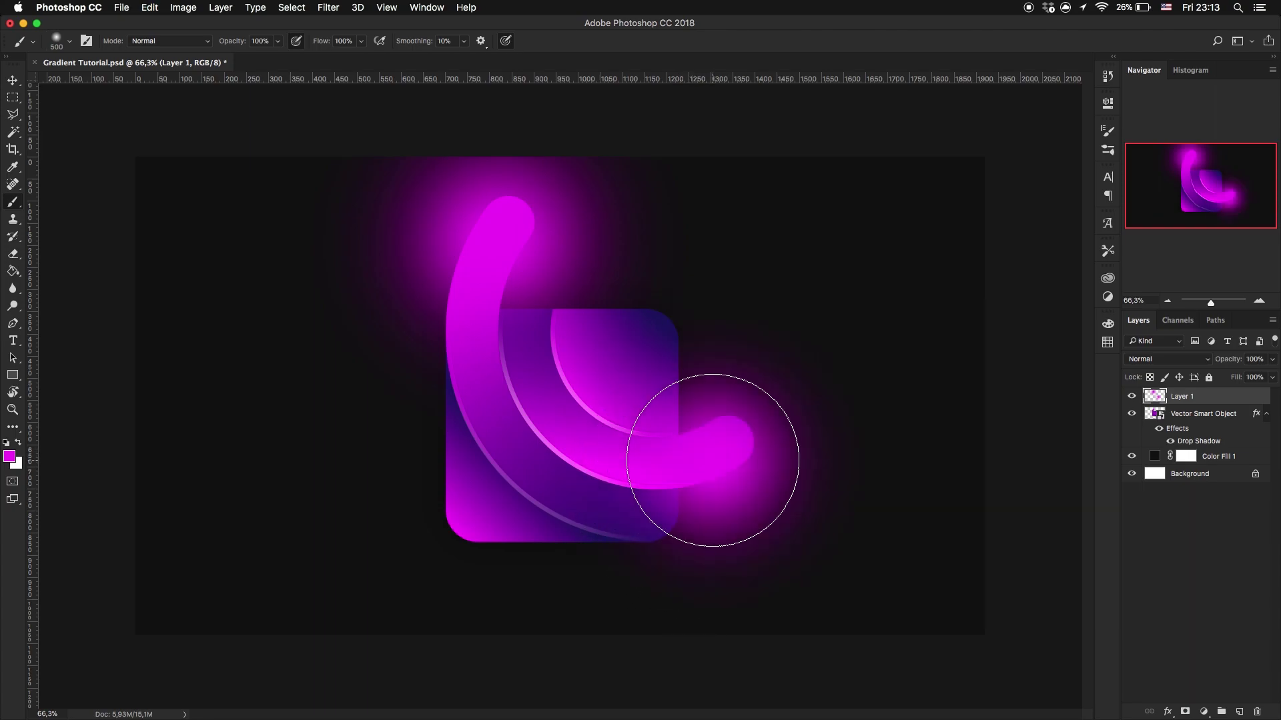
key(super+z)
click(708, 452)
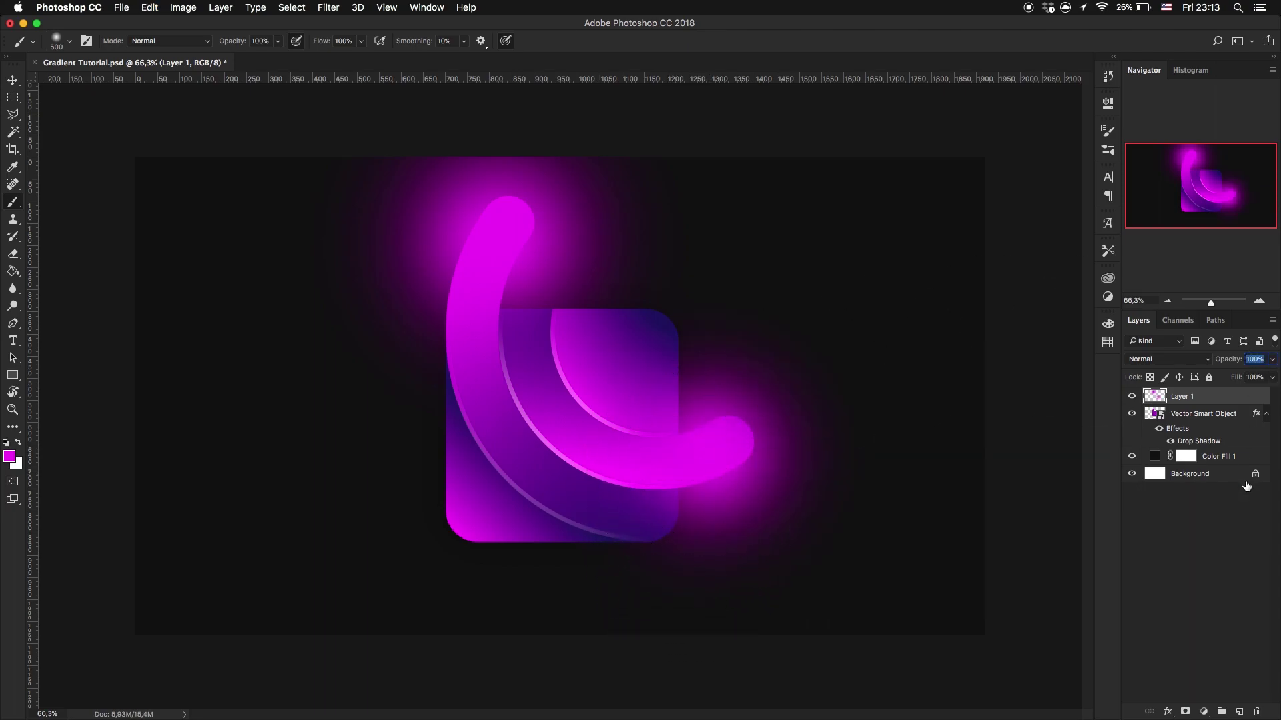
Step: Set the glow layer's opacity to 50%
text(50)
key(Return)
key(v)
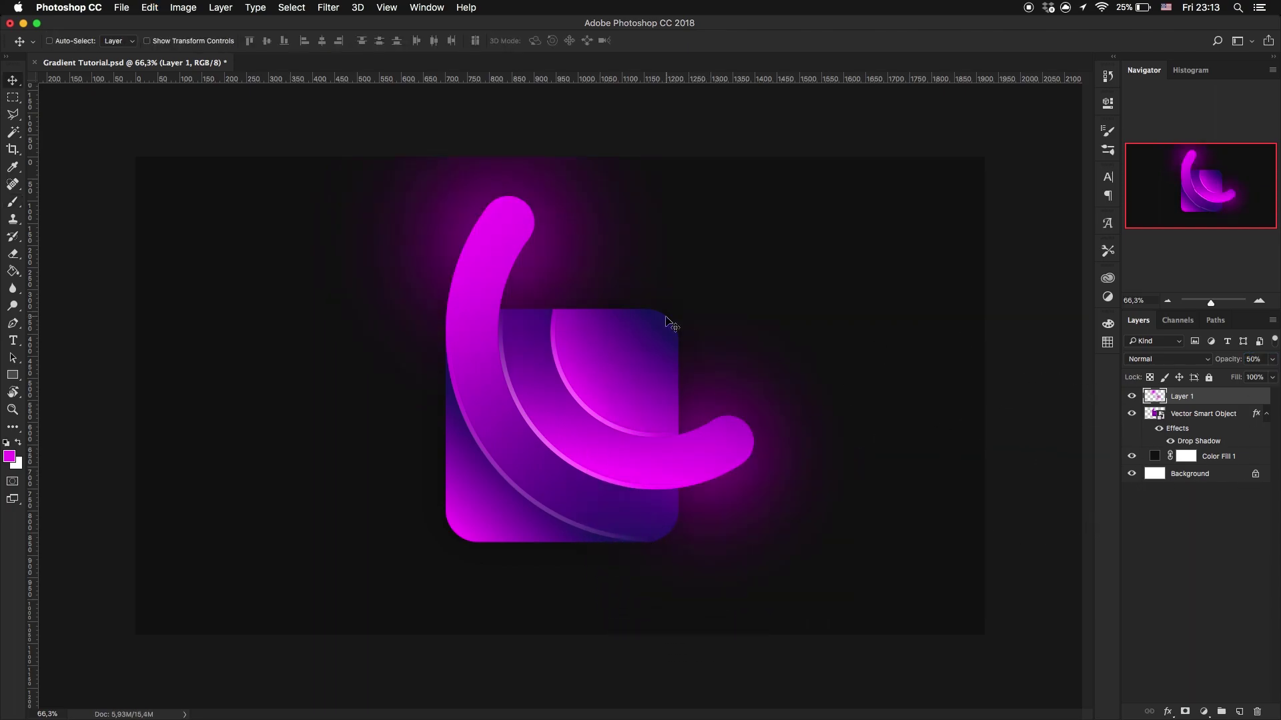
Step: Soften and reduce both glows around the band's ends with a 700 px eraser
key(e)
key(bracketright)
key(bracketright)
key(bracketright)
key(bracketright)
key(bracketright)
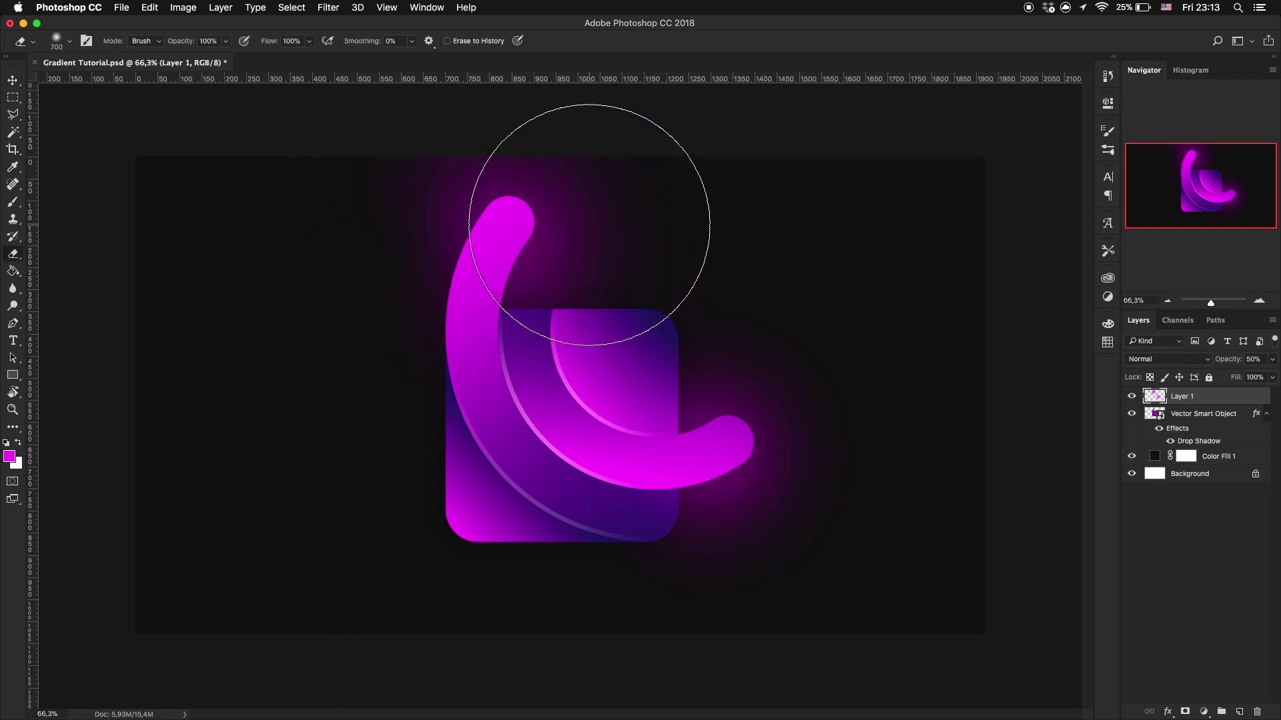
drag(586, 214, 621, 166)
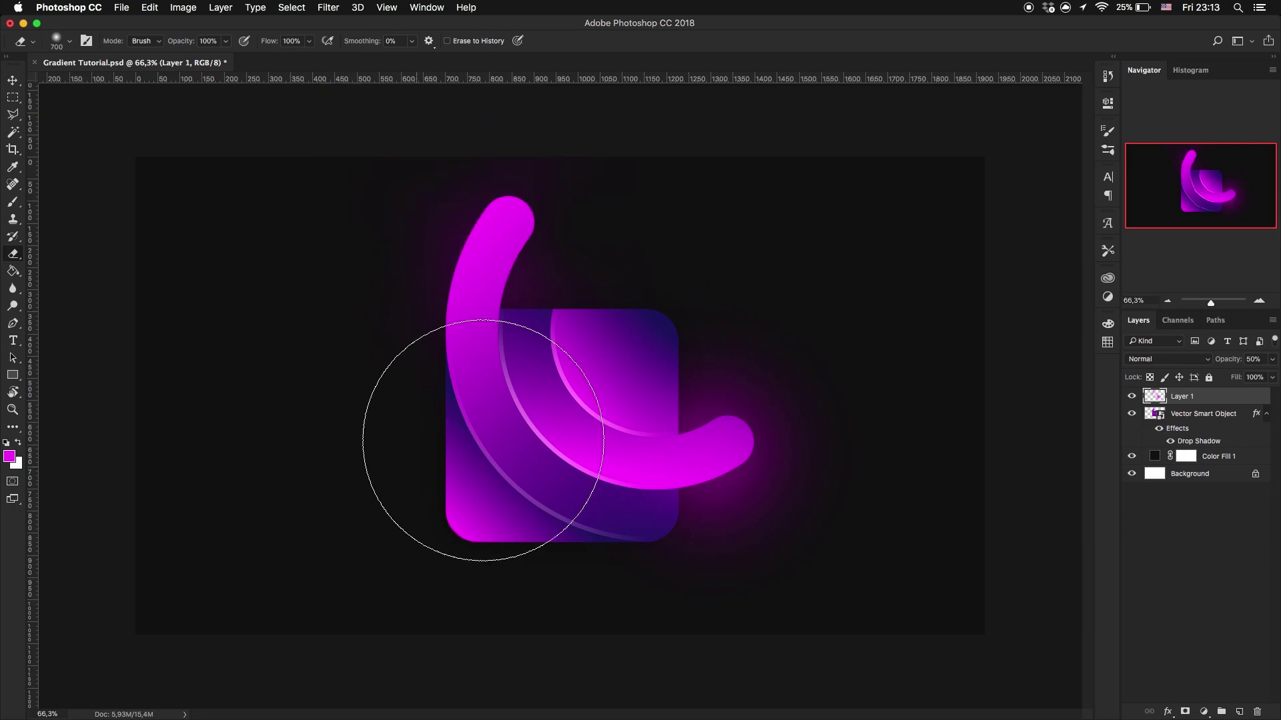
mouse_move(595, 362)
mouse_down()
mouse_move(843, 517)
mouse_move(800, 552)
mouse_move(860, 444)
mouse_up()
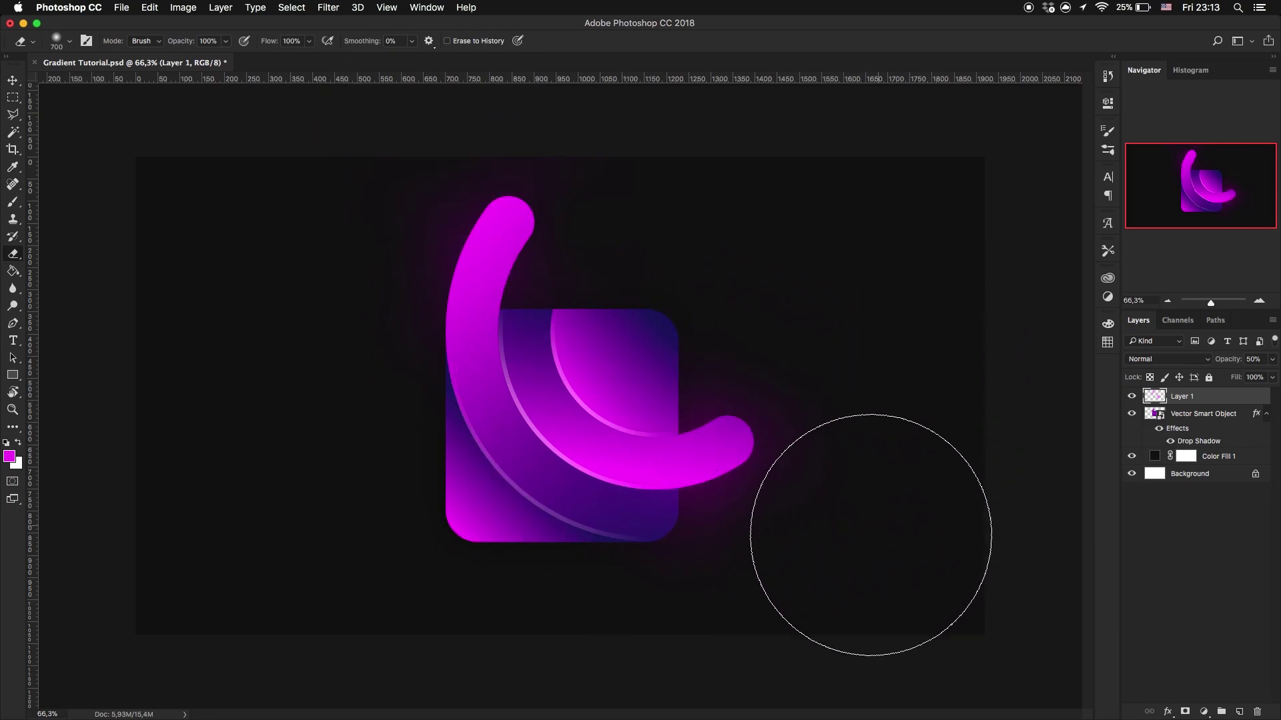
Step: Paint 400 px magenta glows over the band's upper end, the square's lower-left corner and the band's right end
key(b)
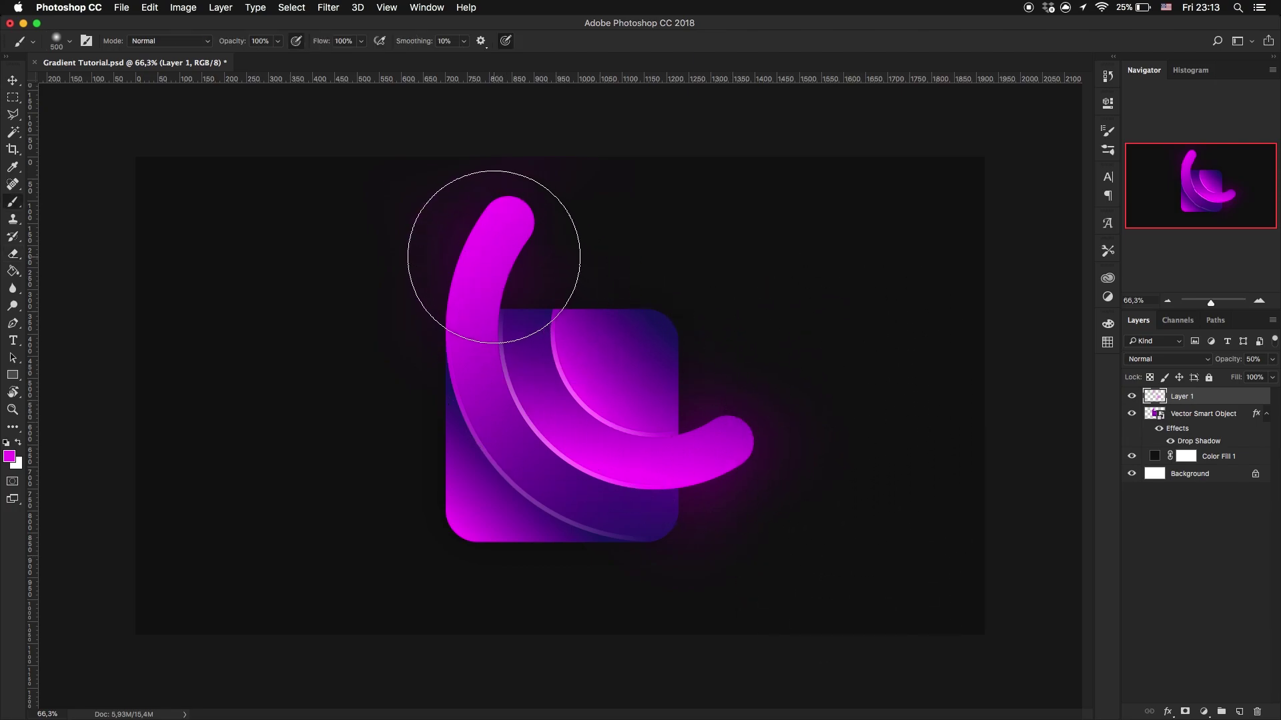
click(499, 264)
key(super+z)
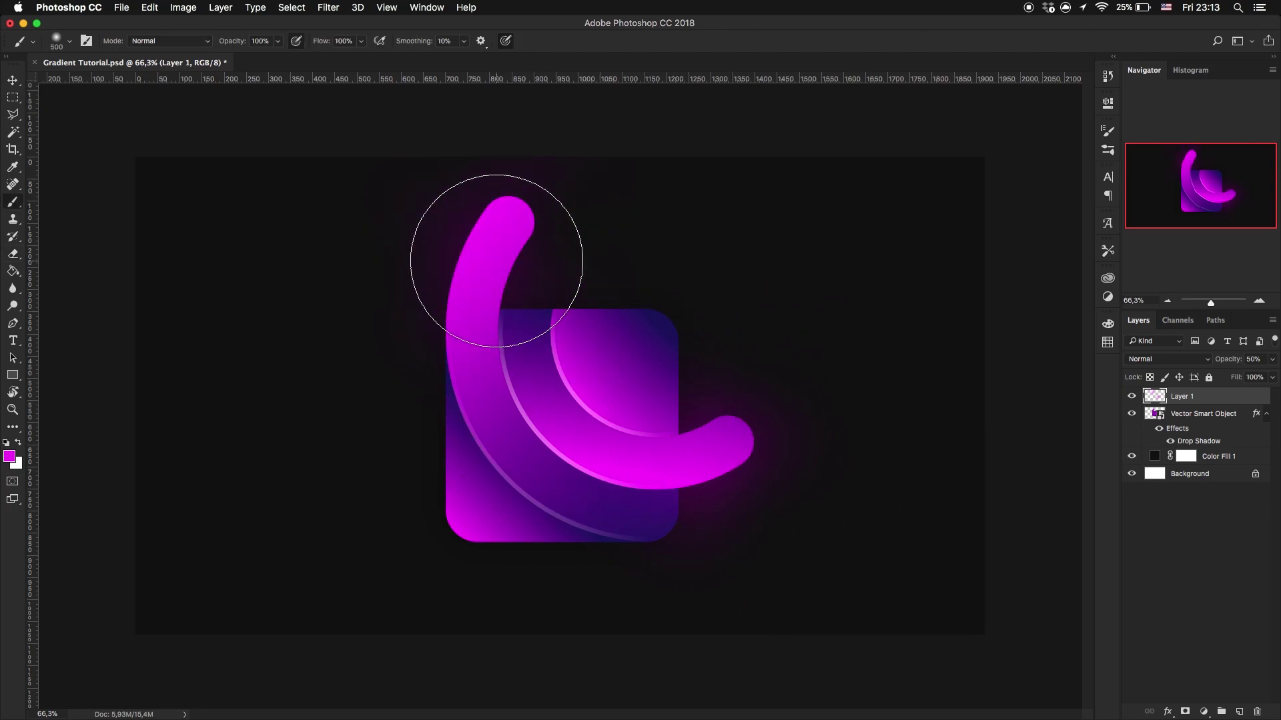
key(bracketleft)
click(497, 261)
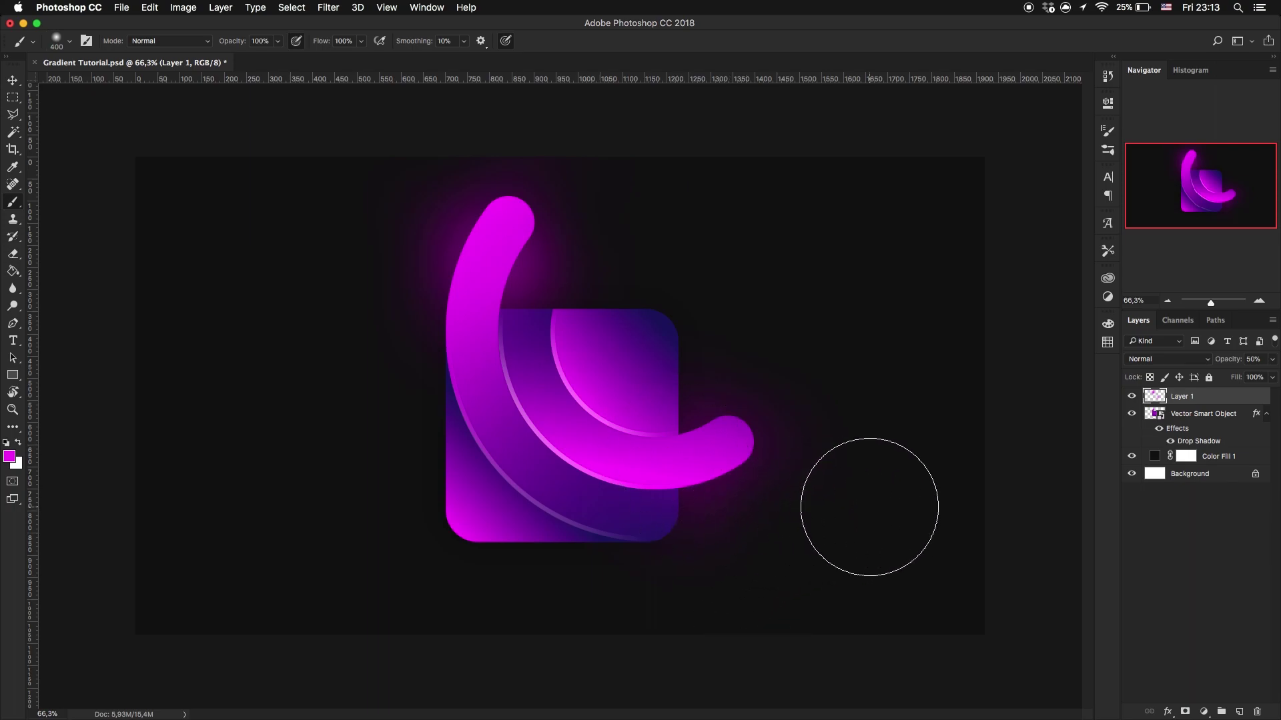
click(494, 491)
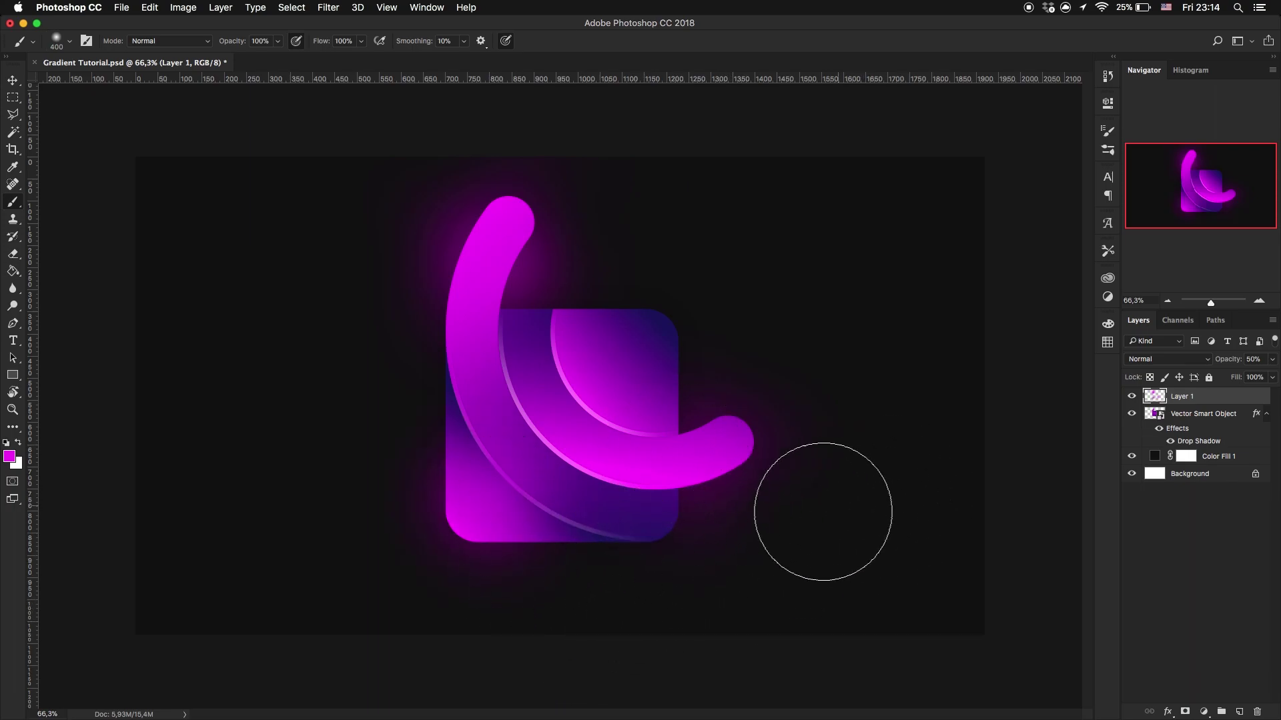
click(758, 443)
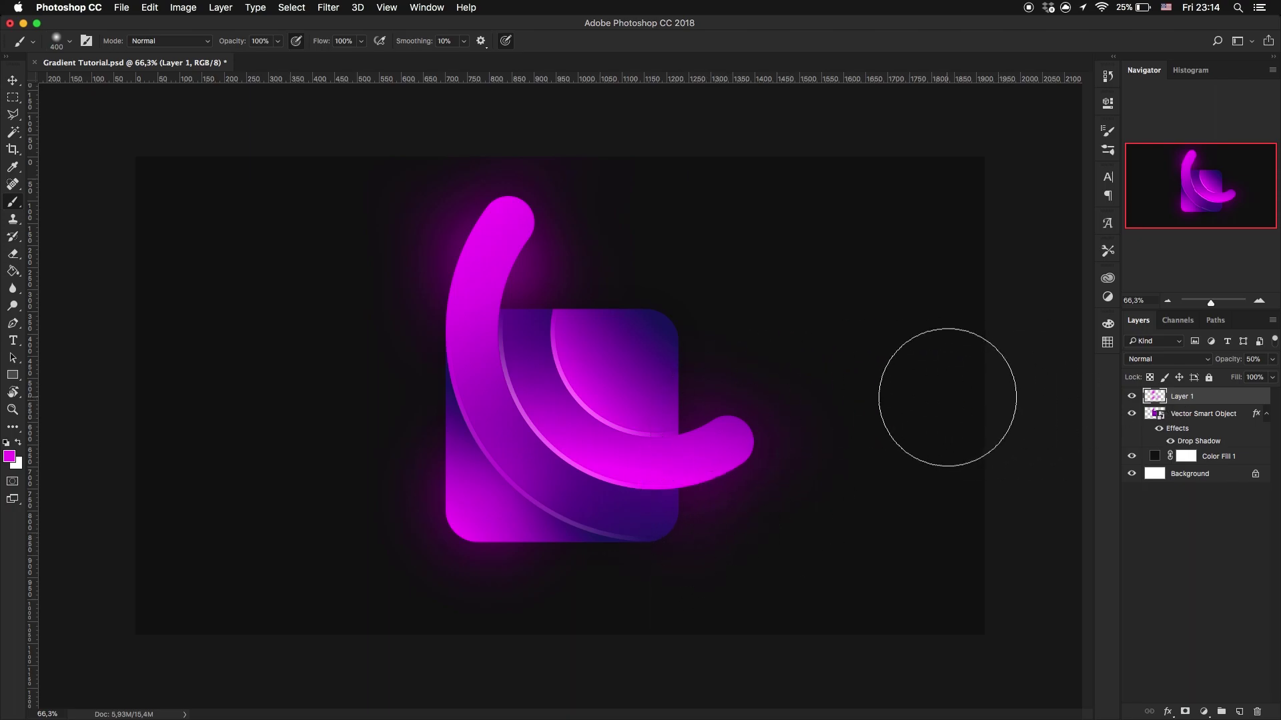
Step: Add a new layer above the glows and dab small magenta dots around the band's right end
click(1239, 712)
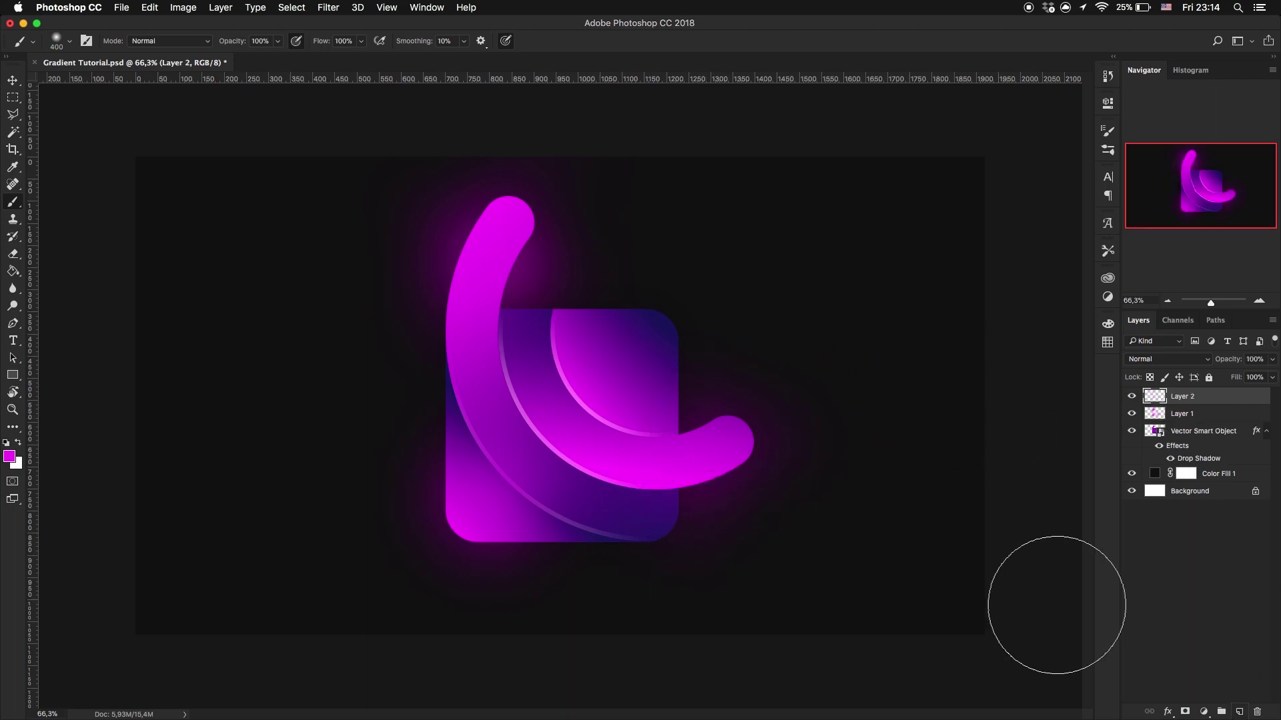
key(bracketleft)
key(bracketleft)
key(bracketleft)
key(bracketleft)
key(bracketleft)
key(bracketleft)
key(bracketleft)
key(bracketleft)
key(bracketleft)
key(bracketleft)
key(bracketleft)
key(bracketleft)
scroll(672, 380, up, 2)
scroll(644, 393, up, 4)
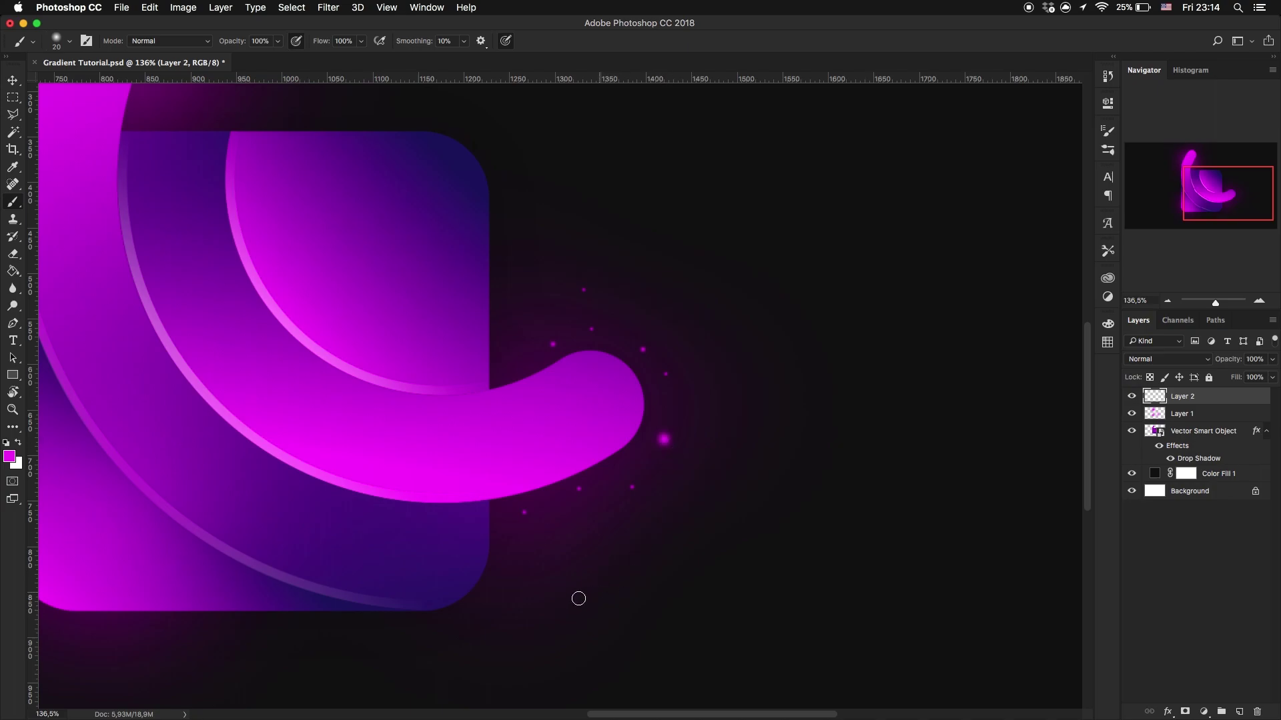
Step: Scatter small magenta dots around the band's upper end with a brush of about 9 px, undoing misplaced dabs
scroll(448, 572, down, 5)
scroll(447, 569, up, 4)
scroll(446, 568, left, 2)
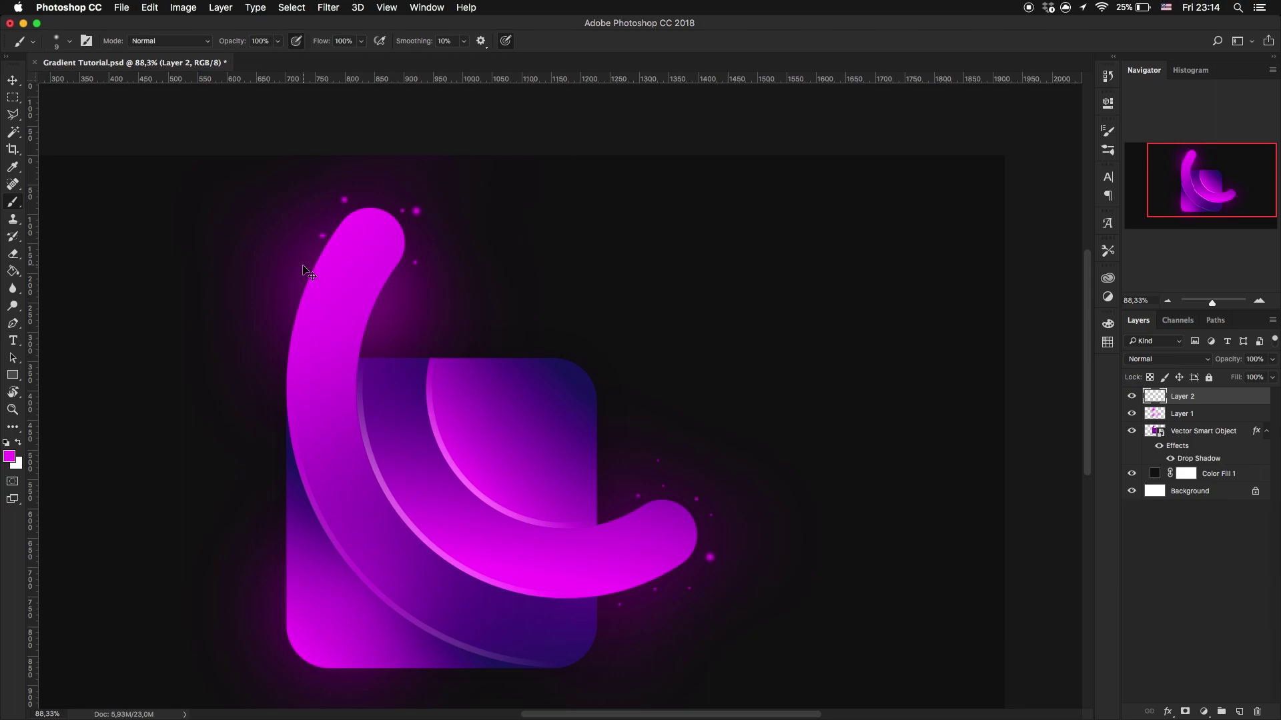
key(super+z)
key(super+z)
key(super+z)
key(bracketright)
scroll(403, 318, down, 2)
key(super+z)
key(bracketleft)
key(bracketleft)
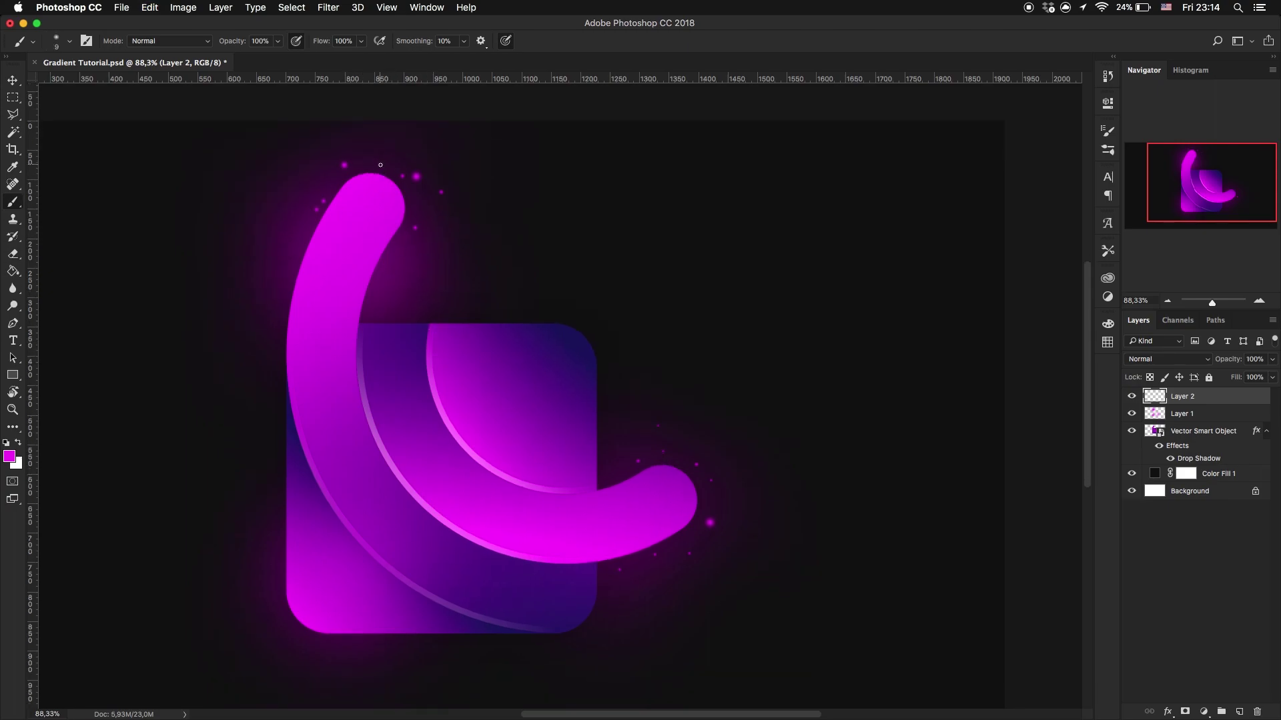
Step: Sample the dark blue near the square's upper-right corner and dab soft dots on the inner gradient area, undoing misplaced ones
scroll(406, 348, up, 5)
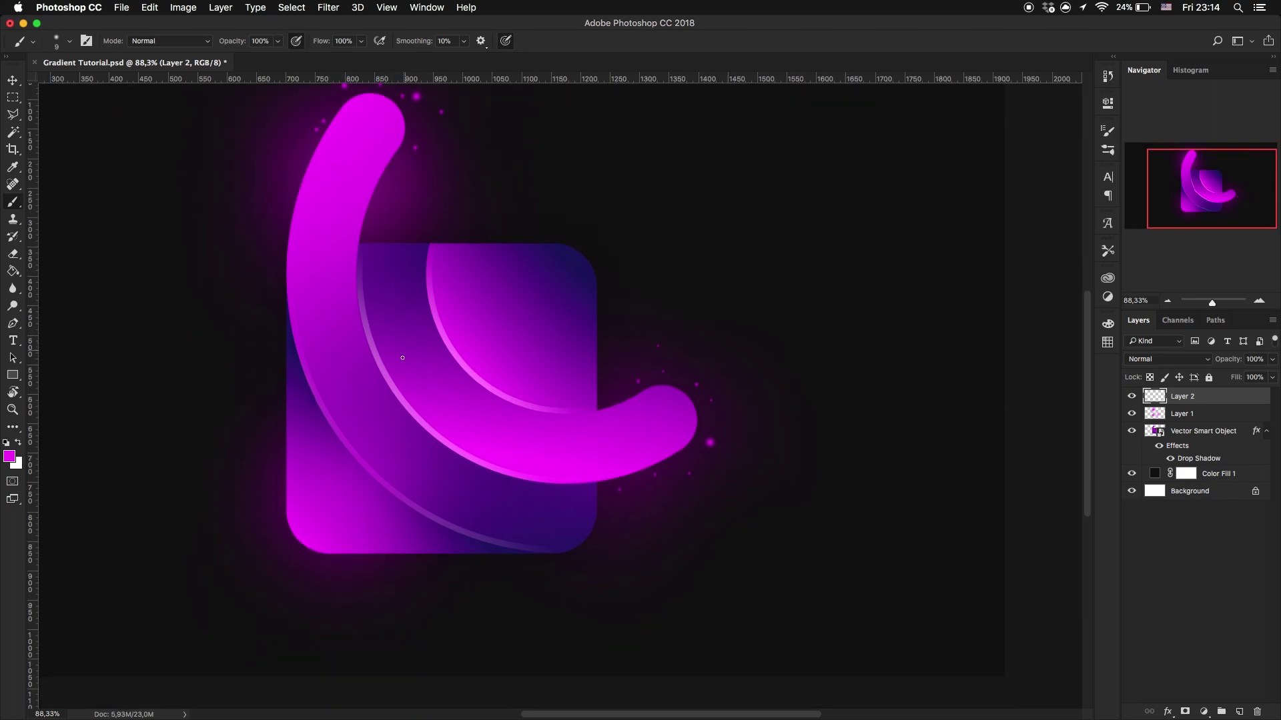
alt+click(591, 176)
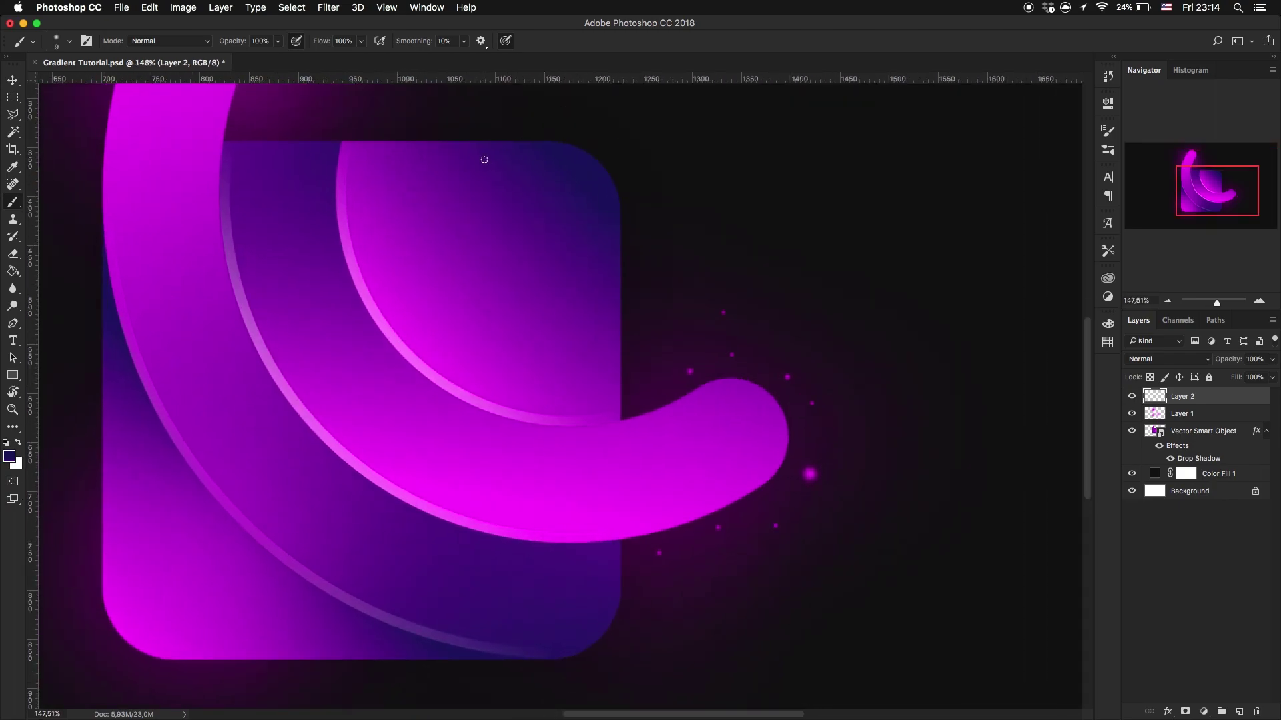
key(bracketright)
key(bracketright)
key(bracketright)
click(461, 174)
click(494, 229)
key(super+alt+z)
key(super+alt+z)
click(501, 222)
key(bracketleft)
Step: Dab small dark dots across the dark band beside the inner curve and the lower band
click(334, 312)
key(bracketright)
click(362, 556)
click(302, 525)
click(253, 474)
Step: Paint more small dark purple dots along the square's left edge and its lower-left gradient area
scroll(354, 597, down, 3)
scroll(251, 398, left, 3)
click(219, 332)
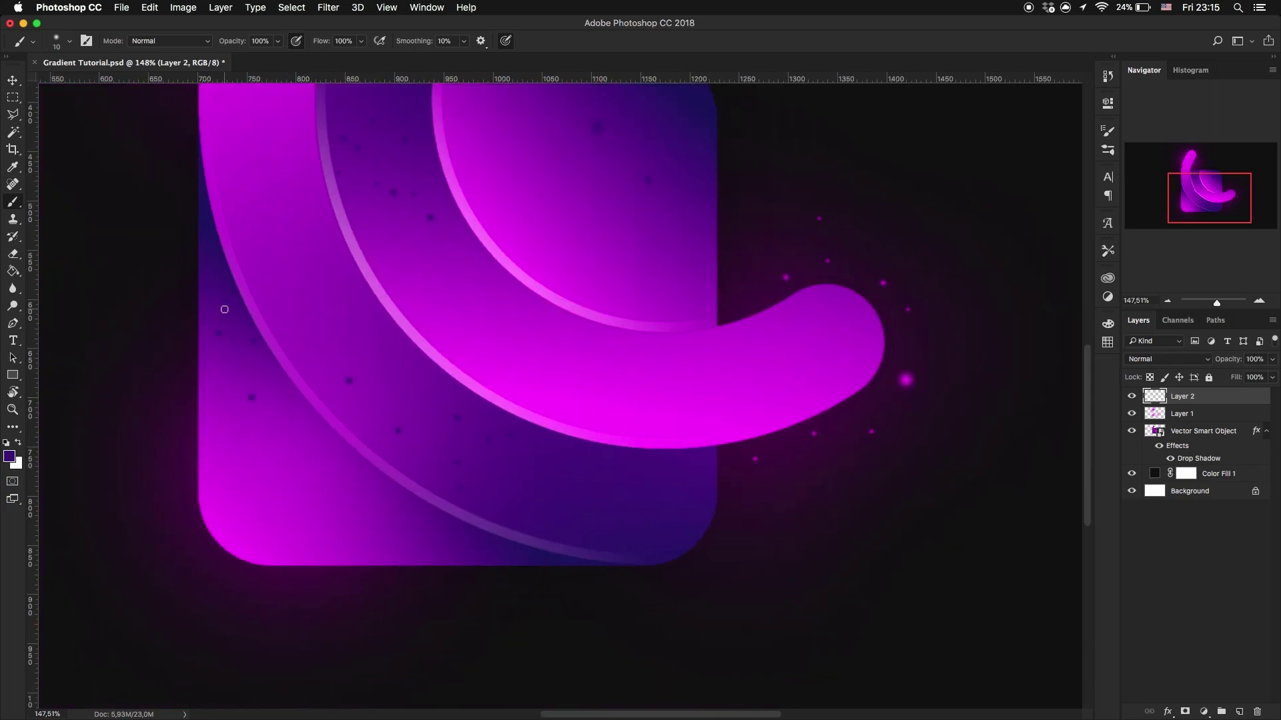
click(236, 342)
click(383, 485)
click(398, 545)
click(427, 530)
click(456, 547)
Step: Fade the dark dots inside the square with a soft eraser, reducing it from 400 px to 250 px
key(bracketright)
key(bracketright)
key(super+minus)
key(super+minus)
key(e)
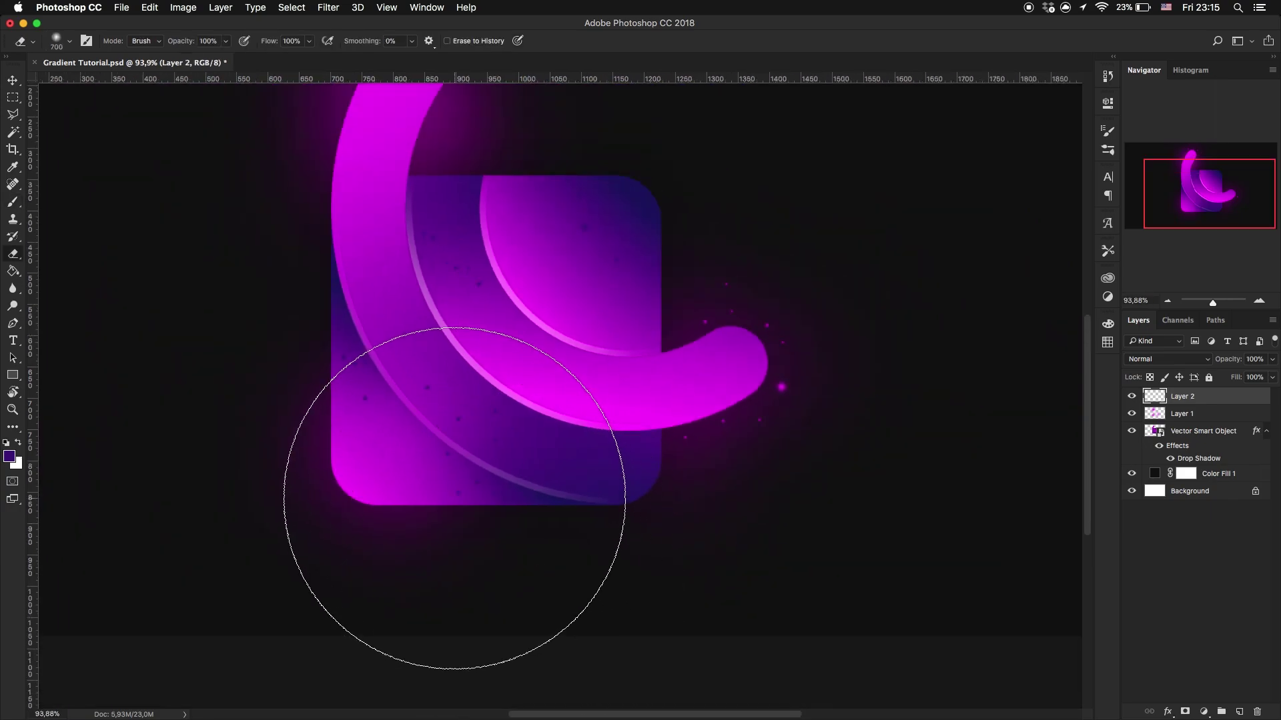
click(402, 444)
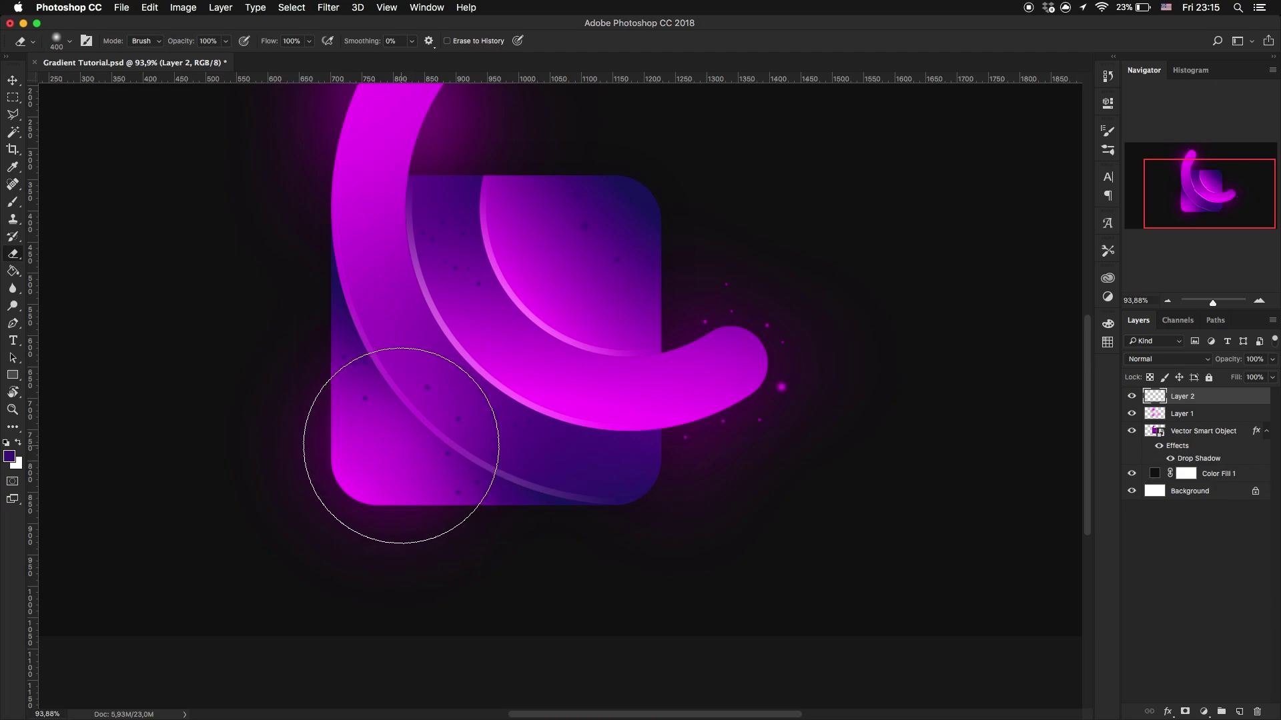
key(bracketleft)
key(bracketleft)
mouse_move(486, 309)
mouse_down()
mouse_move(463, 263)
mouse_move(515, 360)
mouse_up()
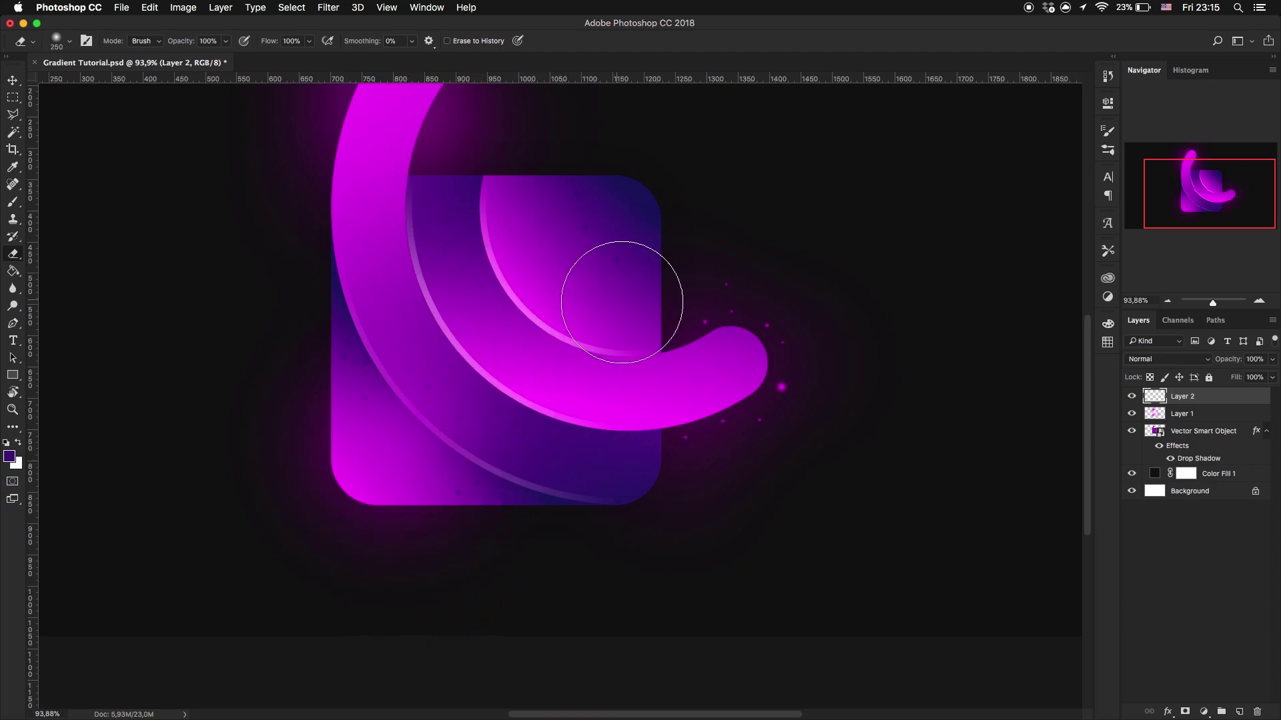
Step: Select both painted layers together with the logo's smart object and move them slightly down to center the artwork
scroll(527, 323, down, 1)
scroll(528, 323, down, 2)
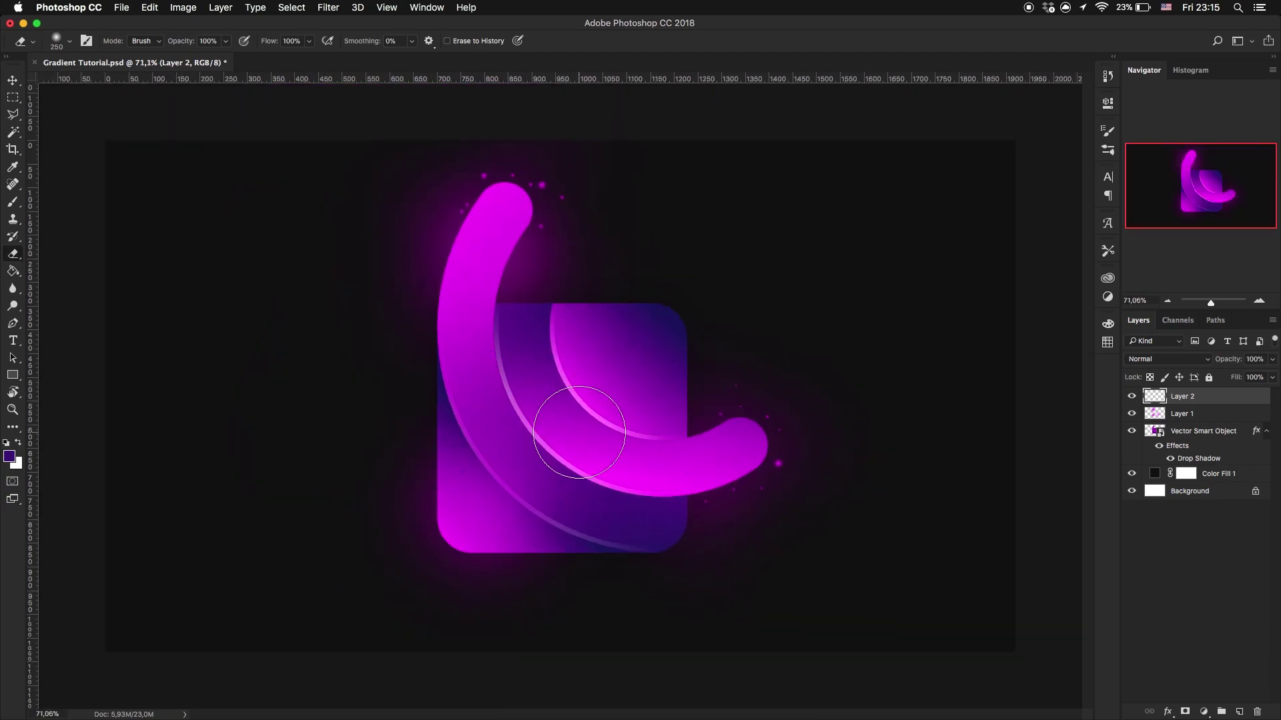
scroll(579, 432, up, 1)
key(v)
shift+click(1181, 414)
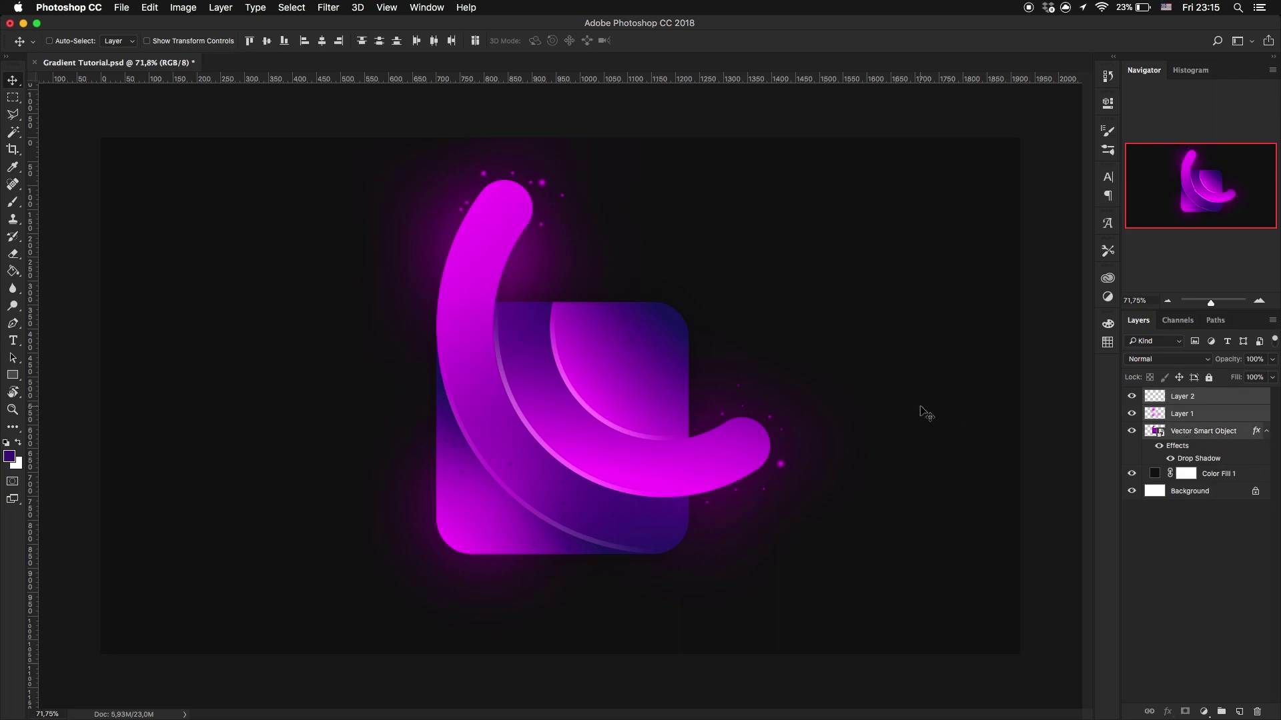
mouse_move(803, 365)
mouse_down()
mouse_move(815, 349)
mouse_move(802, 382)
mouse_up()
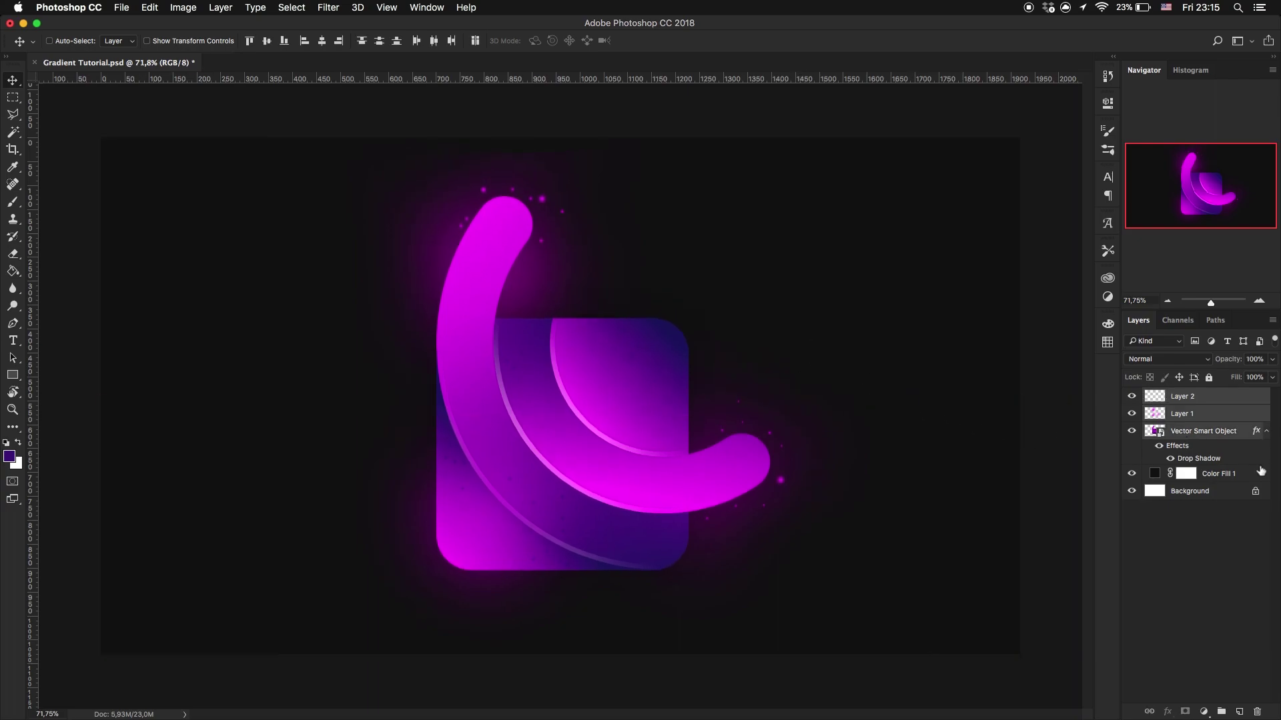
Step: Select only the glow layer, Layer 1, and set up a larger eraser for it
click(1230, 433)
click(1202, 414)
key(e)
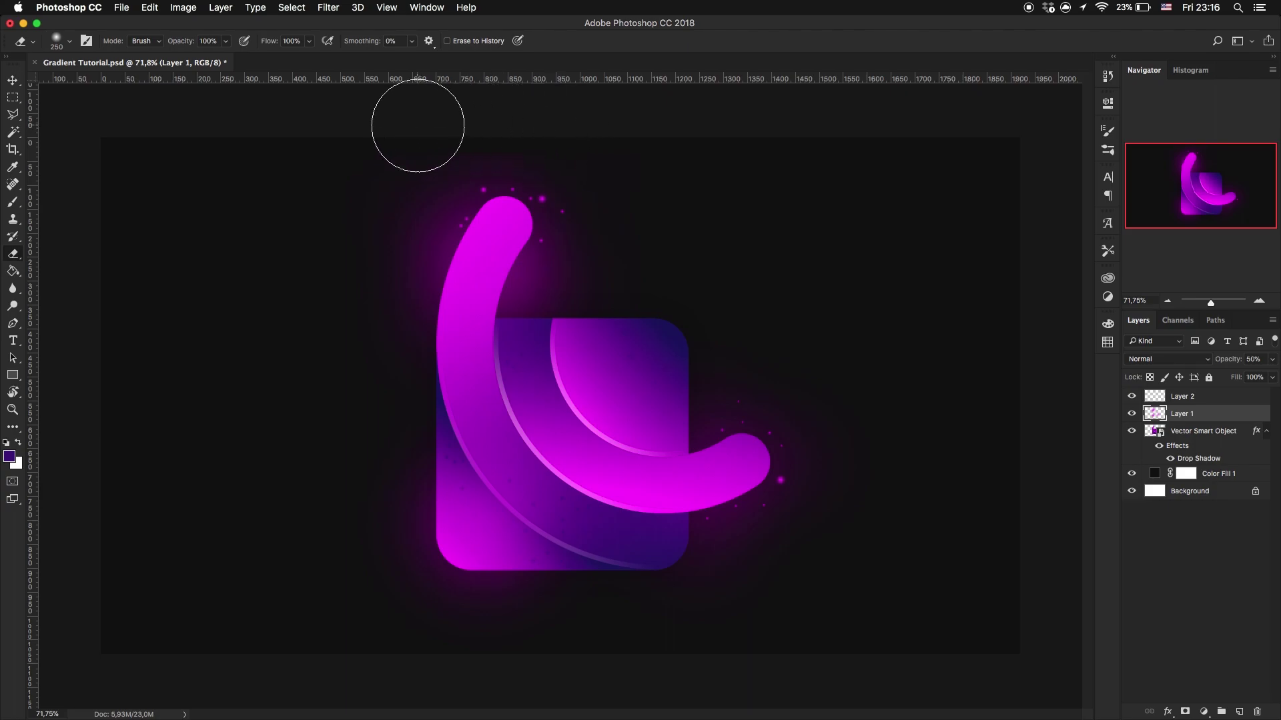
key(bracketright)
key(bracketright)
key(bracketright)
key(bracketright)
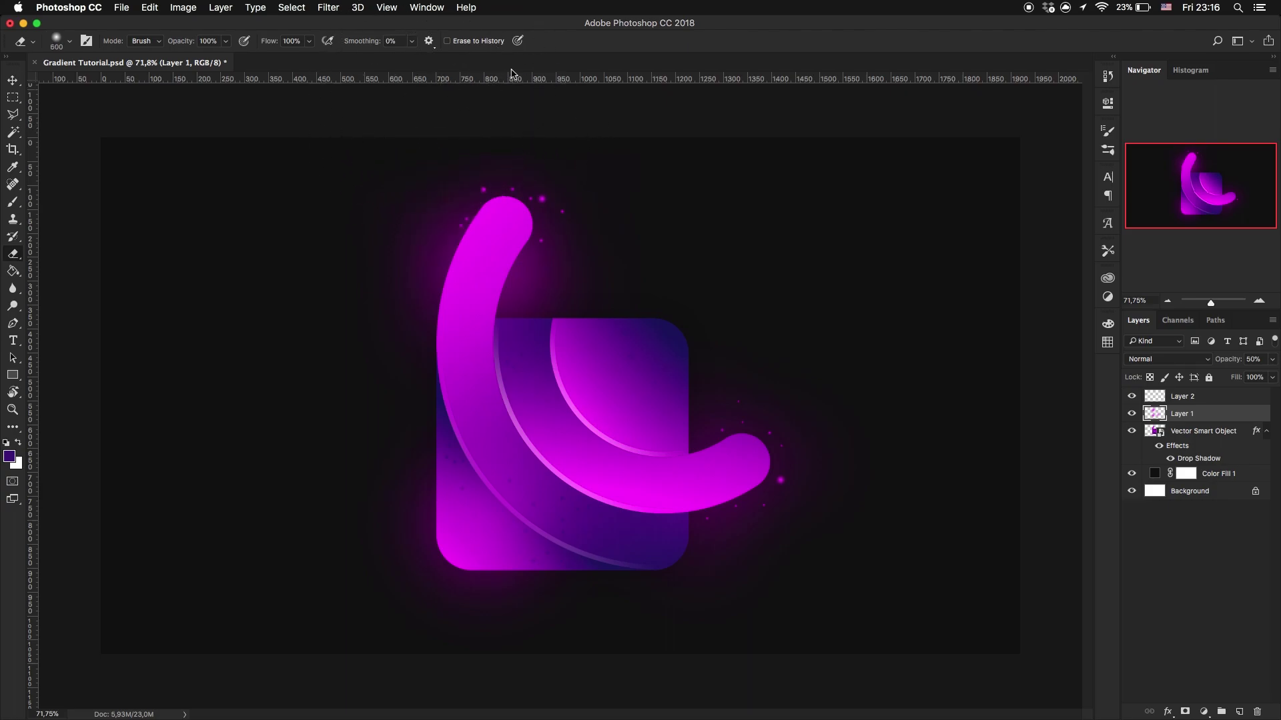